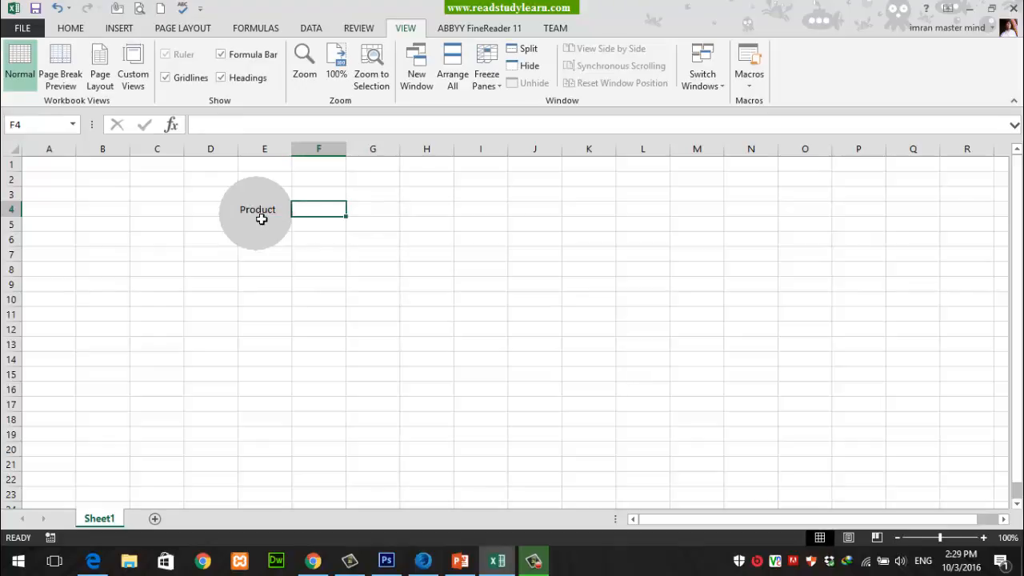
Enter the product names Camera, Laptop, Mouse, Printer and LCD in cells E5 to E9, below the Product heading.
{"action": "left_click", "coordinate": [261, 218]}
{"action": "type", "text": "Camera"}
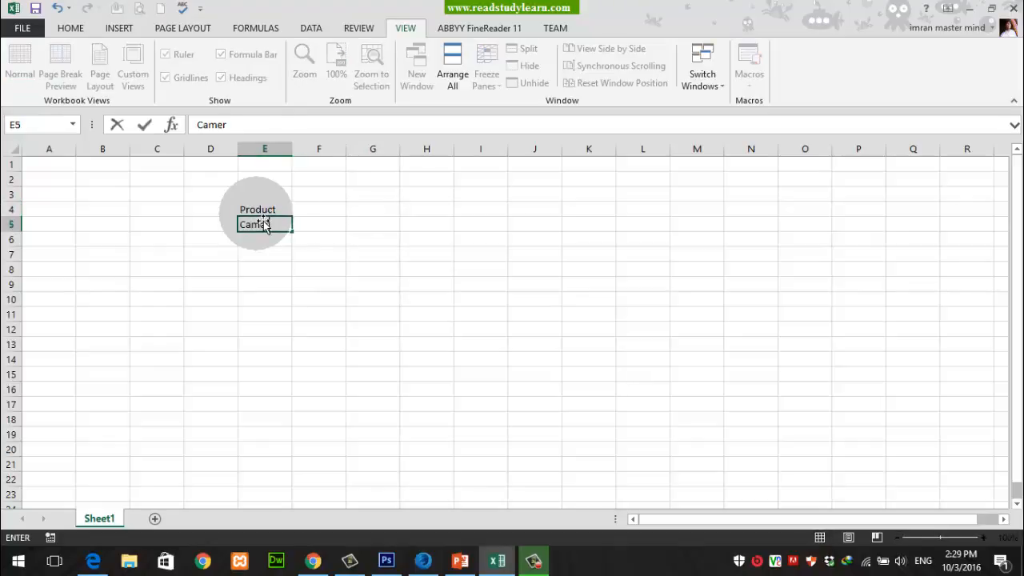
{"action": "key", "text": "Return"}
{"action": "type", "text": "Laptp\\o"}
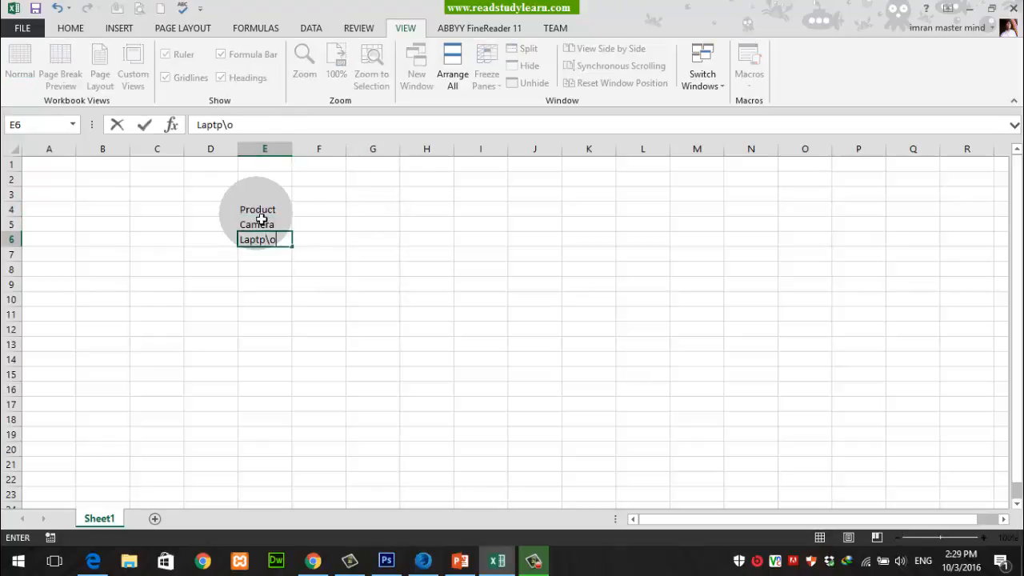
{"action": "key", "text": "BackSpace"}
{"action": "key", "text": "BackSpace"}
{"action": "key", "text": "BackSpace"}
{"action": "type", "text": "op"}
{"action": "key", "text": "Return"}
{"action": "type", "text": "Mouse"}
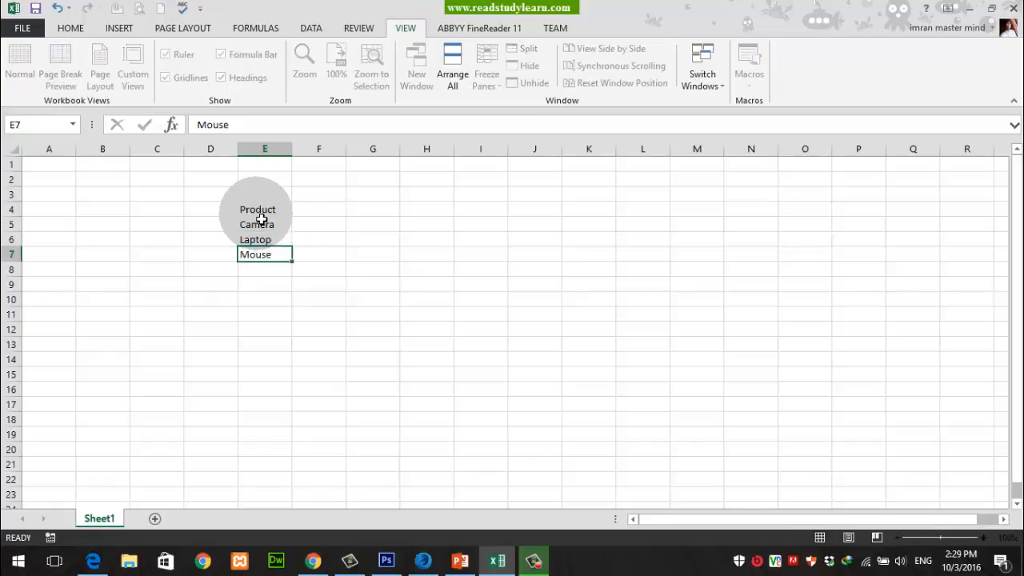
{"action": "key", "text": "Return"}
{"action": "type", "text": "Printer"}
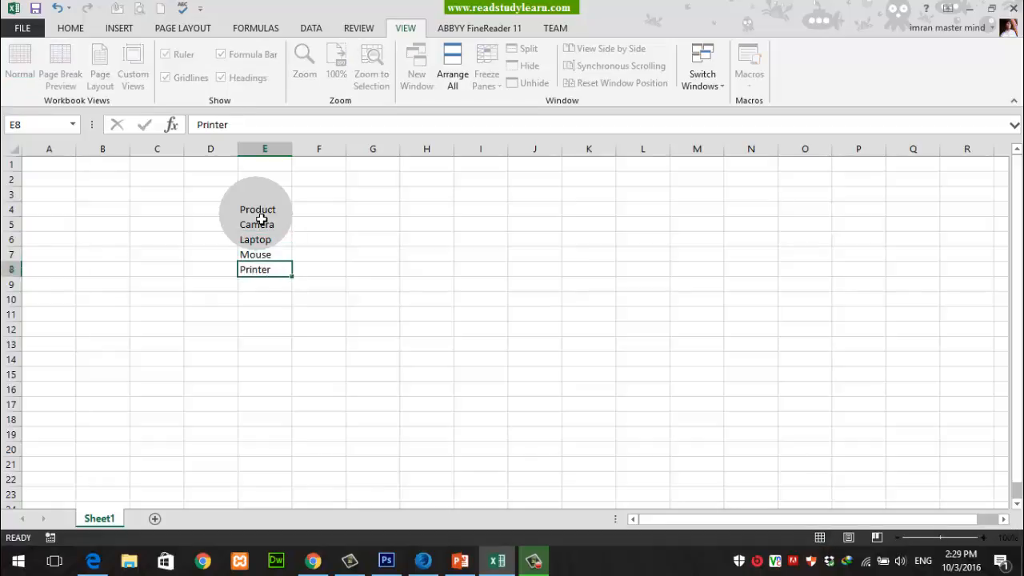
{"action": "key", "text": "Return"}
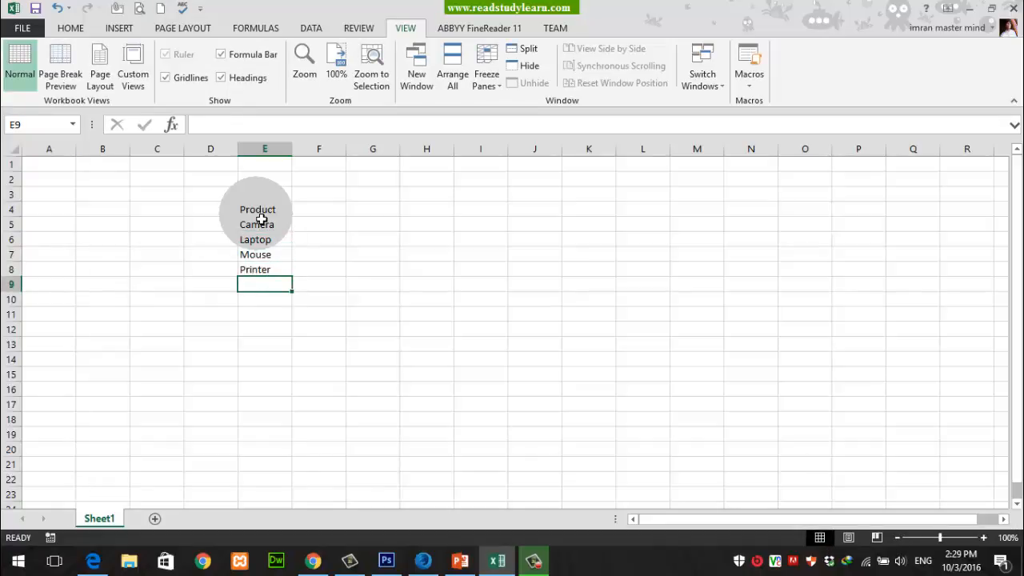
{"action": "type", "text": "LCD"}
{"action": "key", "text": "Return"}
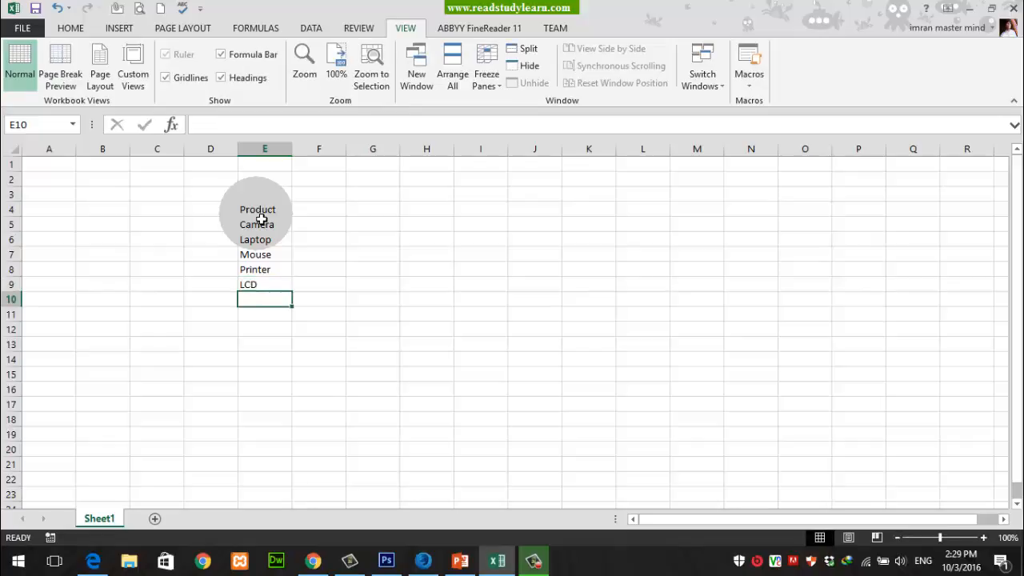
Make the Product heading in cell E4 bold.
{"action": "key", "text": "Down"}
{"action": "key", "text": "Down"}
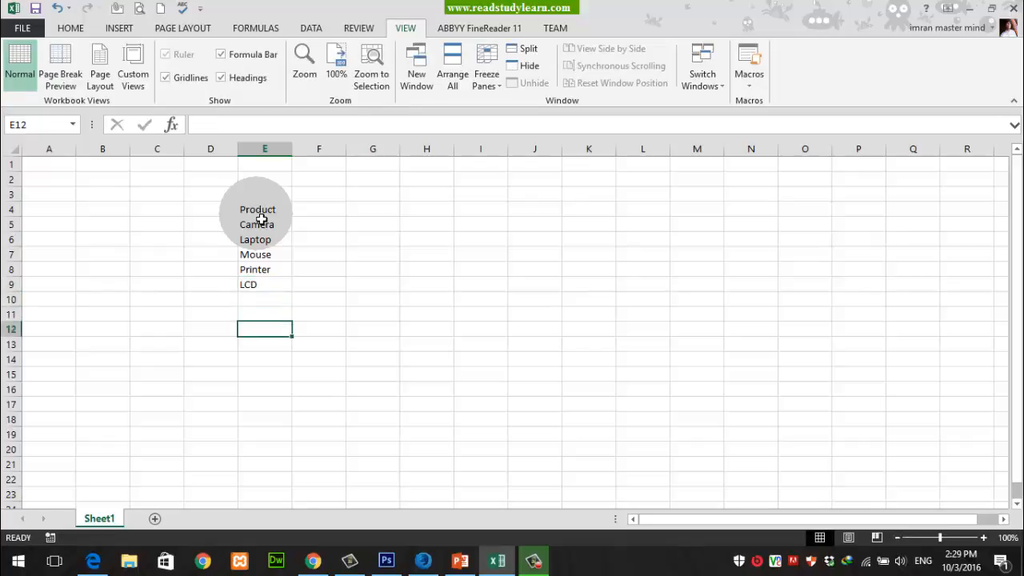
{"action": "key", "text": "Up"}
{"action": "key", "text": "Up"}
{"action": "key", "text": "Up"}
{"action": "key", "text": "Up"}
{"action": "key", "text": "Up"}
{"action": "key", "text": "Up"}
{"action": "key", "text": "Up"}
{"action": "key", "text": "Up"}
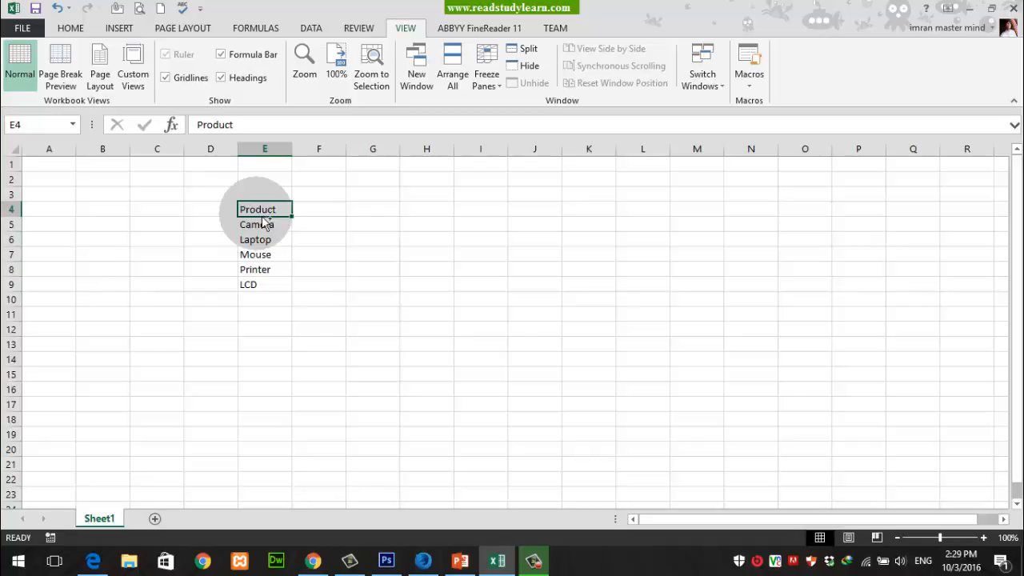
{"action": "key", "text": "ctrl+b"}
Add the column headings Amount, Units and Total in cells F4, G4 and H4.
{"action": "key", "text": "Right"}
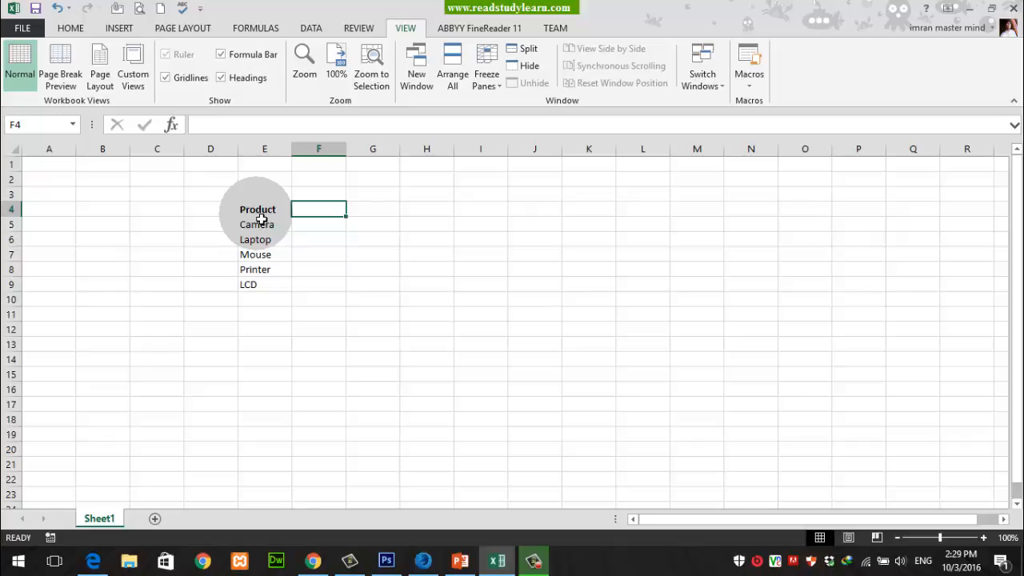
{"action": "type", "text": "Amount"}
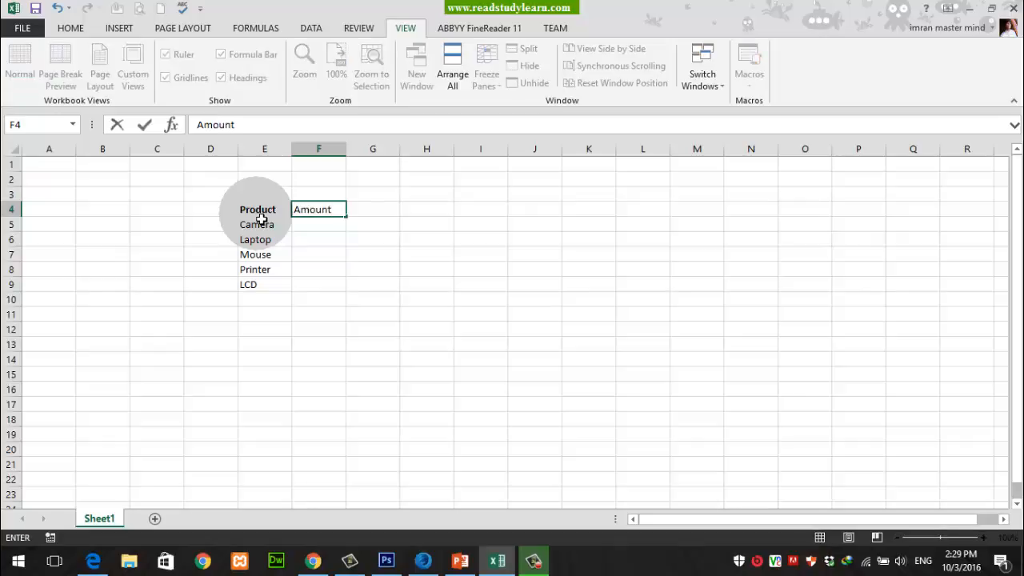
{"action": "key", "text": "Tab"}
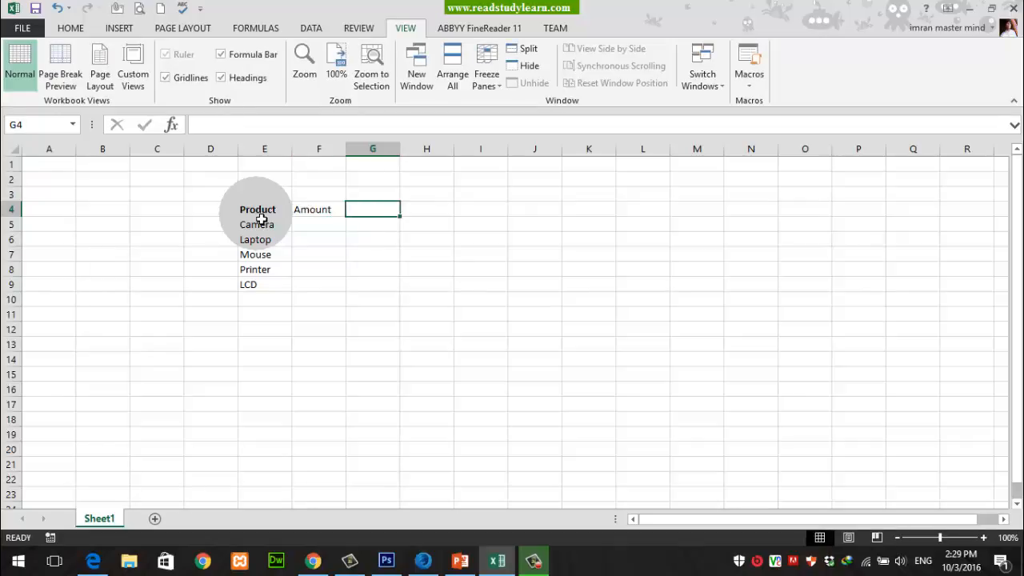
{"action": "type", "text": "Units"}
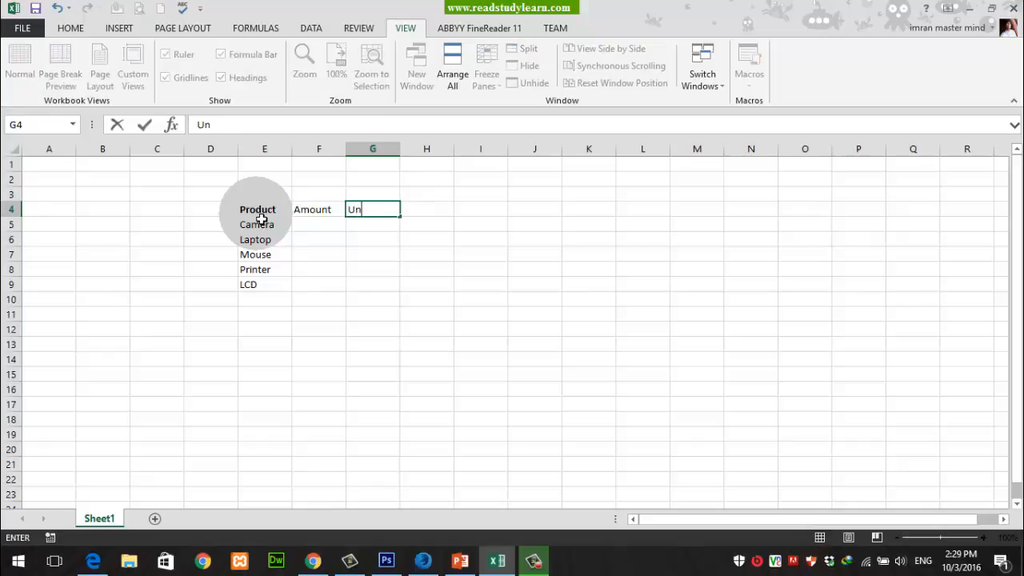
{"action": "key", "text": "Tab"}
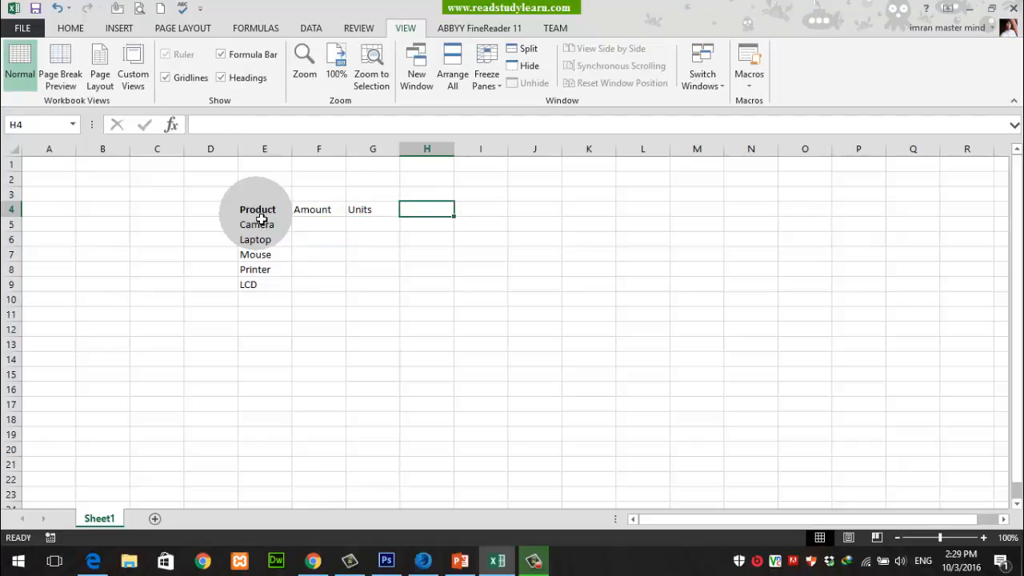
{"action": "type", "text": "Total"}
{"action": "key", "text": "Return"}
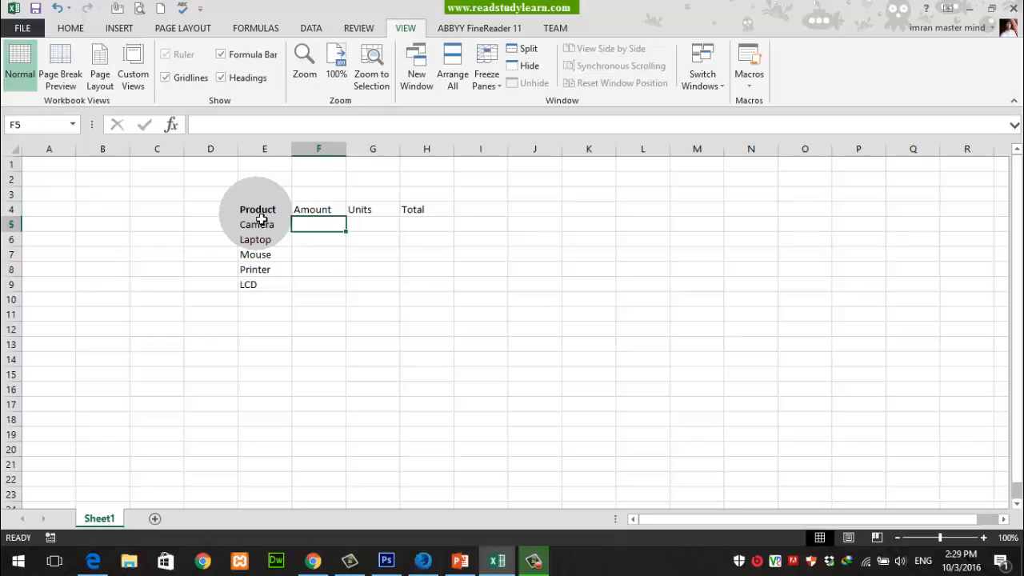
Bold the headings in E4:H4, centre them horizontally and vertically, and make row 4 about twice as tall.
{"action": "left_click_drag", "start_coordinate": [265, 209], "coordinate": [432, 214]}
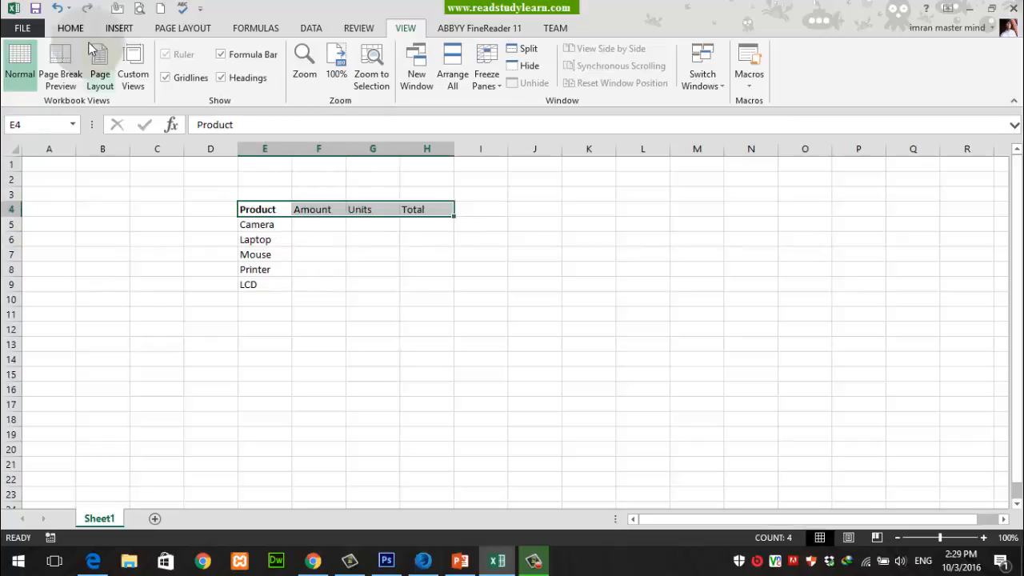
{"action": "left_click", "coordinate": [71, 28]}
{"action": "left_click", "coordinate": [130, 77]}
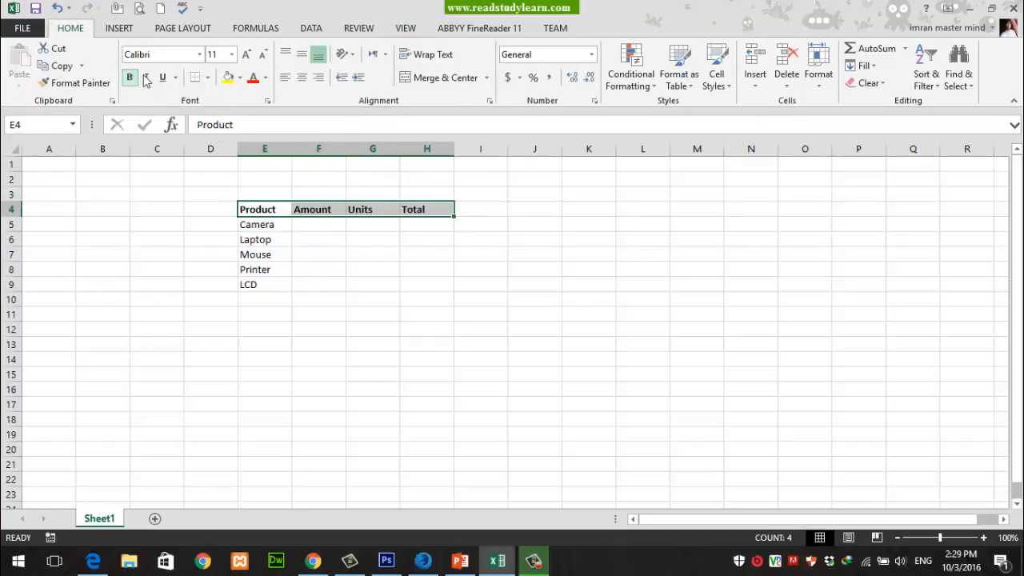
{"action": "left_click", "coordinate": [302, 77]}
{"action": "left_click", "coordinate": [302, 54]}
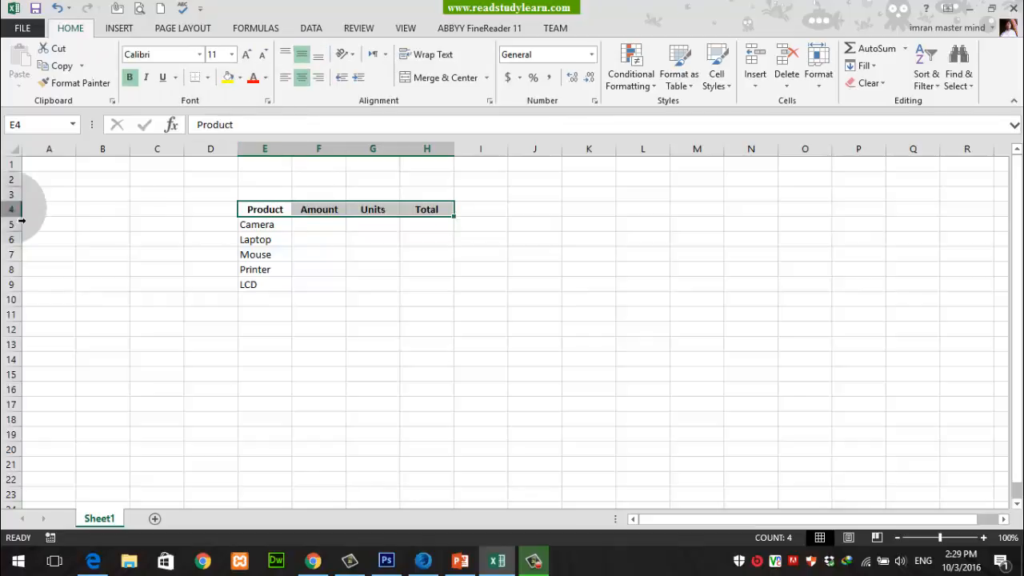
{"action": "left_click_drag", "start_coordinate": [13, 217], "coordinate": [14, 230]}
{"action": "left_click", "coordinate": [373, 282]}
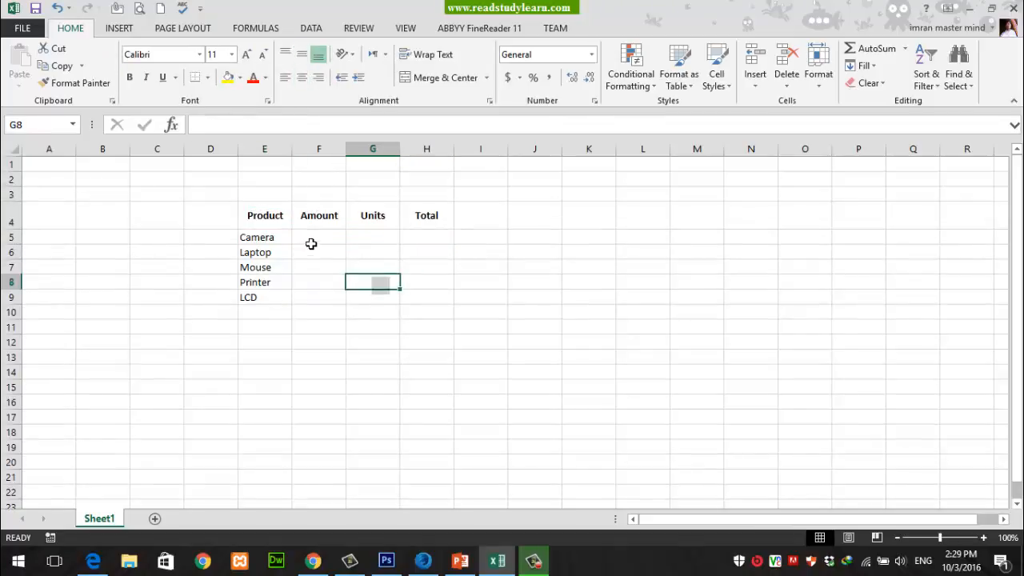
Fill the Amount column from F5 to F9 with 2000, 50000, 100, 3000 and 2000.
{"action": "scroll", "coordinate": [270, 235], "scroll_direction": "up", "scroll_amount": 2}
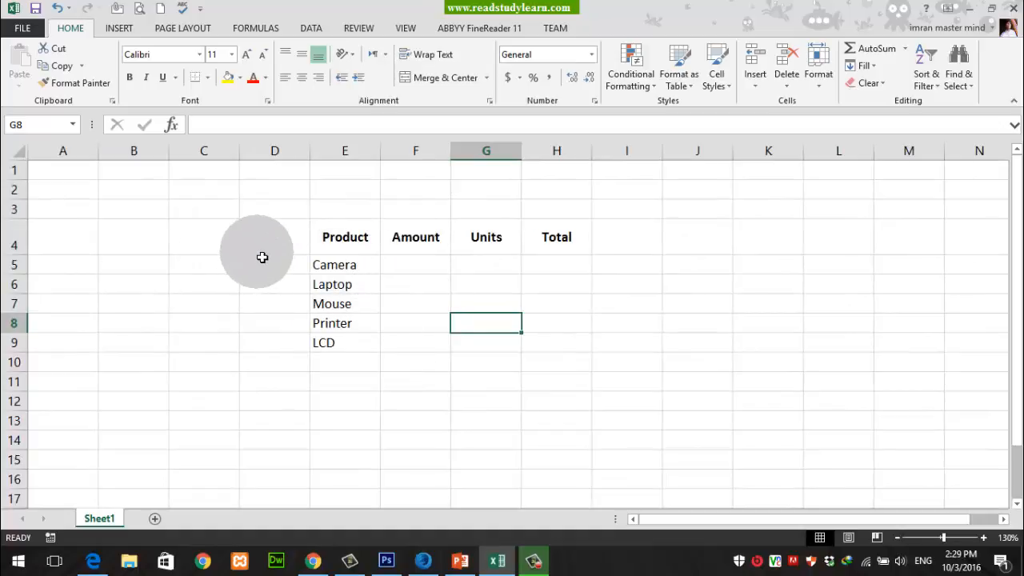
{"action": "left_click", "coordinate": [436, 268]}
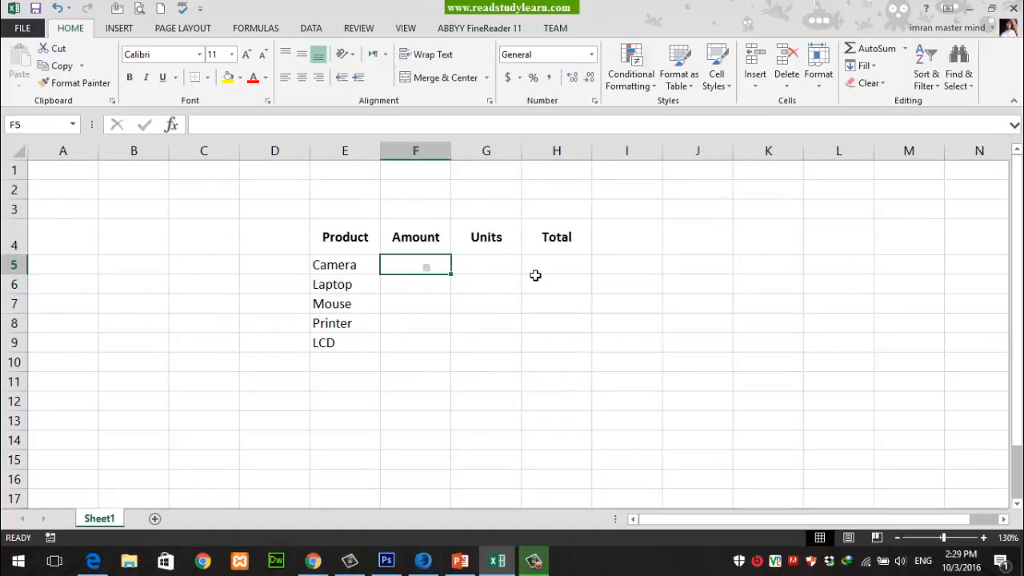
{"action": "type", "text": "2000"}
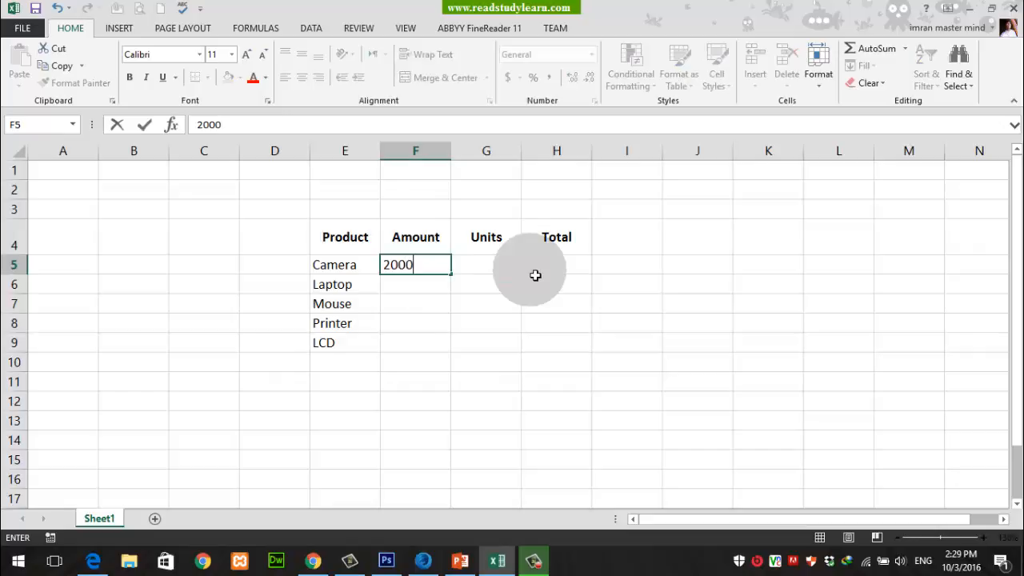
{"action": "key", "text": "Return"}
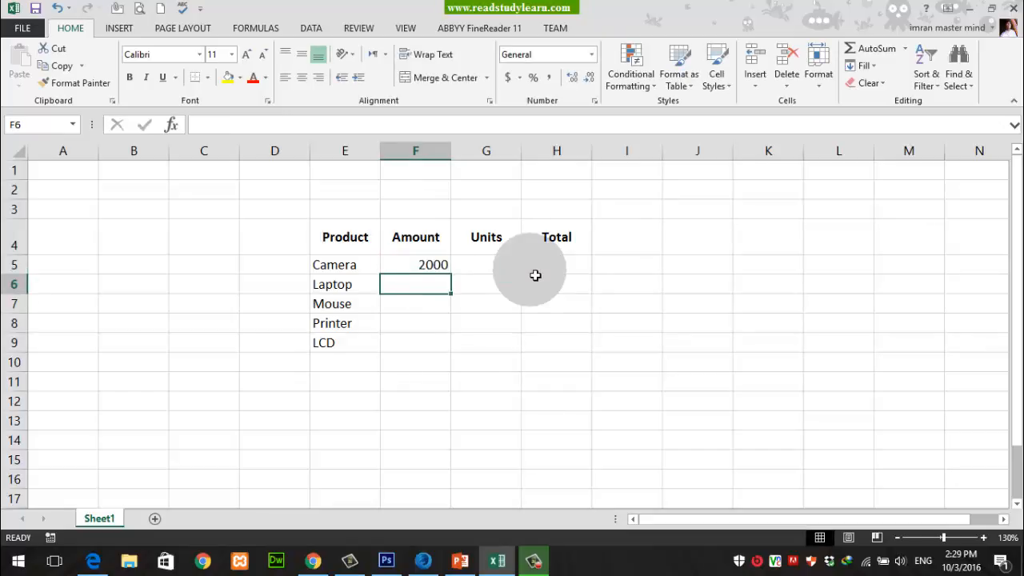
{"action": "type", "text": "50000"}
{"action": "key", "text": "Return"}
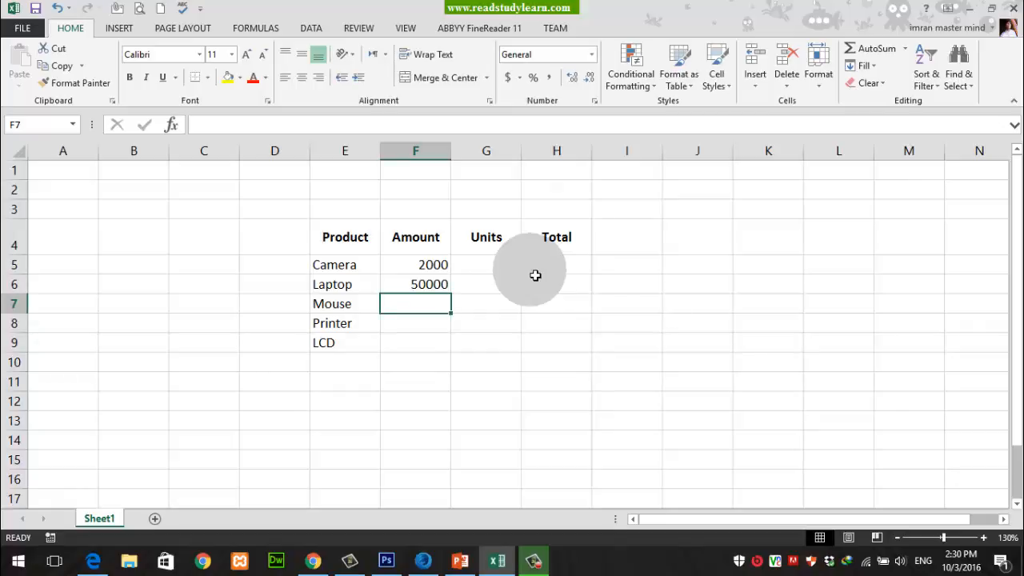
{"action": "type", "text": "100"}
{"action": "key", "text": "Return"}
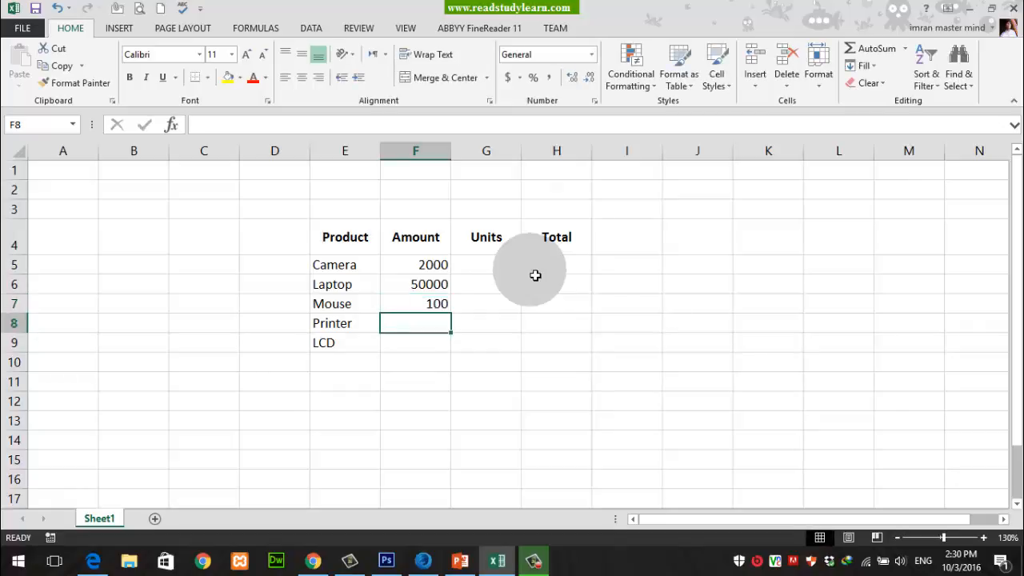
{"action": "type", "text": "3000"}
{"action": "key", "text": "Return"}
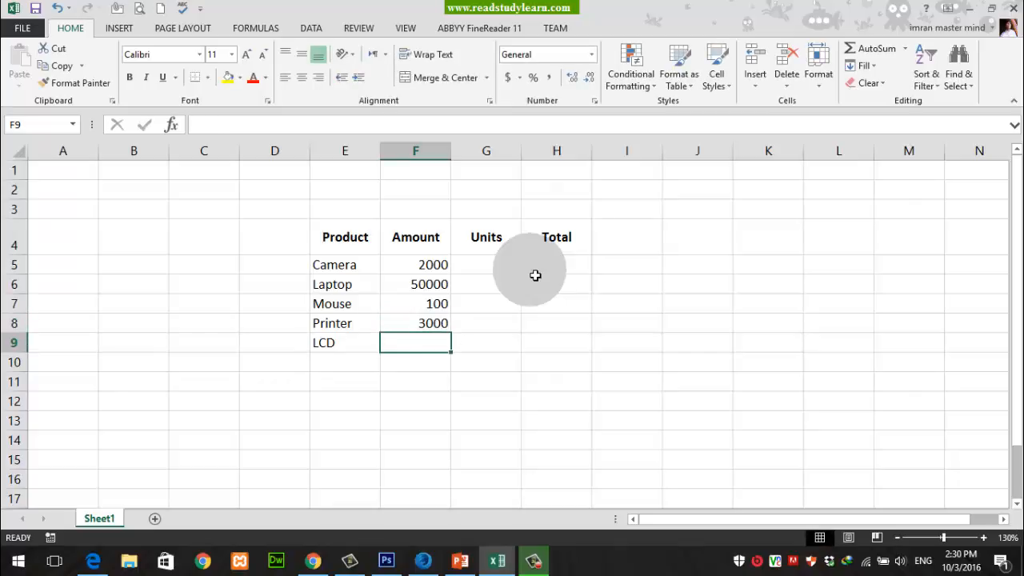
{"action": "type", "text": "2000"}
{"action": "key", "text": "Tab"}
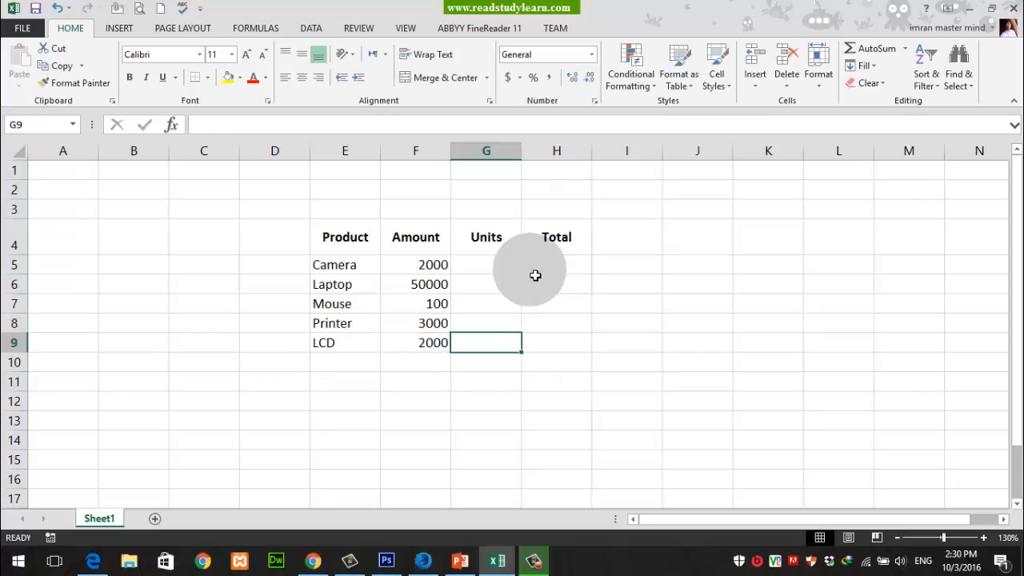
Fill the Units column from G5 to G9 with 25, 12, 300, 50 and 25.
{"action": "key", "text": "Up"}
{"action": "key", "text": "Up"}
{"action": "key", "text": "Up"}
{"action": "key", "text": "Up"}
{"action": "key", "text": "Up"}
{"action": "key", "text": "Down"}
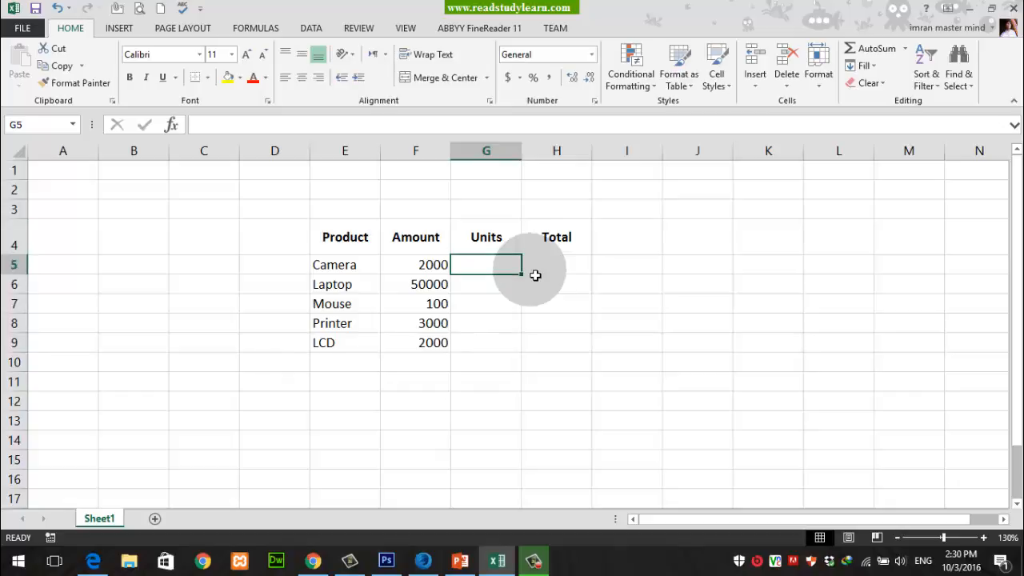
{"action": "type", "text": "25"}
{"action": "key", "text": "Return"}
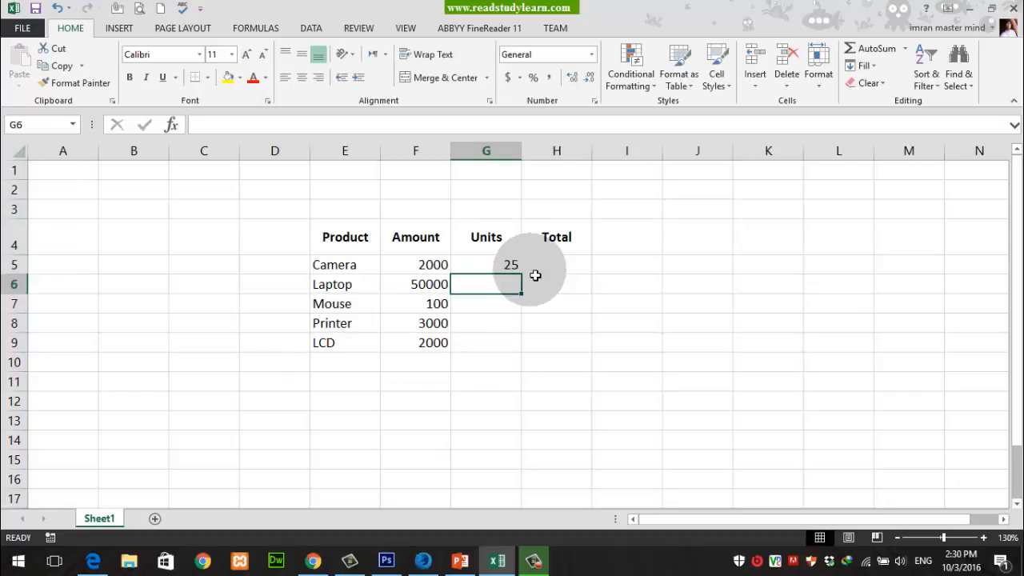
{"action": "type", "text": "12"}
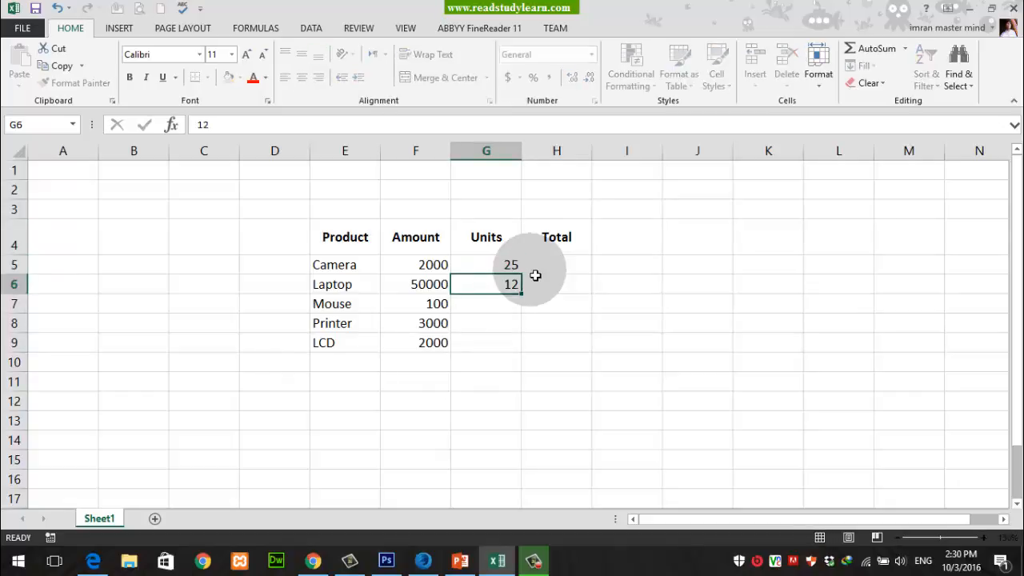
{"action": "key", "text": "Return"}
{"action": "type", "text": "300"}
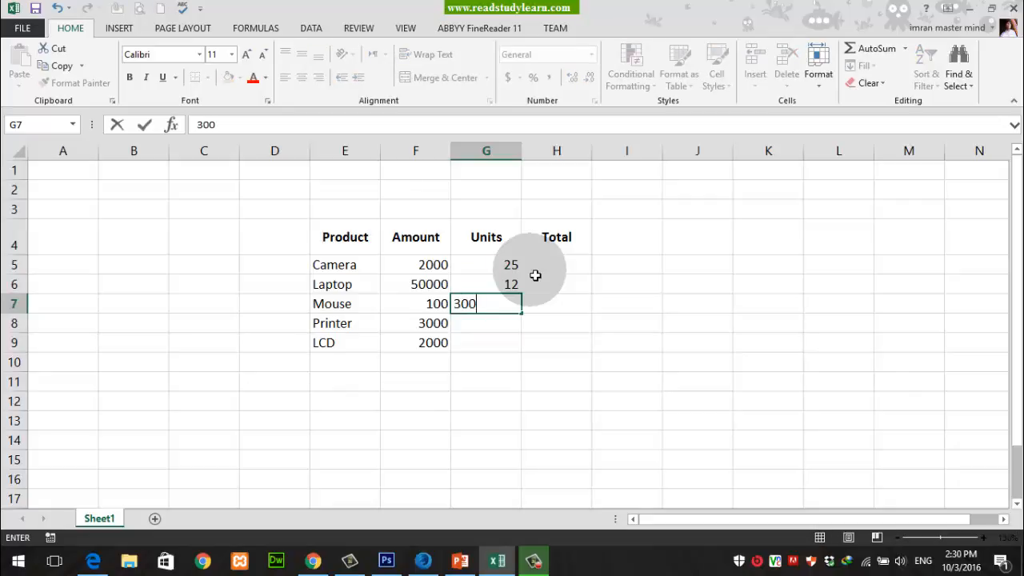
{"action": "key", "text": "Return"}
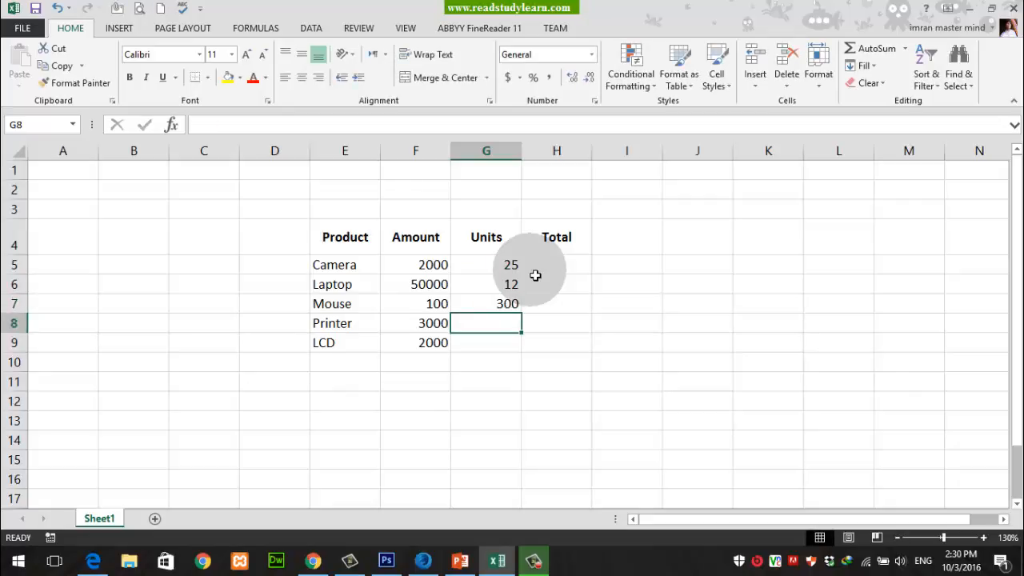
{"action": "type", "text": "50"}
{"action": "key", "text": "Return"}
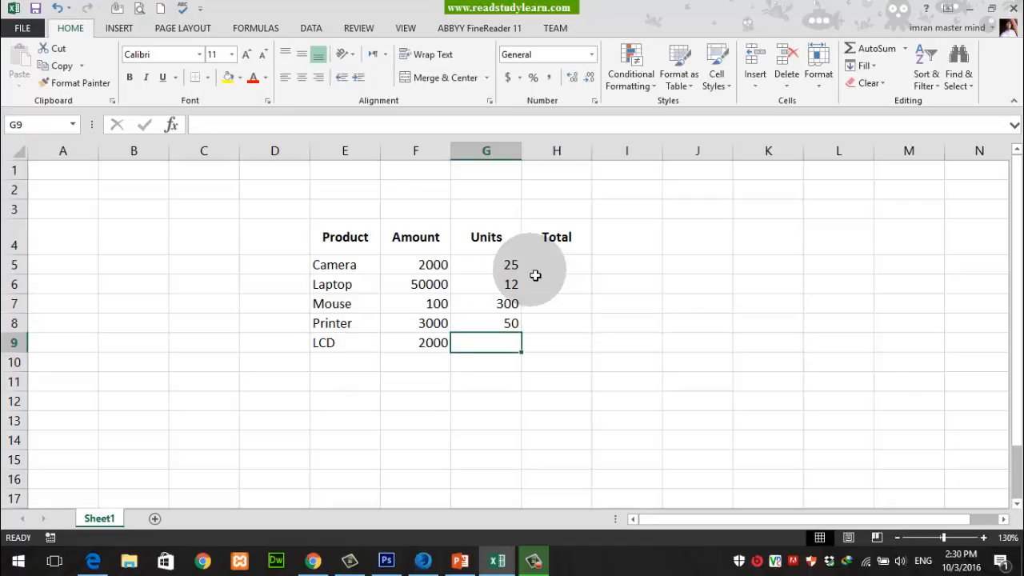
{"action": "type", "text": "25"}
{"action": "key", "text": "Return"}
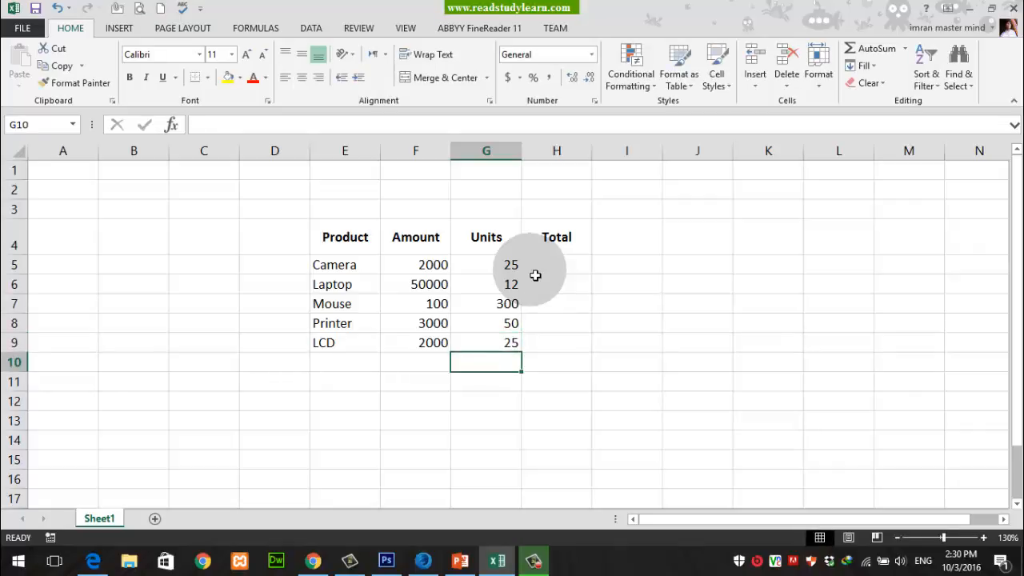
{"action": "key", "text": "Up"}
{"action": "key", "text": "Up"}
{"action": "key", "text": "Up"}
{"action": "key", "text": "Up"}
{"action": "key", "text": "Up"}
{"action": "key", "text": "Up"}
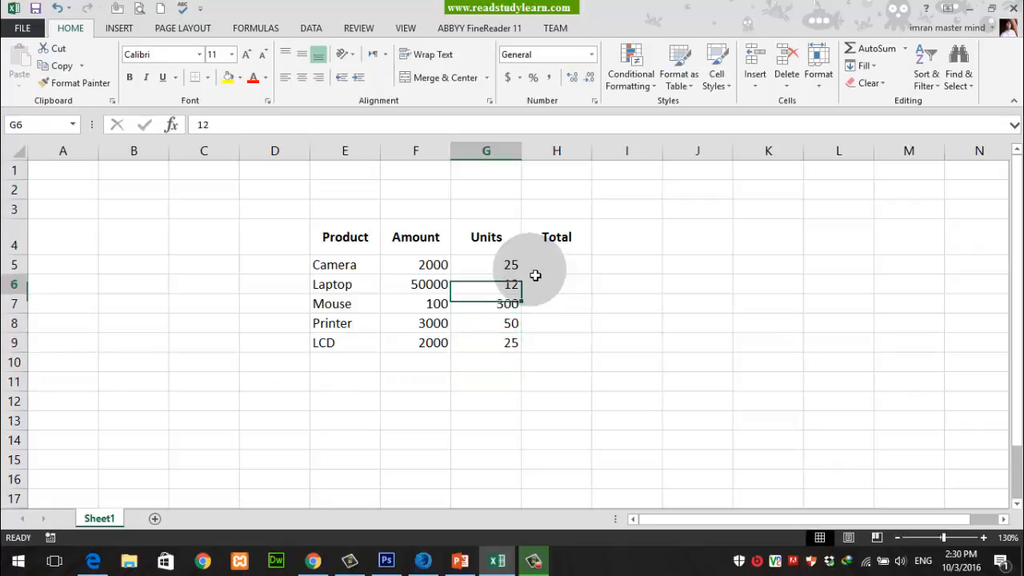
{"action": "key", "text": "Down"}
{"action": "key", "text": "Right"}
{"action": "key", "text": "Right"}
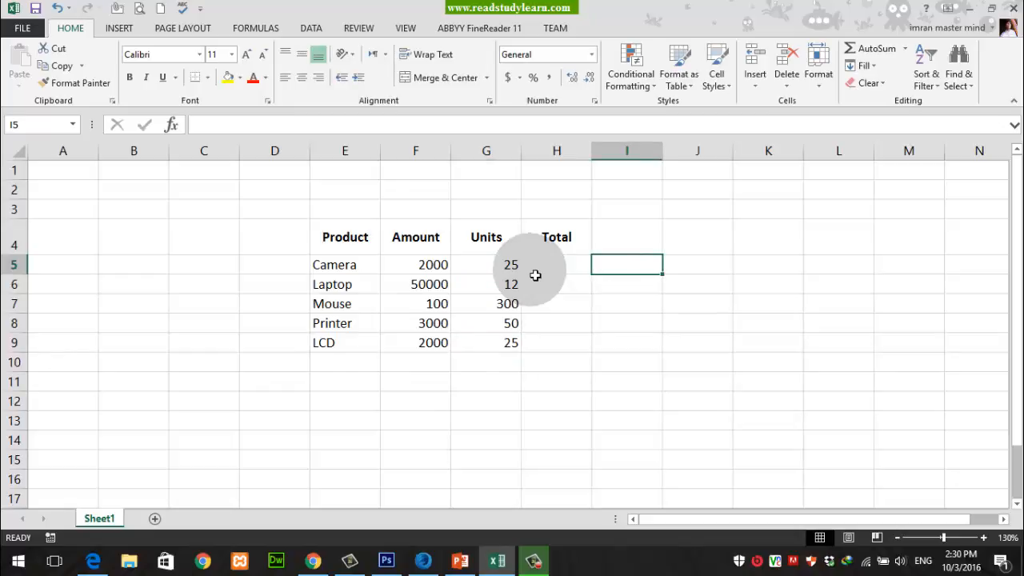
{"action": "key", "text": "Down"}
{"action": "key", "text": "Down"}
{"action": "key", "text": "Down"}
{"action": "key", "text": "Down"}
{"action": "key", "text": "Left"}
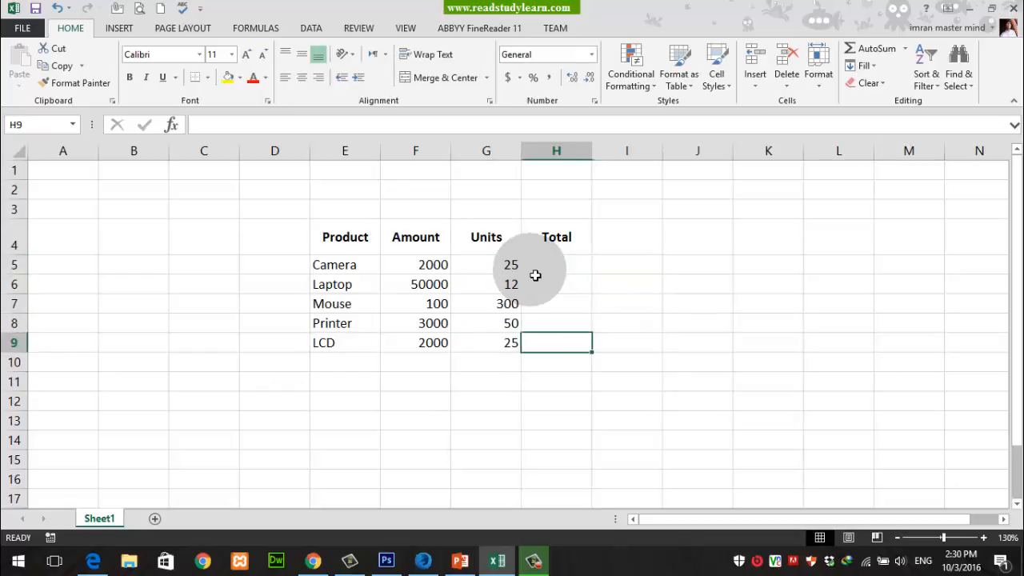
Switch to PowerPoint to check the Formulas slide's topic list, and return to the Excel worksheet.
{"action": "left_click", "coordinate": [462, 562]}
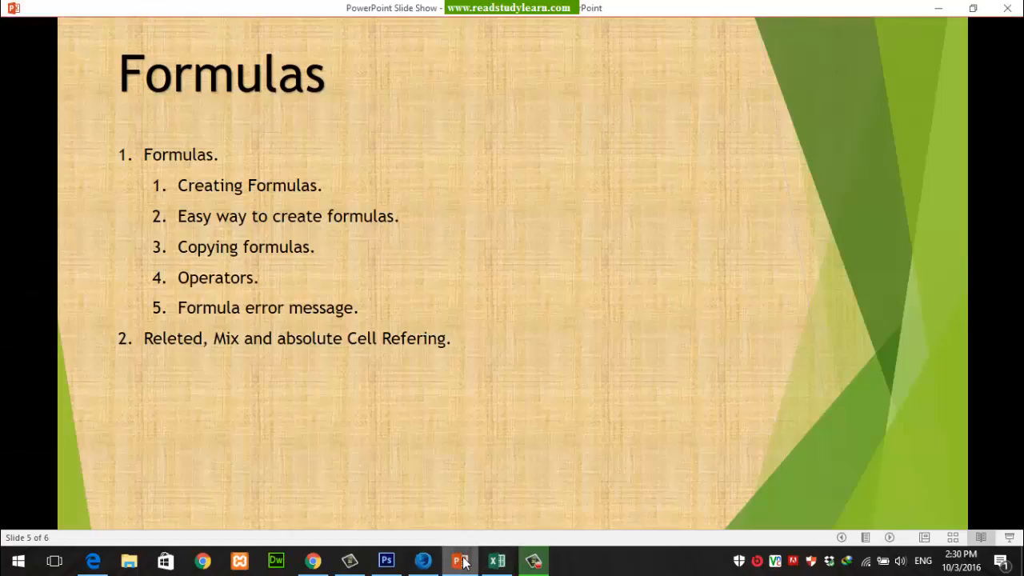
{"action": "left_click", "coordinate": [462, 563]}
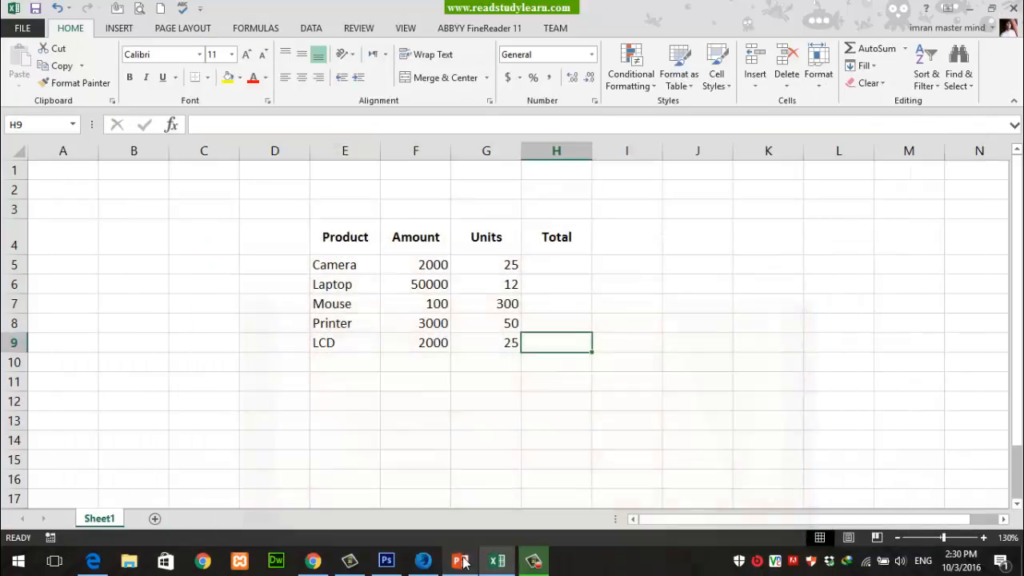
{"action": "left_click", "coordinate": [355, 407]}
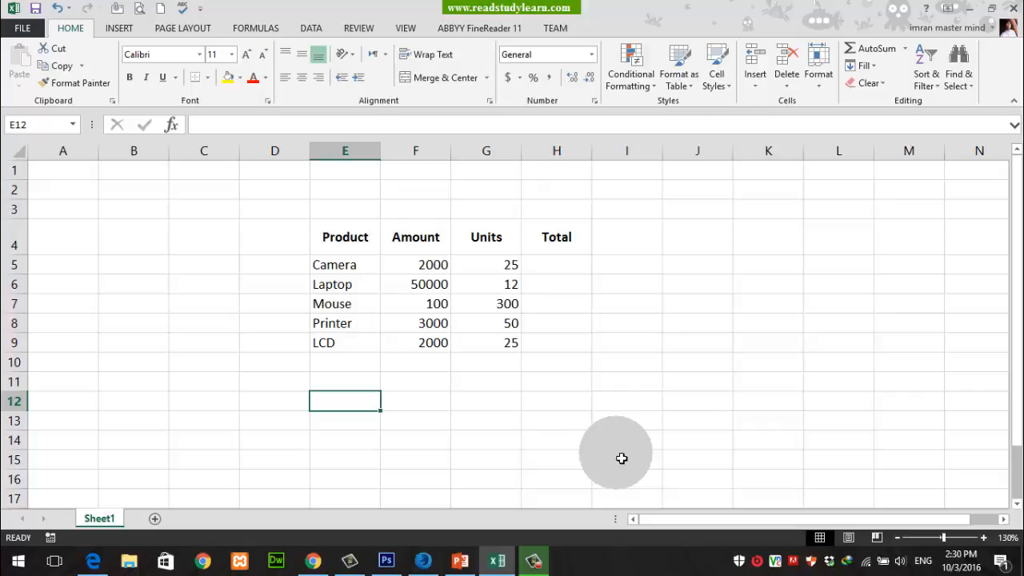
{"action": "left_click", "coordinate": [560, 266]}
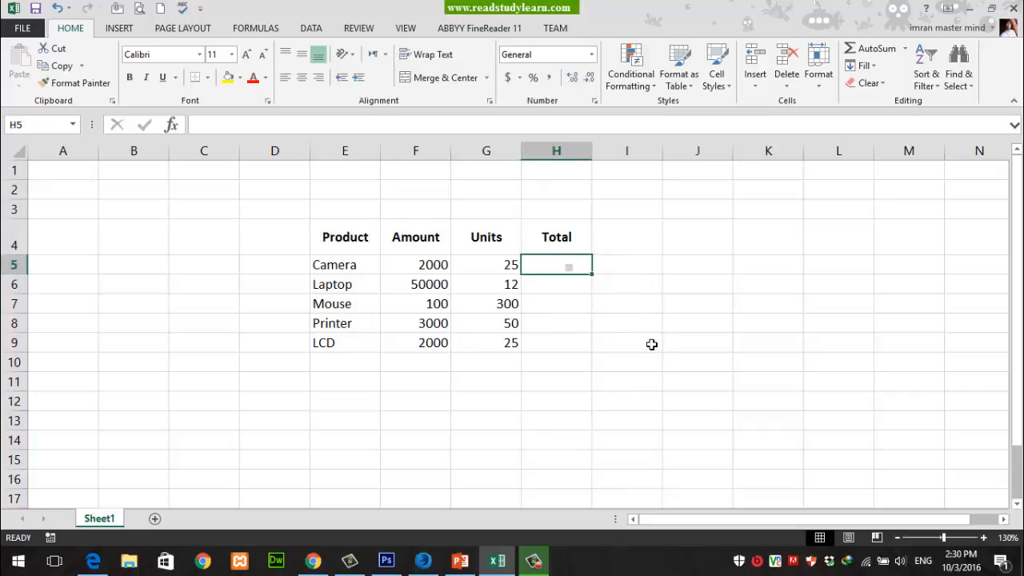
{"action": "type", "text": "="}
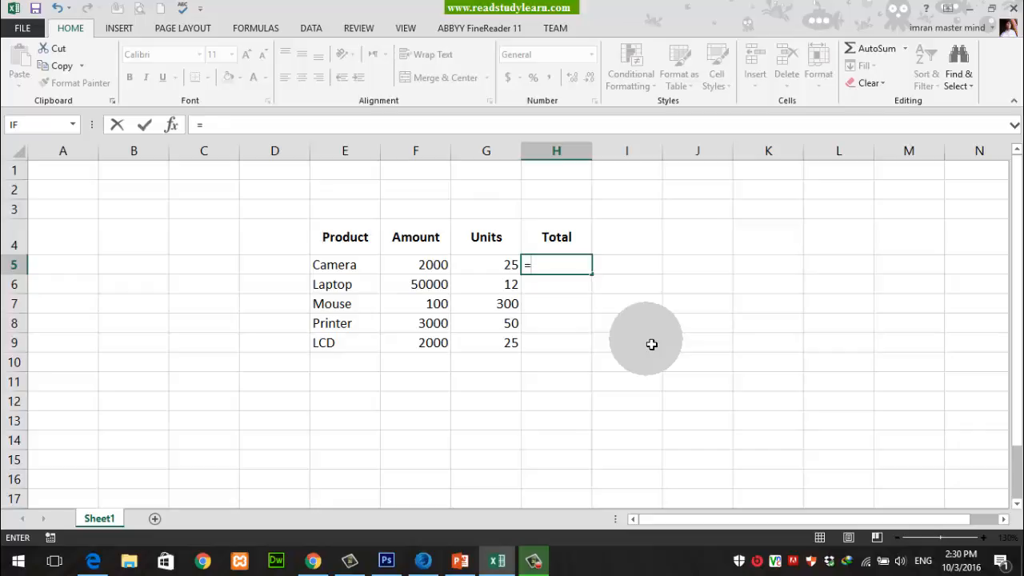
{"action": "left_click", "coordinate": [653, 344]}
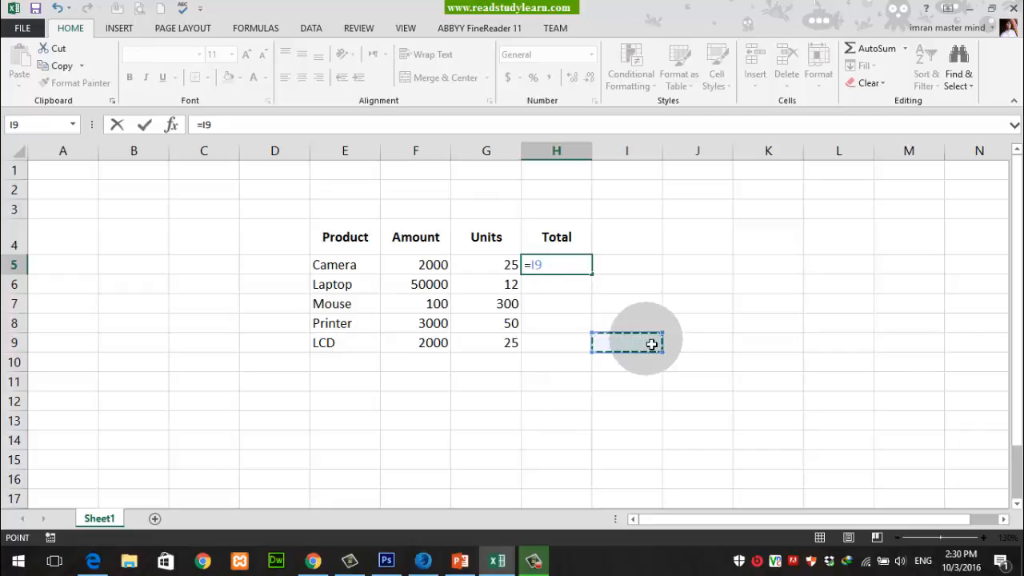
{"action": "key", "text": "Escape"}
Enter the labels Multiply in cell I8 and Plus in cell I9.
{"action": "left_click", "coordinate": [660, 326]}
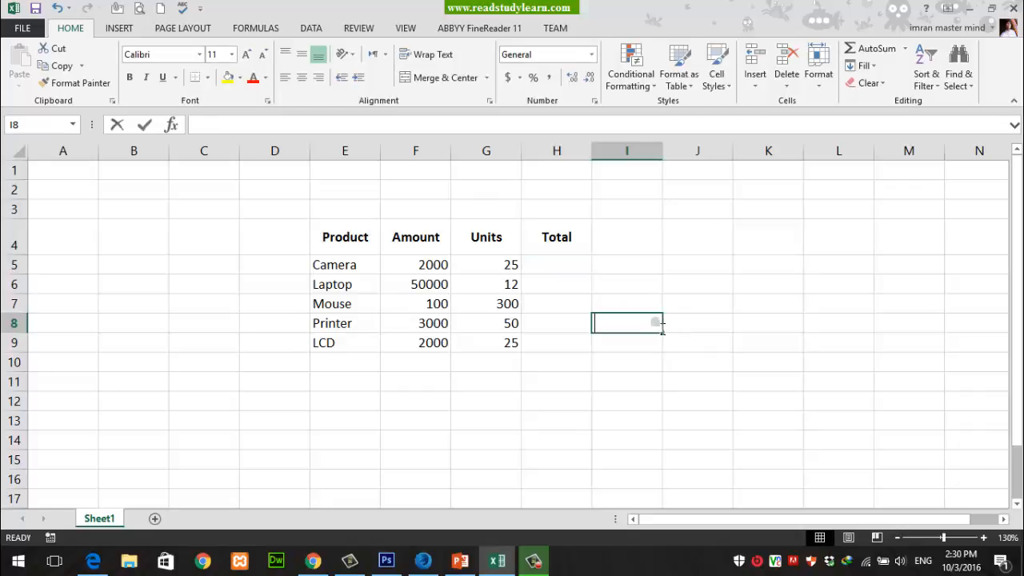
{"action": "type", "text": "Multipla"}
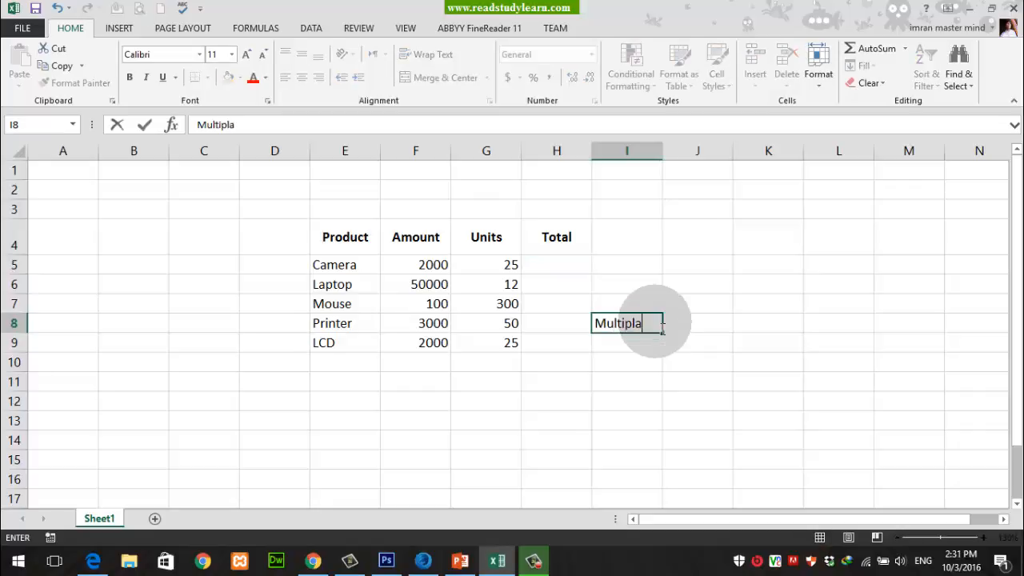
{"action": "type", "text": "y"}
{"action": "key", "text": "BackSpace"}
{"action": "key", "text": "BackSpace"}
{"action": "type", "text": "y"}
{"action": "key", "text": "Return"}
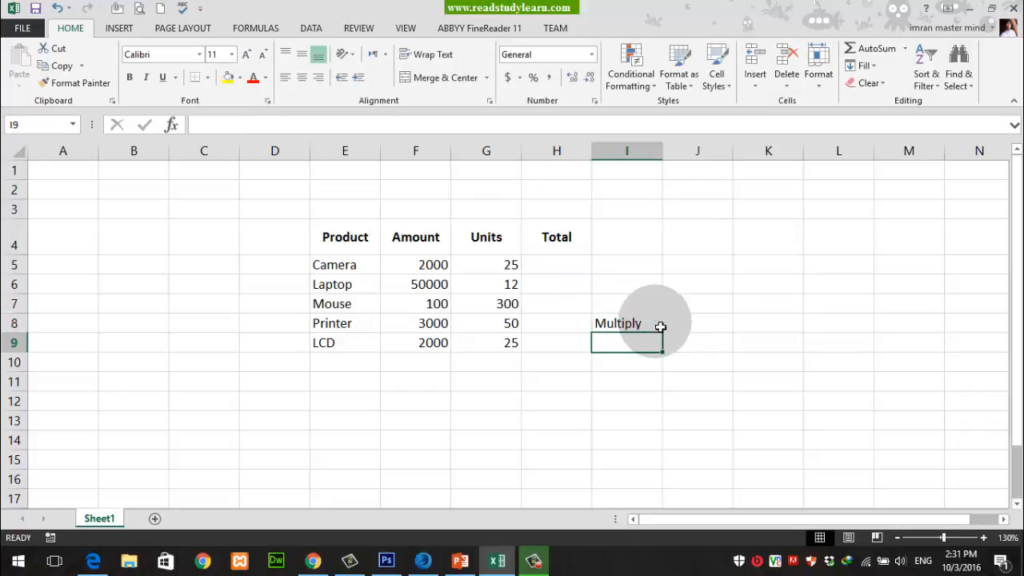
{"action": "type", "text": "Plus"}
{"action": "key", "text": "Return"}
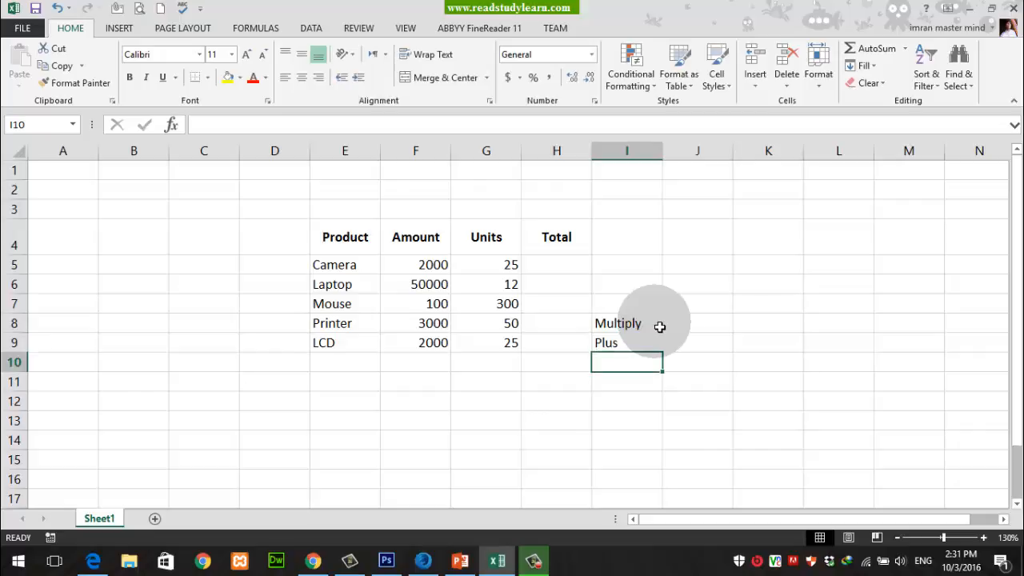
Delete the labels Multiply and Plus from cells I8:I9.
{"action": "left_click_drag", "start_coordinate": [659, 325], "coordinate": [654, 347]}
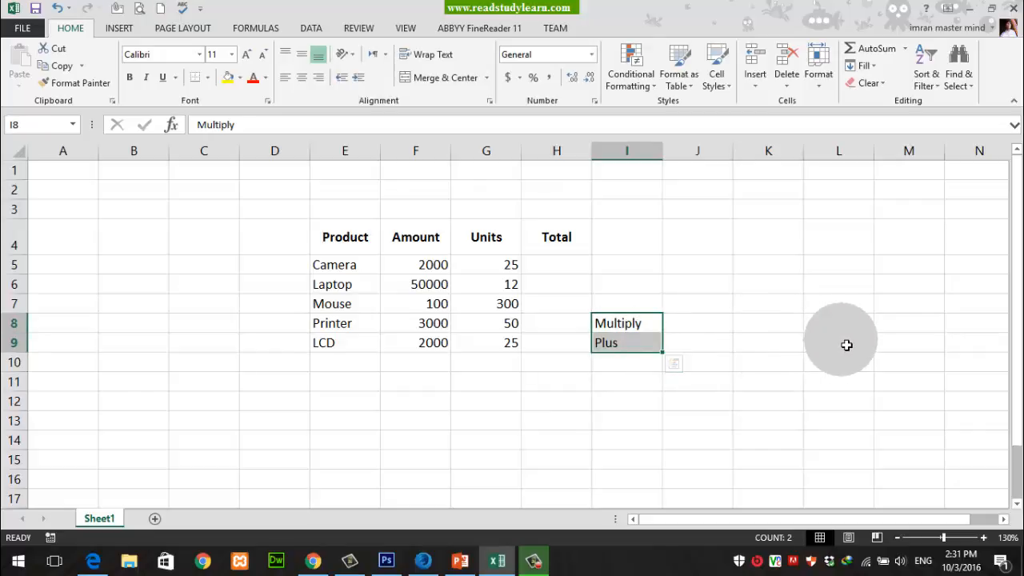
{"action": "key", "text": "Delete"}
Examine the function library and the AutoSum choices available for the Camera row's Total in H5.
{"action": "left_click", "coordinate": [563, 265]}
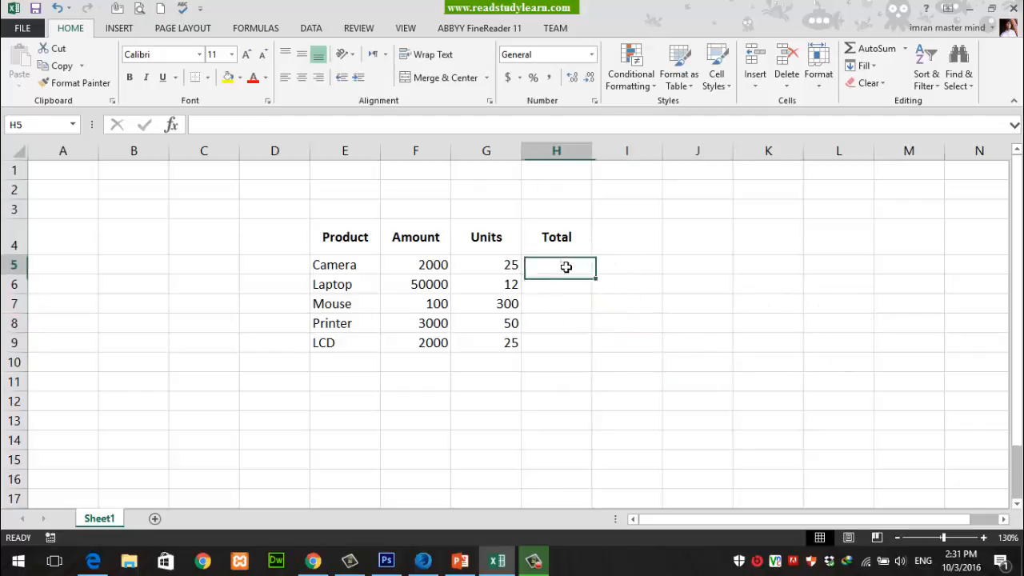
{"action": "key", "text": "ctrl"}
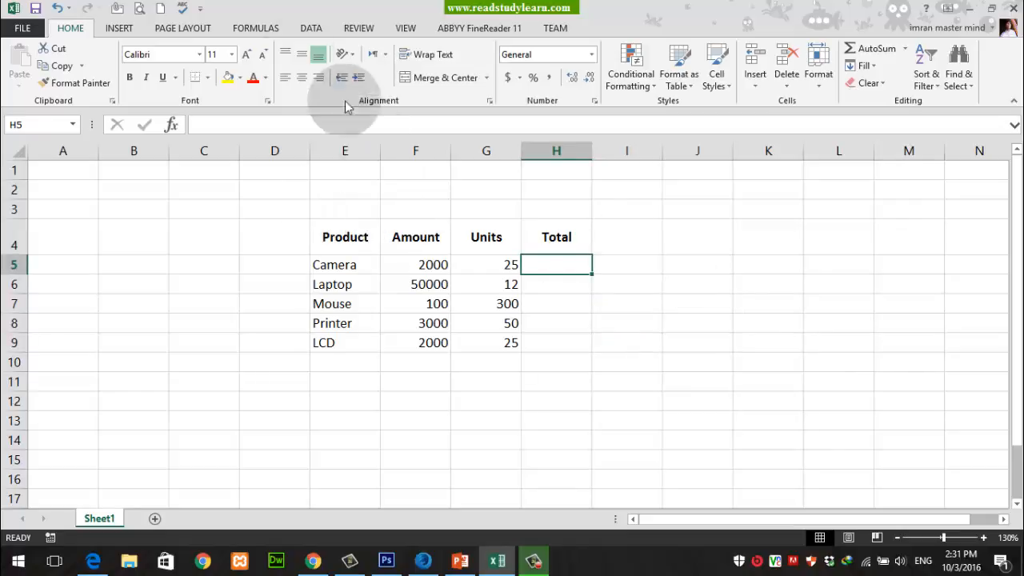
{"action": "left_click", "coordinate": [263, 28]}
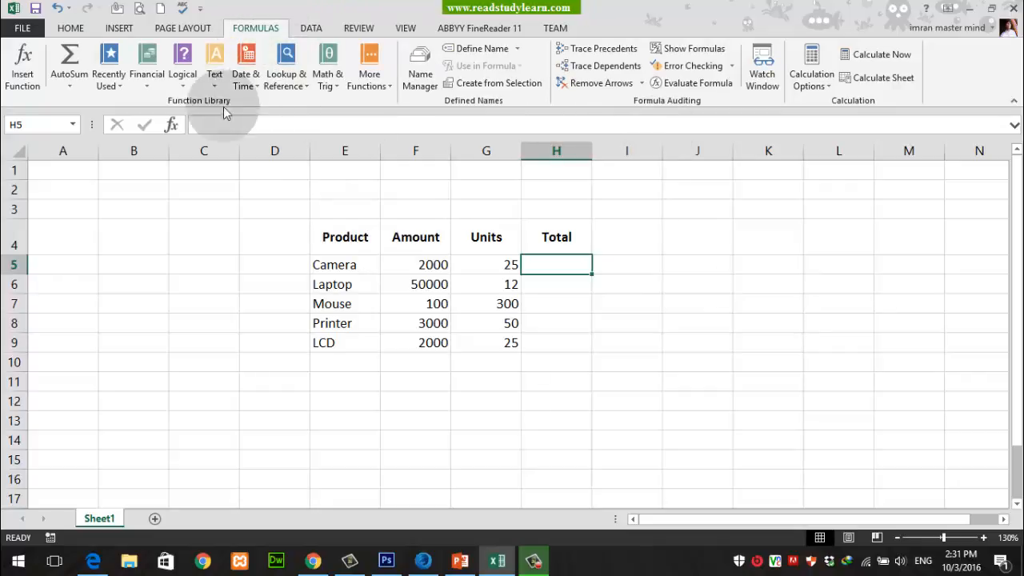
{"action": "left_click", "coordinate": [72, 88]}
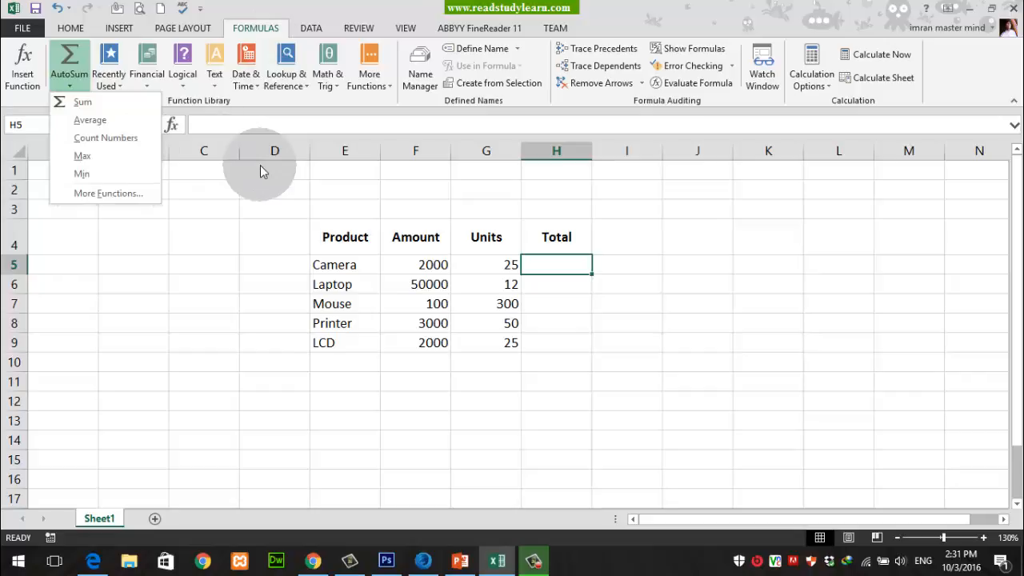
{"action": "left_click", "coordinate": [631, 334]}
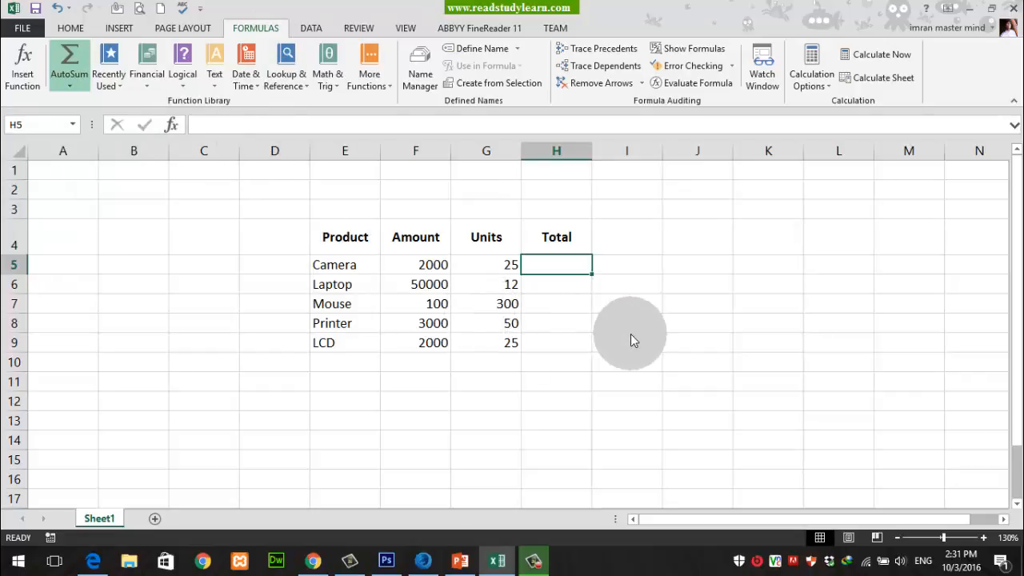
{"action": "left_click", "coordinate": [559, 275]}
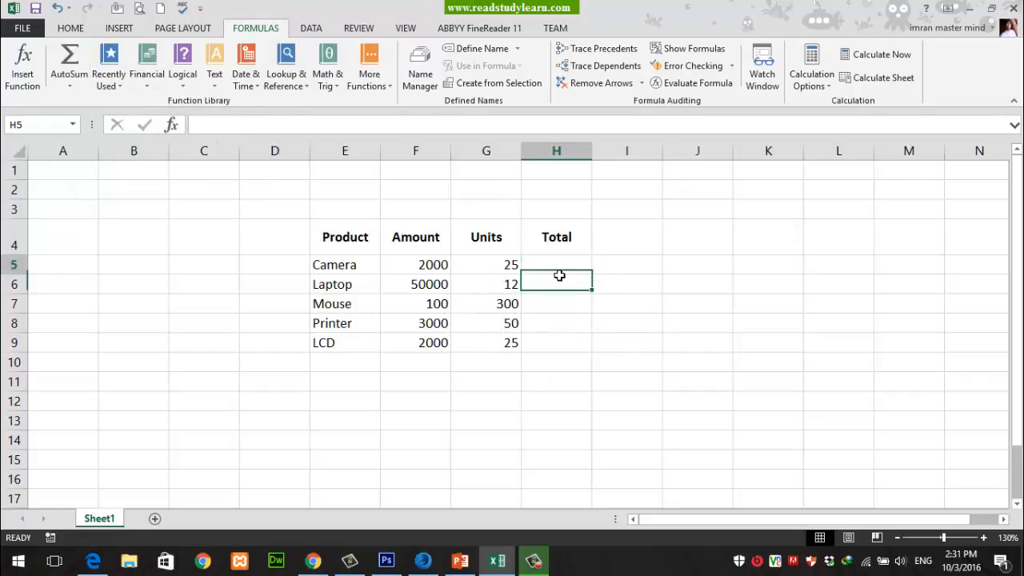
{"action": "left_click", "coordinate": [558, 272]}
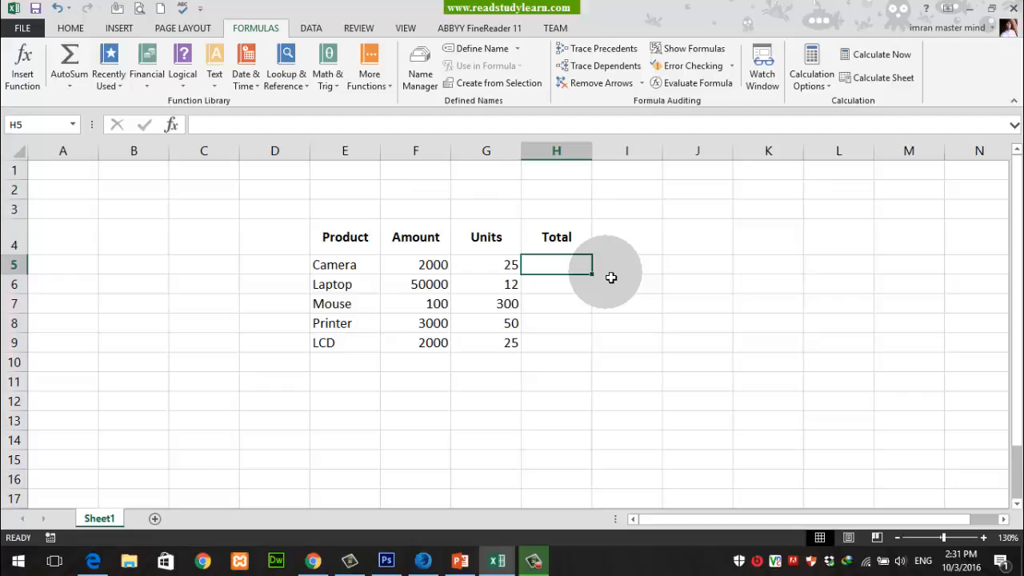
{"action": "left_click", "coordinate": [70, 28]}
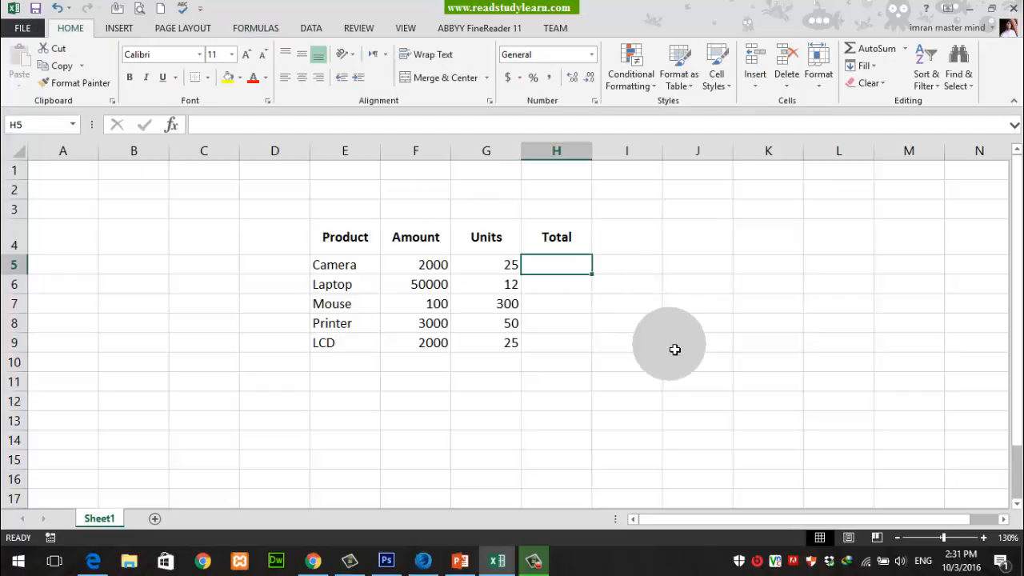
Enter a lone equals sign in cell H11, two rows below the last row of the table.
{"action": "key", "text": "Down"}
{"action": "key", "text": "Down"}
{"action": "key", "text": "Down"}
{"action": "key", "text": "Down"}
{"action": "key", "text": "Down"}
{"action": "key", "text": "Down"}
{"action": "type", "text": "="}
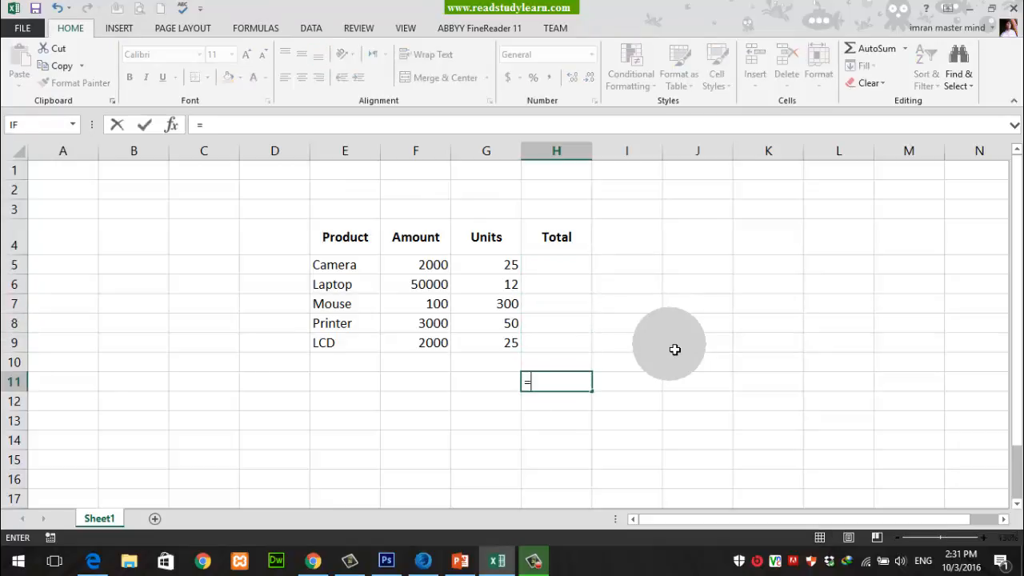
{"action": "key", "text": "Right"}
{"action": "key", "text": "Escape"}
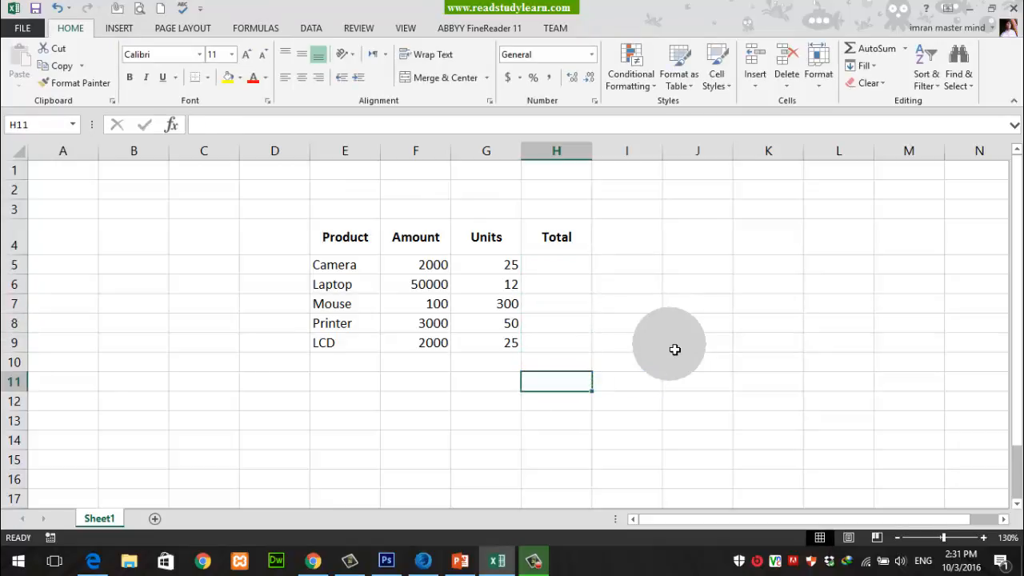
{"action": "type", "text": "="}
{"action": "key", "text": "Tab"}
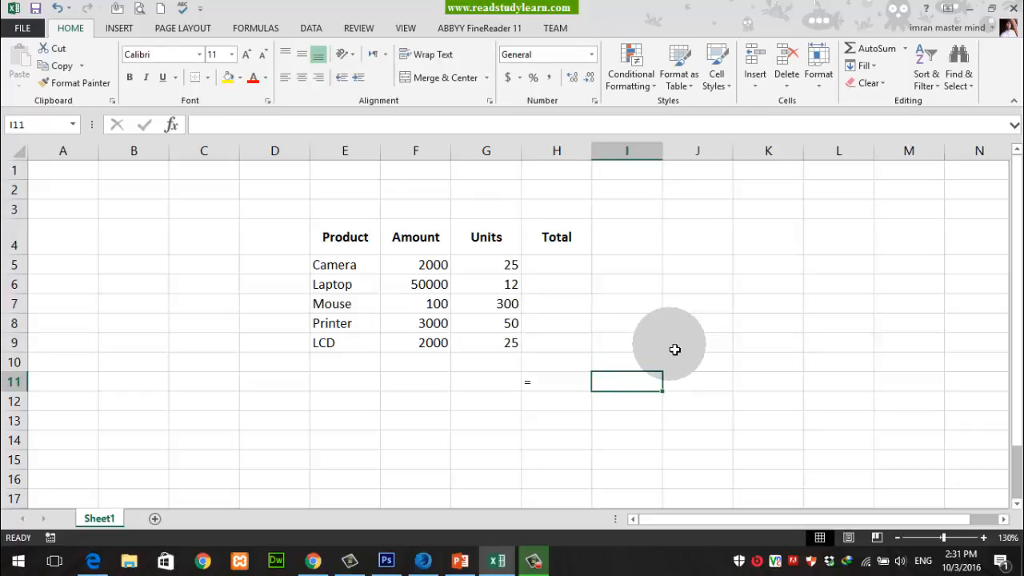
Enter the word sum in cell I11 and extend it to sum(25+30).
{"action": "type", "text": "sum"}
{"action": "key", "text": "Tab"}
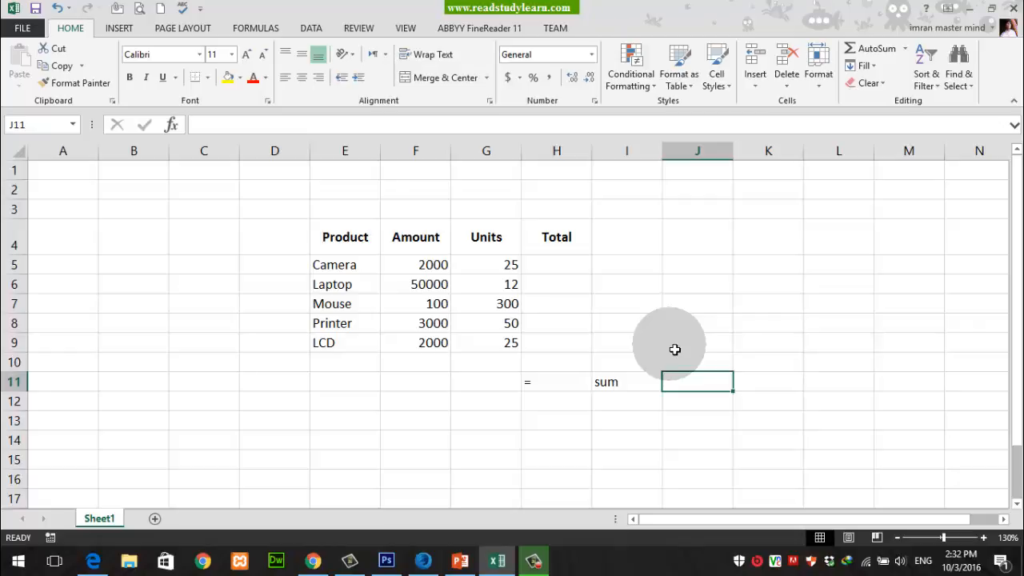
{"action": "key", "text": "Left"}
{"action": "key", "text": "F2"}
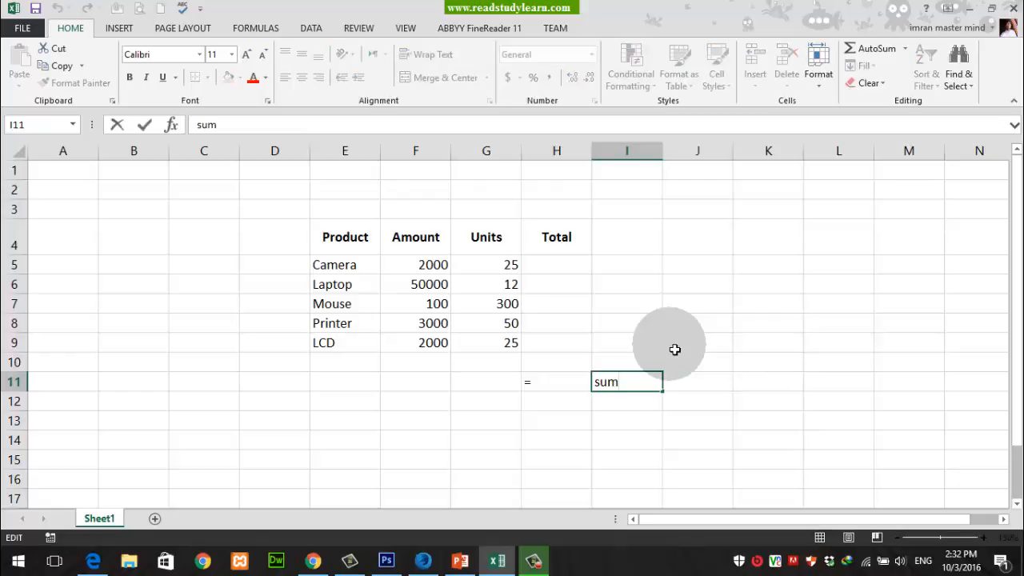
{"action": "type", "text": "()"}
{"action": "key", "text": "Left"}
{"action": "type", "text": "25+30"}
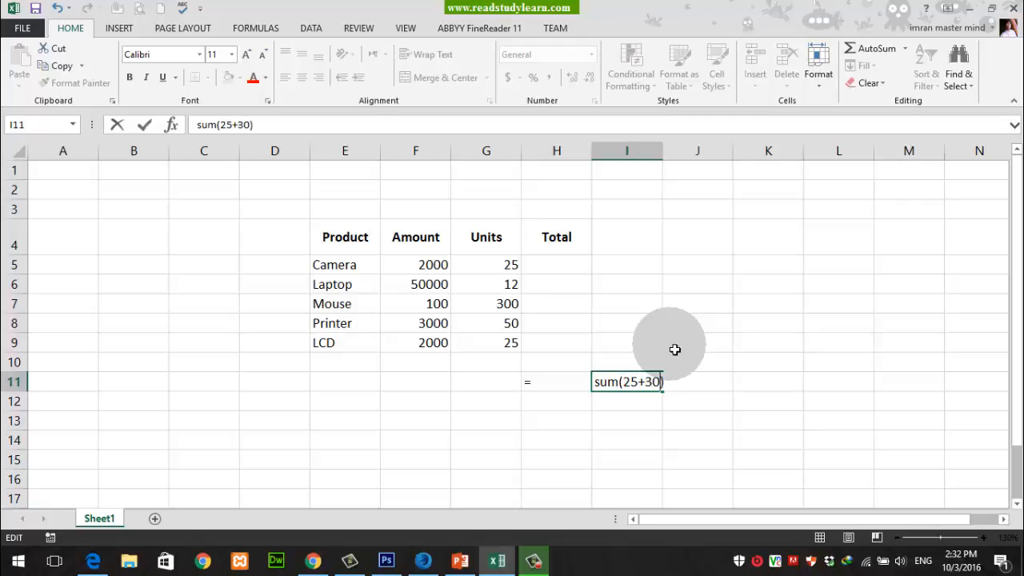
Turn the text in I11 into the working formula =sum(25+30) by adding a leading equals sign.
{"action": "key", "text": "Left"}
{"action": "key", "text": "Left"}
{"action": "key", "text": "Left"}
{"action": "key", "text": "Left"}
{"action": "type", "text": "="}
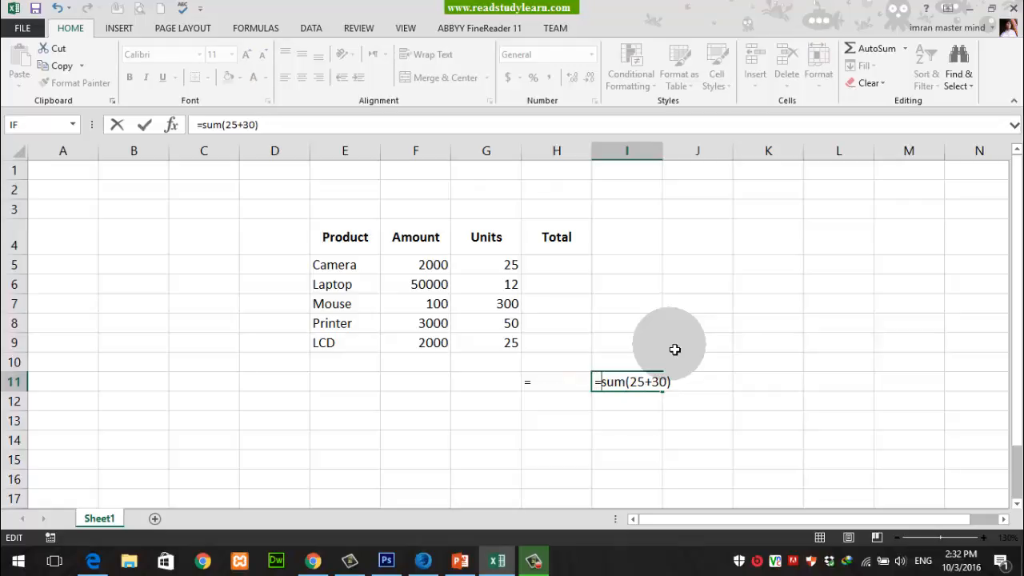
{"action": "key", "text": "Right"}
{"action": "key", "text": "Right"}
{"action": "key", "text": "Right"}
{"action": "key", "text": "Right"}
{"action": "key", "text": "Right"}
{"action": "key", "text": "Right"}
{"action": "key", "text": "Right"}
{"action": "key", "text": "Right"}
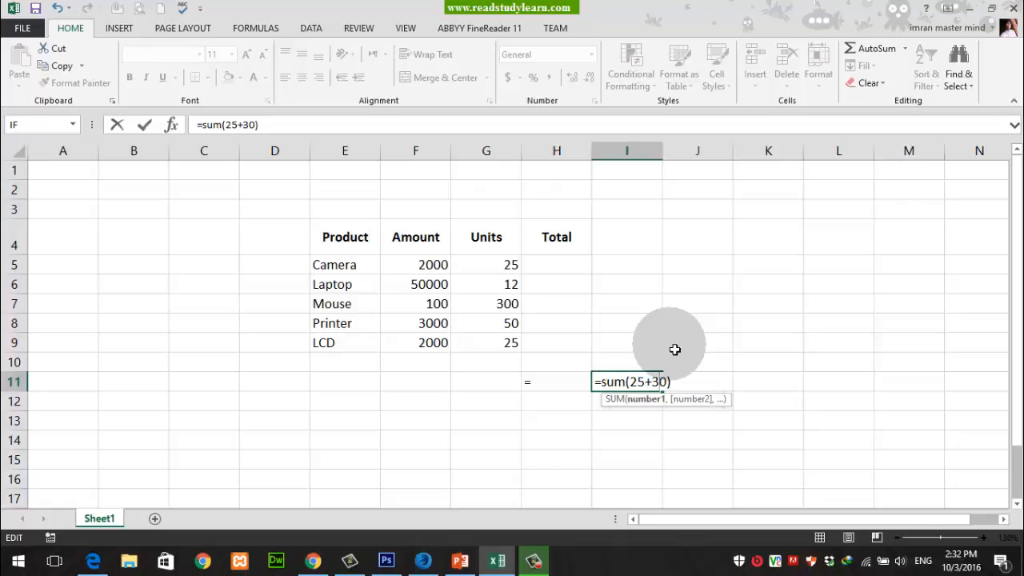
{"action": "key", "text": "Right"}
{"action": "key", "text": "Right"}
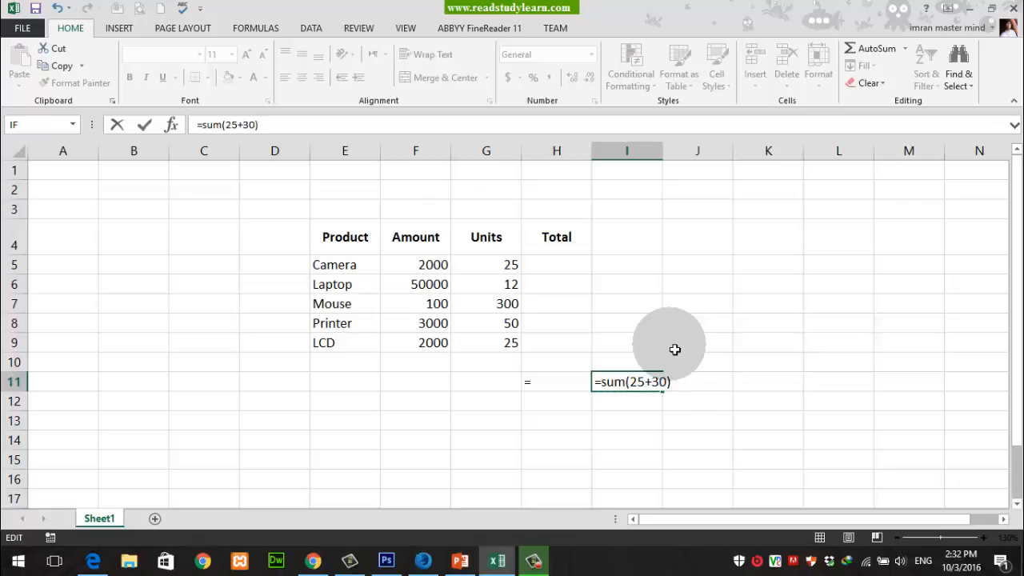
{"action": "key", "text": "Return"}
{"action": "key", "text": "Up"}
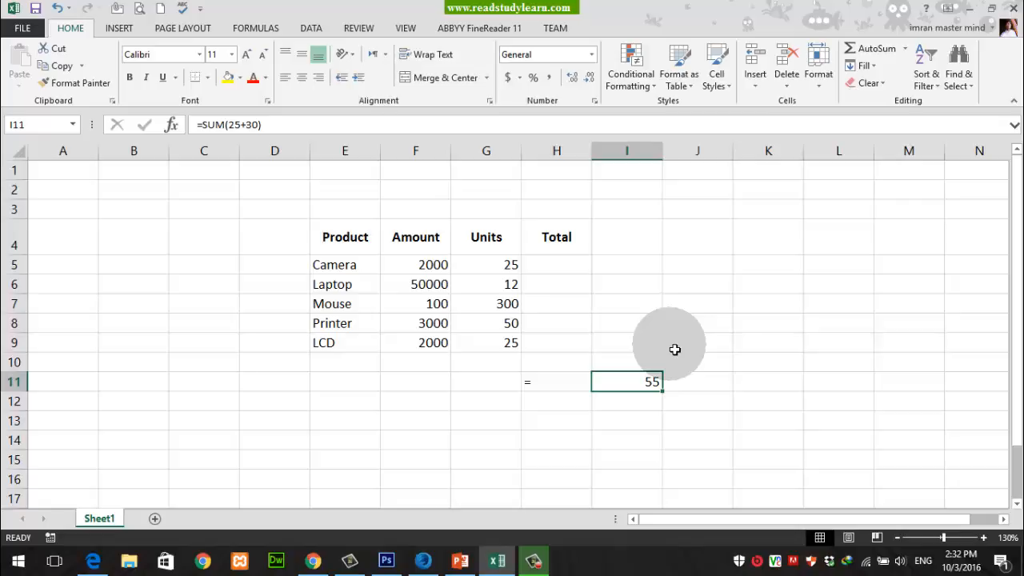
Replace the content of cell I11 with the formula =25+35.
{"action": "type", "text": "="}
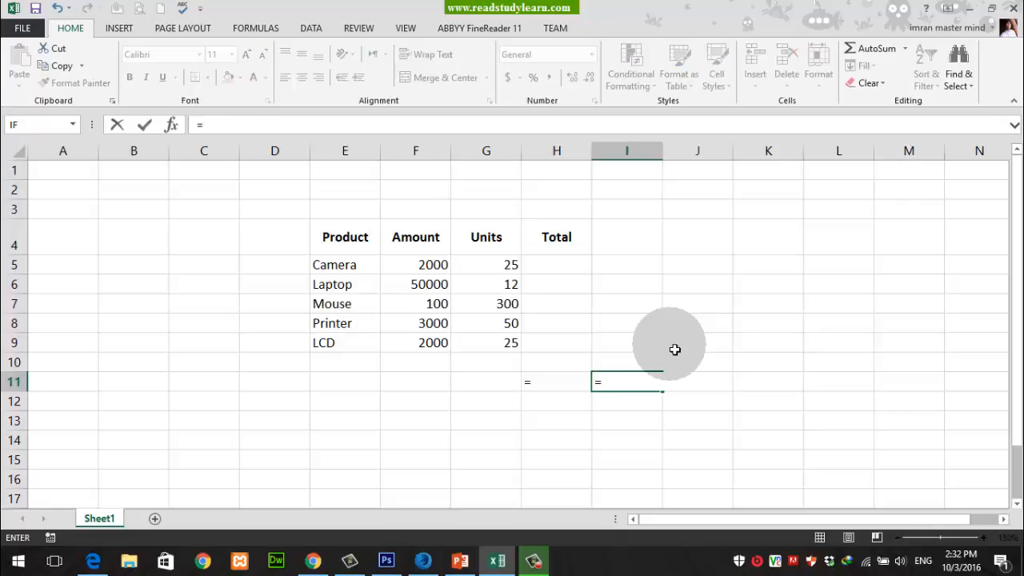
{"action": "type", "text": "25+35"}
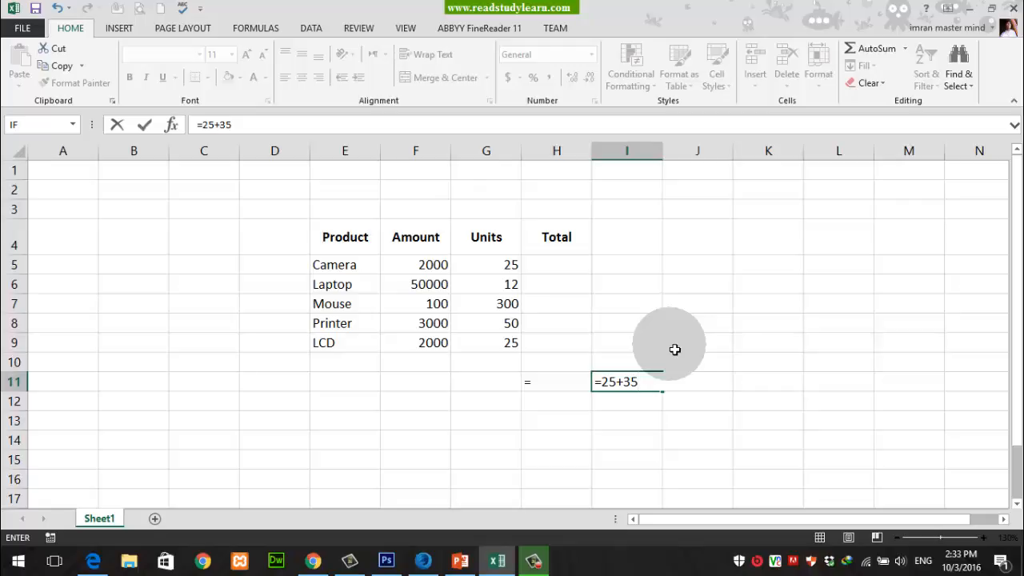
{"action": "key", "text": "Left"}
{"action": "key", "text": "Left"}
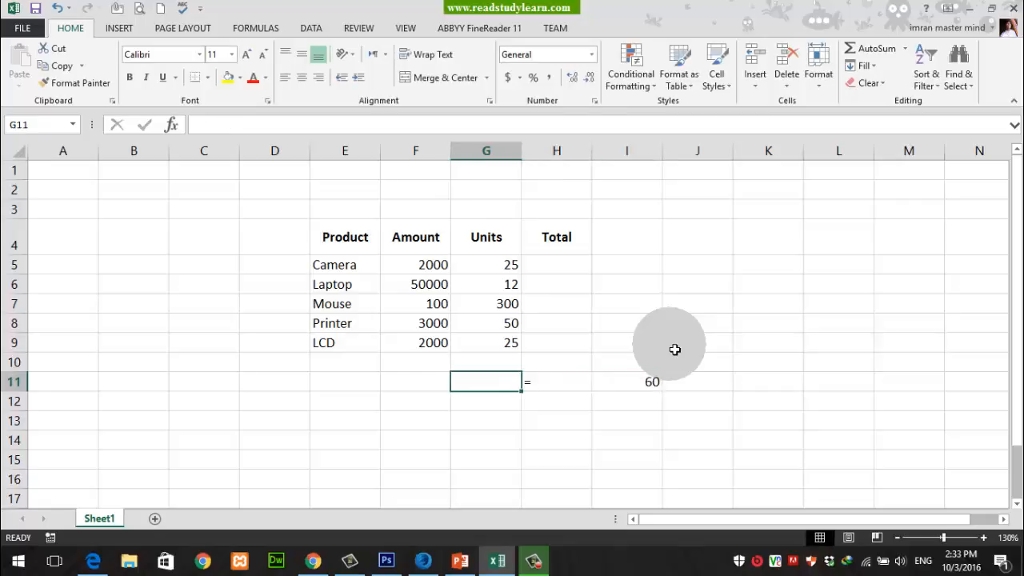
Change the formula in cell I11 to the subtraction =25-35.
{"action": "key", "text": "Right"}
{"action": "key", "text": "Right"}
{"action": "key", "text": "F2"}
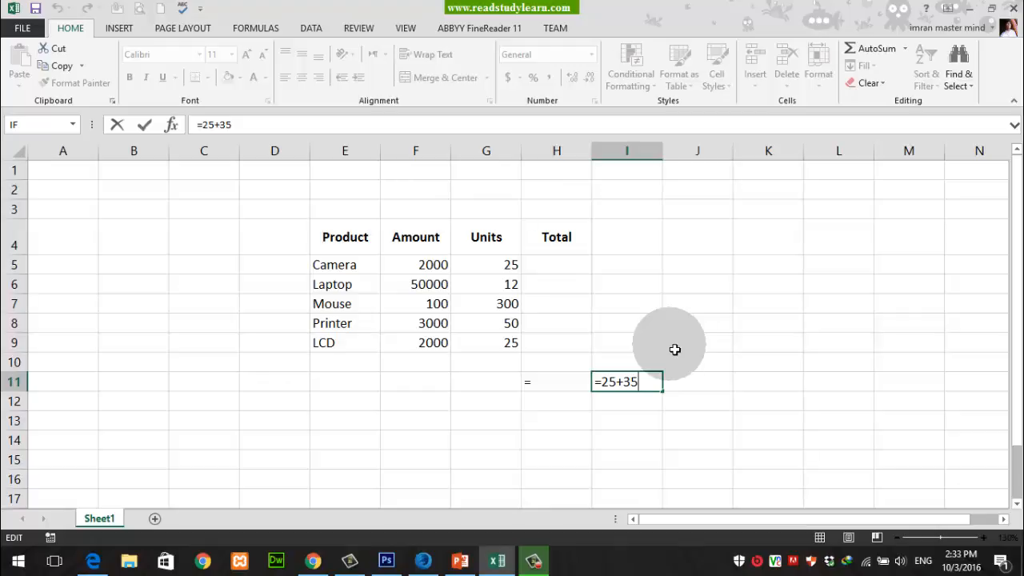
{"action": "key", "text": "Left"}
{"action": "key", "text": "Left"}
{"action": "key", "text": "BackSpace"}
{"action": "type", "text": "-"}
{"action": "key", "text": "Return"}
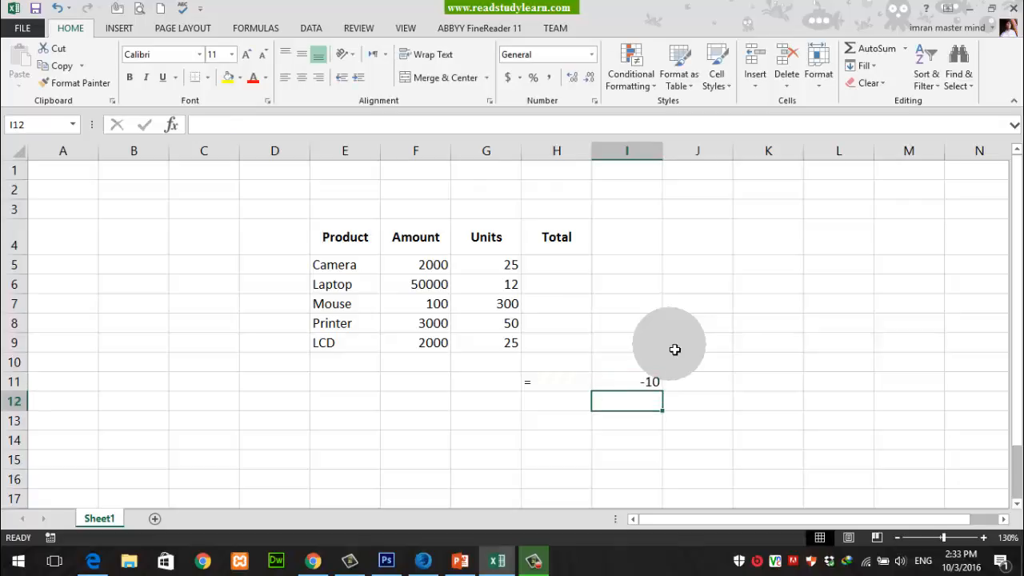
Change the formula in cell I11 to the division =25/35.
{"action": "key", "text": "Up"}
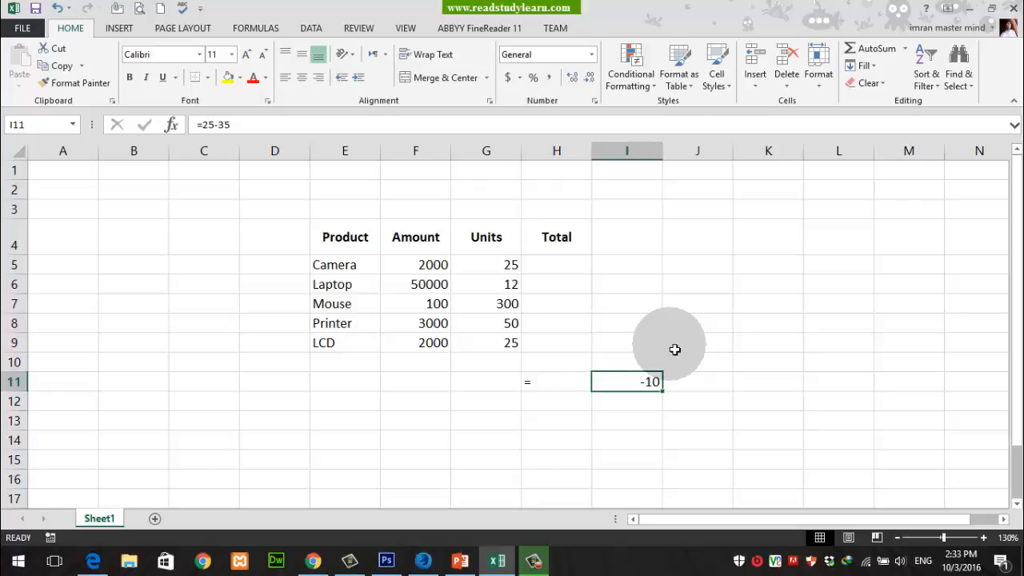
{"action": "key", "text": "F2"}
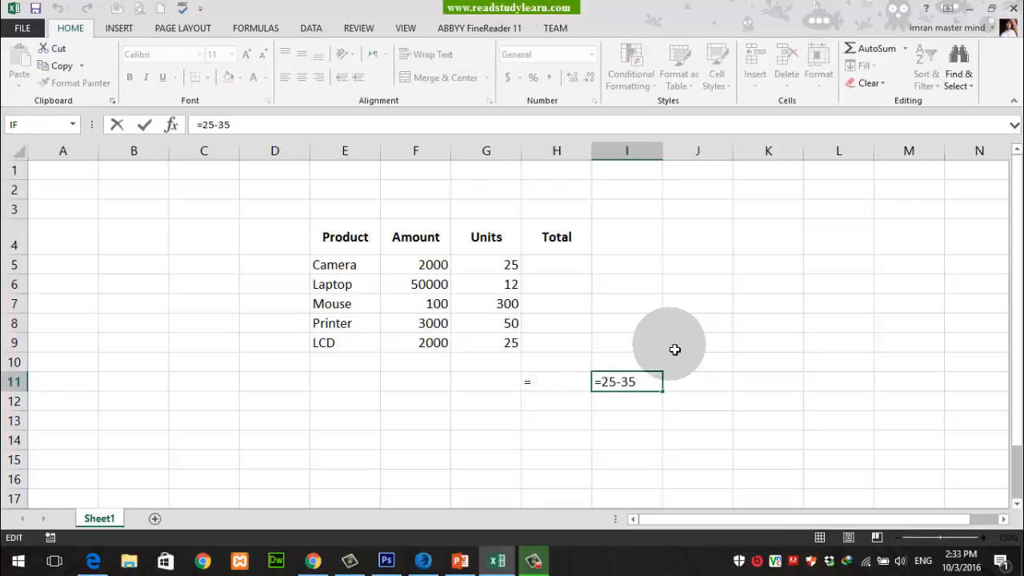
{"action": "key", "text": "Left"}
{"action": "key", "text": "Left"}
{"action": "key", "text": "BackSpace"}
{"action": "type", "text": "/"}
{"action": "key", "text": "Return"}
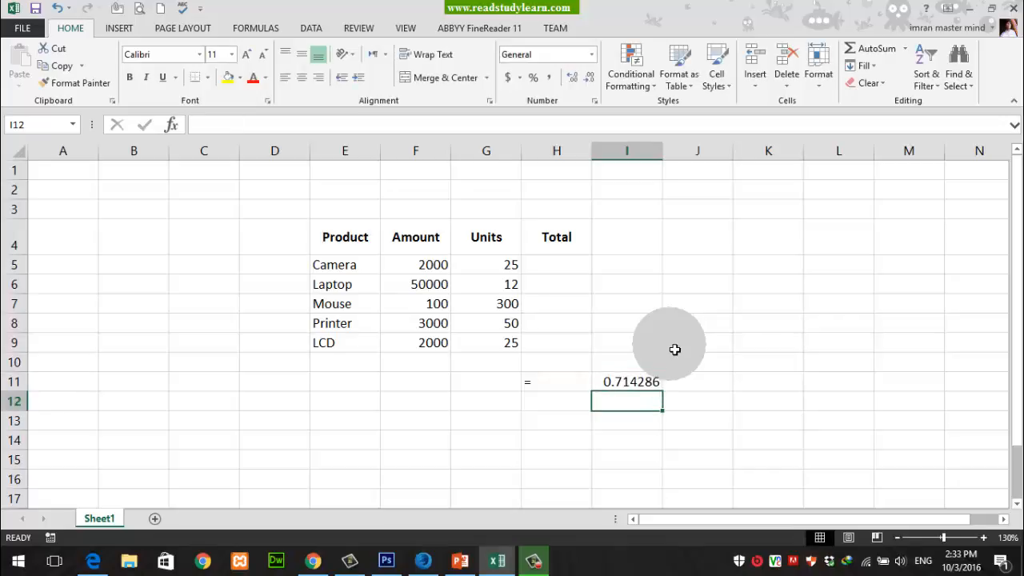
Clear the practice entries from cells I11 and H11 below the table.
{"action": "key", "text": "Up"}
{"action": "key", "text": "Delete"}
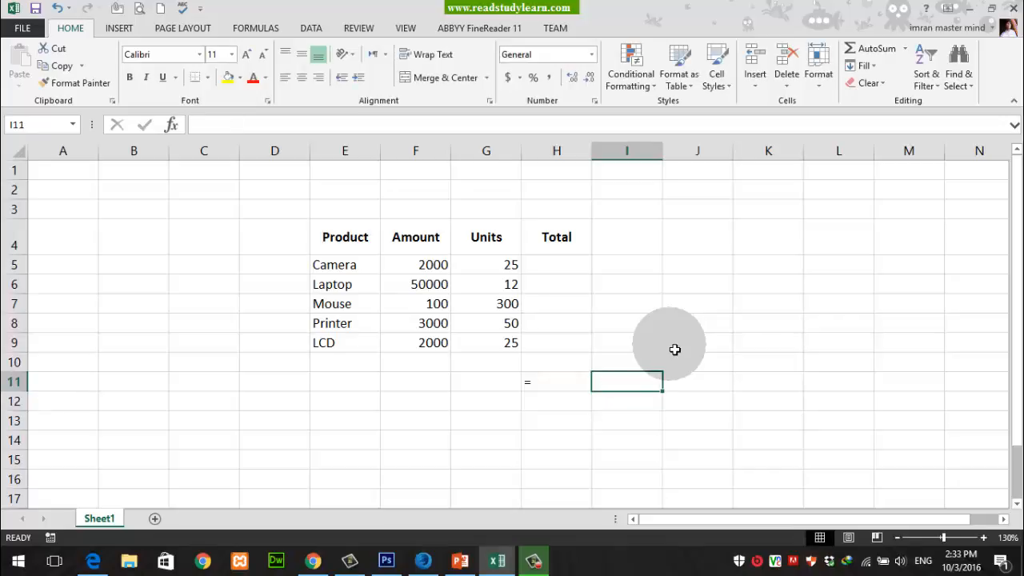
{"action": "key", "text": "Left"}
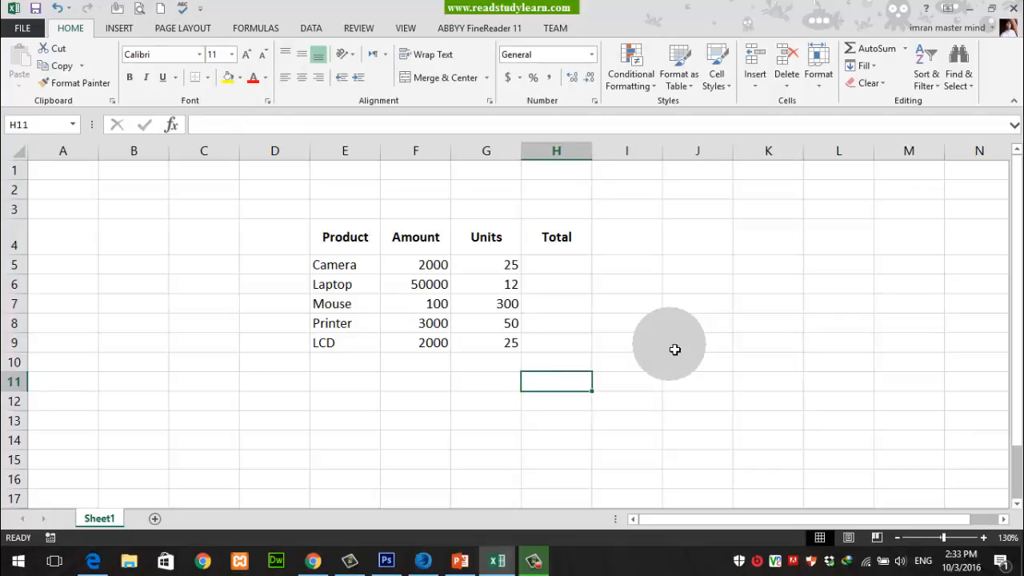
Examine the Camera row's Total, Amount and Units cells to identify the values its total depends on.
{"action": "key", "text": "Up"}
{"action": "key", "text": "Up"}
{"action": "key", "text": "Up"}
{"action": "key", "text": "Up"}
{"action": "key", "text": "Up"}
{"action": "key", "text": "Up"}
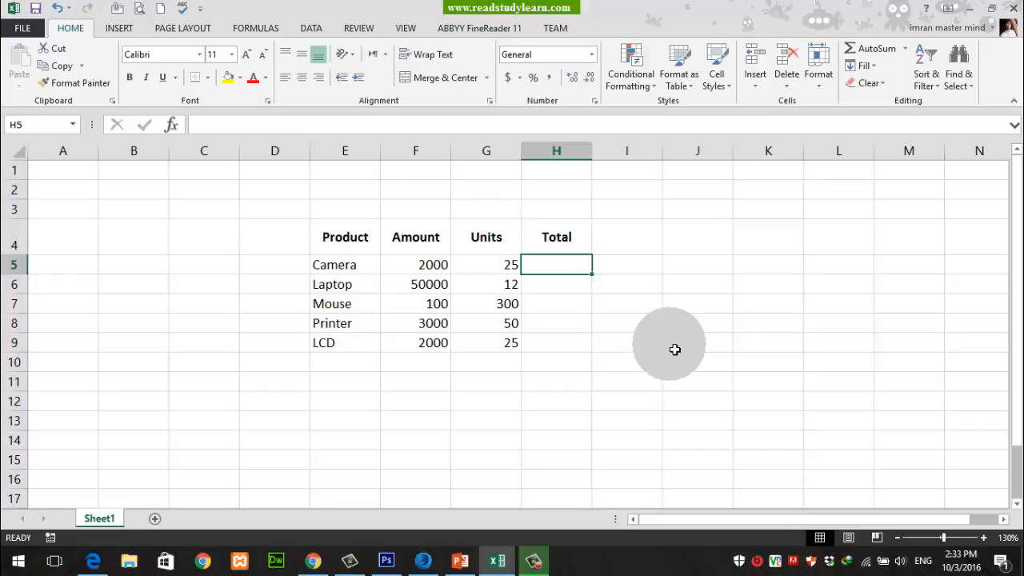
{"action": "left_click", "coordinate": [432, 268]}
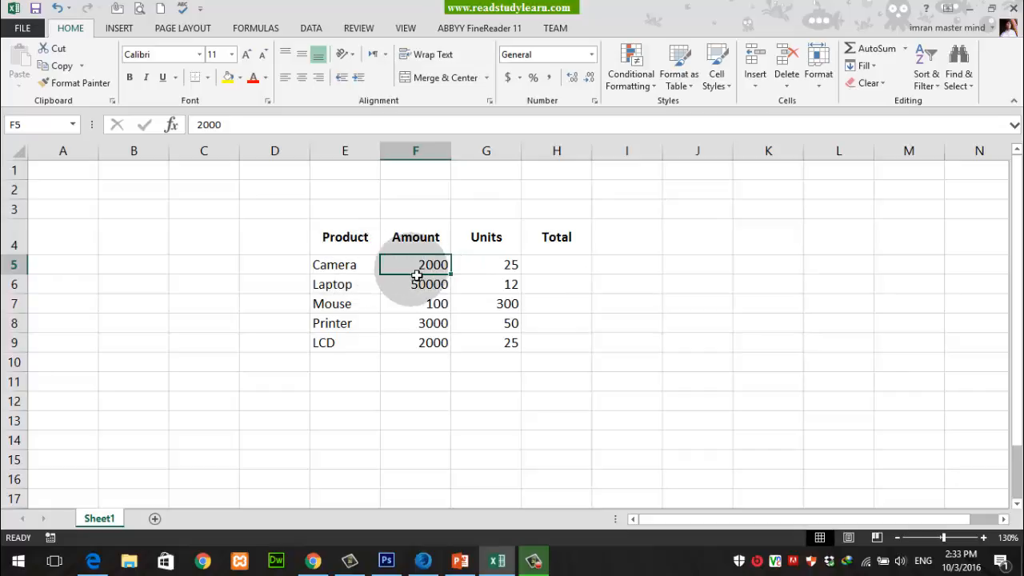
{"action": "left_click", "coordinate": [496, 273]}
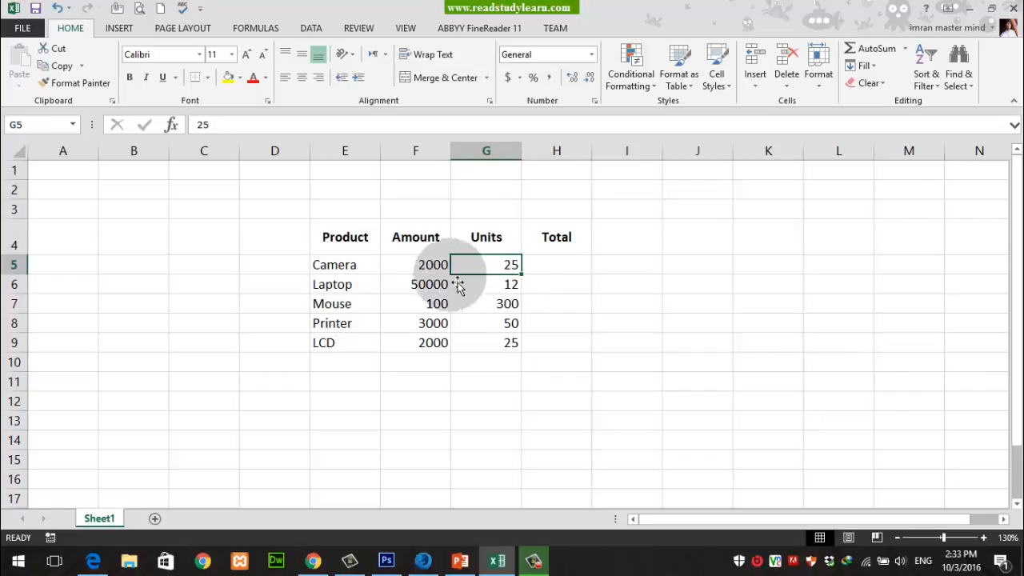
{"action": "left_click", "coordinate": [423, 265]}
{"action": "left_click", "coordinate": [508, 265]}
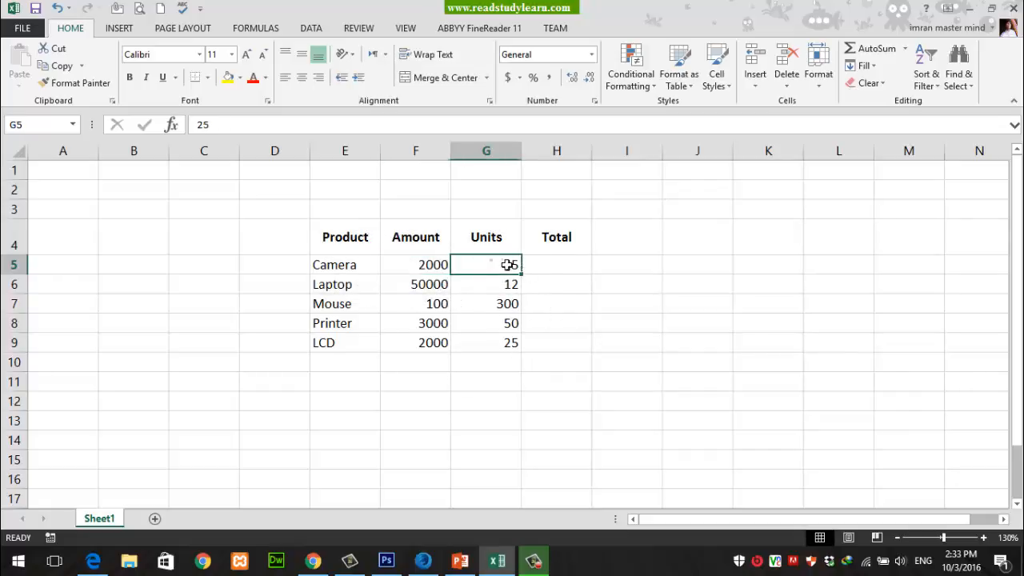
Begin a SUM formula in cell H5, the Total cell of the Camera row.
{"action": "left_click", "coordinate": [578, 271]}
{"action": "type", "text": "="}
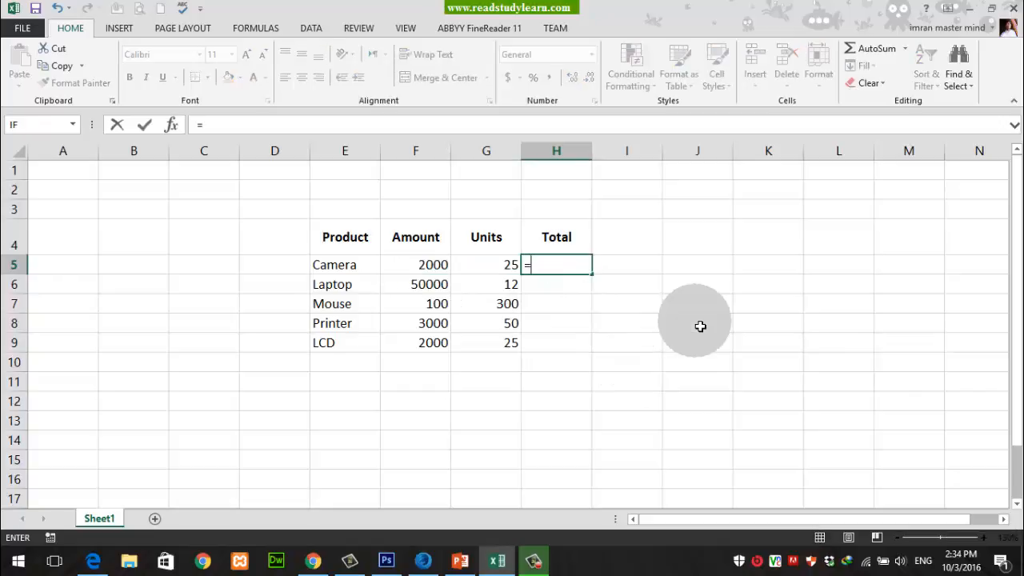
{"action": "type", "text": "sum"}
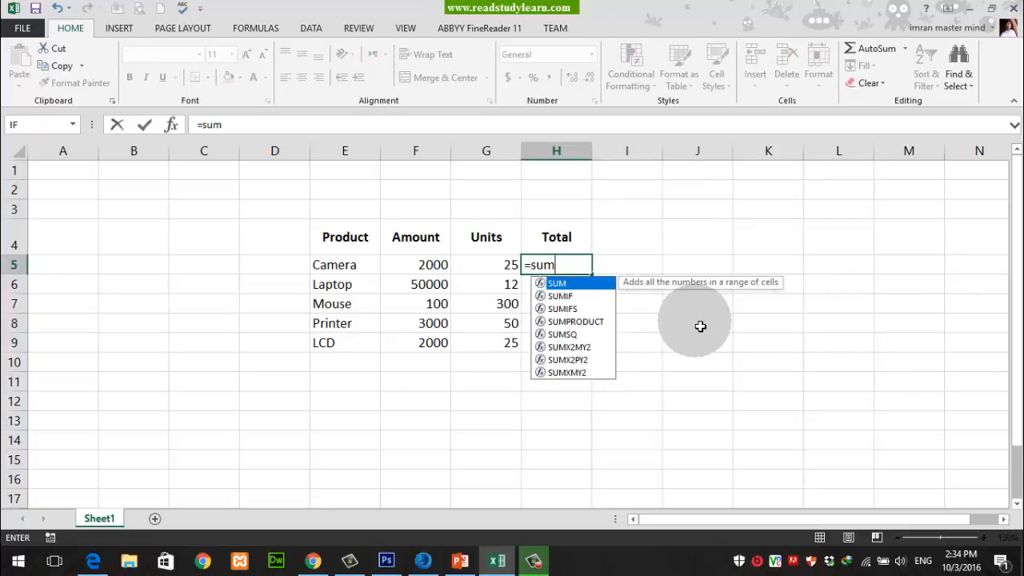
{"action": "key", "text": "Tab"}
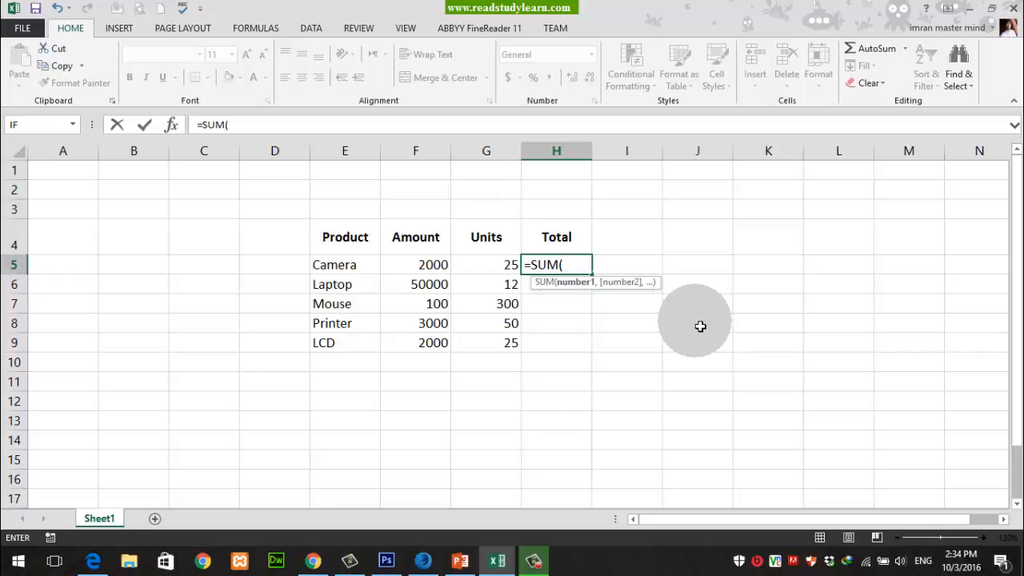
{"action": "key", "text": "alt"}
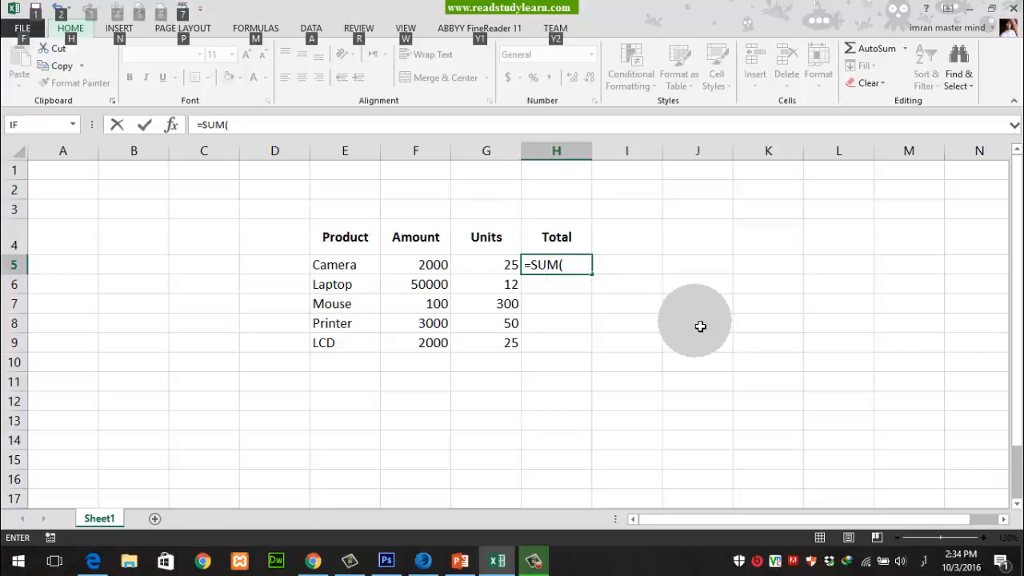
{"action": "key", "text": "alt"}
{"action": "key", "text": "ctrl+shift+d"}
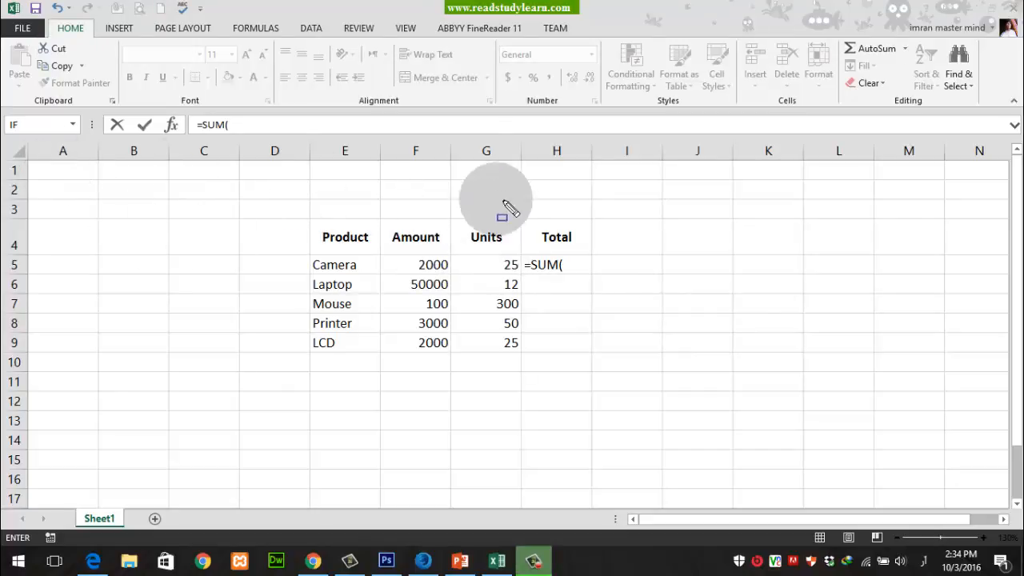
{"action": "left_click_drag", "start_coordinate": [449, 142], "coordinate": [528, 276]}
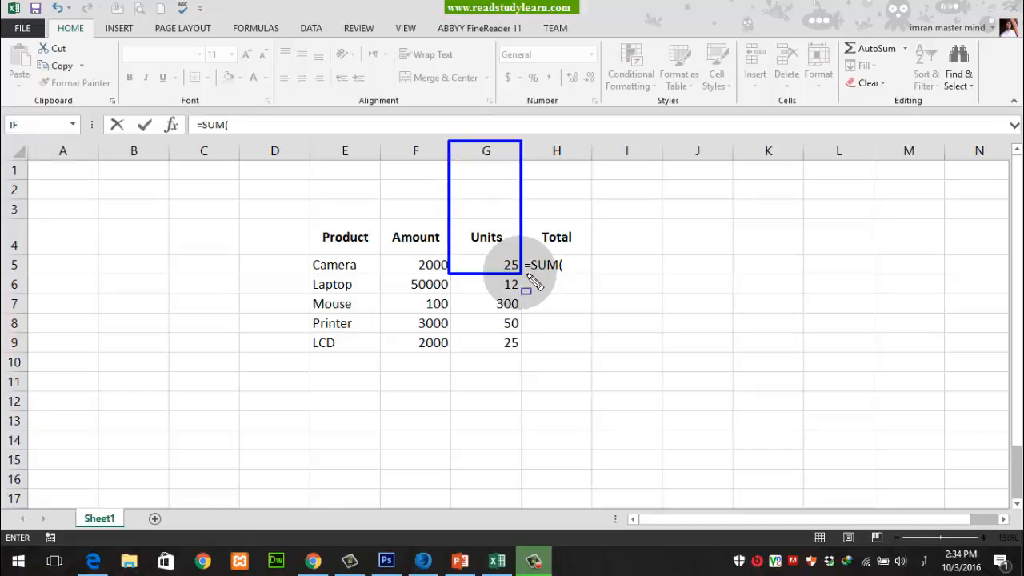
{"action": "key", "text": "Escape"}
{"action": "key", "text": "ctrl+shift+d"}
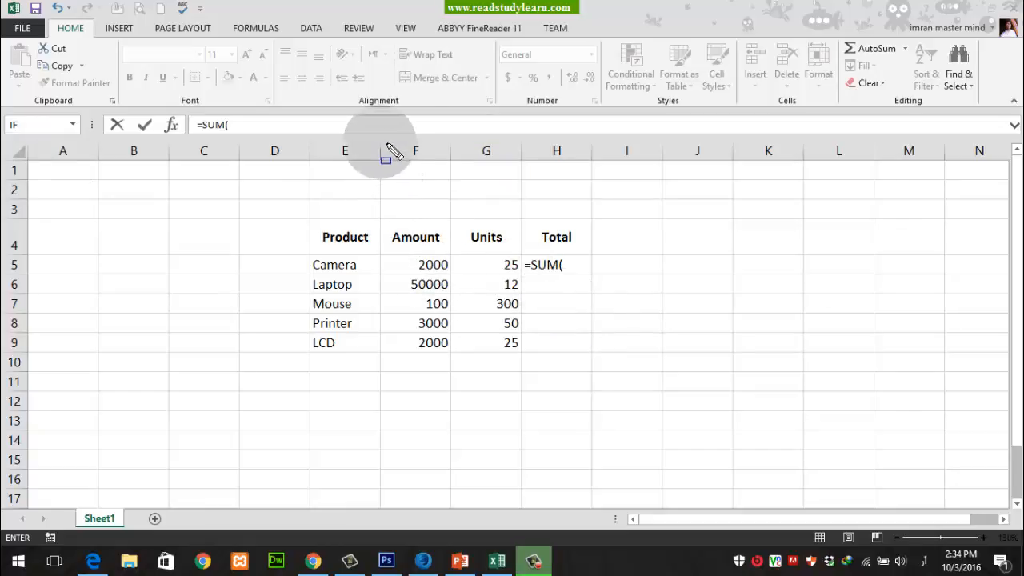
{"action": "mouse_move", "coordinate": [388, 145]}
{"action": "left_mouse_down"}
{"action": "mouse_move", "coordinate": [407, 211]}
{"action": "mouse_move", "coordinate": [457, 276]}
{"action": "left_mouse_up"}
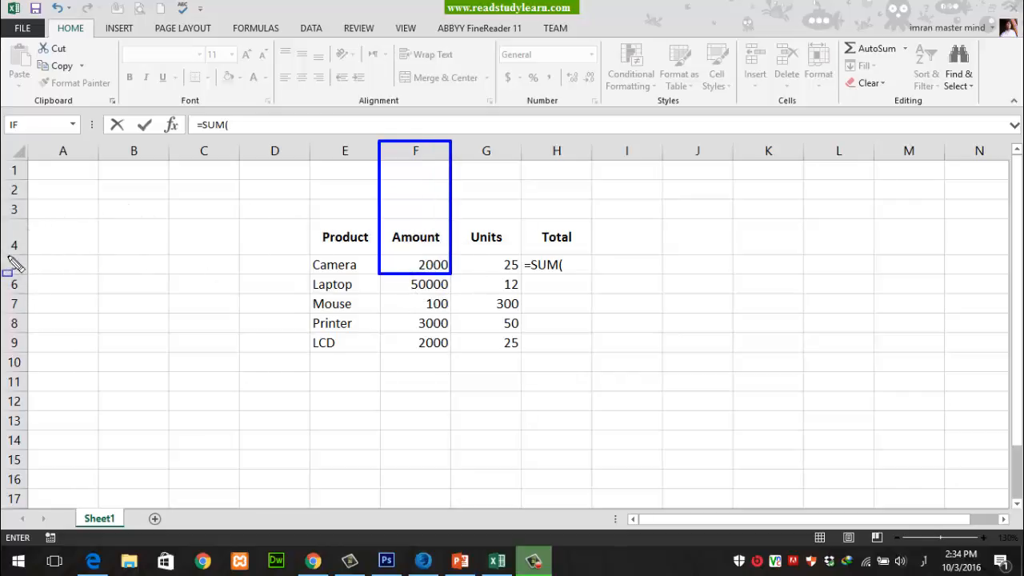
{"action": "mouse_move", "coordinate": [9, 256]}
{"action": "left_mouse_down"}
{"action": "mouse_move", "coordinate": [215, 281]}
{"action": "mouse_move", "coordinate": [528, 276]}
{"action": "left_mouse_up"}
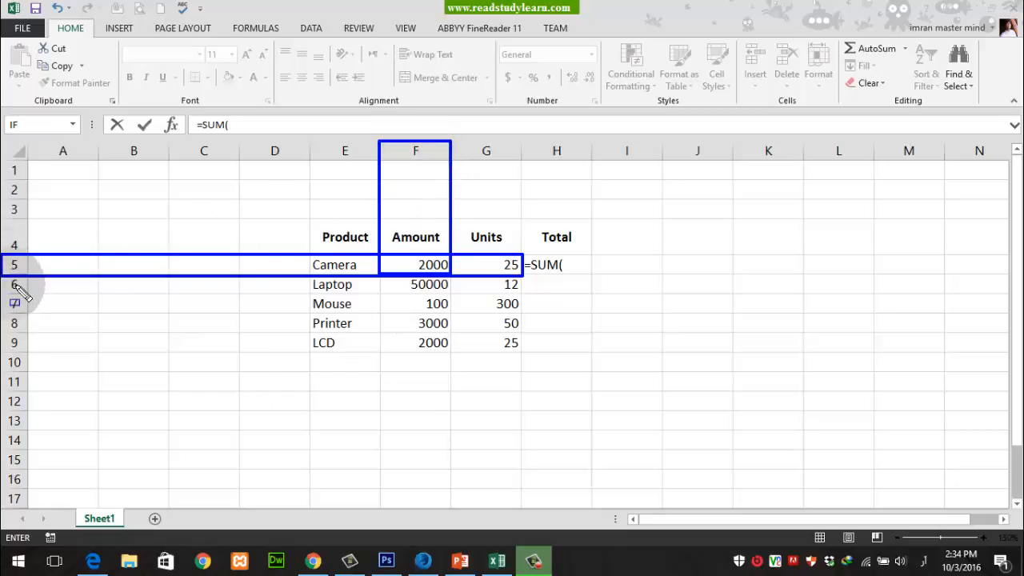
{"action": "key", "text": "Escape"}
{"action": "left_click", "coordinate": [580, 270]}
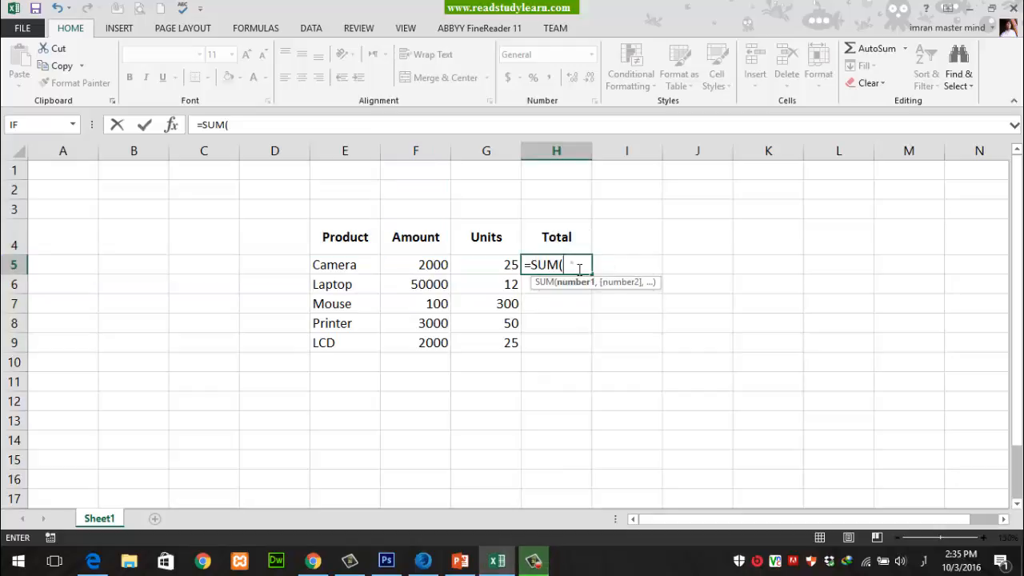
{"action": "type", "text": "ف۵"}
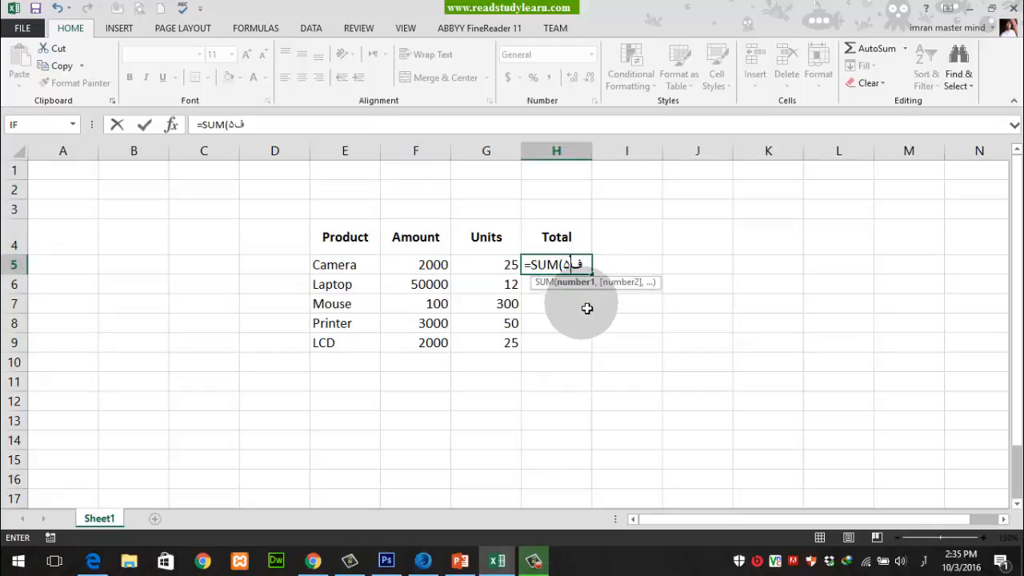
{"action": "key", "text": "alt+shift"}
{"action": "key", "text": "BackSpace"}
{"action": "key", "text": "Tab"}
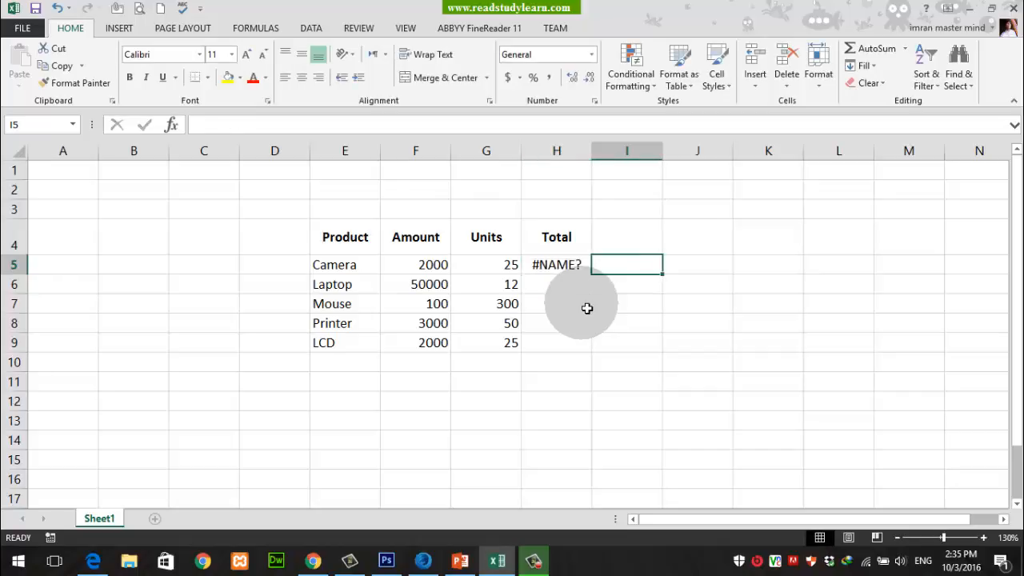
Correct the formula in cell H5 to =SUM(f5*g5), multiplying the Camera's Amount by its Units.
{"action": "key", "text": "Left"}
{"action": "key", "text": "F2"}
{"action": "key", "text": "BackSpace"}
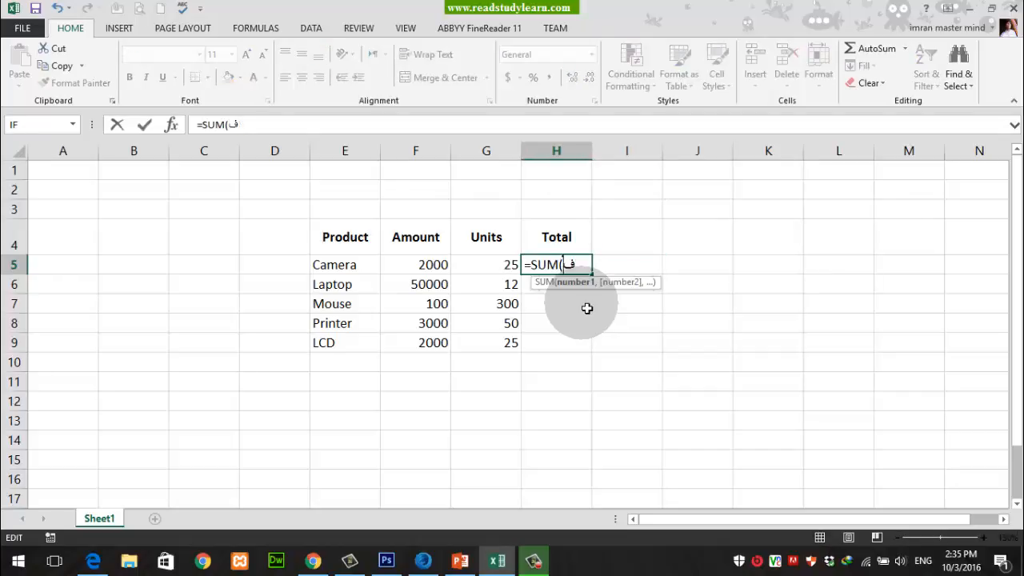
{"action": "type", "text": "f"}
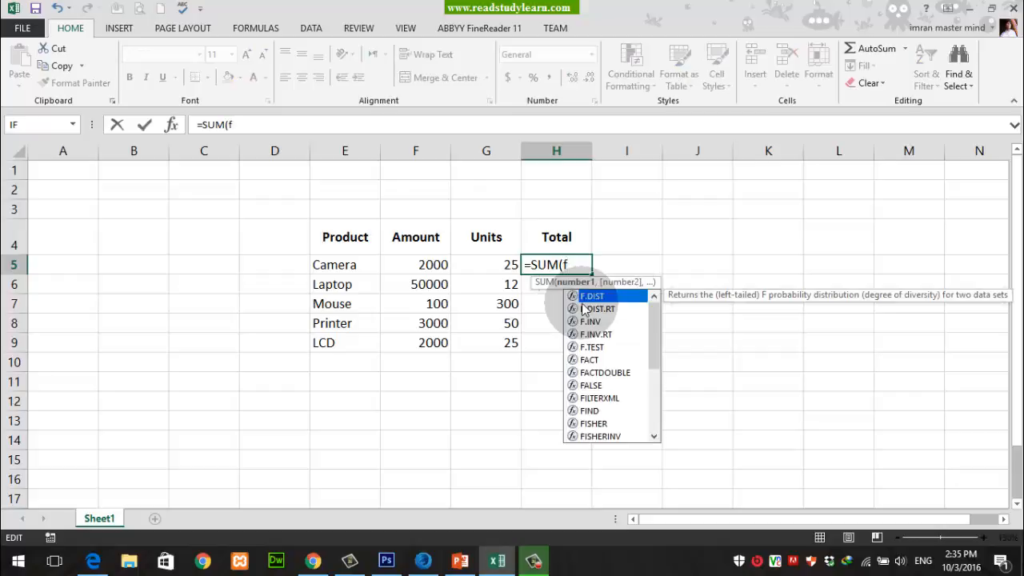
{"action": "type", "text": "5"}
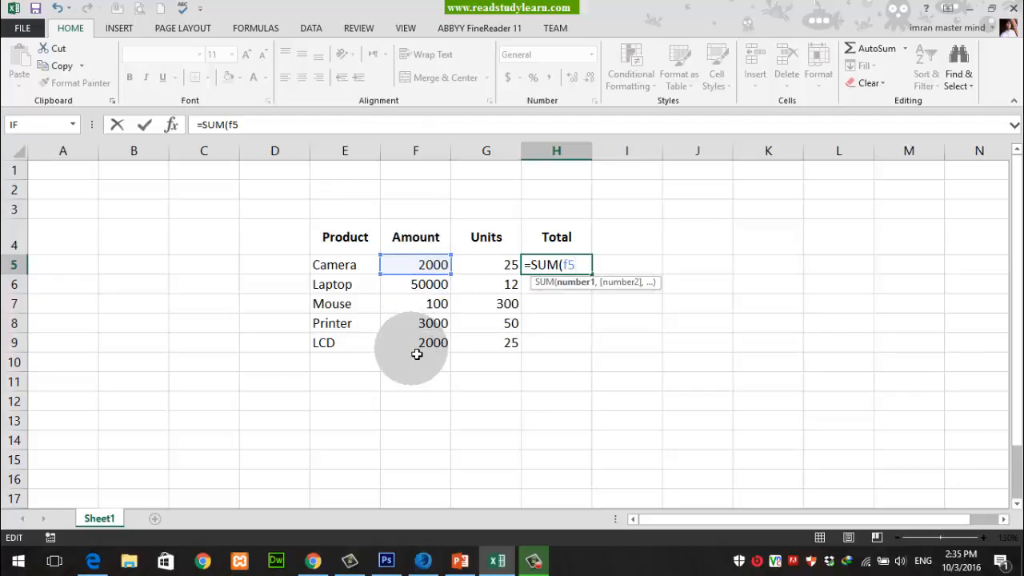
{"action": "type", "text": "*"}
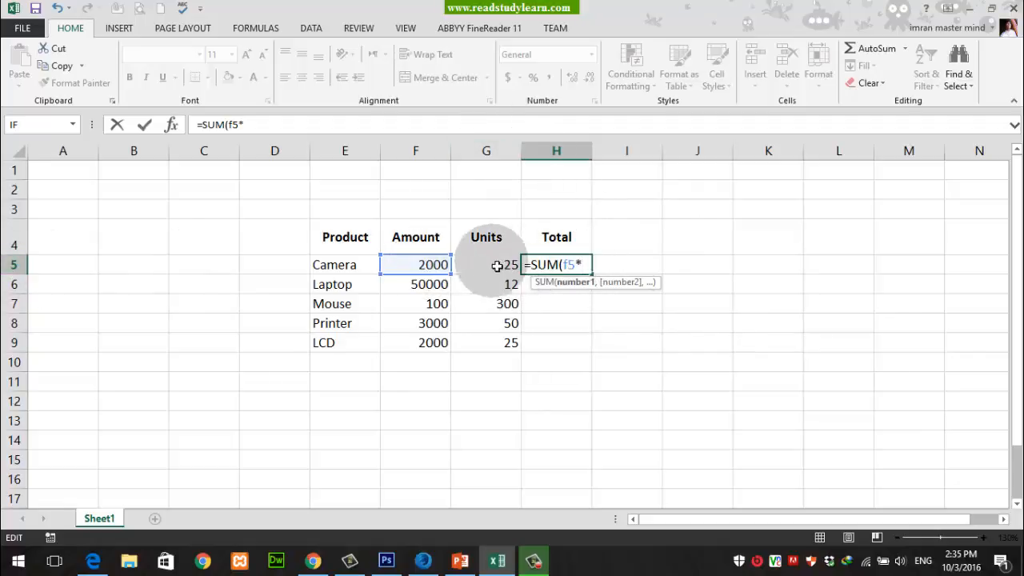
{"action": "type", "text": "g5"}
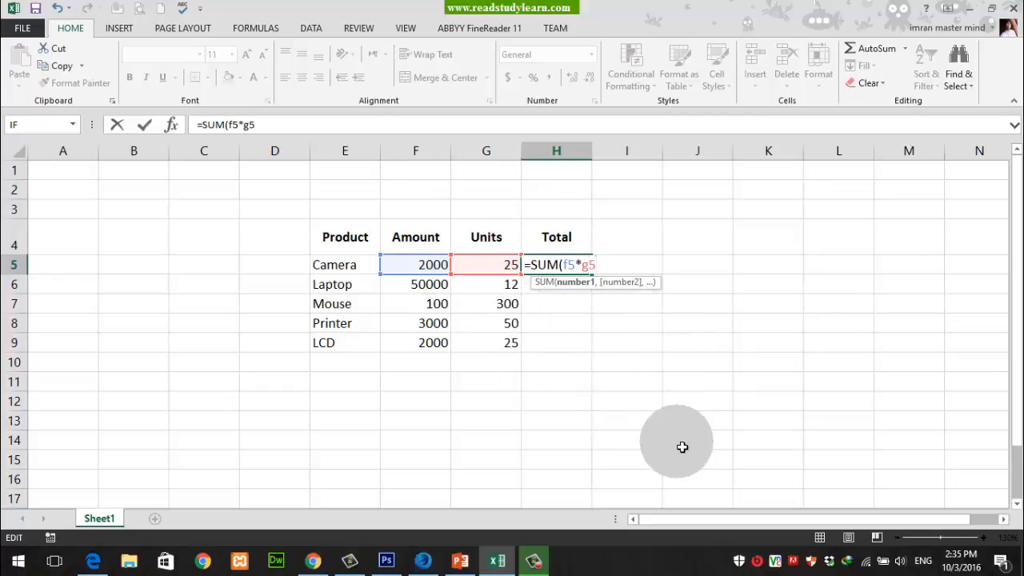
{"action": "type", "text": ")"}
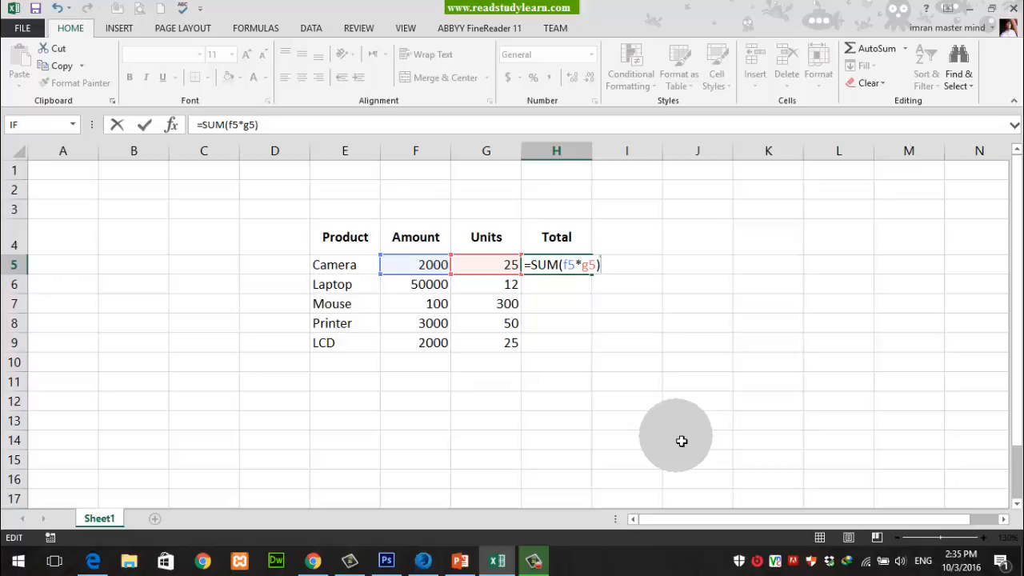
{"action": "key", "text": "Return"}
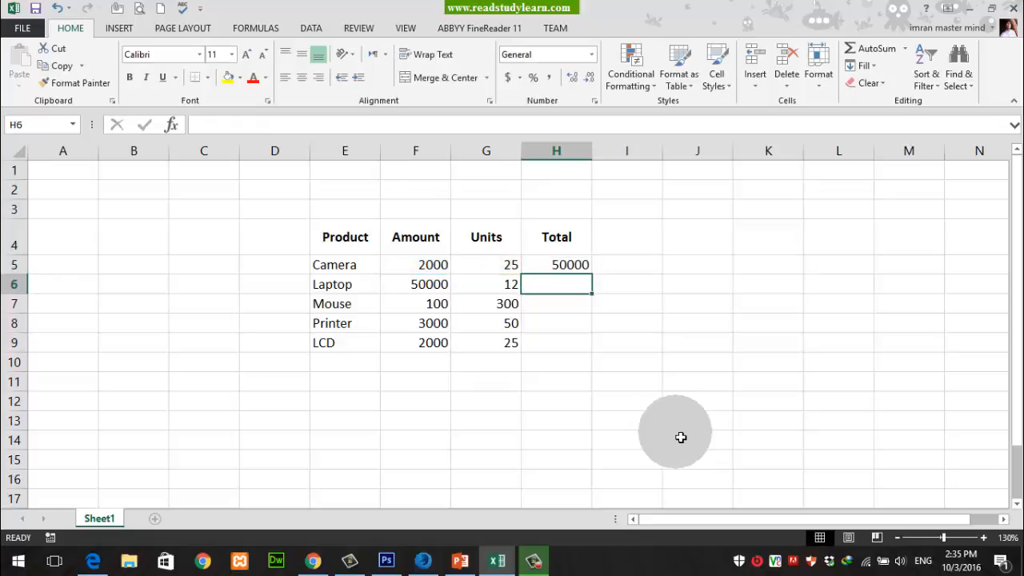
Open Windows Calculator beside the Camera row and multiply 2000 by 25 to check the total in H5.
{"action": "left_click", "coordinate": [555, 264]}
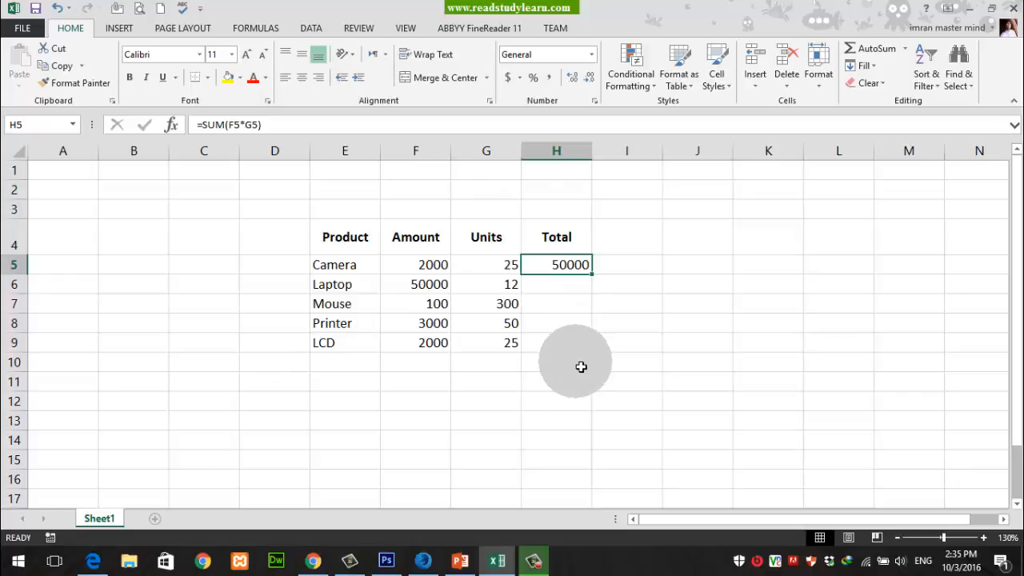
{"action": "key", "text": "super+r"}
{"action": "type", "text": "calc"}
{"action": "key", "text": "Return"}
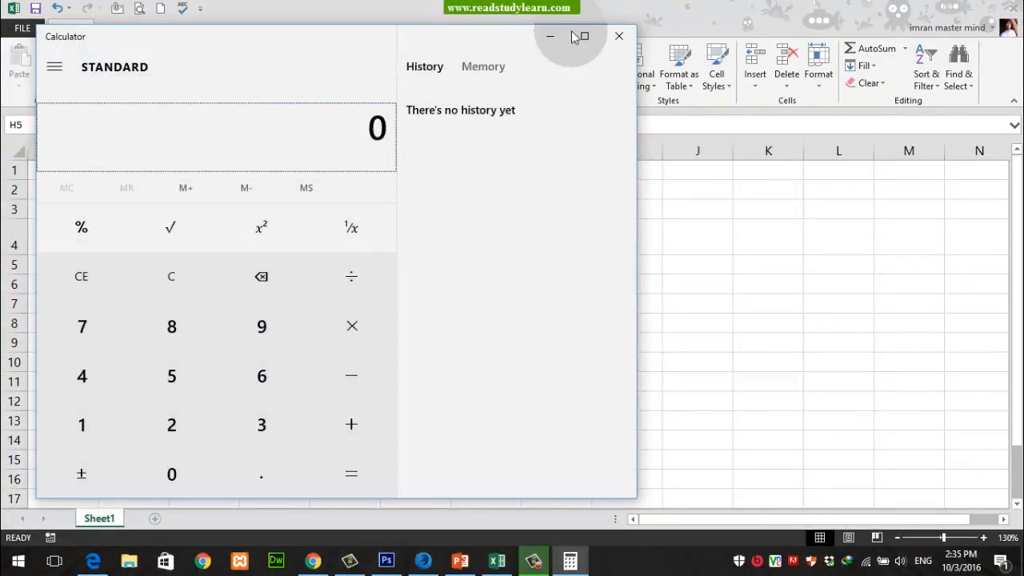
{"action": "left_click_drag", "start_coordinate": [486, 42], "coordinate": [856, 350]}
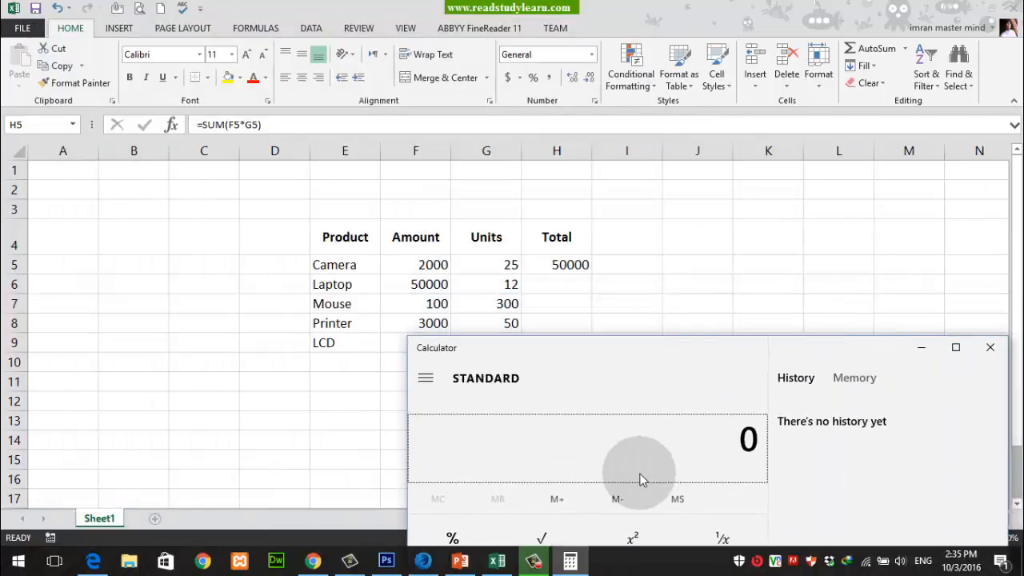
{"action": "type", "text": "2000 × "}
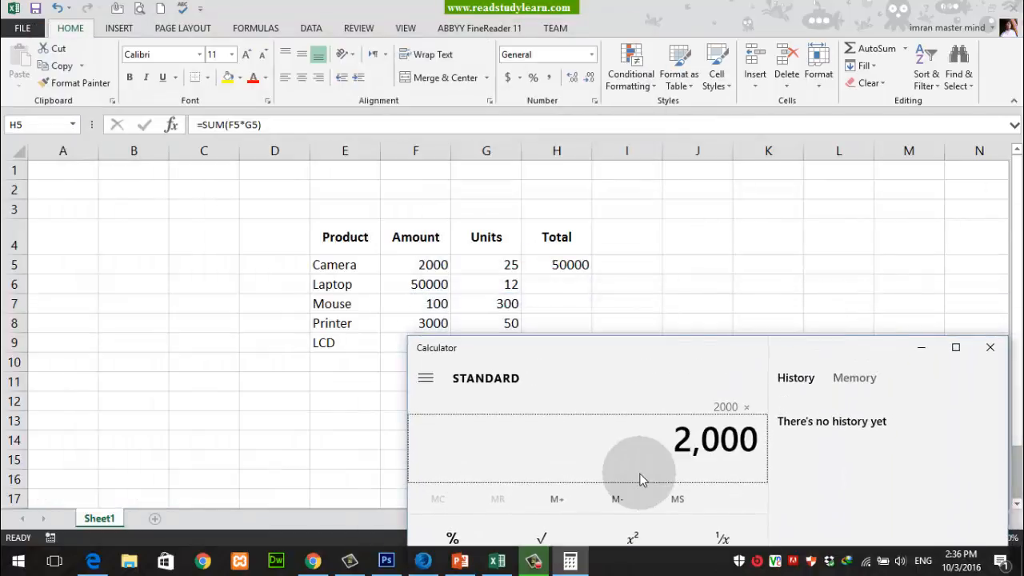
{"action": "type", "text": "25"}
{"action": "key", "text": "Return"}
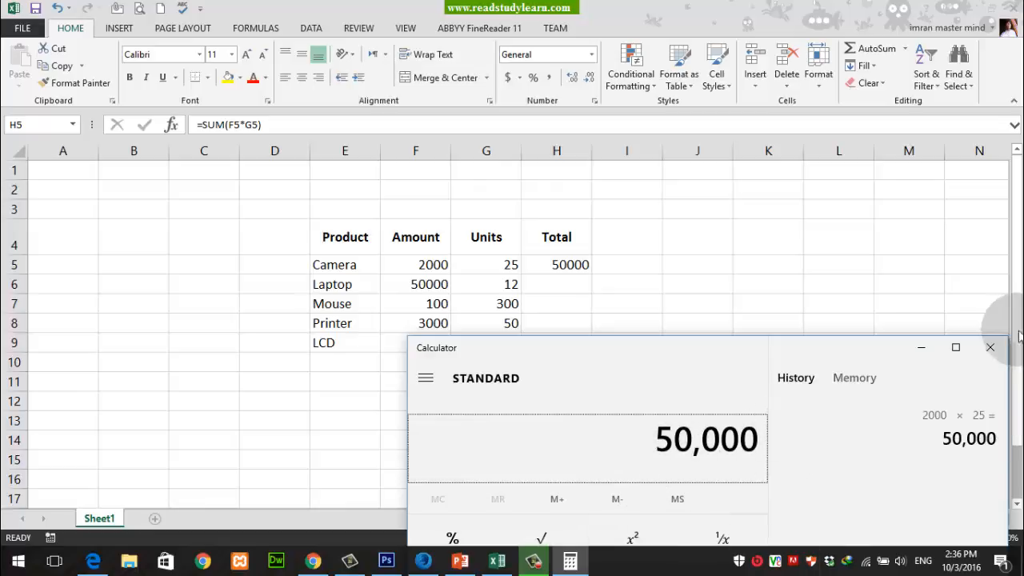
Close Calculator and review the Formulas topic slide in PowerPoint before returning to the Excel worksheet.
{"action": "left_click", "coordinate": [992, 348]}
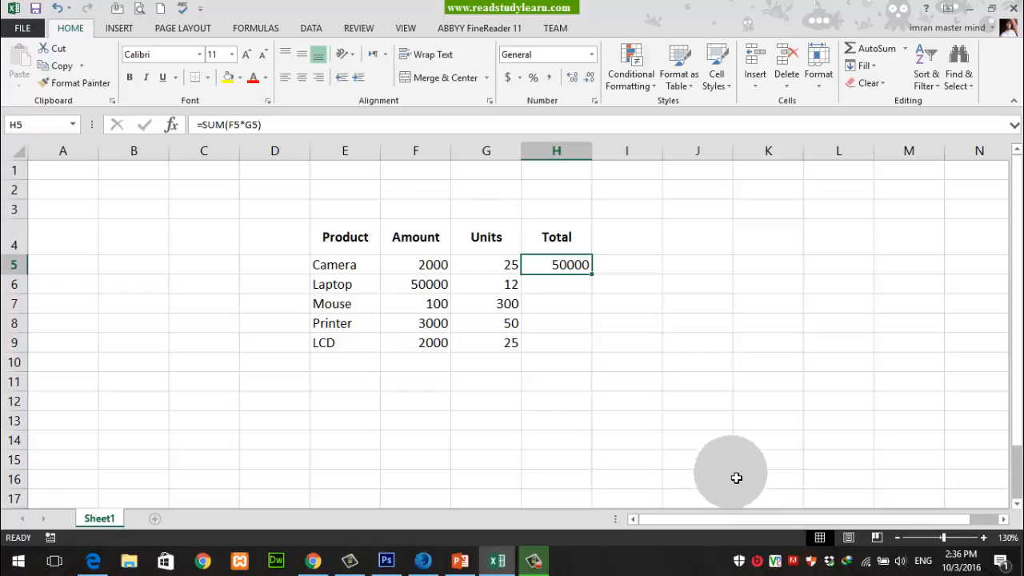
{"action": "left_click", "coordinate": [456, 565]}
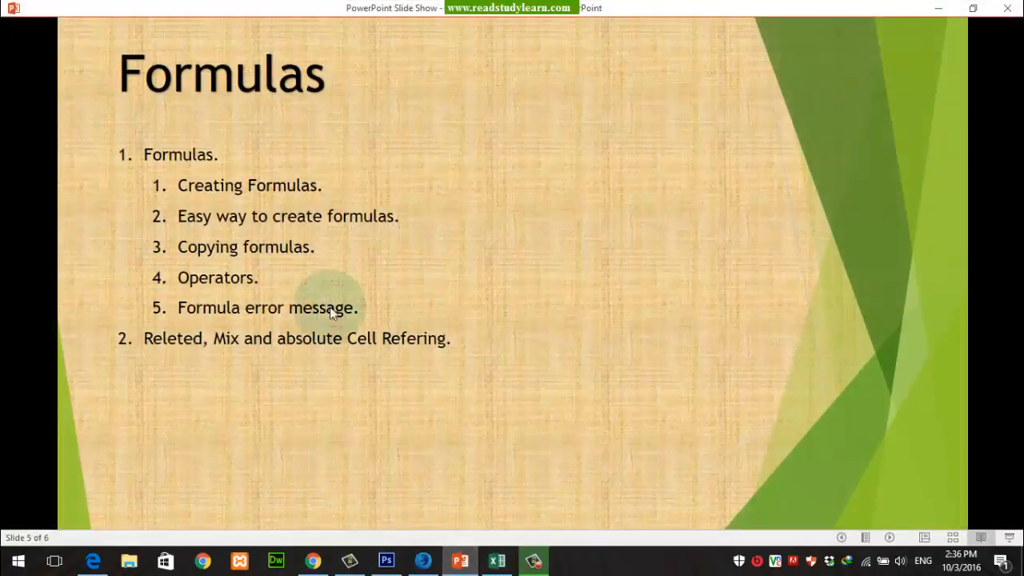
{"action": "left_click", "coordinate": [461, 563]}
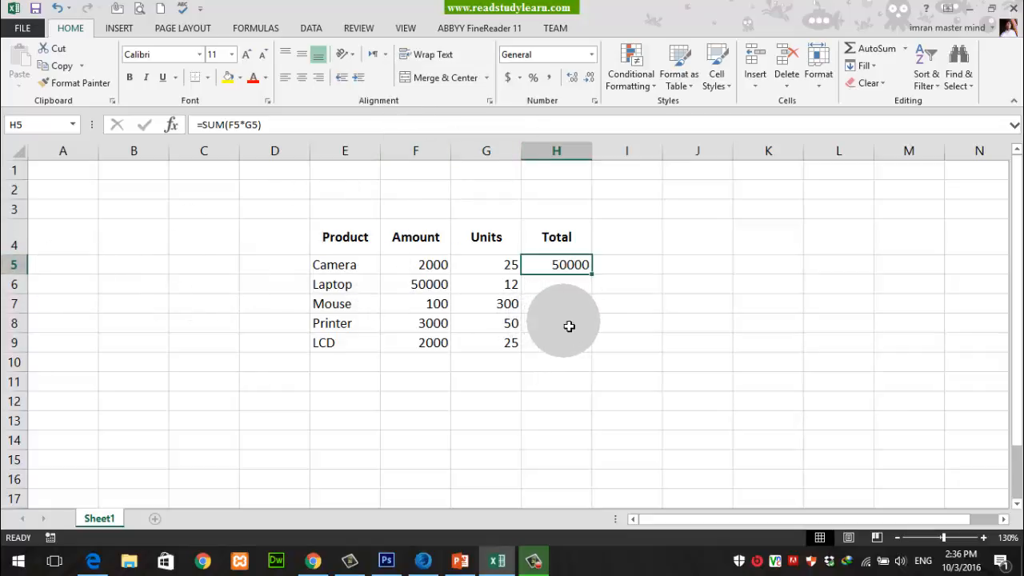
Enter =F6*G6 in cell H6 by picking the Laptop's Amount and Units cells as references.
{"action": "left_click", "coordinate": [561, 284]}
{"action": "type", "text": "="}
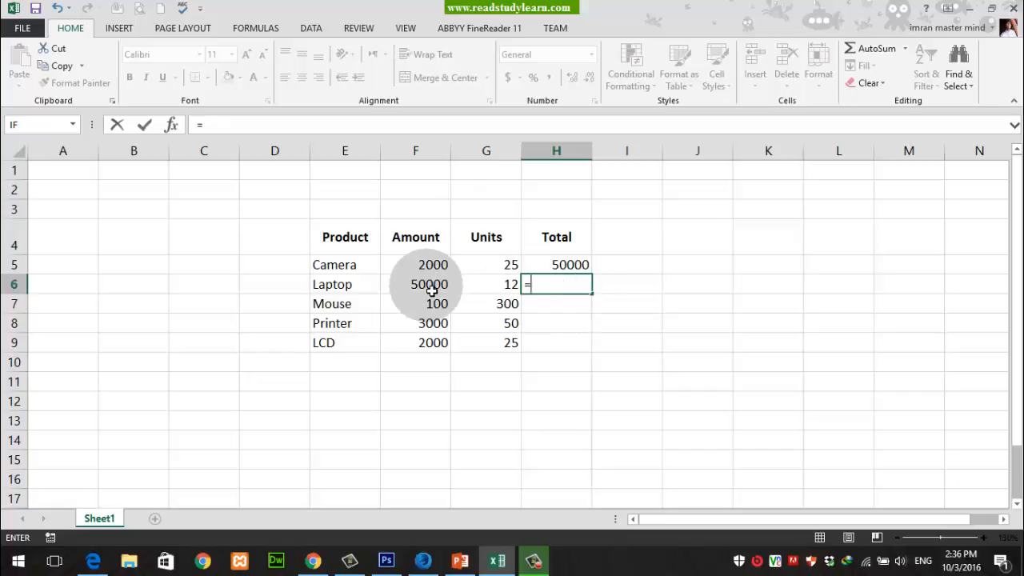
{"action": "left_click", "coordinate": [408, 289]}
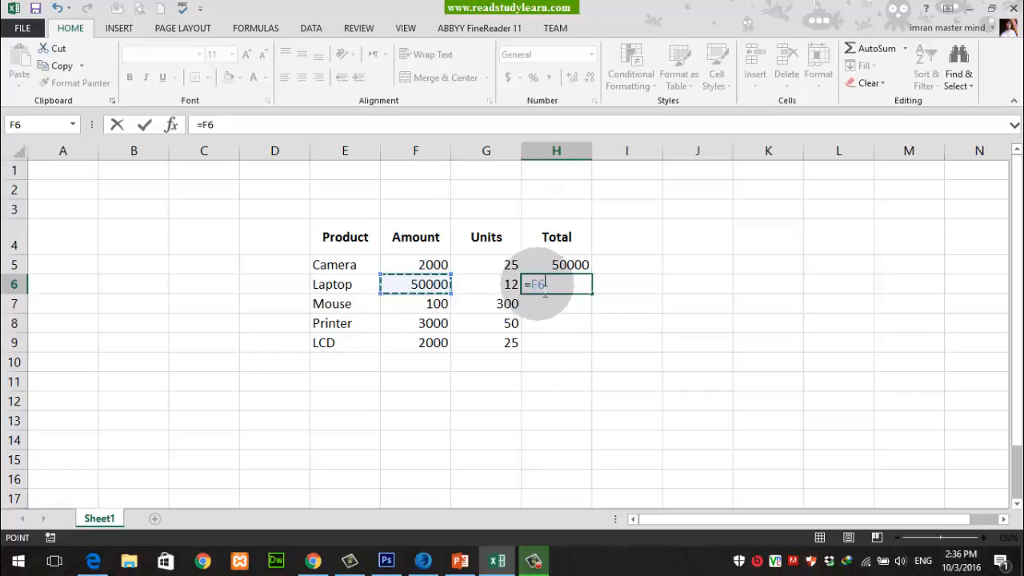
{"action": "type", "text": "*"}
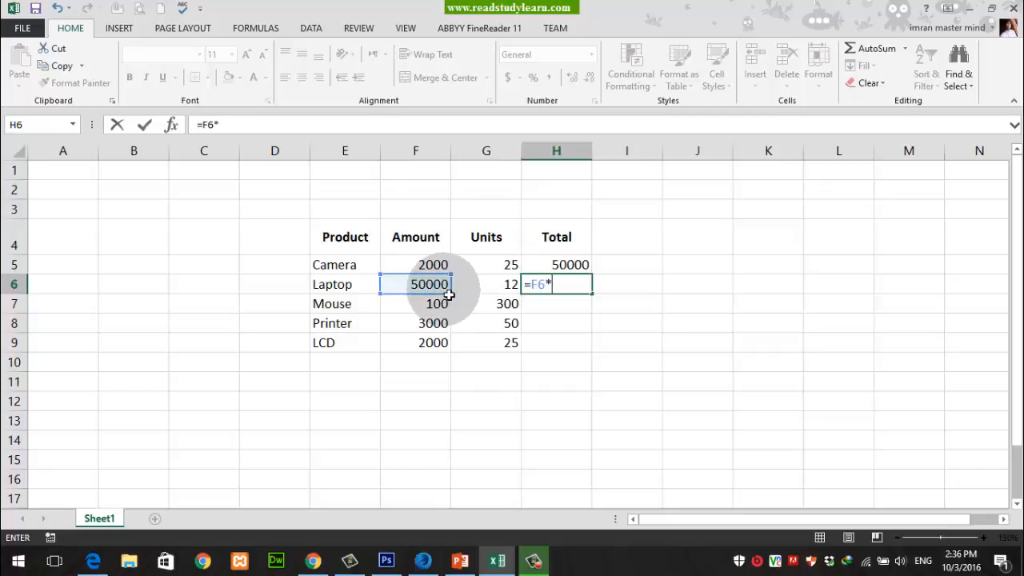
{"action": "left_click", "coordinate": [505, 289]}
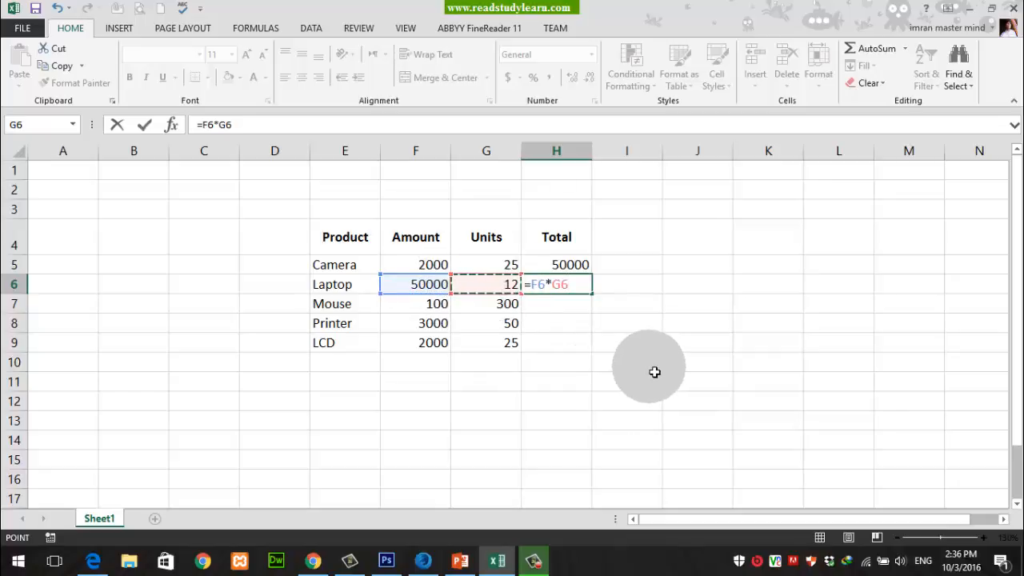
{"action": "key", "text": "Return"}
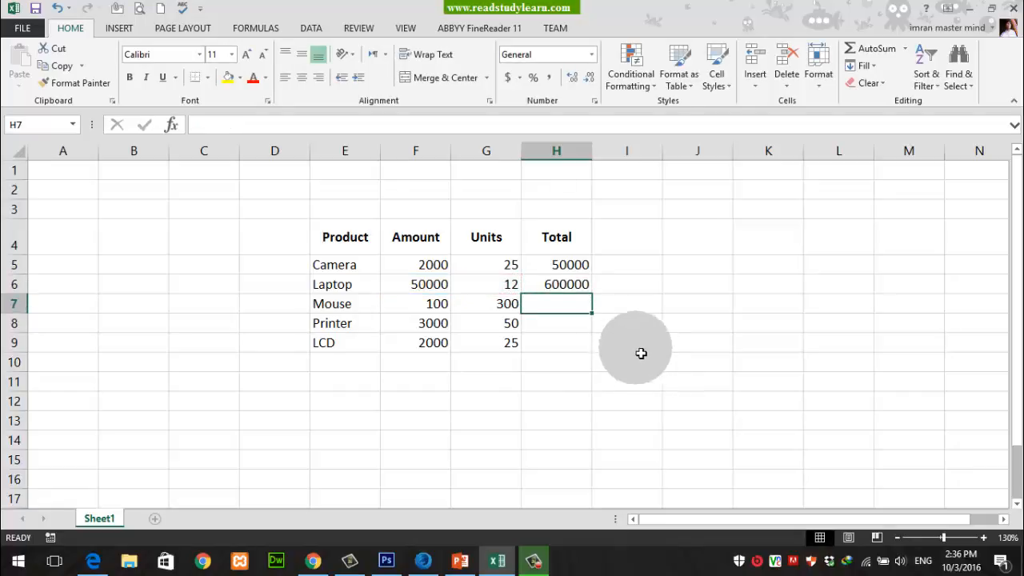
{"action": "left_click", "coordinate": [554, 288]}
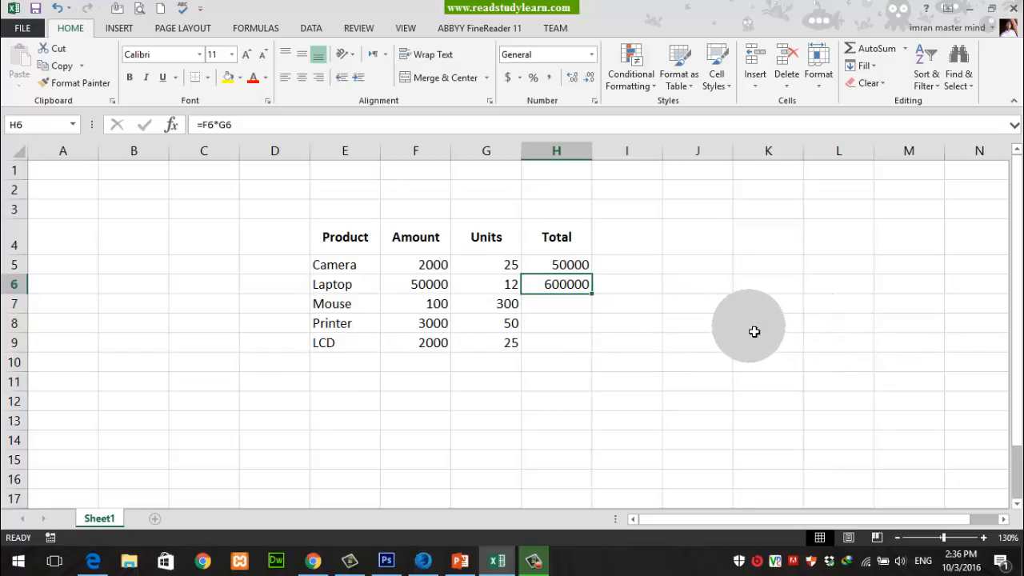
Switch to PowerPoint to check the next topic on the Formulas slide and return to Excel.
{"action": "left_click", "coordinate": [460, 562]}
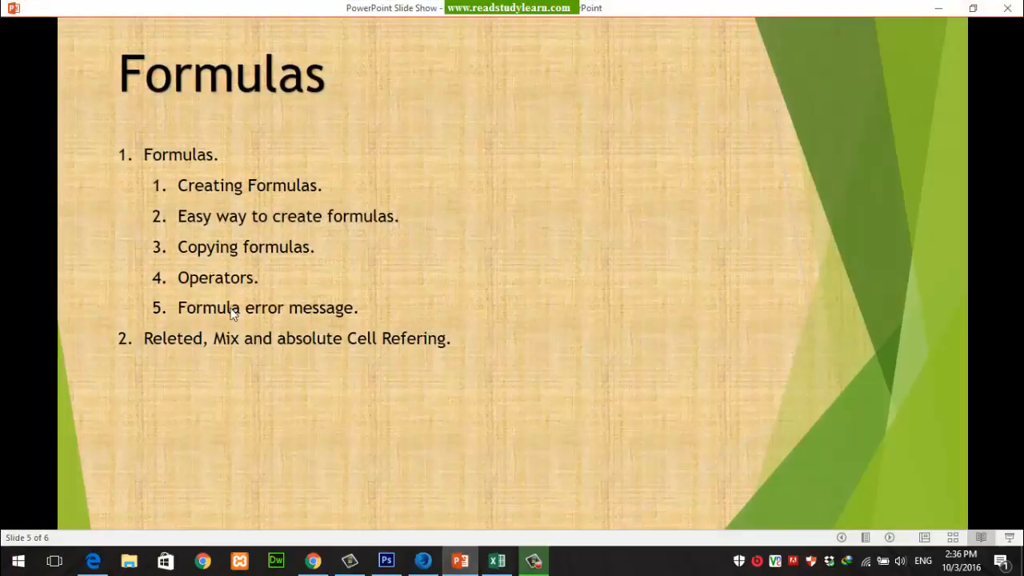
{"action": "left_click", "coordinate": [461, 562]}
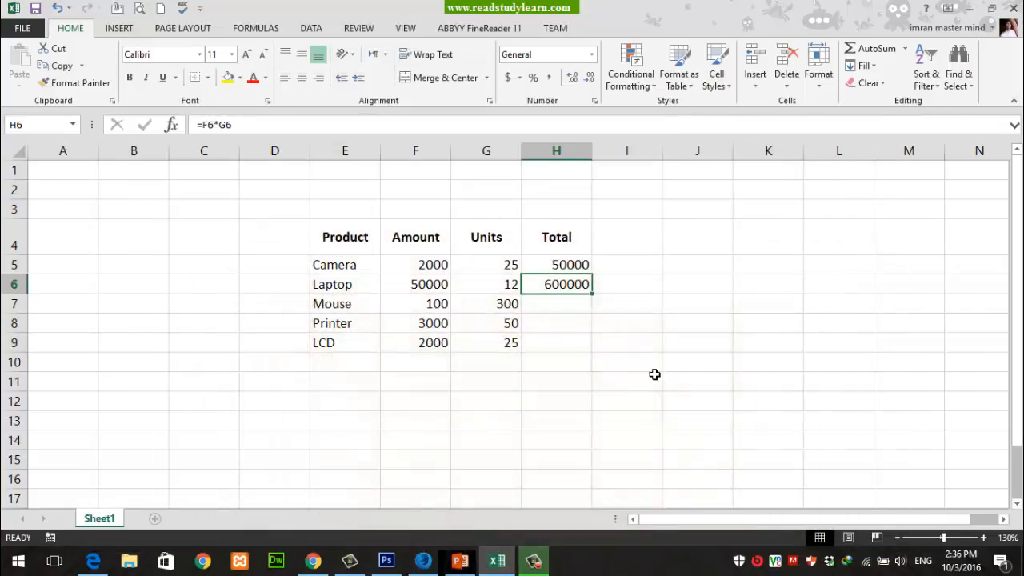
{"action": "left_click", "coordinate": [660, 382]}
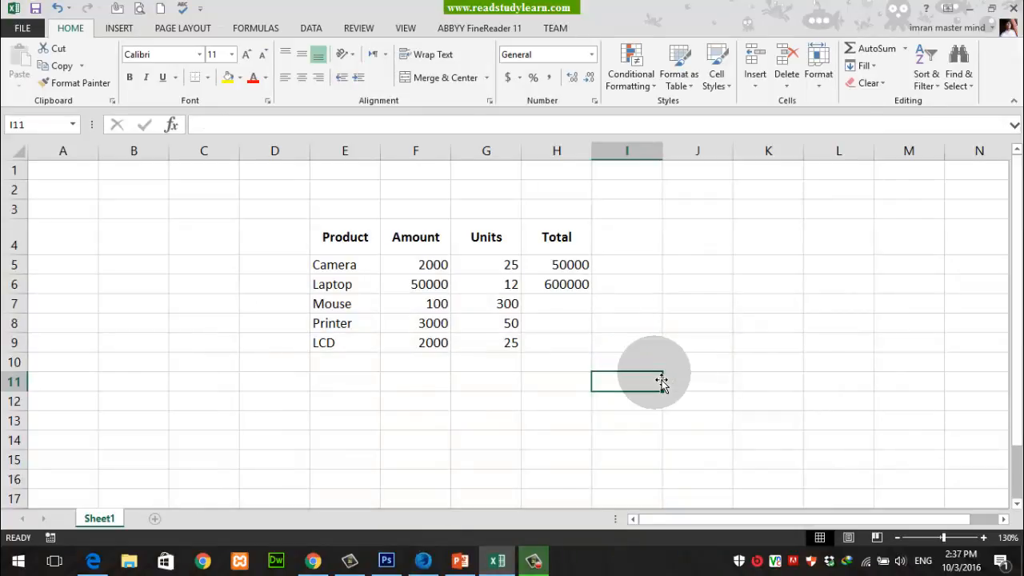
{"action": "left_click", "coordinate": [565, 287]}
{"action": "right_click", "coordinate": [565, 286]}
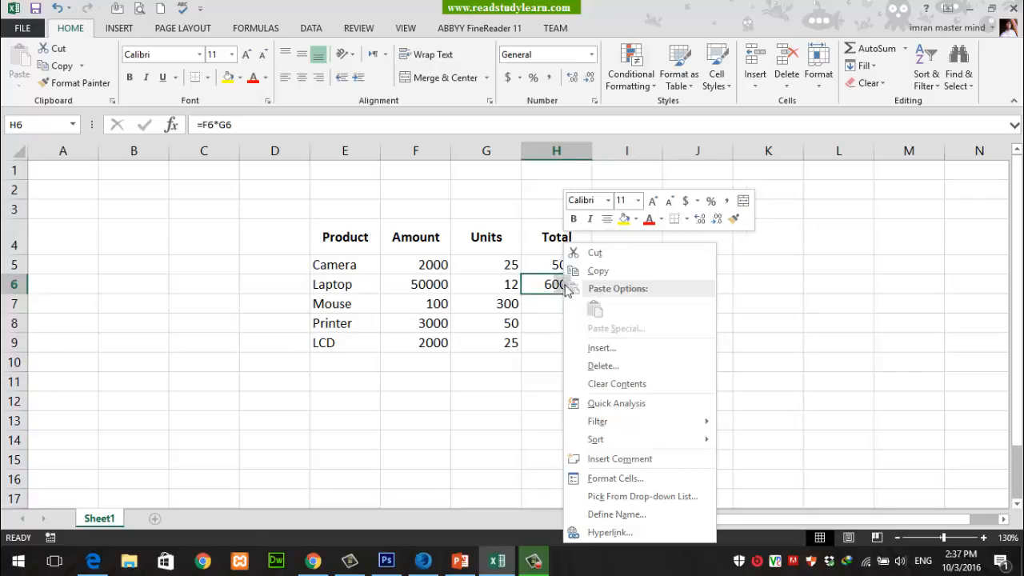
{"action": "left_click", "coordinate": [599, 271]}
{"action": "left_click_drag", "start_coordinate": [571, 308], "coordinate": [571, 347]}
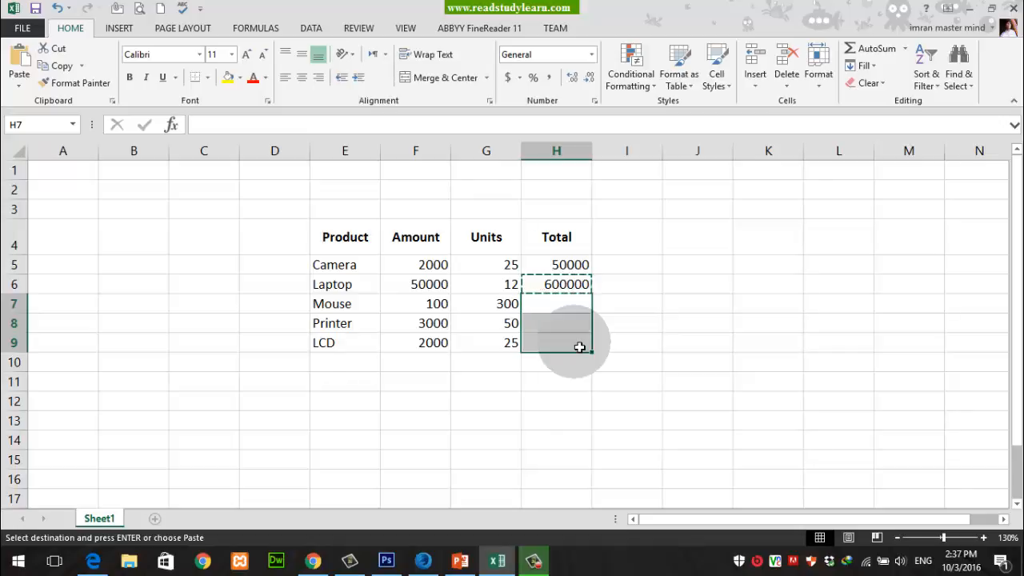
{"action": "right_click", "coordinate": [579, 347]}
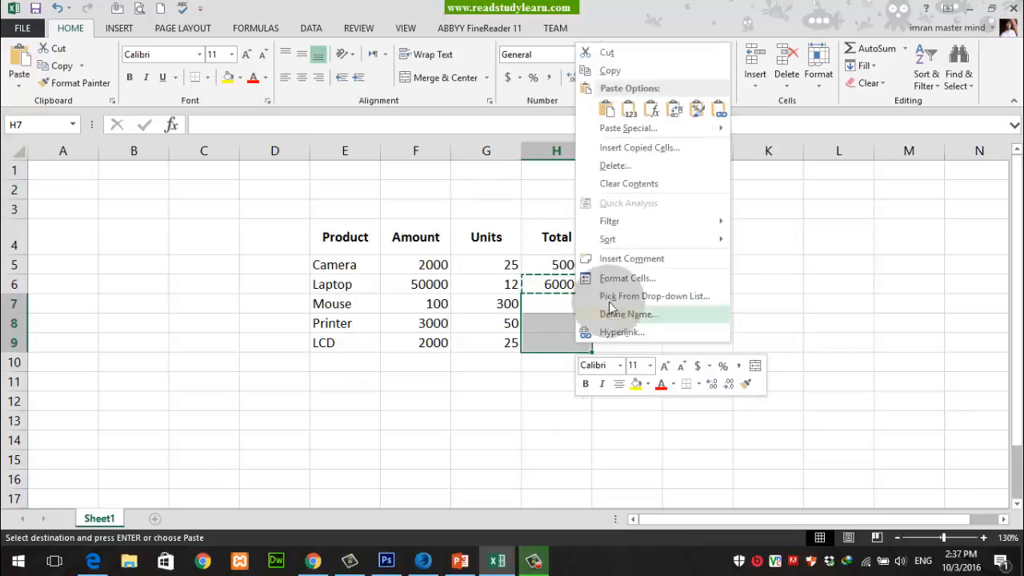
{"action": "left_click", "coordinate": [605, 110]}
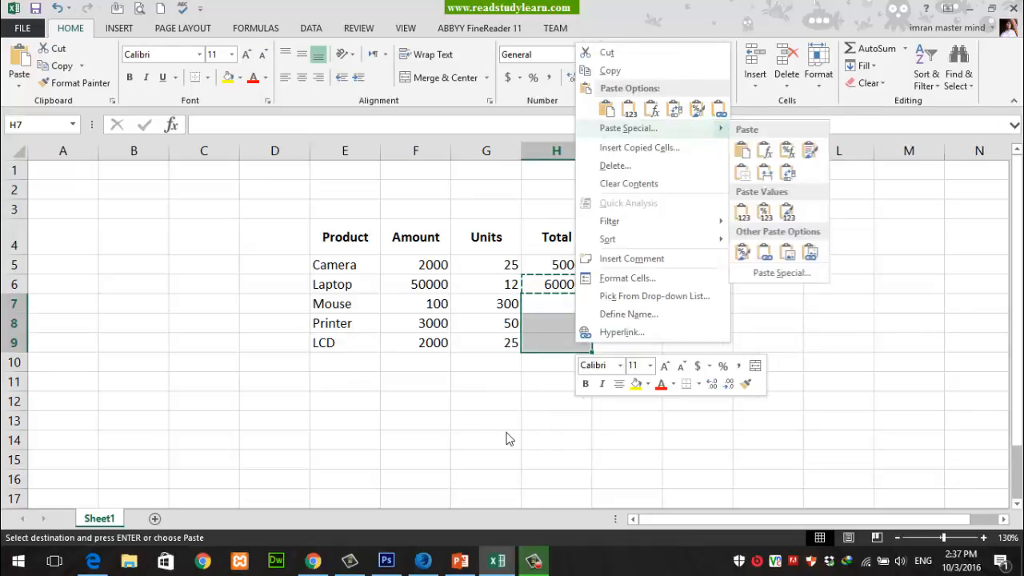
{"action": "left_click", "coordinate": [604, 407]}
{"action": "key", "text": "Escape"}
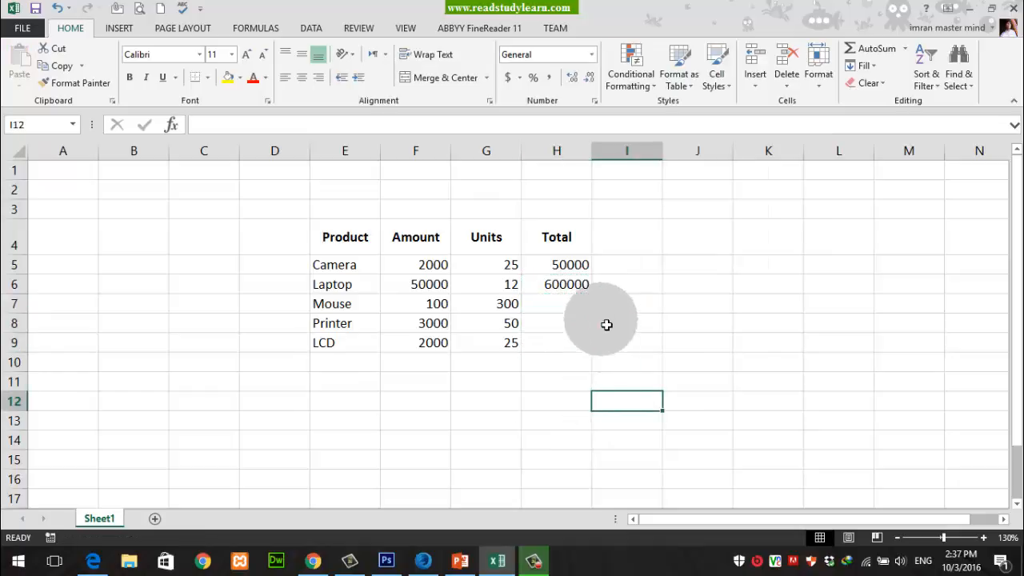
Copy the Laptop total formula from H6 into H7:H9 for the Mouse, Printer and LCD rows.
{"action": "left_click", "coordinate": [578, 283]}
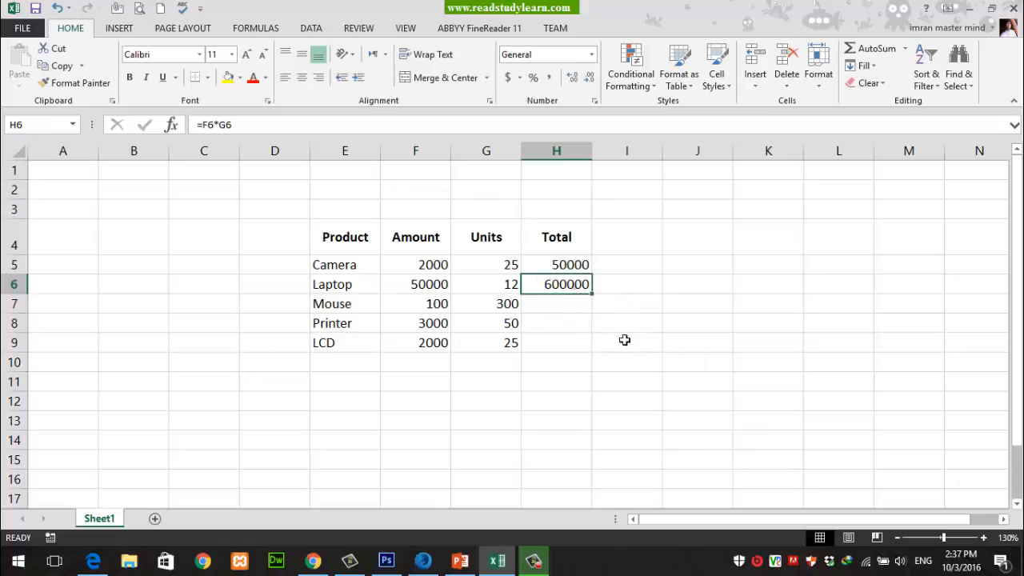
{"action": "key", "text": "ctrl+c"}
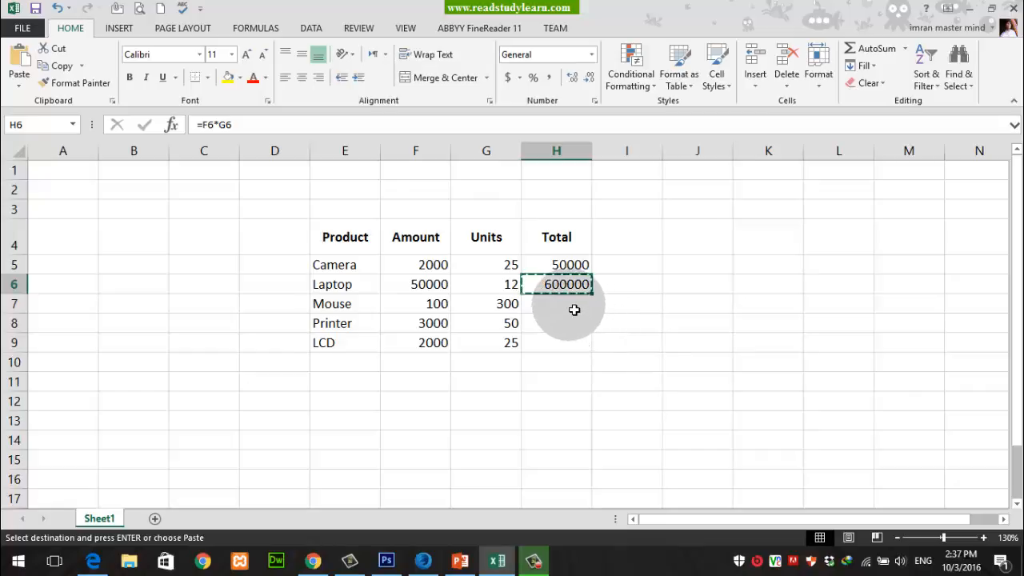
{"action": "left_click_drag", "start_coordinate": [575, 309], "coordinate": [576, 343]}
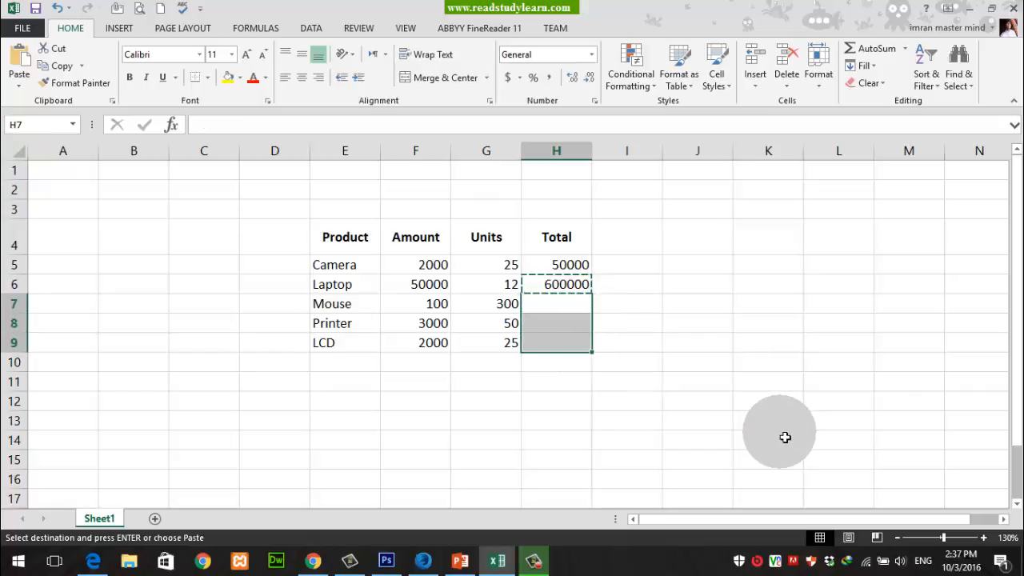
{"action": "key", "text": "ctrl+v"}
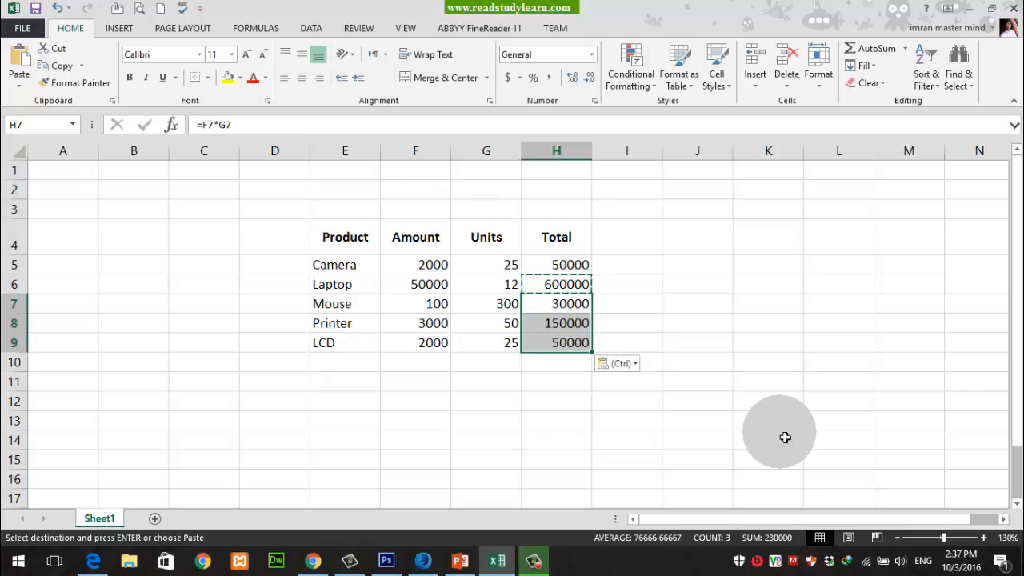
{"action": "left_click", "coordinate": [785, 438]}
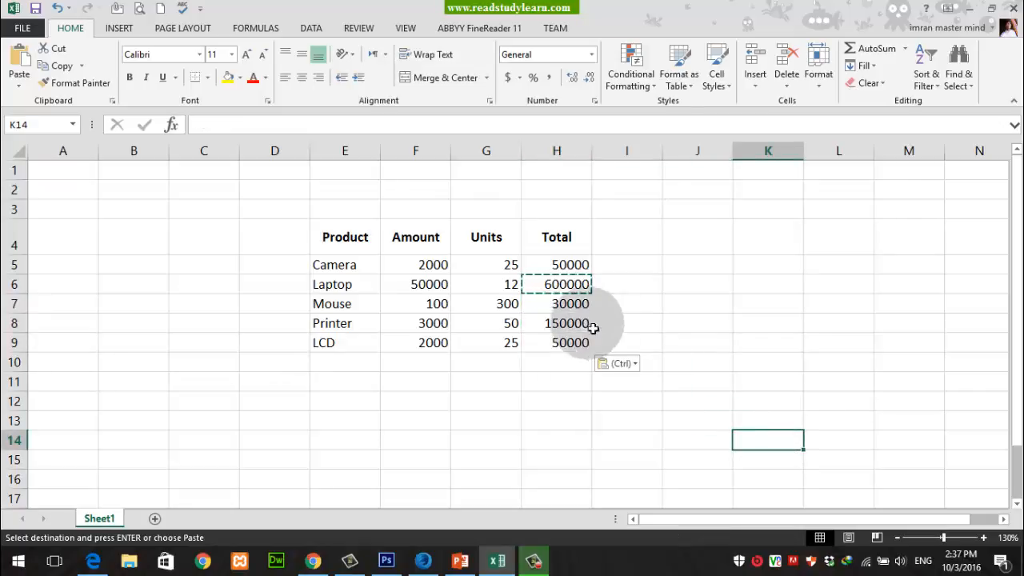
Inspect the copied formulas in cells H7, H8 and H9 to check their row references.
{"action": "left_click", "coordinate": [578, 311]}
{"action": "left_click", "coordinate": [588, 328]}
{"action": "left_click", "coordinate": [583, 344]}
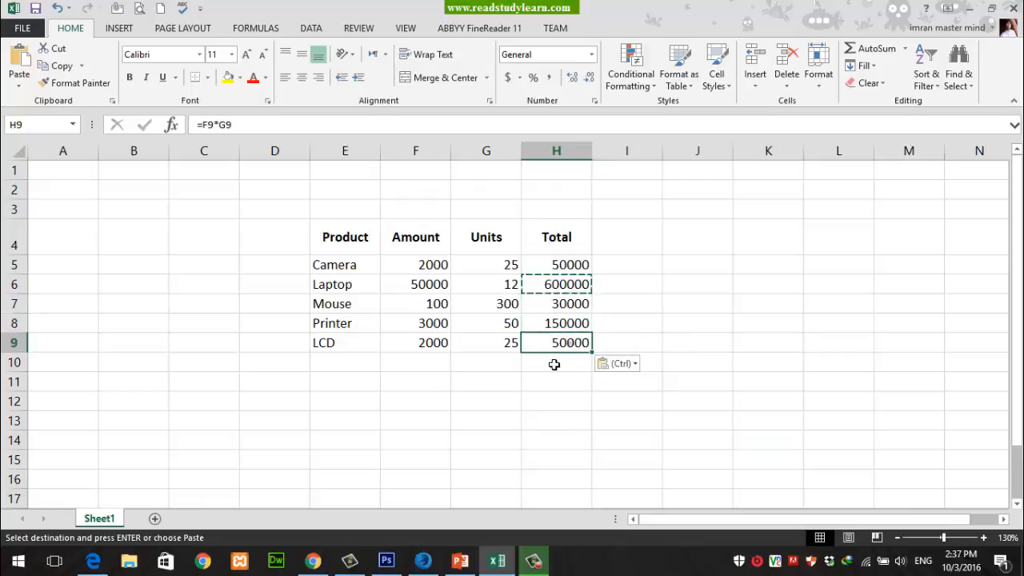
{"action": "left_click", "coordinate": [560, 323]}
{"action": "left_click", "coordinate": [562, 342]}
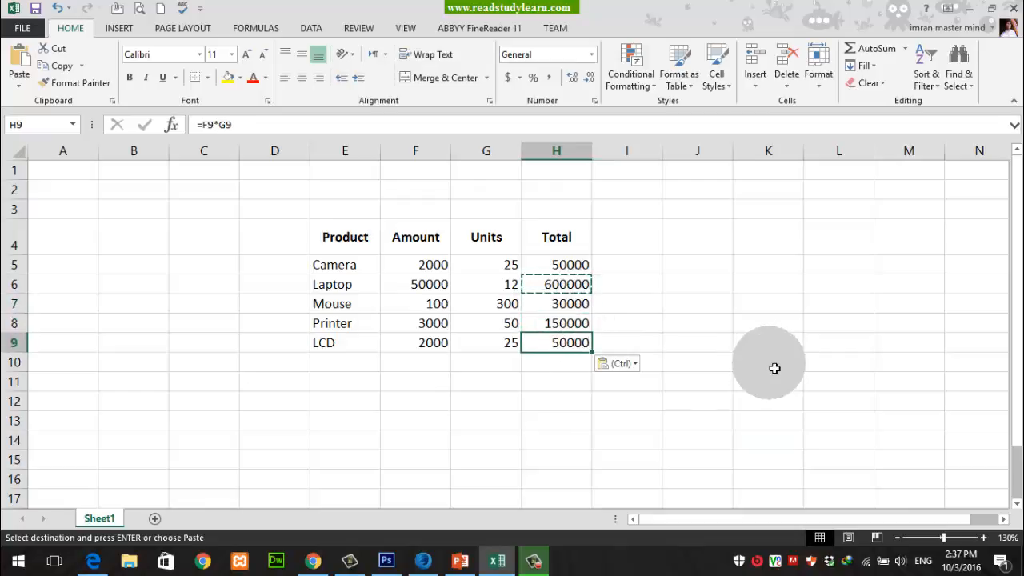
Rename the Total column heading in cell H4 to Multiply.
{"action": "left_click", "coordinate": [570, 248]}
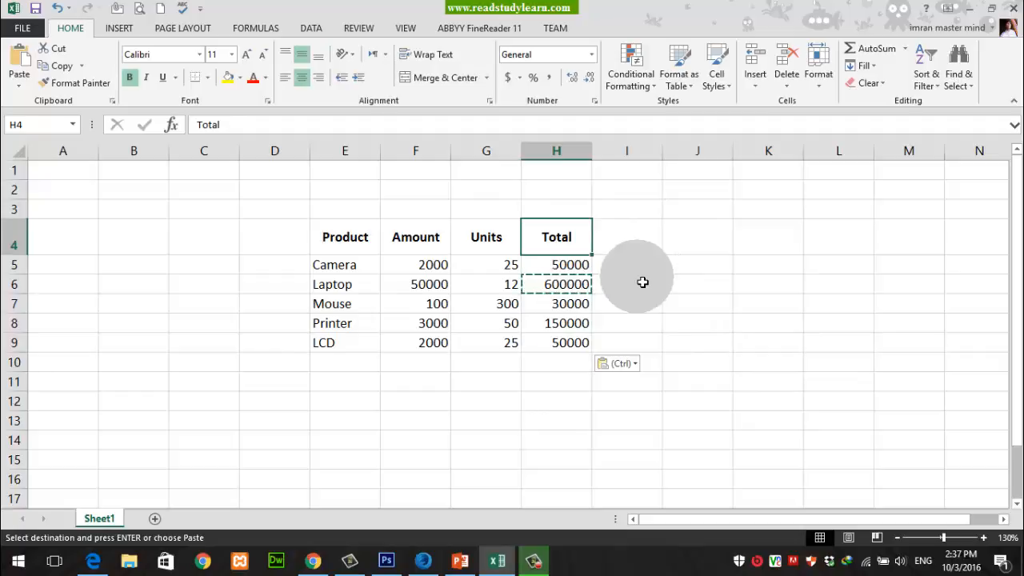
{"action": "type", "text": "Multiply"}
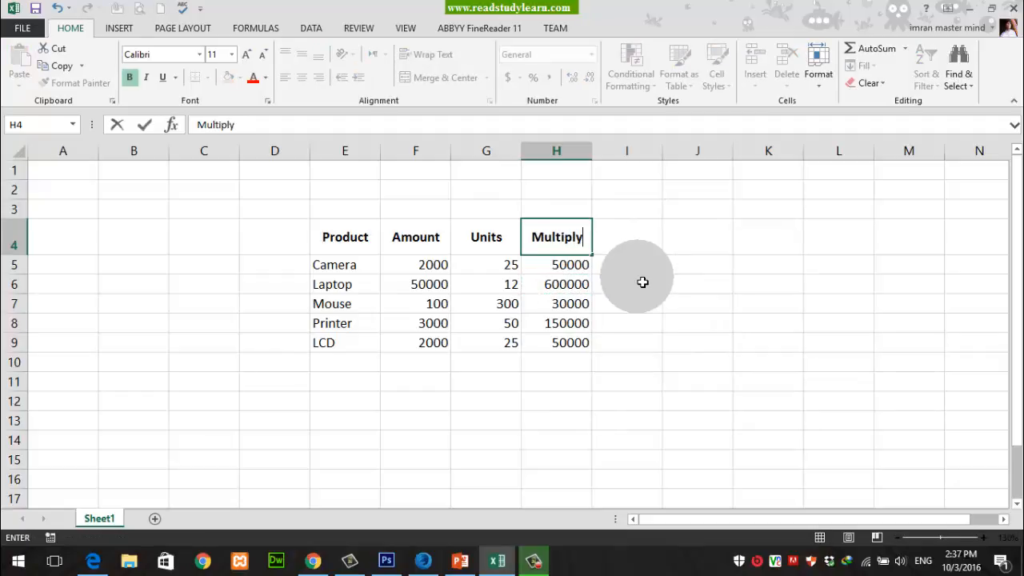
{"action": "key", "text": "Tab"}
Add the column headings Addition, Subtration and Division in cells I4, J4 and K4.
{"action": "key", "text": "alt+Tab"}
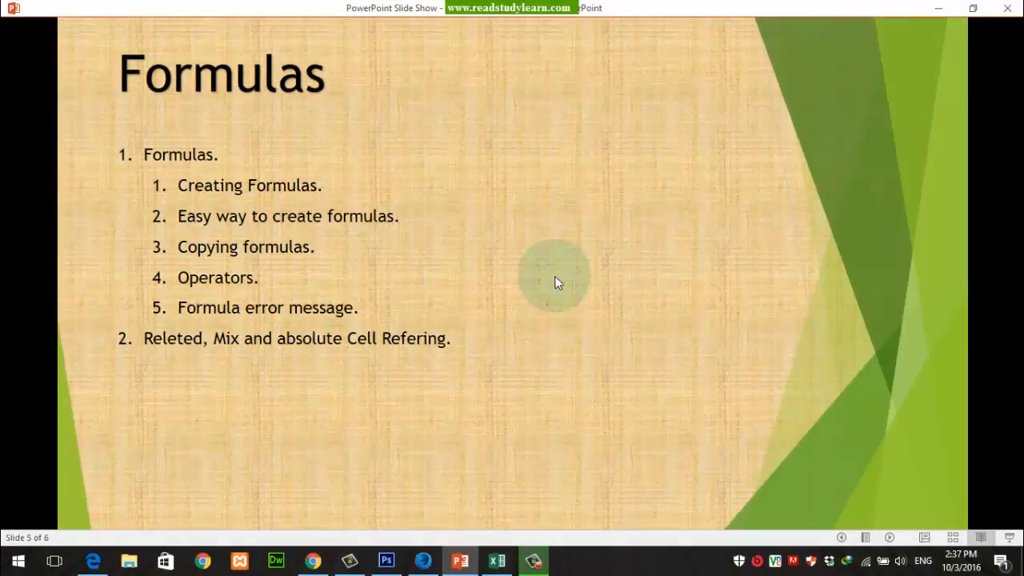
{"action": "left_click", "coordinate": [940, 16]}
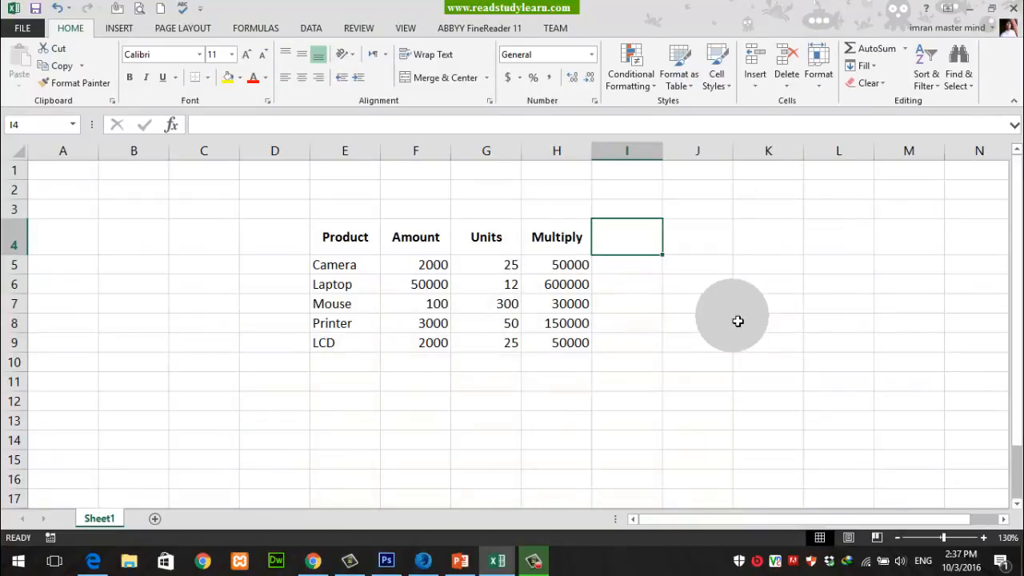
{"action": "type", "text": "Addition"}
{"action": "key", "text": "Tab"}
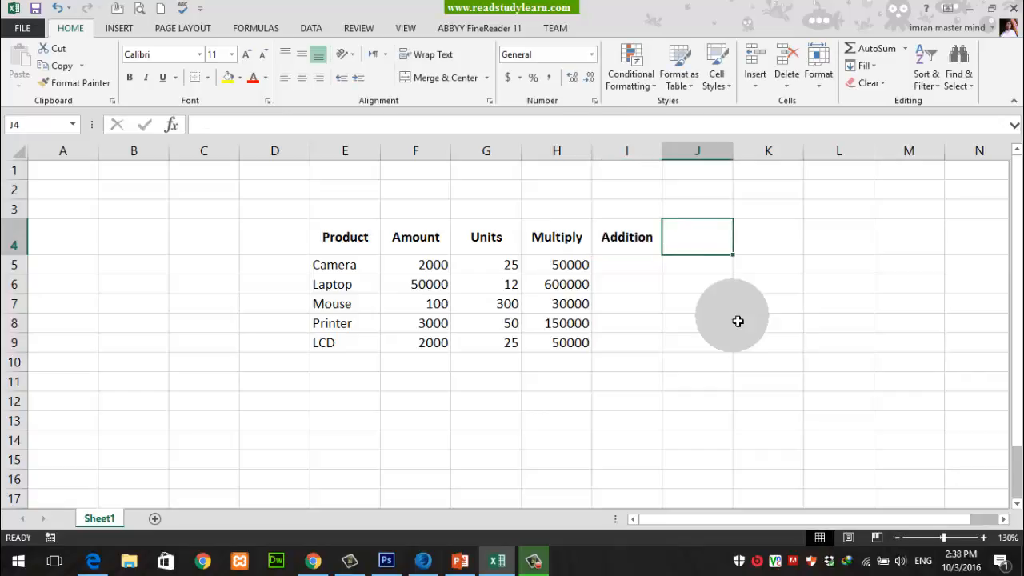
{"action": "type", "text": "Subtratio"}
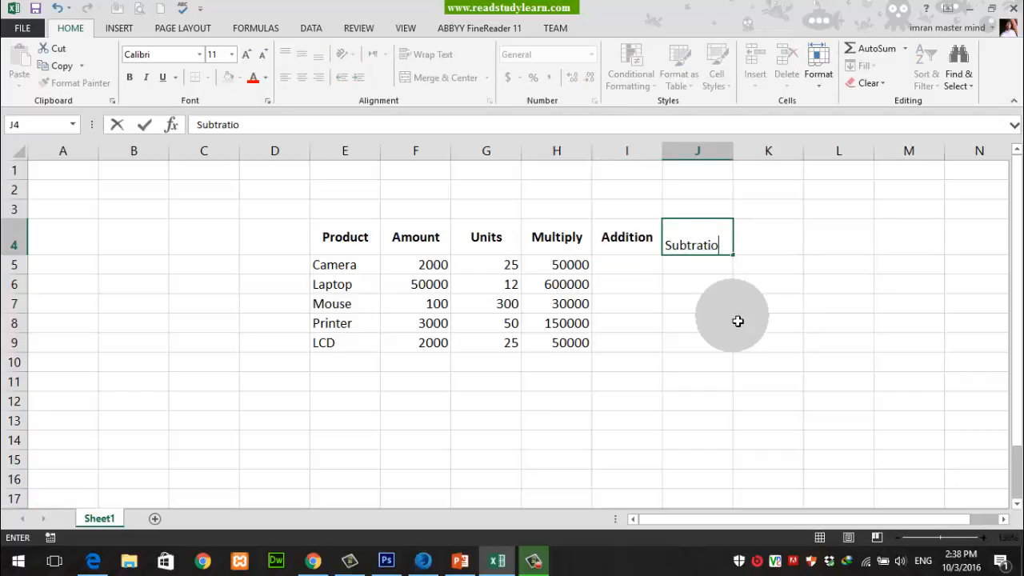
{"action": "type", "text": "n"}
{"action": "key", "text": "Tab"}
{"action": "type", "text": "Div"}
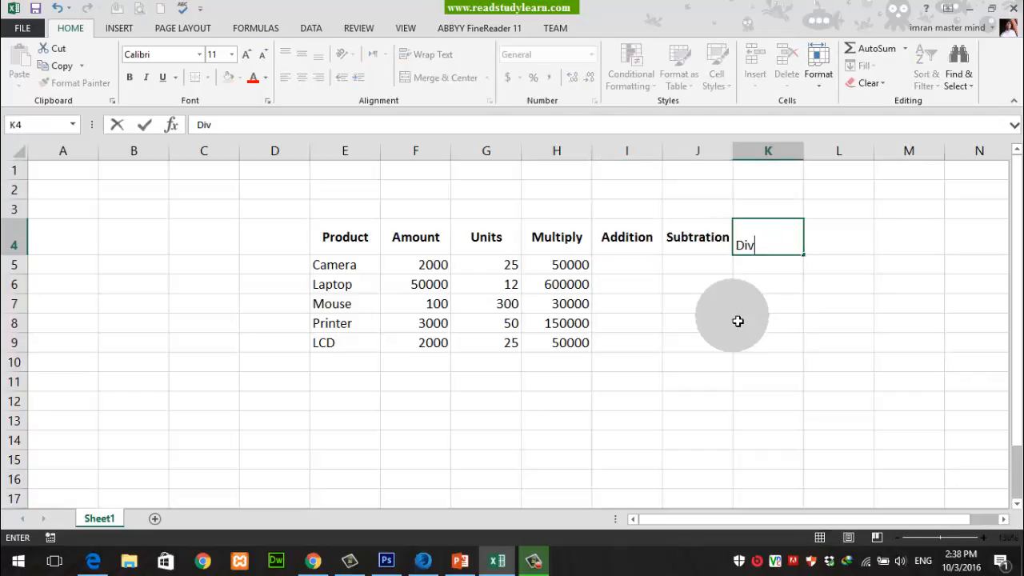
{"action": "type", "text": "ision"}
{"action": "key", "text": "Return"}
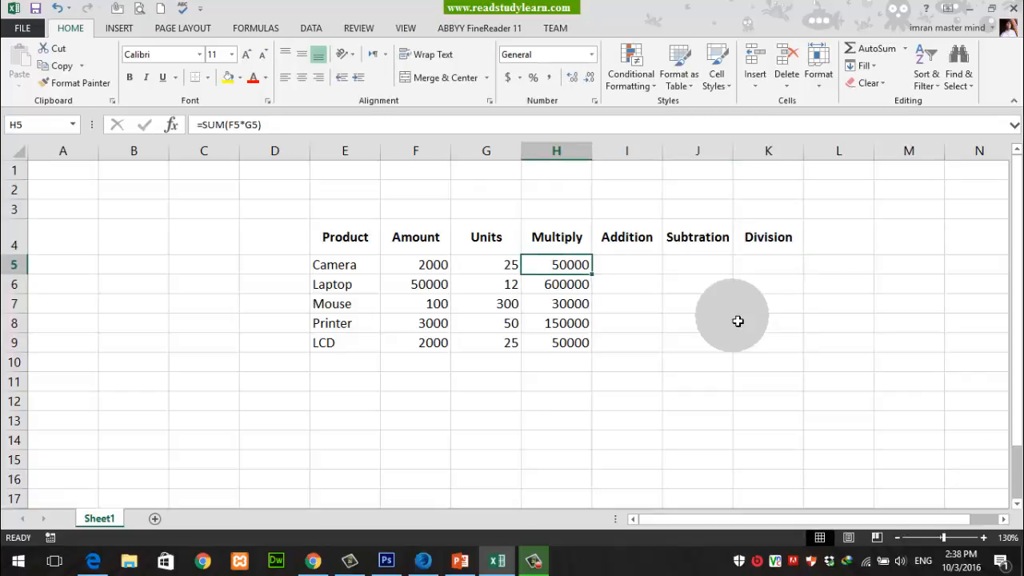
Review the Multiply, Addition, Subtration and Division columns by selecting each one in turn.
{"action": "left_click_drag", "start_coordinate": [564, 237], "coordinate": [574, 346]}
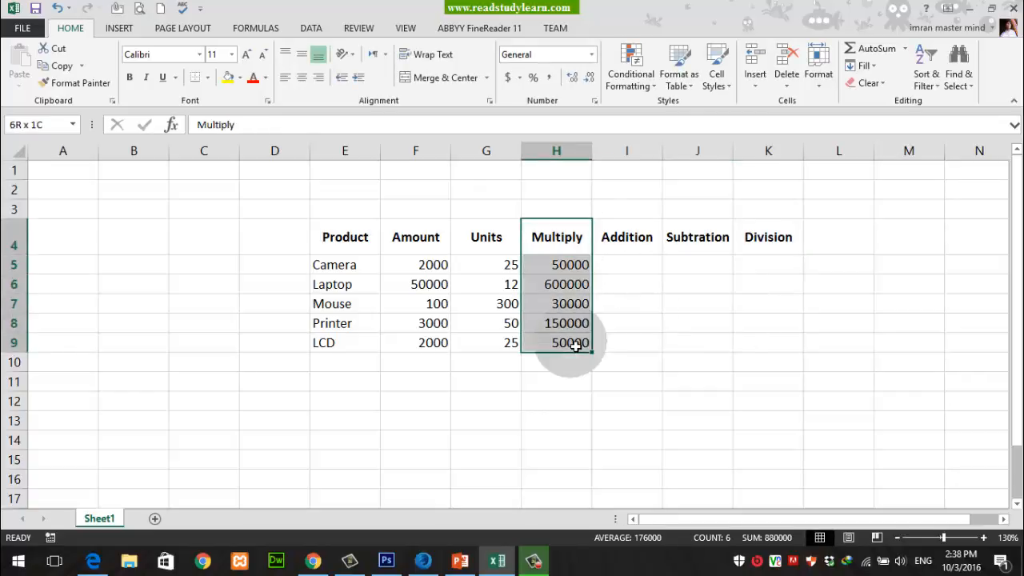
{"action": "left_click_drag", "start_coordinate": [656, 250], "coordinate": [656, 327]}
{"action": "left_click", "coordinate": [717, 250]}
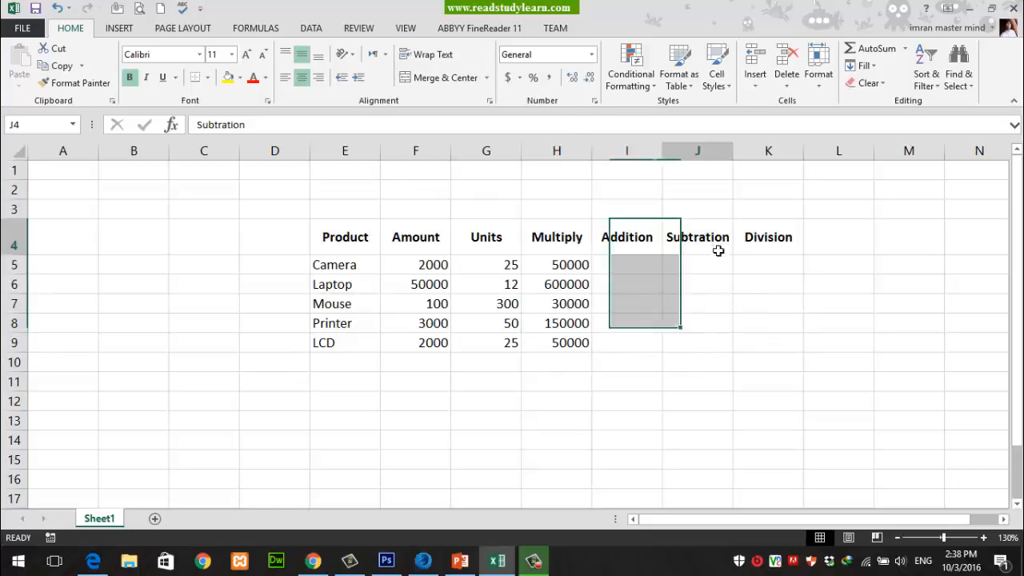
{"action": "left_click_drag", "start_coordinate": [719, 250], "coordinate": [711, 352]}
{"action": "left_click_drag", "start_coordinate": [782, 237], "coordinate": [782, 344]}
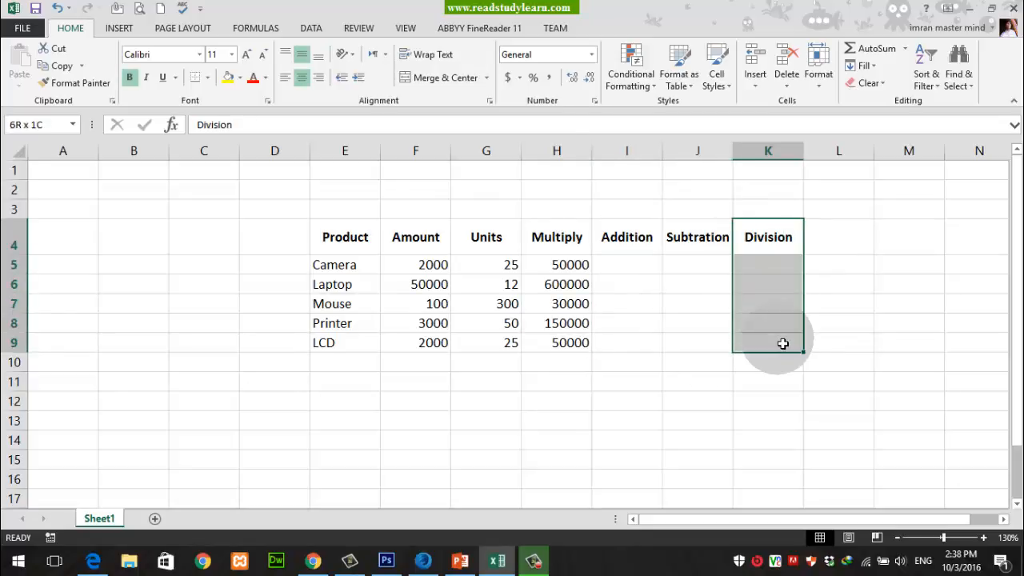
Enter the addition formula =F5+G5 for Camera in cell I5, using references to its Amount and Units cells.
{"action": "left_click", "coordinate": [641, 267]}
{"action": "left_click", "coordinate": [641, 267]}
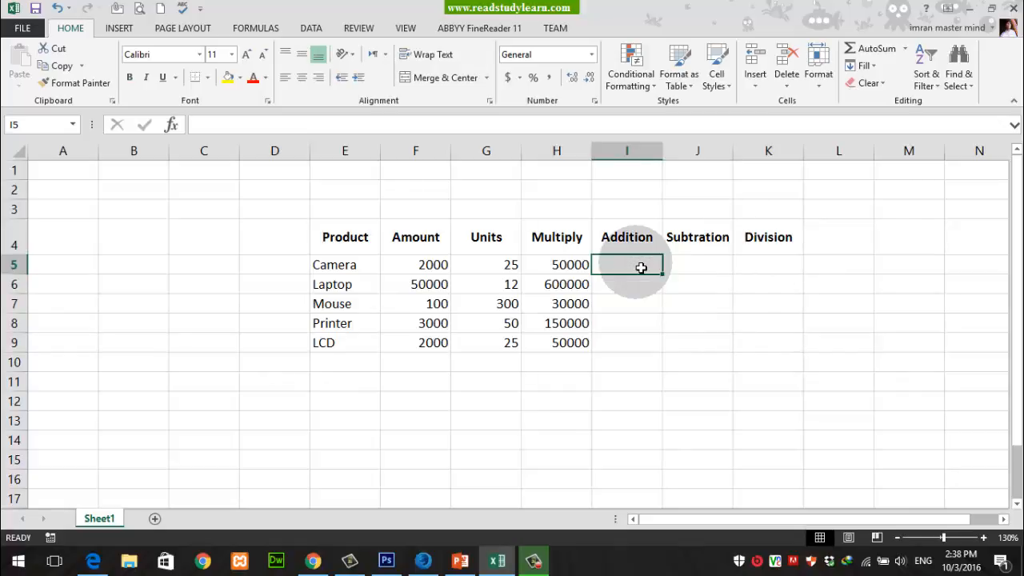
{"action": "type", "text": "="}
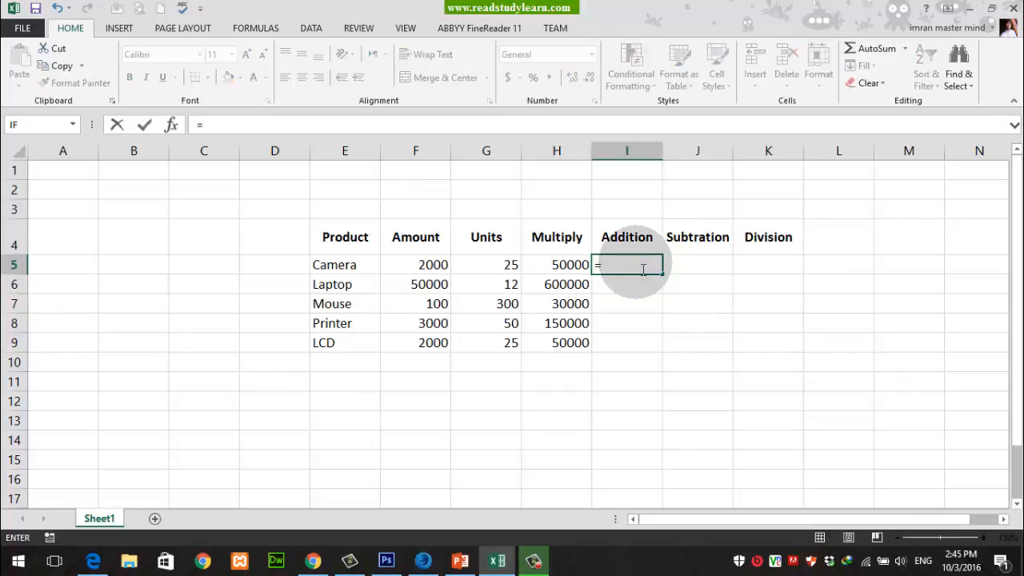
{"action": "left_click", "coordinate": [427, 272]}
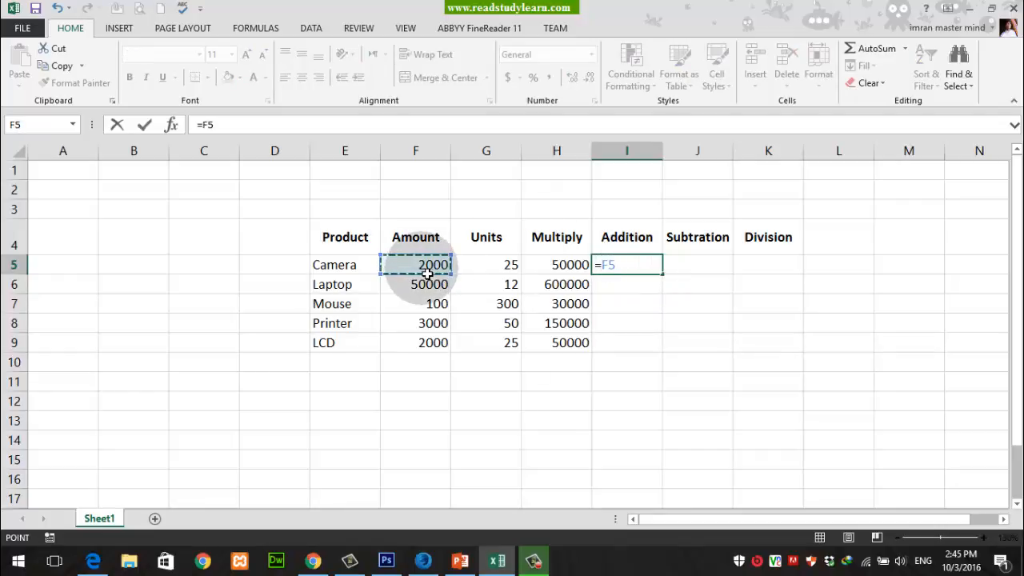
{"action": "type", "text": "+"}
{"action": "left_click", "coordinate": [501, 271]}
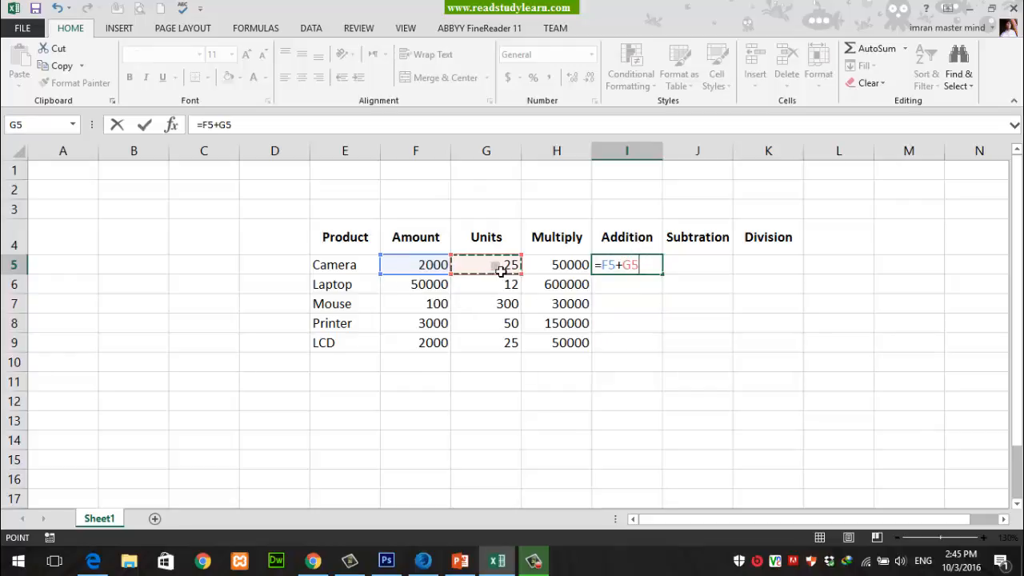
{"action": "key", "text": "Return"}
Copy the addition formula from cell I5 to cells I6 through I9.
{"action": "left_click", "coordinate": [650, 271]}
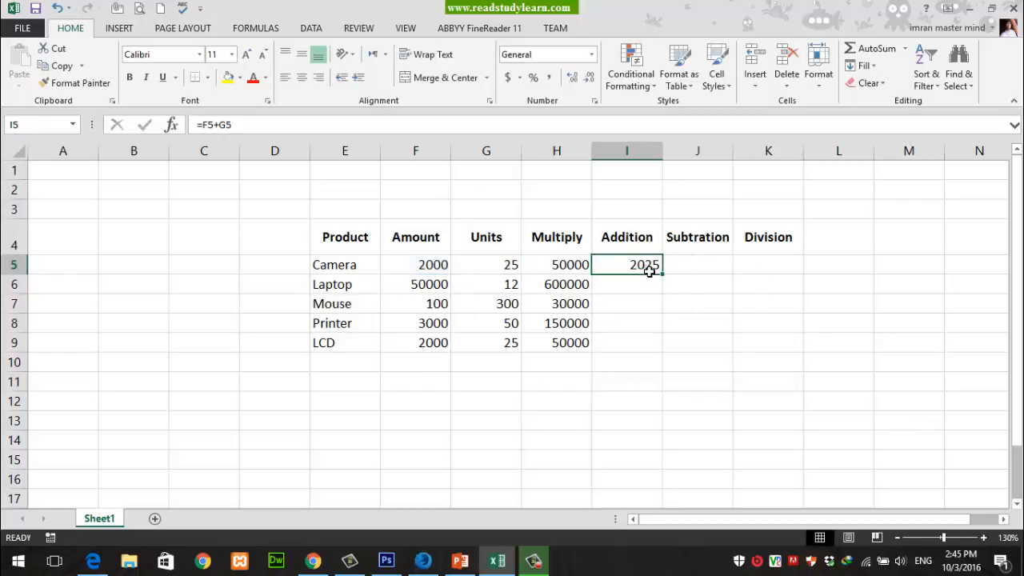
{"action": "key", "text": "ctrl+c"}
{"action": "left_click_drag", "start_coordinate": [640, 288], "coordinate": [636, 342]}
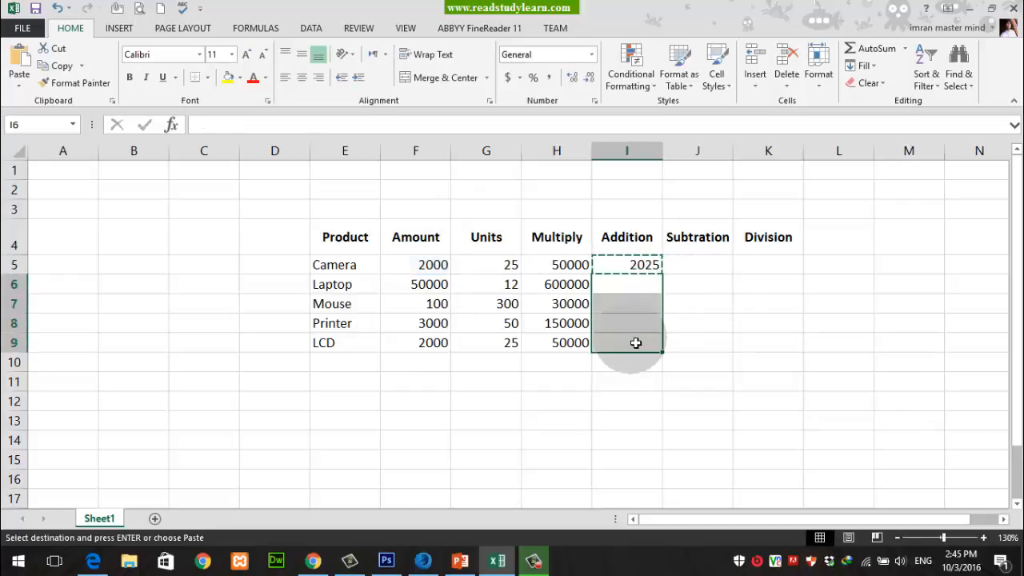
{"action": "key", "text": "ctrl+v"}
{"action": "key", "text": "Escape"}
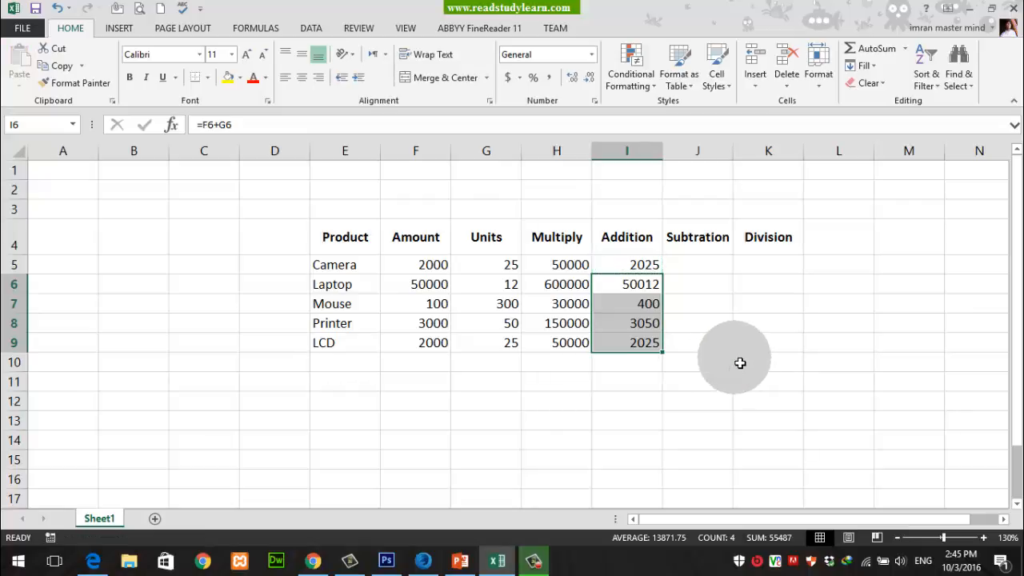
Enter the subtraction formula =F5-G5 for Camera in cell J5, using references to its Amount and Units cells.
{"action": "left_click", "coordinate": [708, 270]}
{"action": "type", "text": "="}
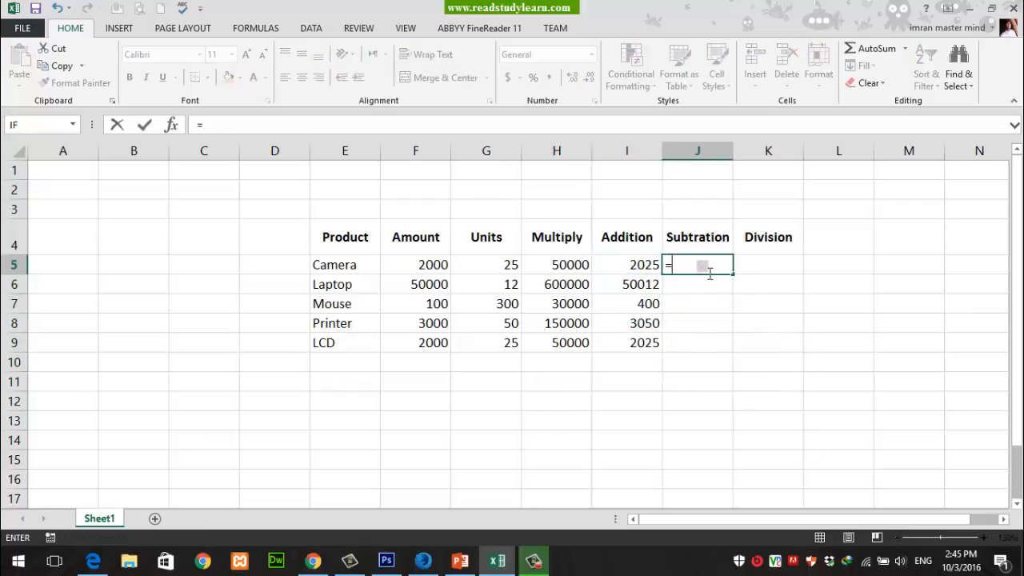
{"action": "left_click", "coordinate": [445, 266]}
{"action": "type", "text": "-"}
{"action": "left_click", "coordinate": [497, 265]}
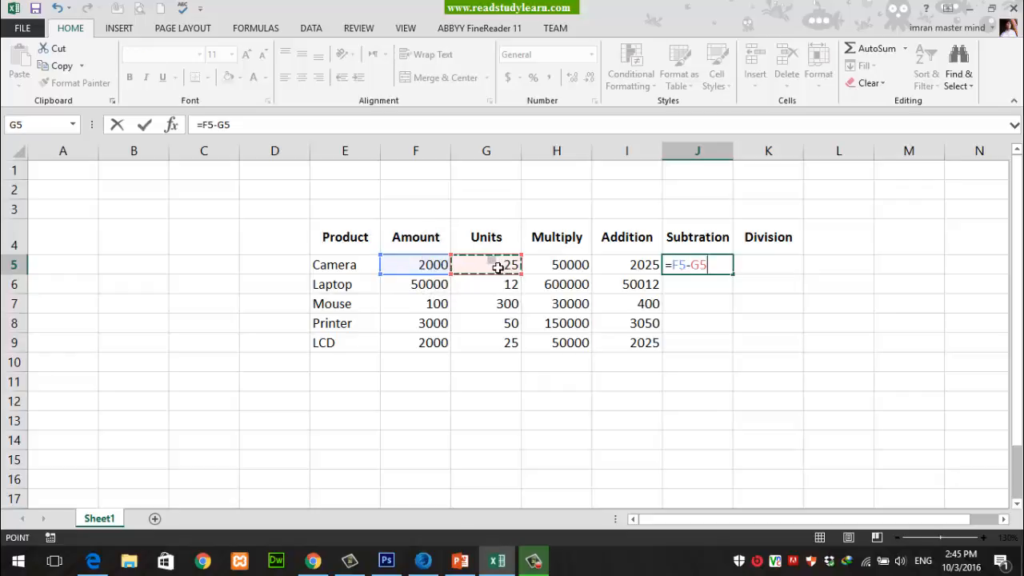
{"action": "key", "text": "Return"}
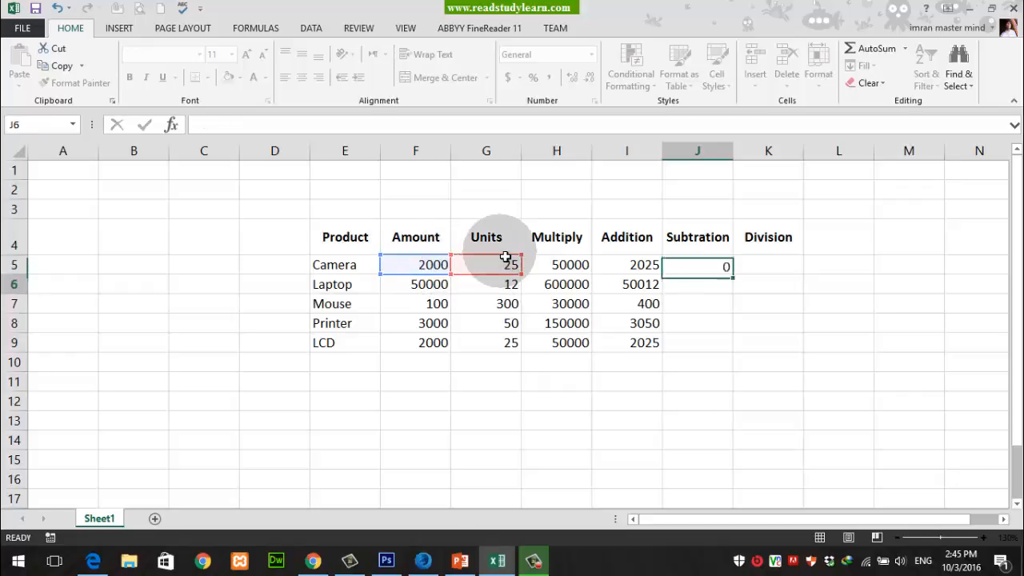
Copy the subtraction formula from cell J5 to cells J6 through J9.
{"action": "left_click", "coordinate": [709, 268]}
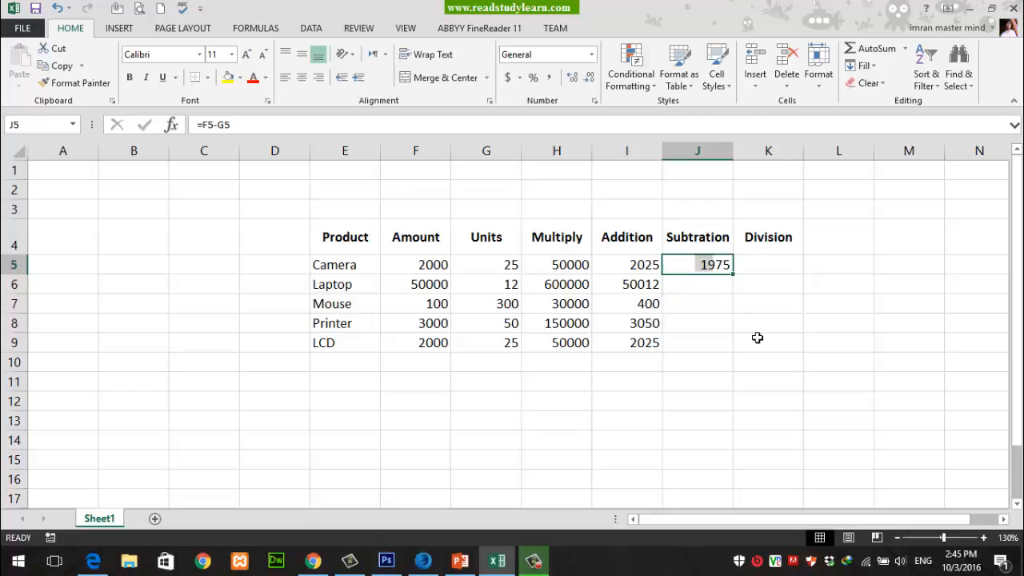
{"action": "key", "text": "ctrl+c"}
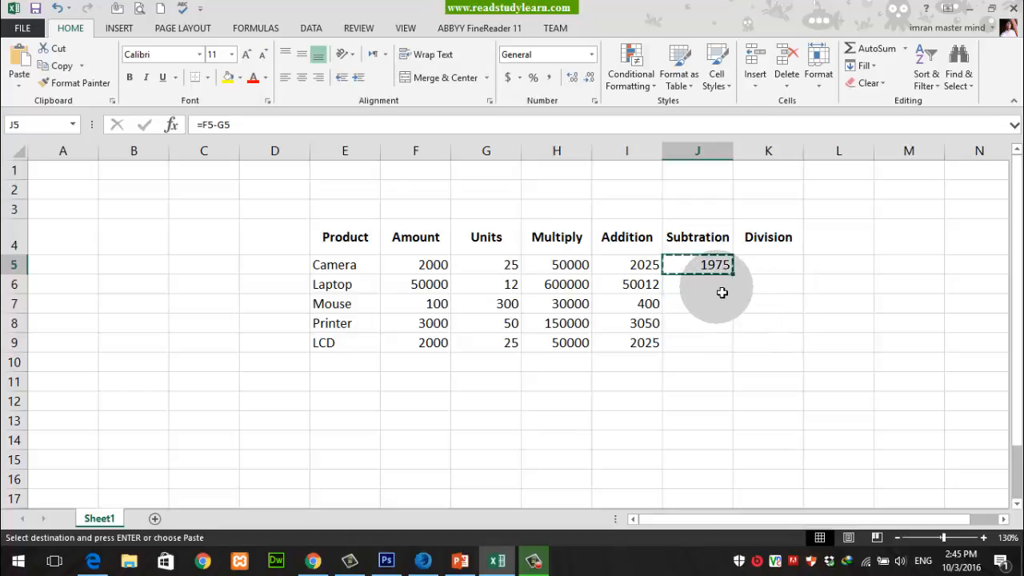
{"action": "left_click_drag", "start_coordinate": [721, 293], "coordinate": [723, 341]}
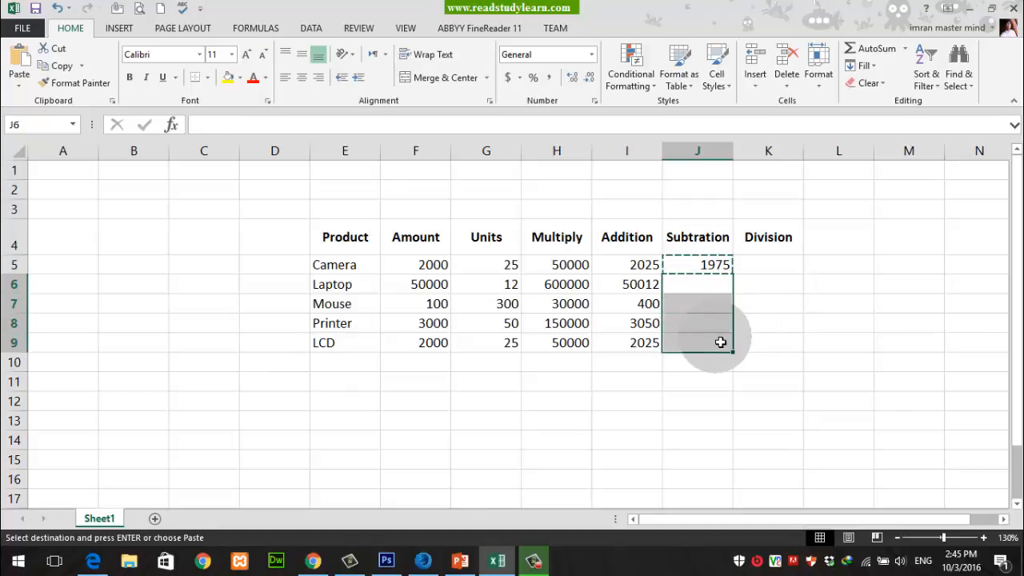
{"action": "key", "text": "ctrl+v"}
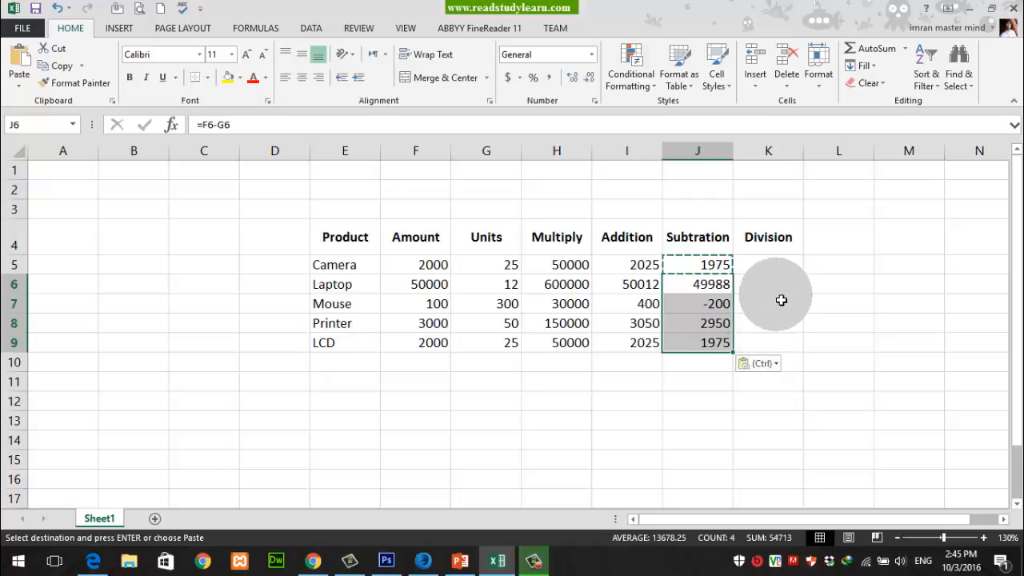
{"action": "key", "text": "Escape"}
Enter the division formula =F5/G5 for Camera in cell K5, using references to its Amount and Units cells.
{"action": "left_click", "coordinate": [779, 269]}
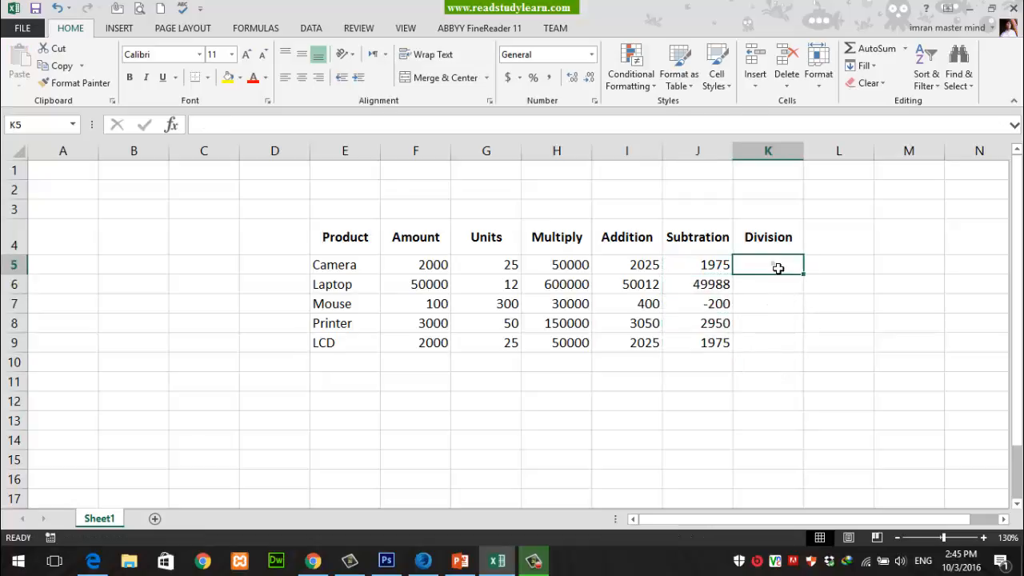
{"action": "type", "text": "="}
{"action": "left_click", "coordinate": [430, 270]}
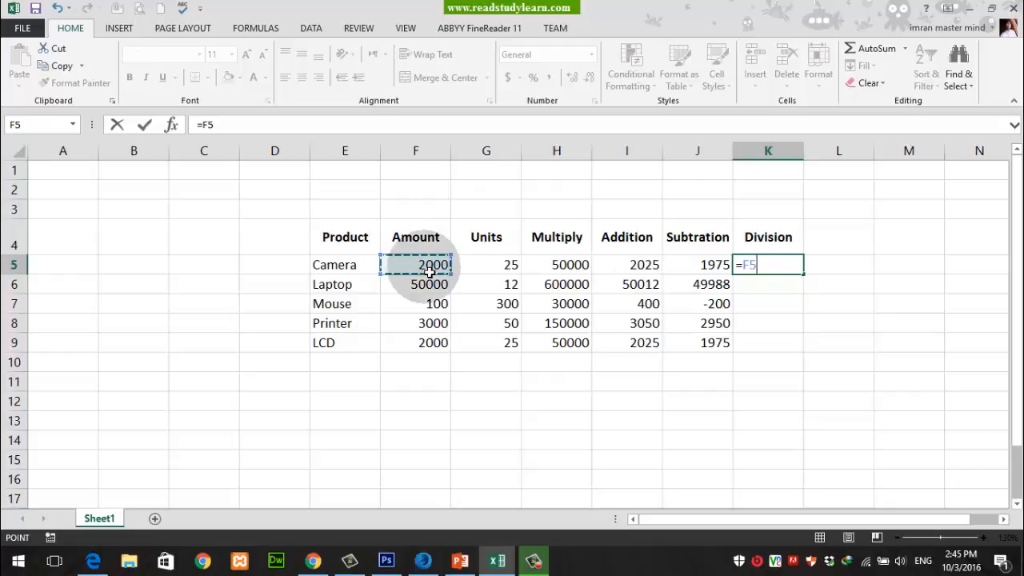
{"action": "type", "text": "/"}
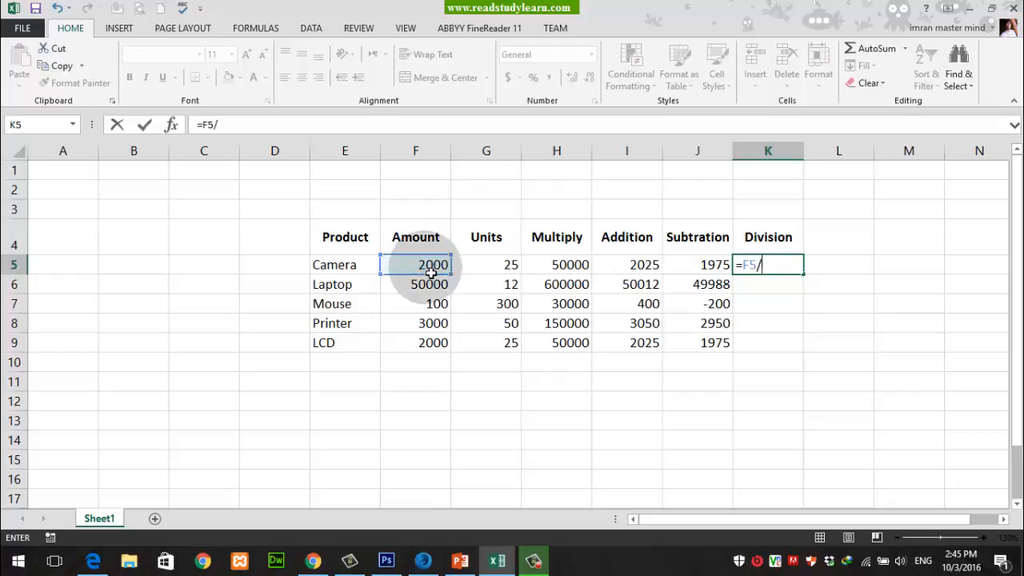
{"action": "left_click", "coordinate": [510, 272]}
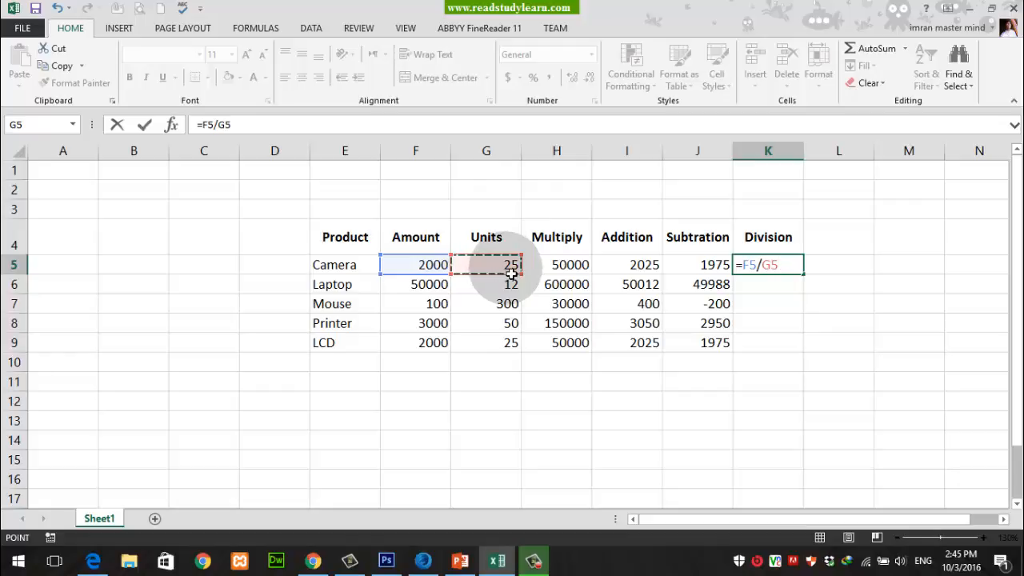
{"action": "key", "text": "Return"}
Copy the division formula from cell K5 to cells K6 through K9 and clear the copy selection.
{"action": "left_click", "coordinate": [761, 265]}
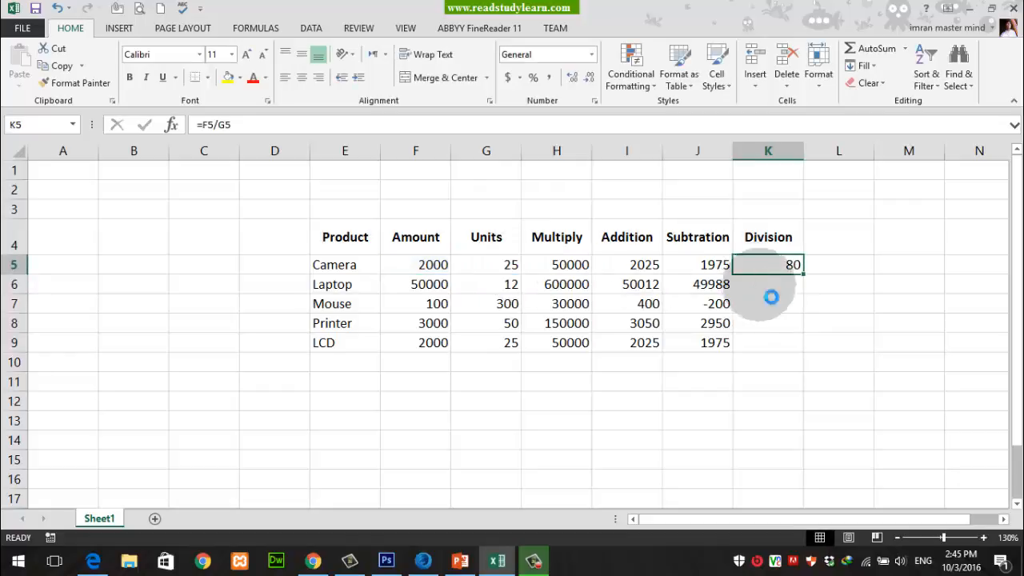
{"action": "key", "text": "ctrl+c"}
{"action": "left_click_drag", "start_coordinate": [773, 292], "coordinate": [770, 346]}
{"action": "key", "text": "ctrl+v"}
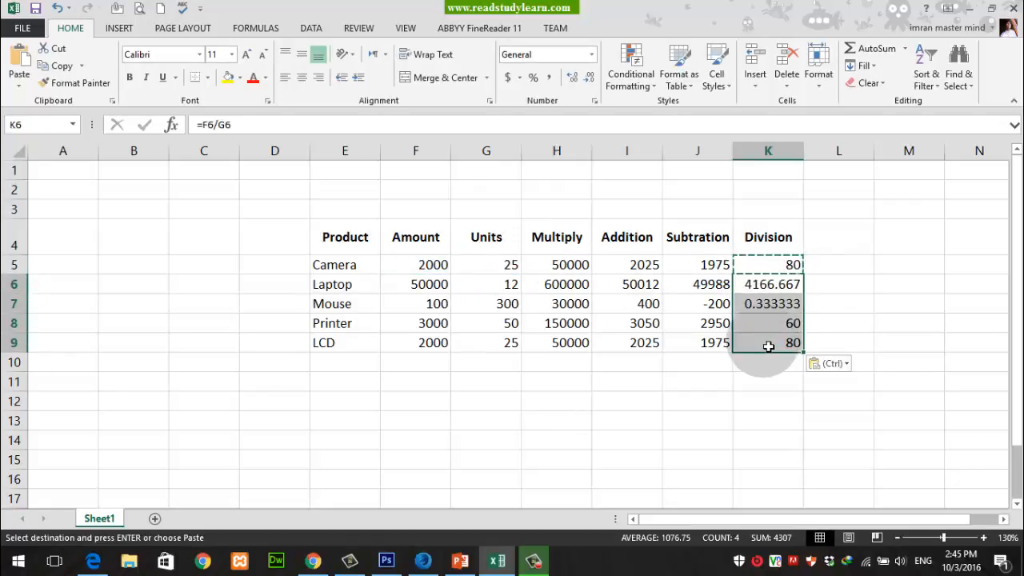
{"action": "left_click", "coordinate": [711, 389]}
{"action": "key", "text": "Escape"}
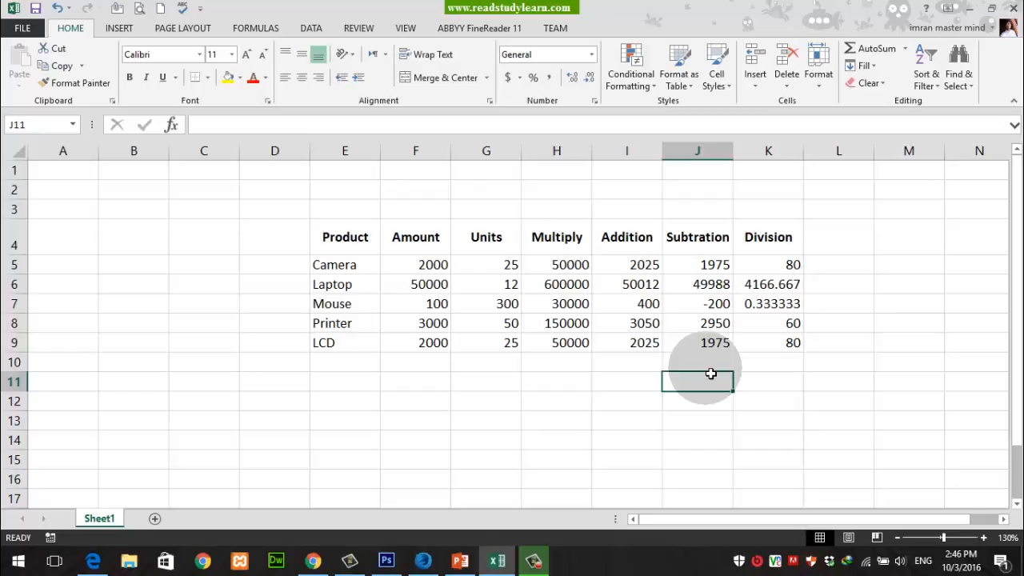
Switch to PowerPoint to check the Formulas topic list on the slide, and return to the Excel worksheet.
{"action": "left_click", "coordinate": [458, 560]}
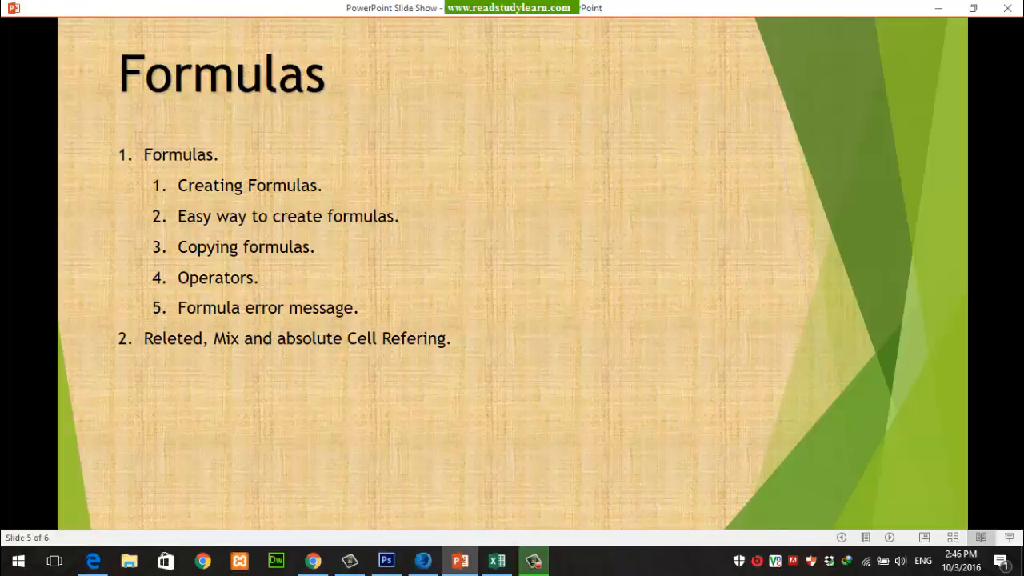
{"action": "mouse_move", "coordinate": [474, 563]}
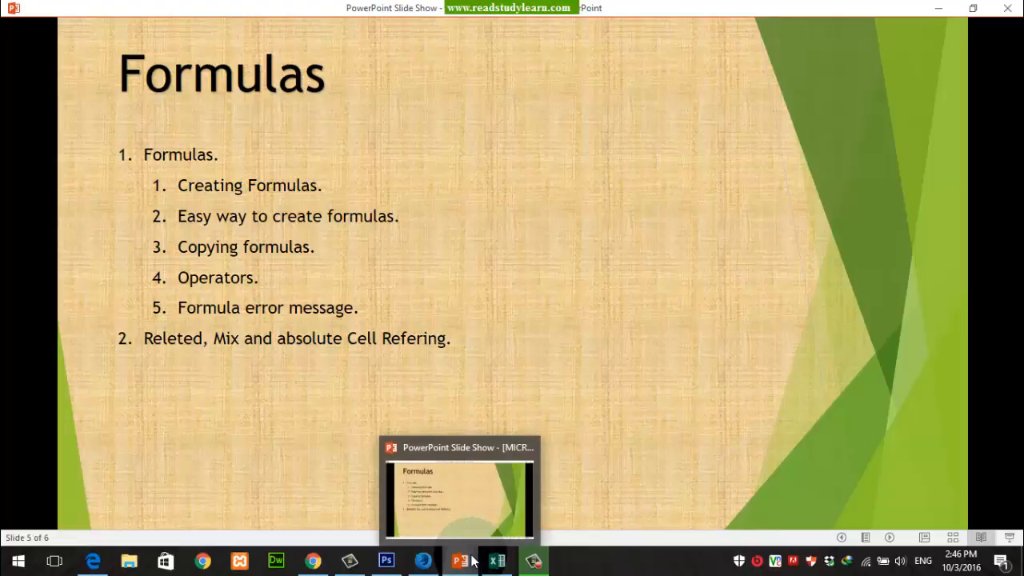
{"action": "left_click", "coordinate": [497, 561]}
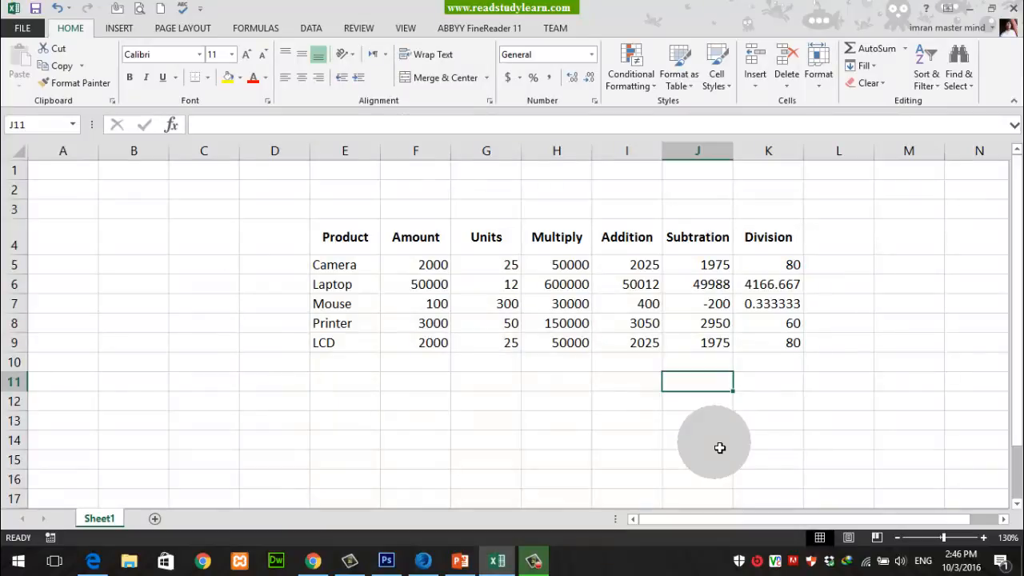
Enter the error symbol ##### as text in cell G11 below the table.
{"action": "key", "text": "Left"}
{"action": "key", "text": "Left"}
{"action": "key", "text": "Left"}
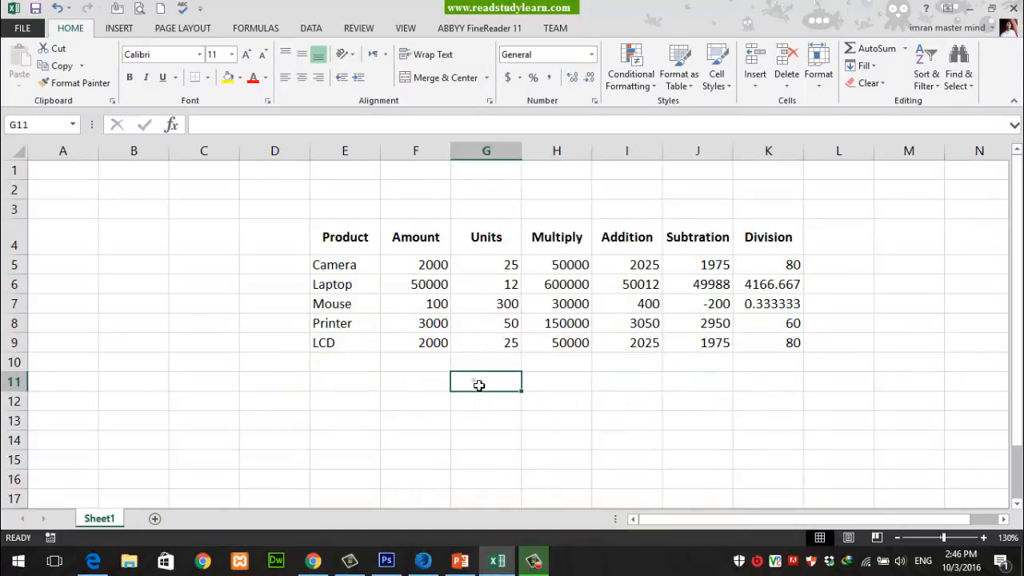
{"action": "left_click", "coordinate": [478, 385]}
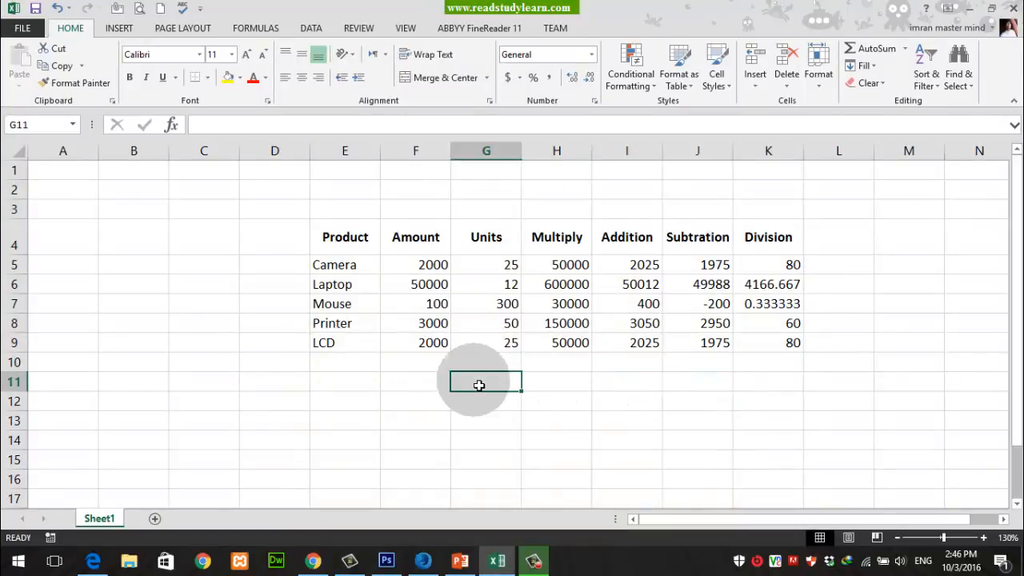
{"action": "type", "text": "#####"}
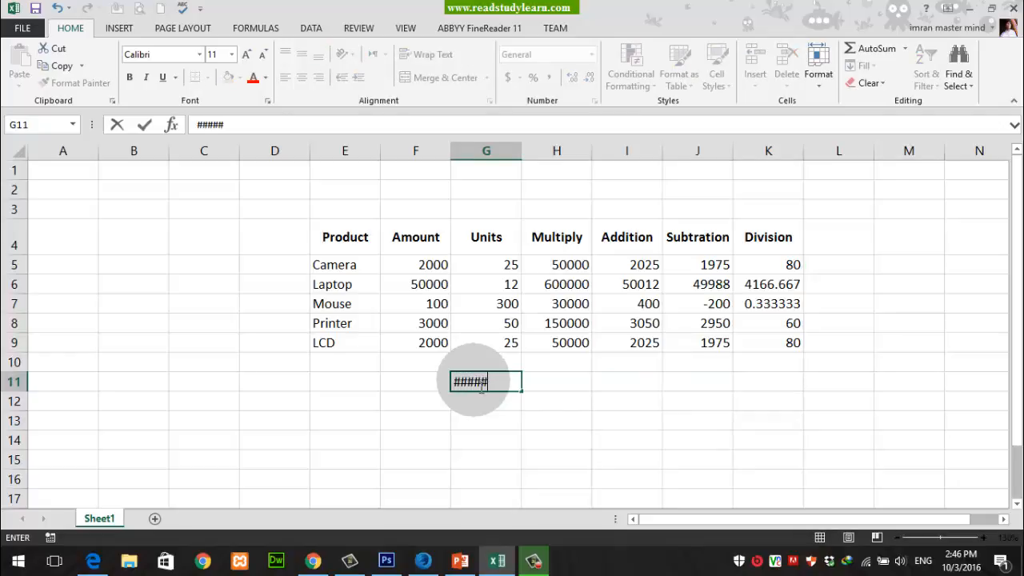
{"action": "key", "text": "Right"}
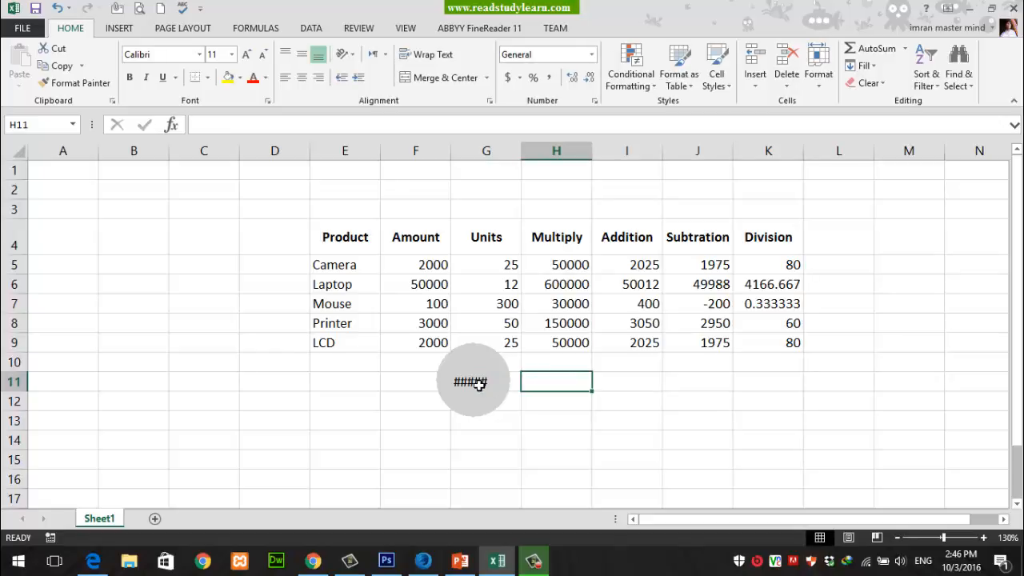
Enter in cell H11 the explanation "If the size of your column is less then your content value. Then this error will be appear".
{"action": "type", "text": "If th"}
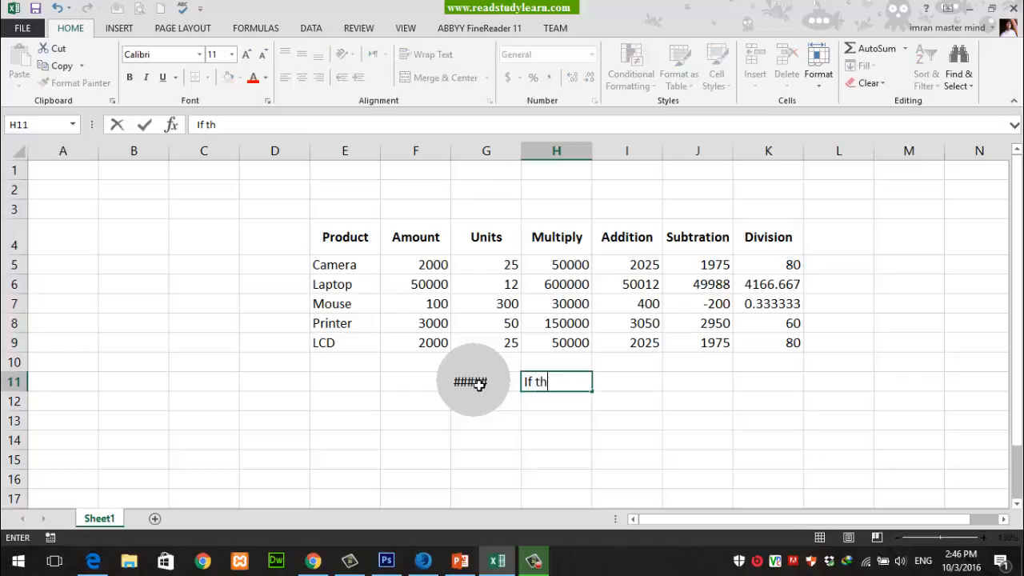
{"action": "type", "text": "e size of your col"}
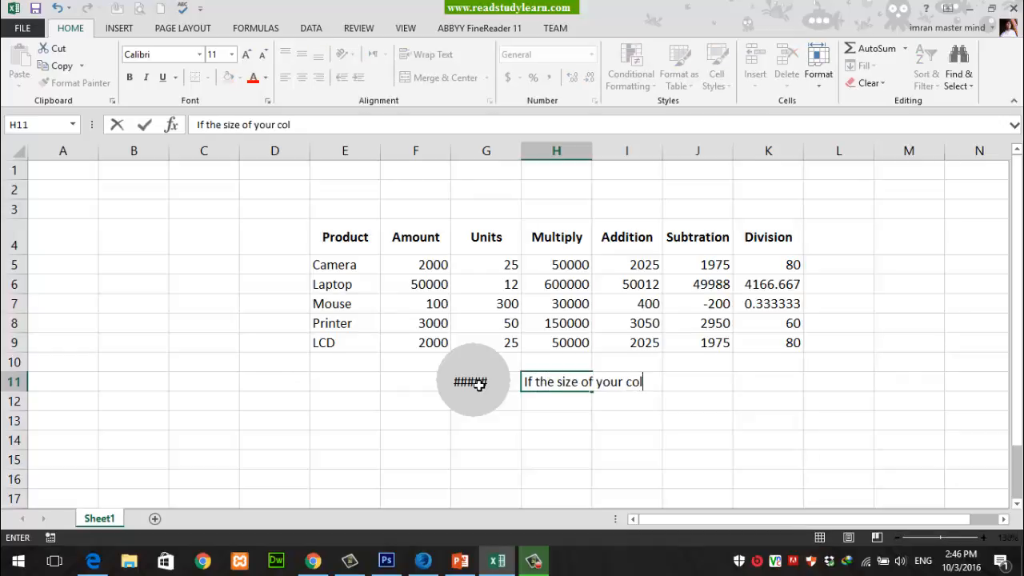
{"action": "type", "text": "umn is l"}
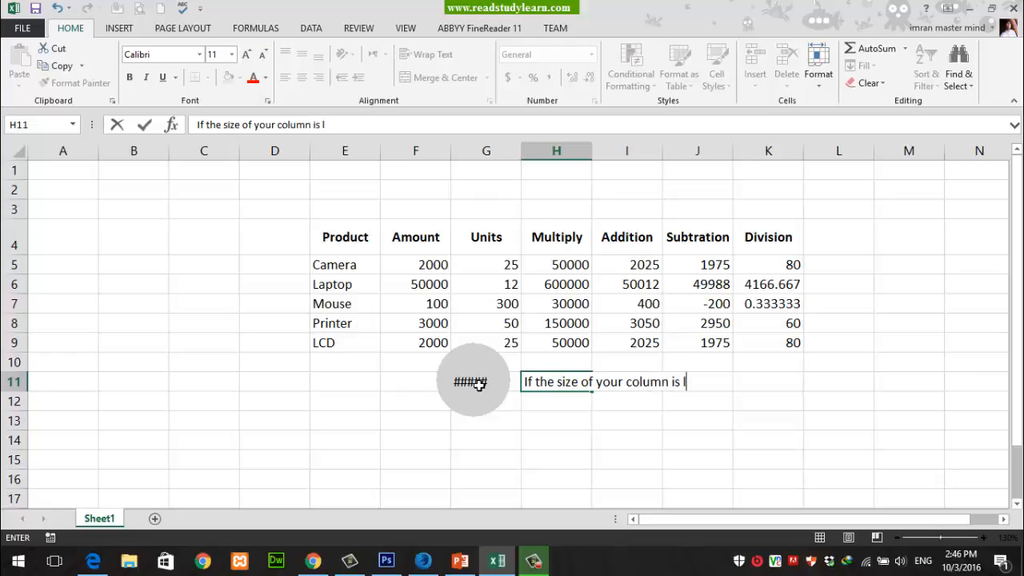
{"action": "type", "text": "ess then your cont"}
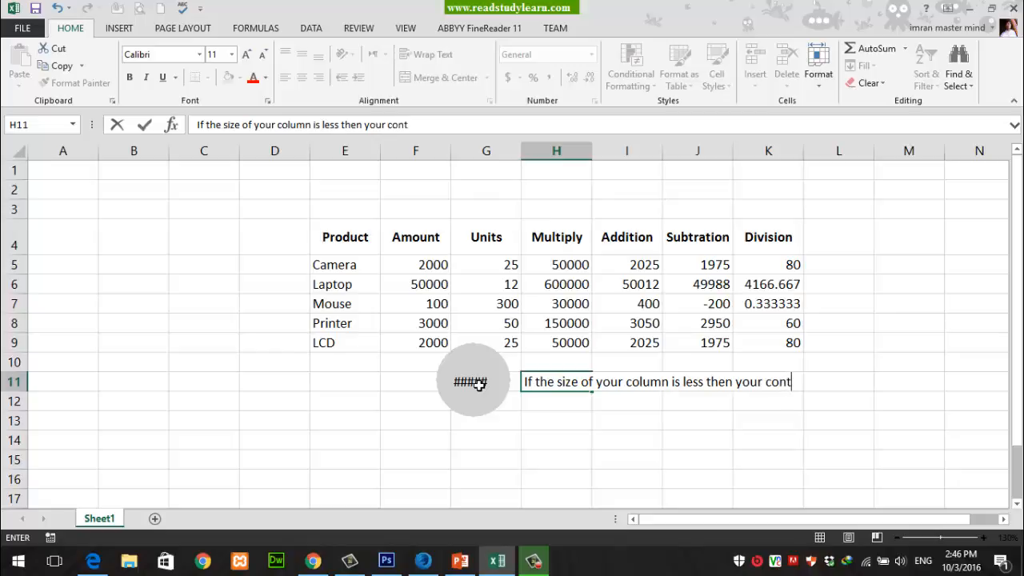
{"action": "type", "text": "ent value"}
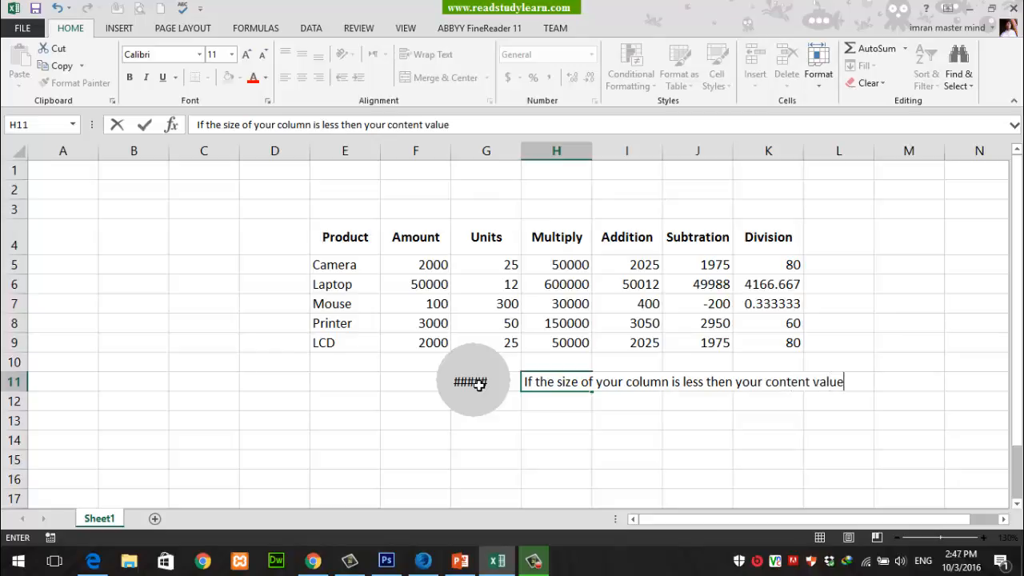
{"action": "type", "text": ". Then this error "}
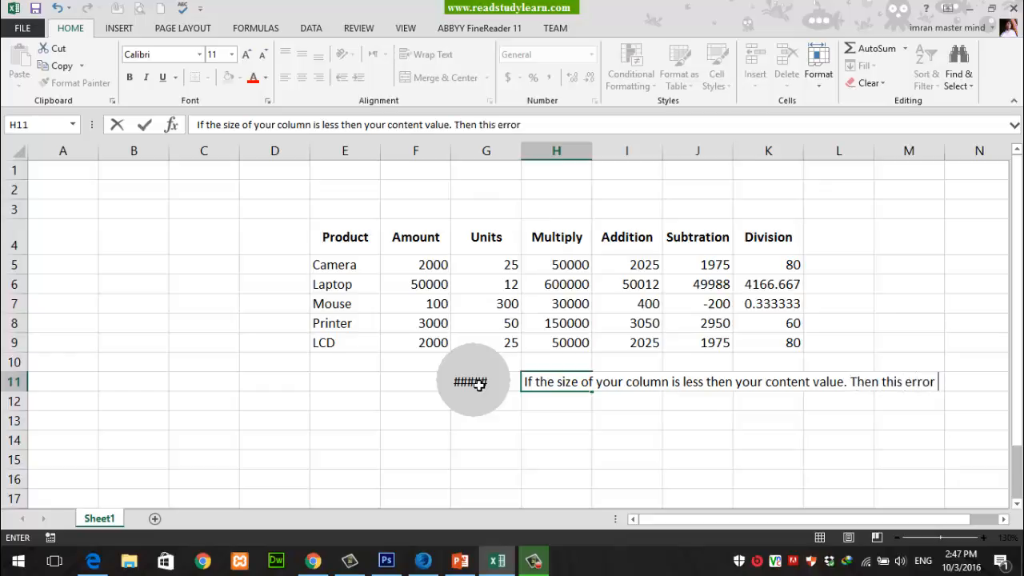
{"action": "type", "text": "will be apperar"}
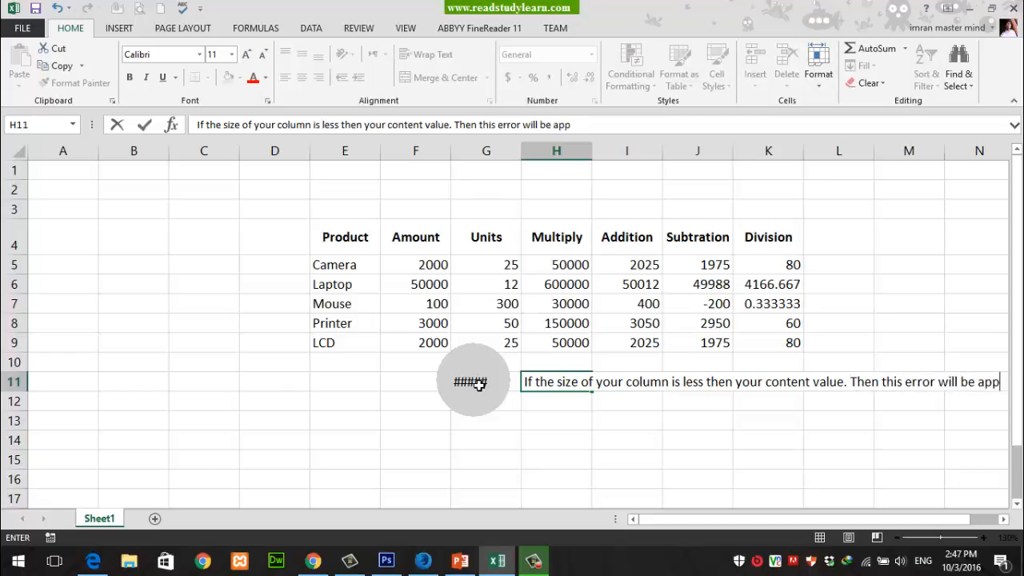
{"action": "key", "text": "BackSpace"}
{"action": "key", "text": "BackSpace"}
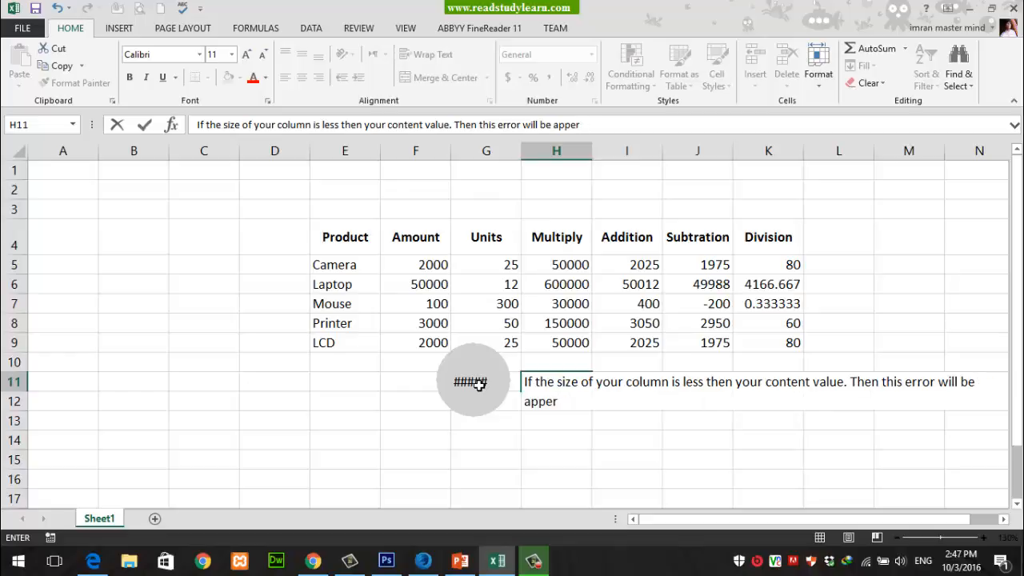
{"action": "key", "text": "BackSpace"}
{"action": "type", "text": "ar"}
{"action": "key", "text": "Return"}
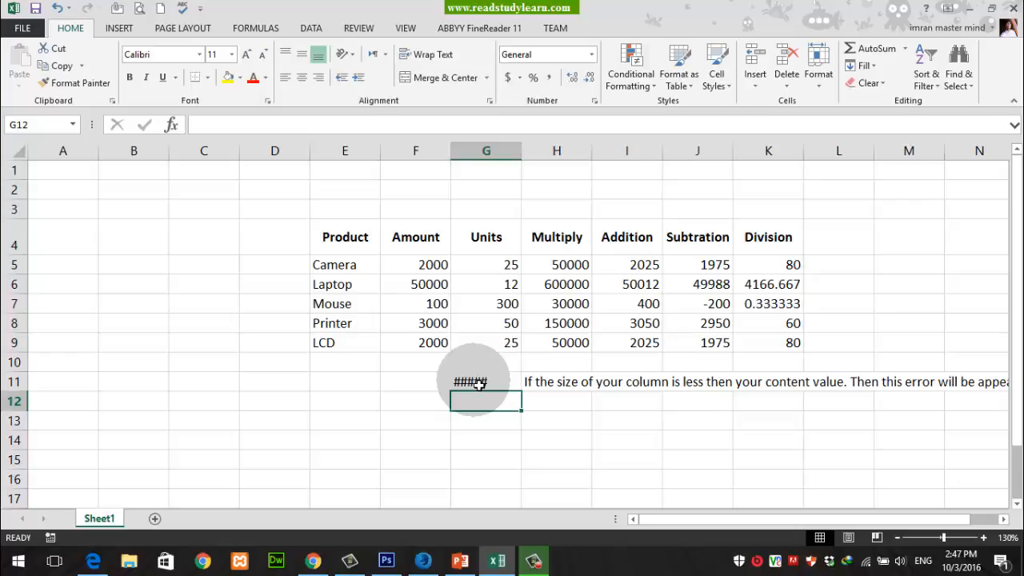
{"action": "key", "text": "Up"}
{"action": "key", "text": "Right"}
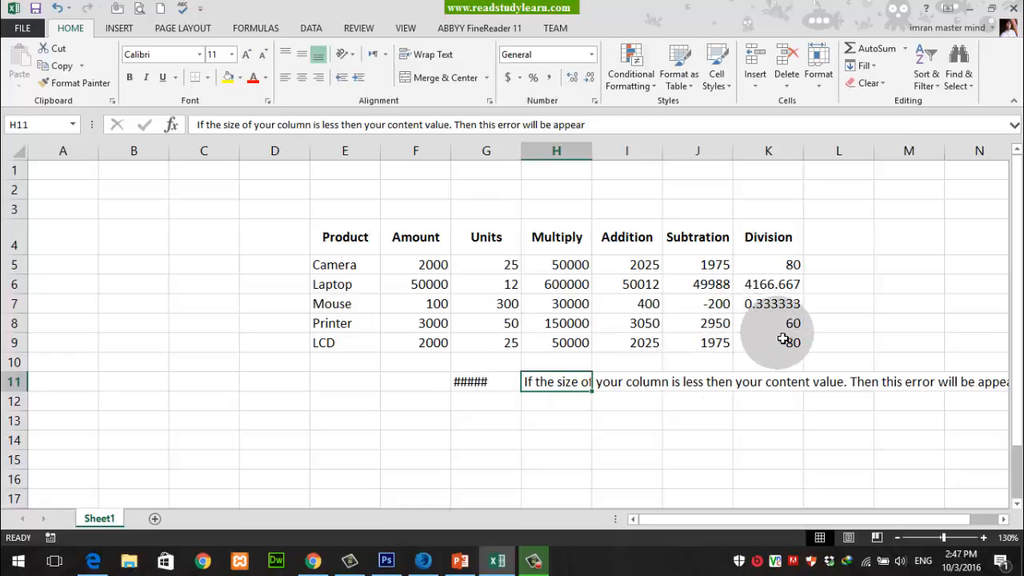
{"action": "left_click", "coordinate": [766, 305]}
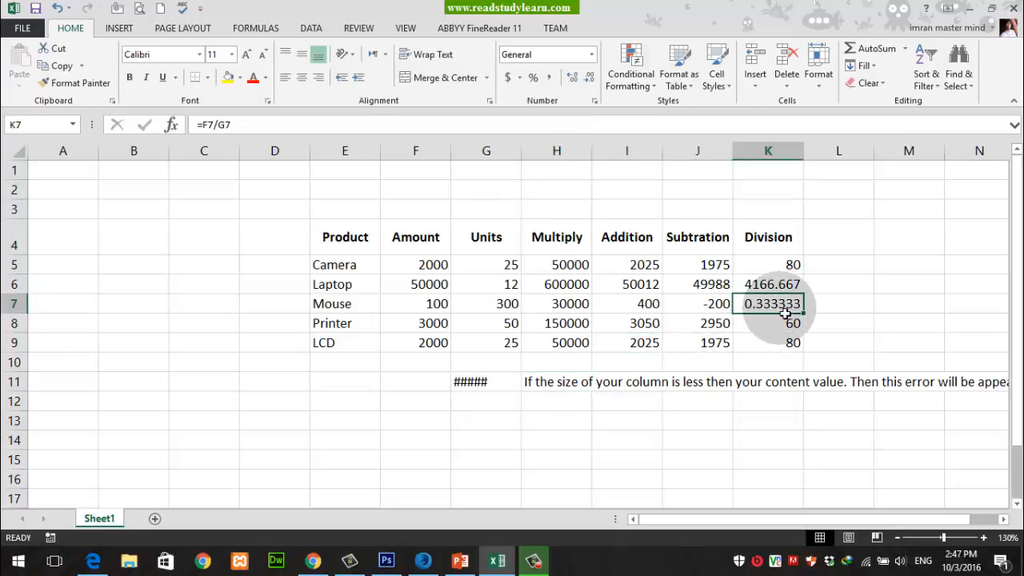
{"action": "key", "text": "ctrl+shift+d"}
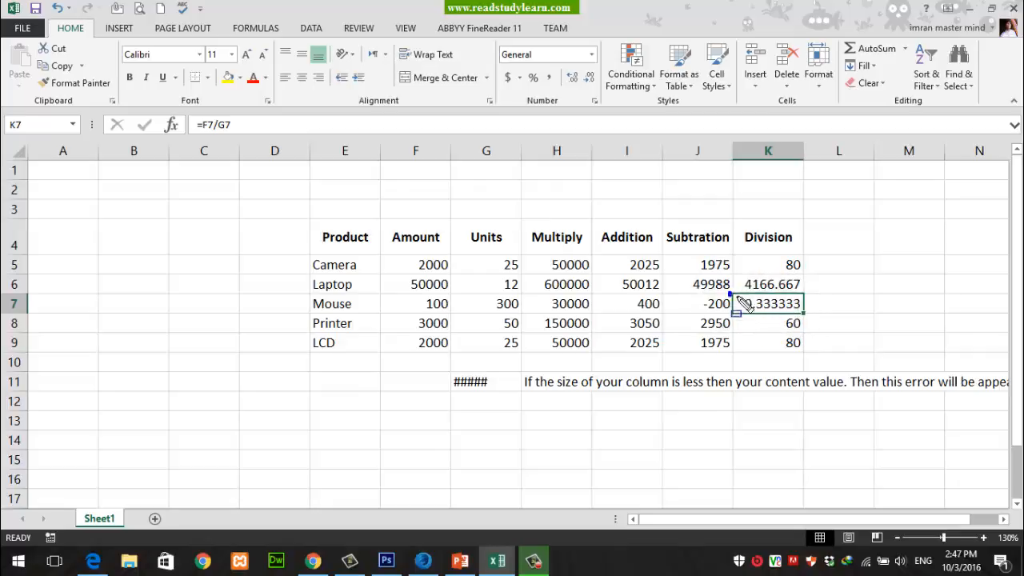
{"action": "left_click_drag", "start_coordinate": [730, 295], "coordinate": [809, 316]}
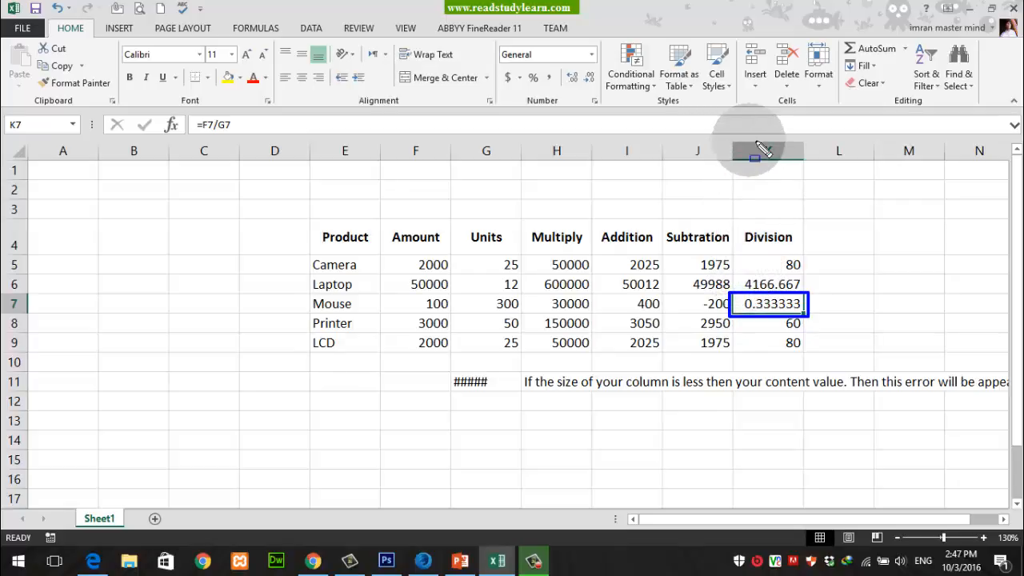
{"action": "mouse_move", "coordinate": [749, 141]}
{"action": "left_mouse_down"}
{"action": "mouse_move", "coordinate": [768, 280]}
{"action": "mouse_move", "coordinate": [802, 339]}
{"action": "left_mouse_up"}
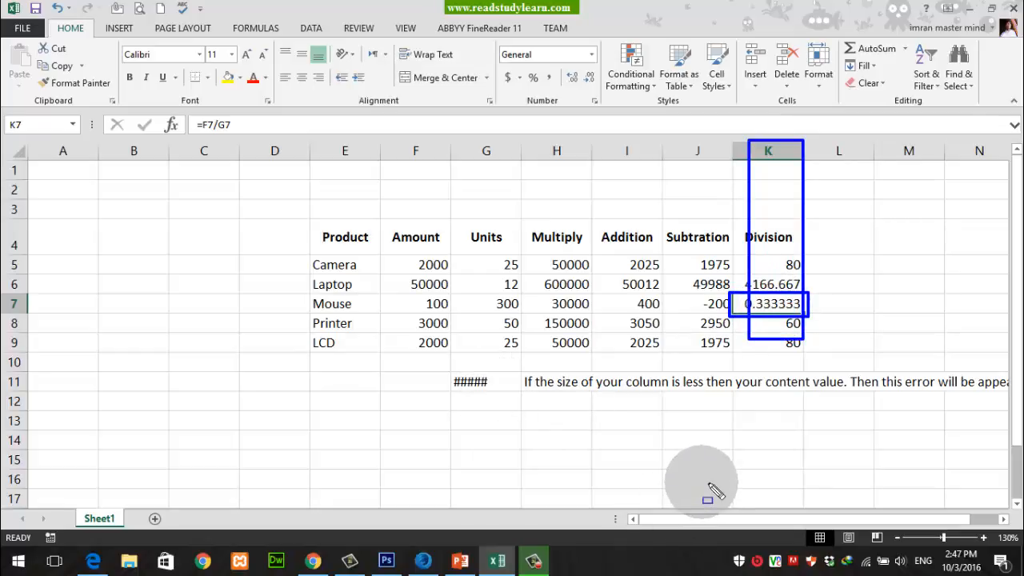
{"action": "key", "text": "Escape"}
Narrow column K until the Laptop division result no longer fits, and widen the column again.
{"action": "left_click_drag", "start_coordinate": [811, 156], "coordinate": [768, 157]}
{"action": "left_click", "coordinate": [751, 285]}
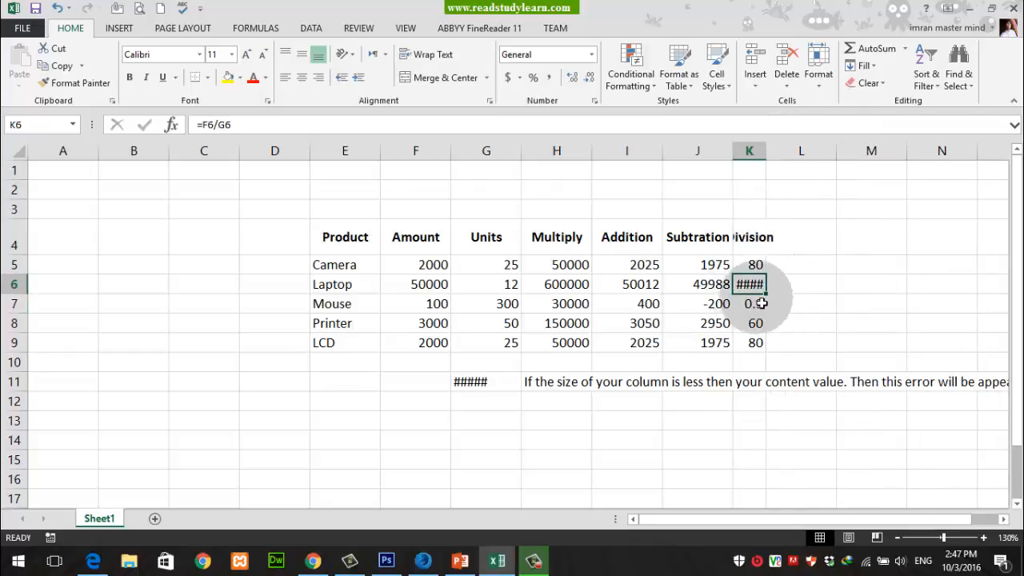
{"action": "left_click_drag", "start_coordinate": [776, 163], "coordinate": [822, 163]}
Narrow column J until its subtraction results no longer fit, check cells J5 to J9, and restore the widths of columns J and K.
{"action": "left_click_drag", "start_coordinate": [739, 151], "coordinate": [693, 155]}
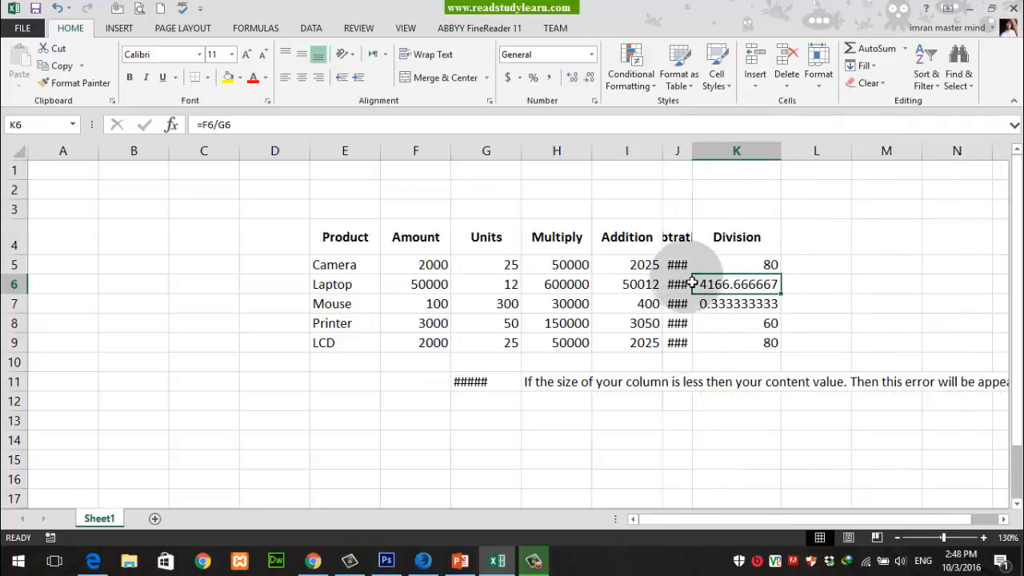
{"action": "left_click_drag", "start_coordinate": [677, 264], "coordinate": [687, 344]}
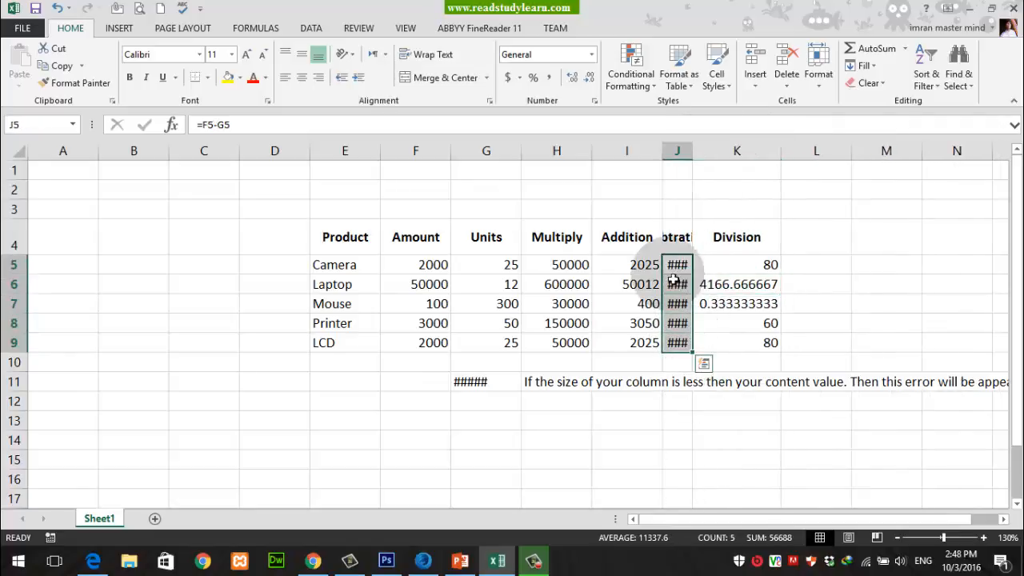
{"action": "left_click", "coordinate": [721, 306]}
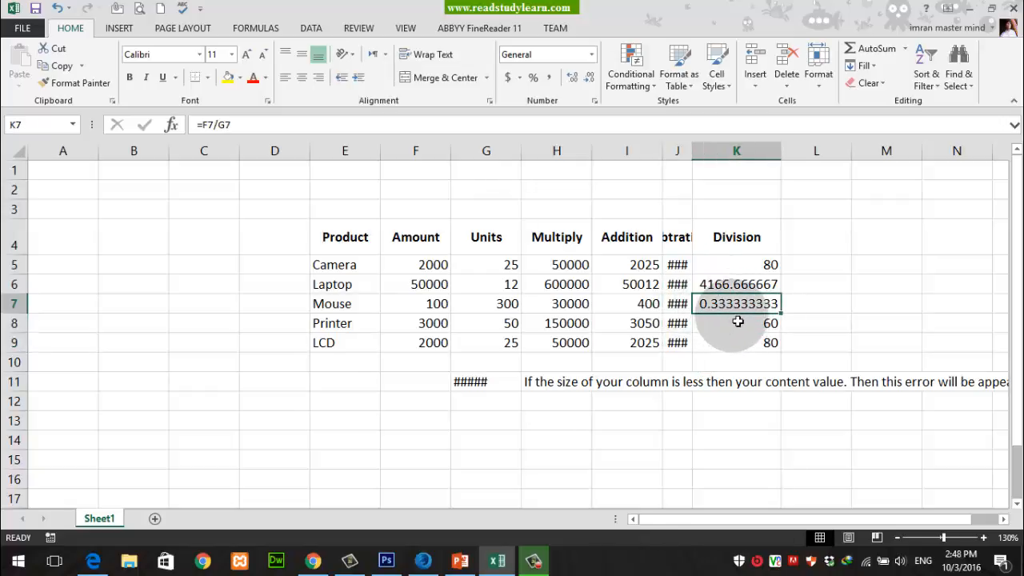
{"action": "mouse_move", "coordinate": [781, 166]}
{"action": "left_mouse_down"}
{"action": "mouse_move", "coordinate": [709, 168]}
{"action": "mouse_move", "coordinate": [720, 192]}
{"action": "mouse_move", "coordinate": [713, 153]}
{"action": "mouse_move", "coordinate": [704, 159]}
{"action": "mouse_move", "coordinate": [774, 165]}
{"action": "left_mouse_up"}
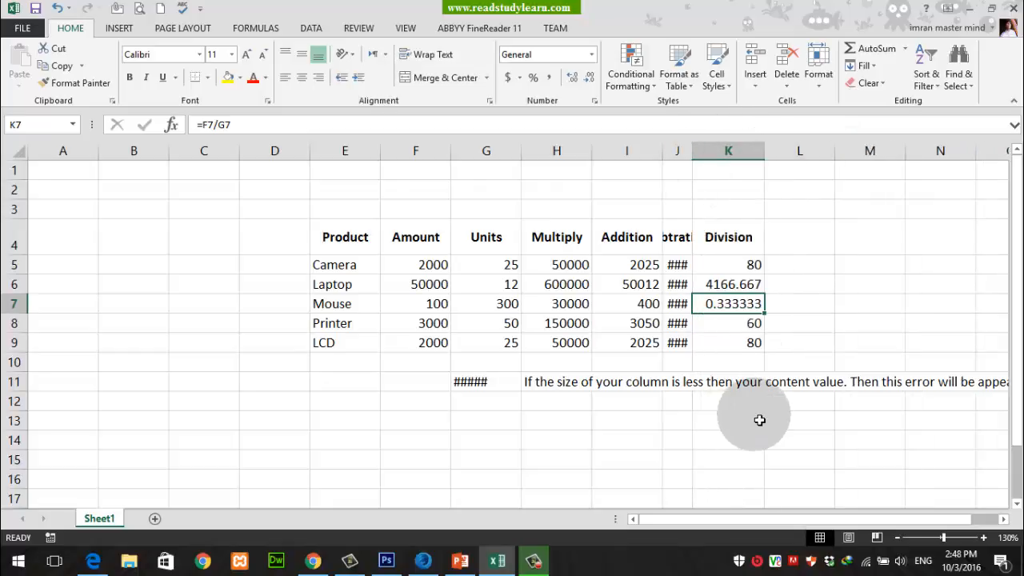
{"action": "left_click_drag", "start_coordinate": [693, 153], "coordinate": [741, 159]}
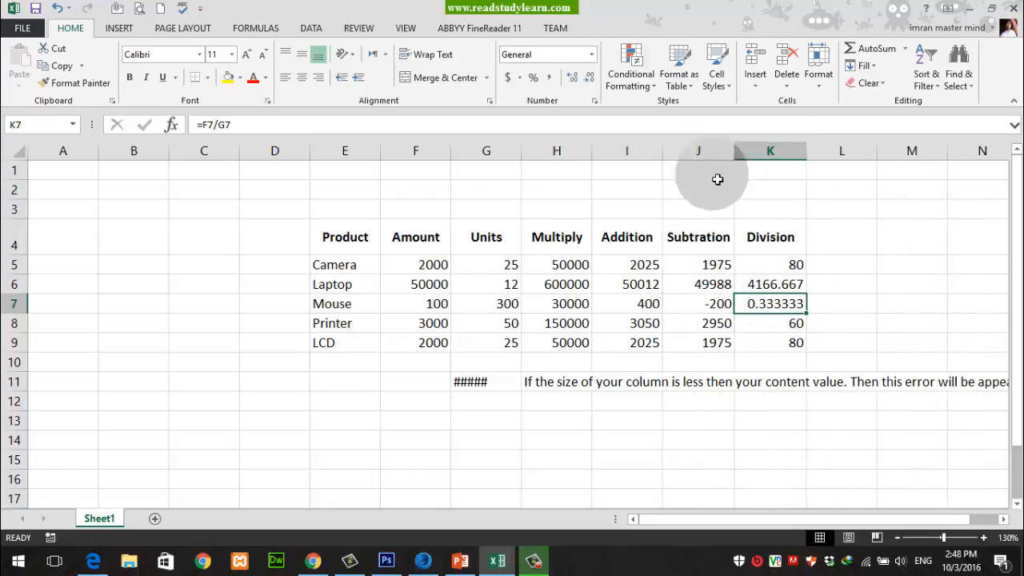
Enter the error #REF! in cell G12 and clear the explanation text from cell H11.
{"action": "left_click", "coordinate": [519, 405]}
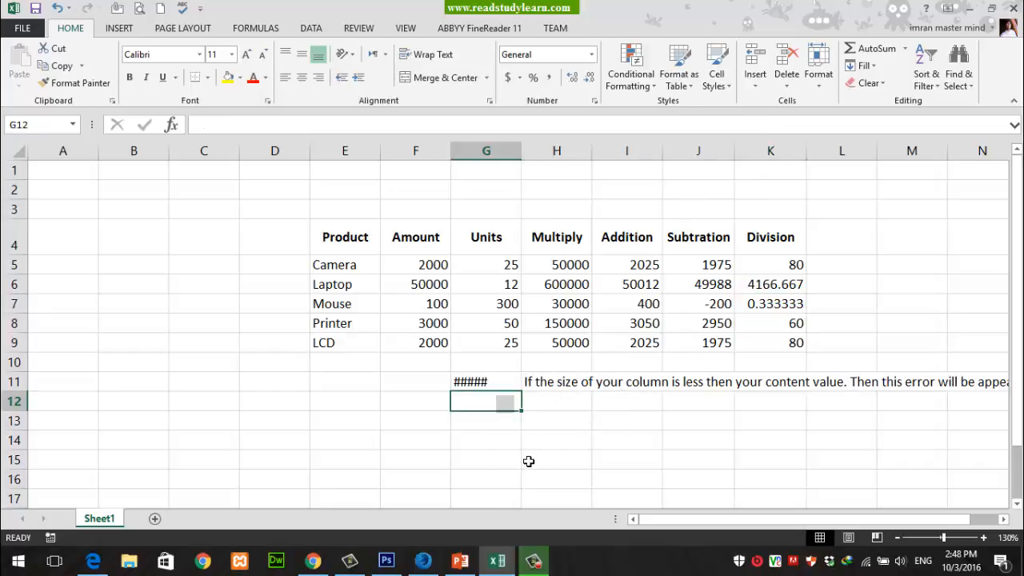
{"action": "type", "text": "#REF!"}
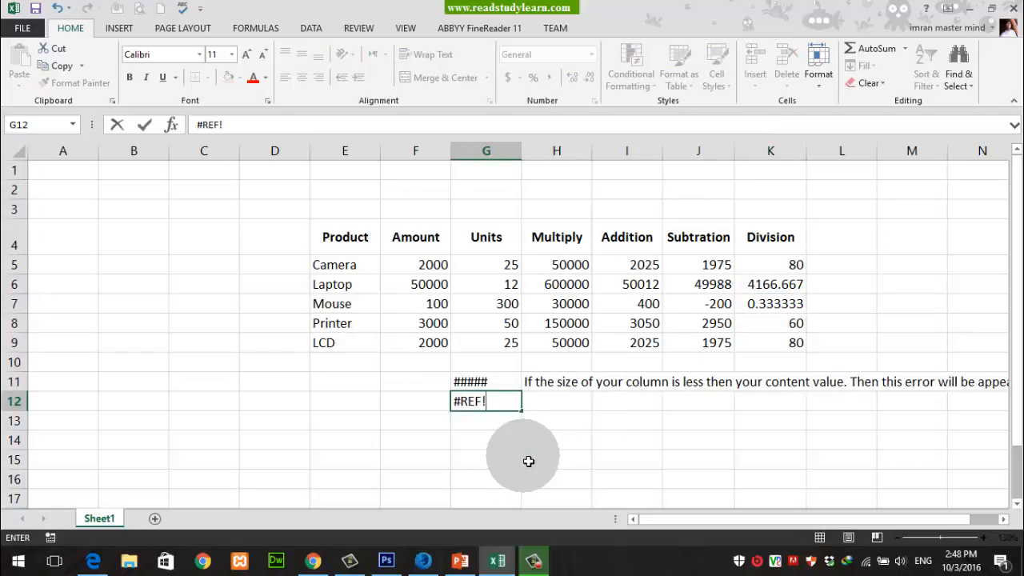
{"action": "key", "text": "ctrl+Return"}
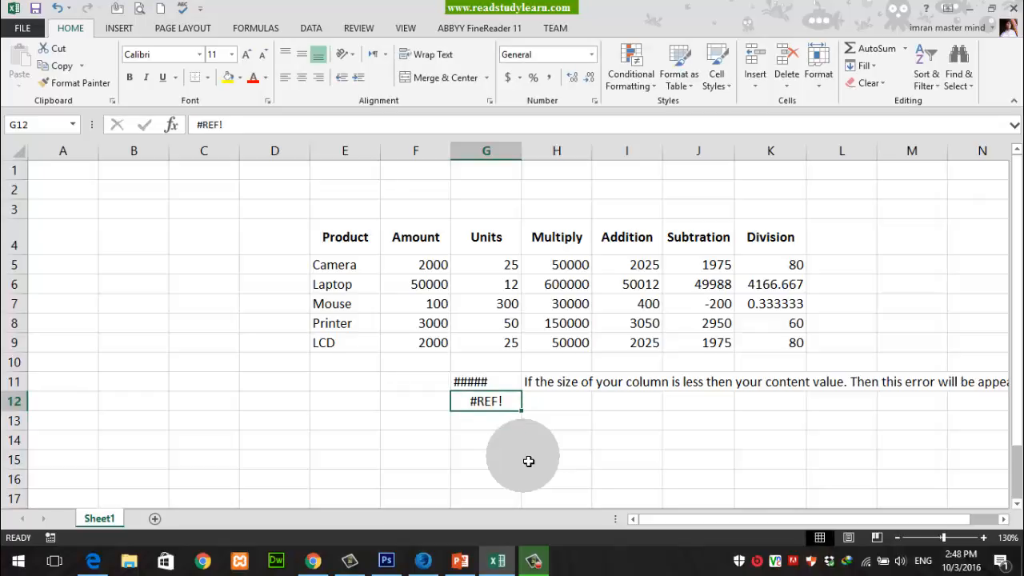
{"action": "left_click", "coordinate": [552, 389]}
{"action": "key", "text": "Delete"}
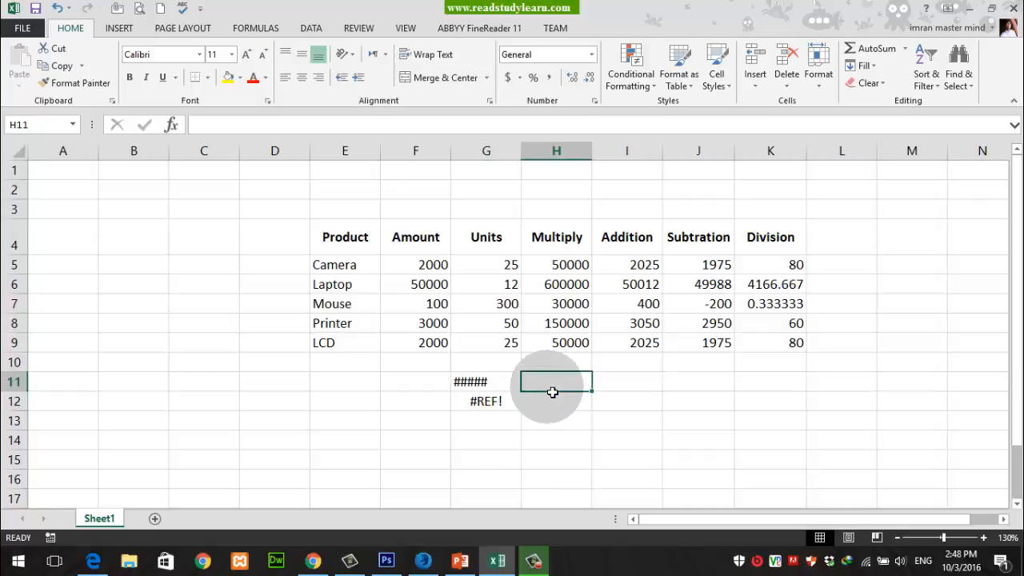
Give the formula results in cells H5 to K9 an outside border and a yellow fill.
{"action": "left_click_drag", "start_coordinate": [557, 264], "coordinate": [768, 343]}
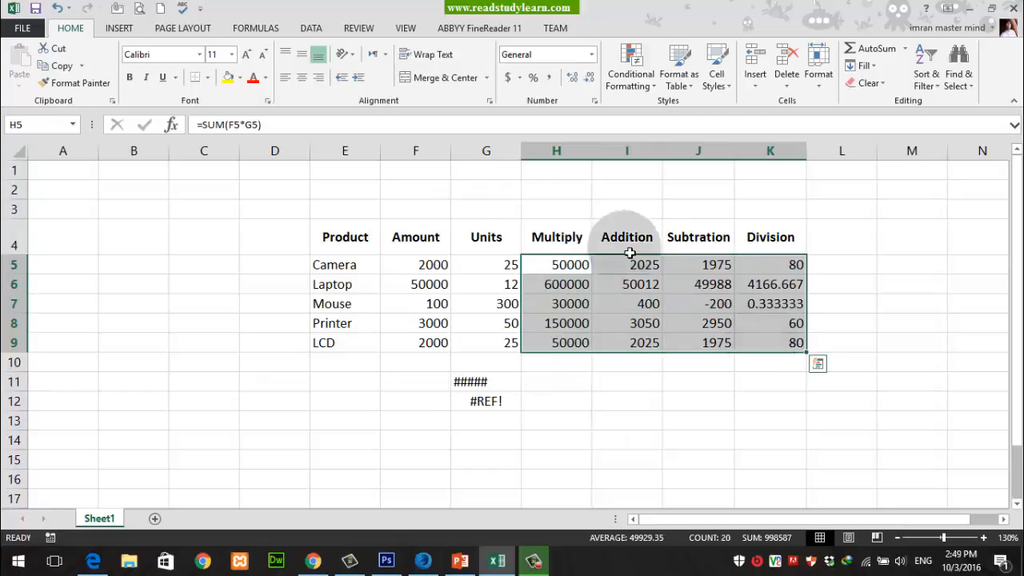
{"action": "left_click", "coordinate": [212, 83]}
{"action": "left_click", "coordinate": [224, 240]}
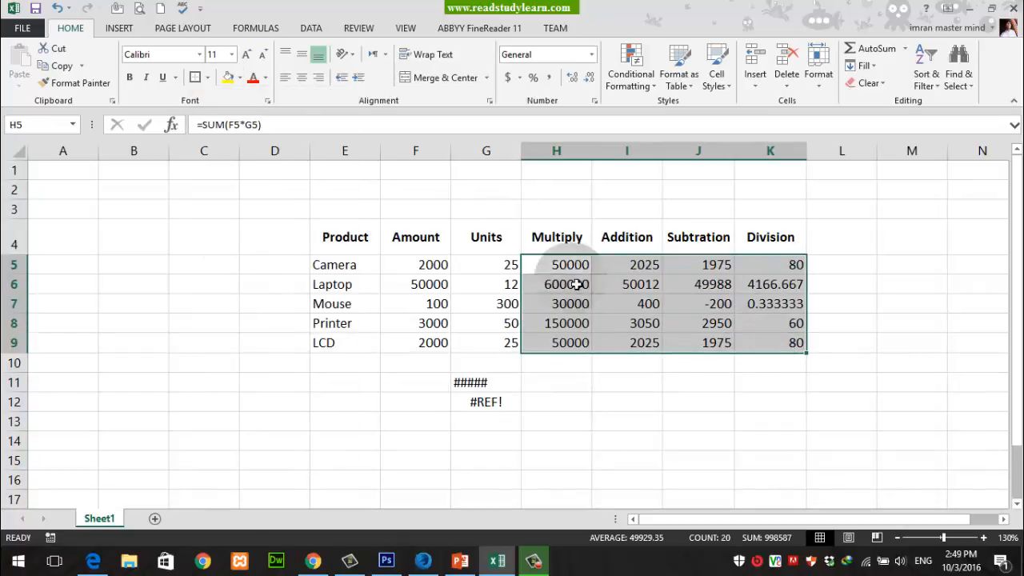
{"action": "left_click", "coordinate": [227, 79]}
{"action": "left_click", "coordinate": [656, 400]}
{"action": "left_click_drag", "start_coordinate": [564, 267], "coordinate": [767, 345]}
{"action": "left_click", "coordinate": [775, 429]}
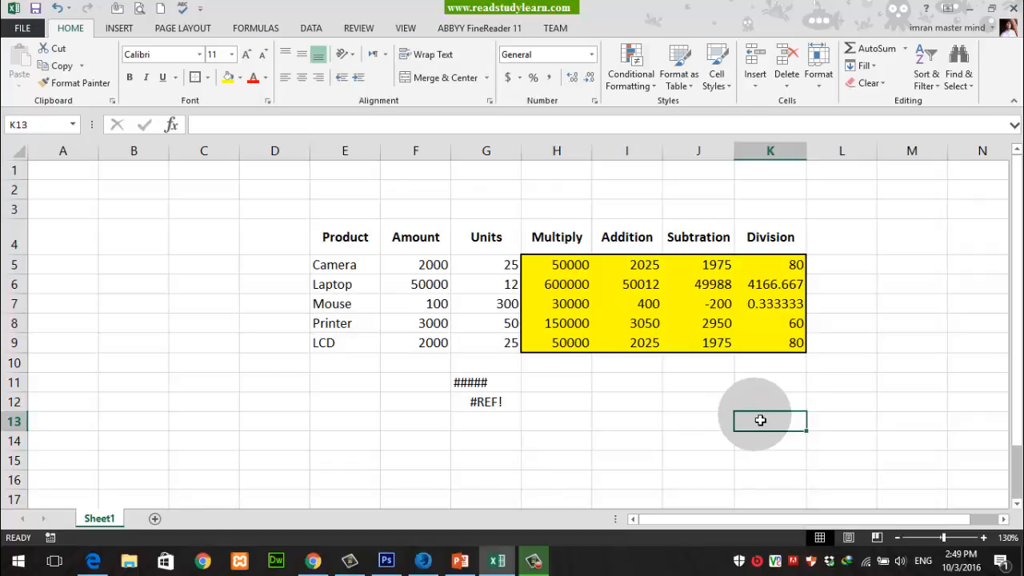
Examine Laptop's Amount and Units cells F6 and G6 and the formula cells in row 6 that reference them.
{"action": "left_click", "coordinate": [429, 288]}
{"action": "left_click", "coordinate": [489, 292]}
{"action": "left_click", "coordinate": [439, 287]}
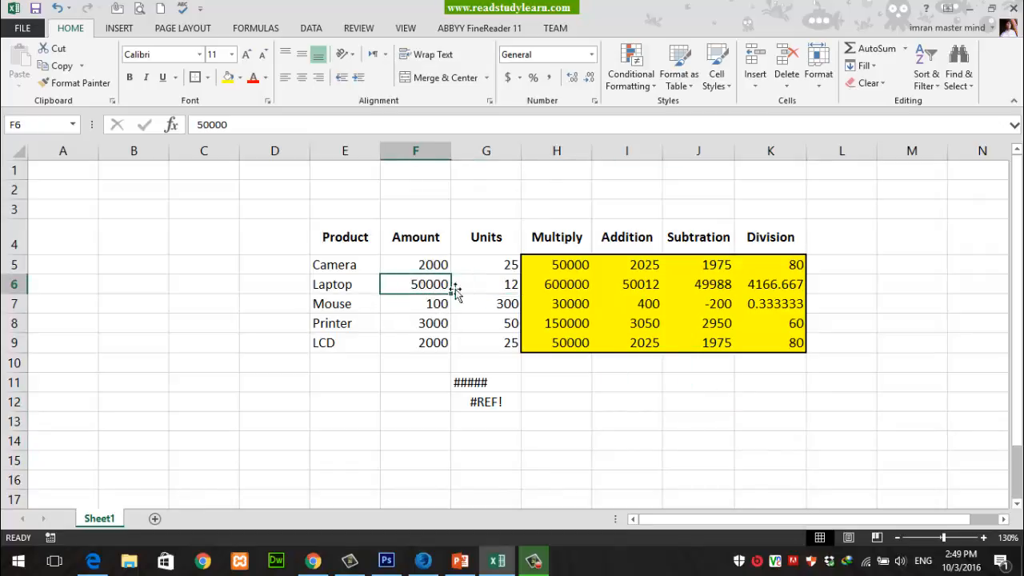
{"action": "left_click", "coordinate": [489, 288]}
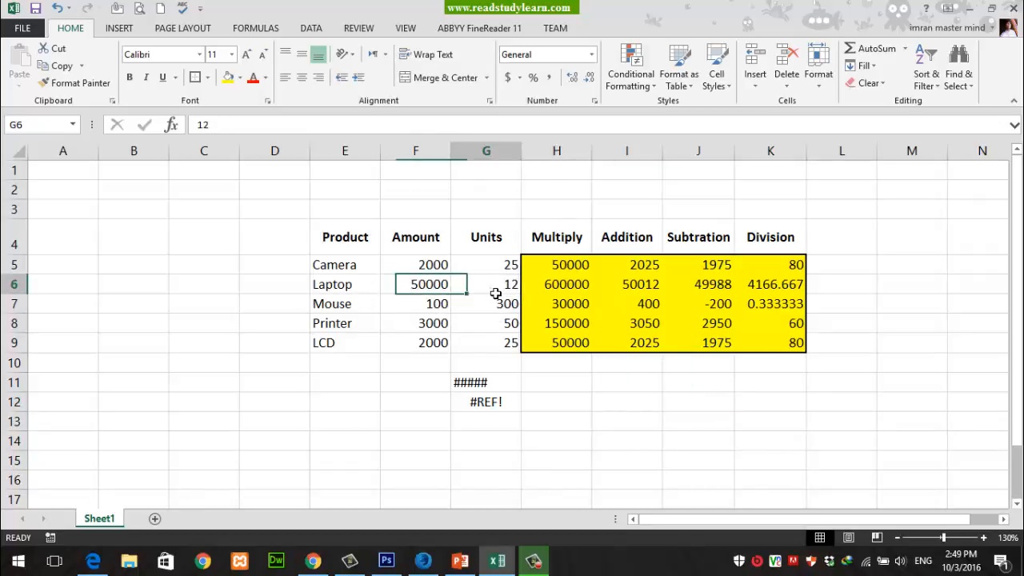
{"action": "left_click", "coordinate": [412, 289]}
{"action": "left_click", "coordinate": [485, 292]}
{"action": "left_click", "coordinate": [423, 288]}
{"action": "left_click", "coordinate": [484, 288]}
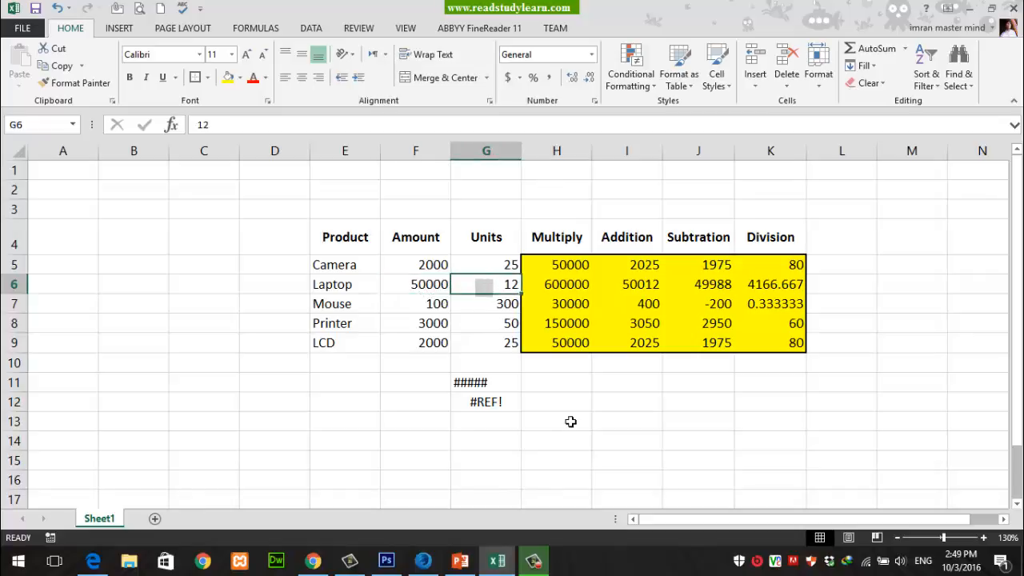
{"action": "left_click_drag", "start_coordinate": [560, 285], "coordinate": [735, 289]}
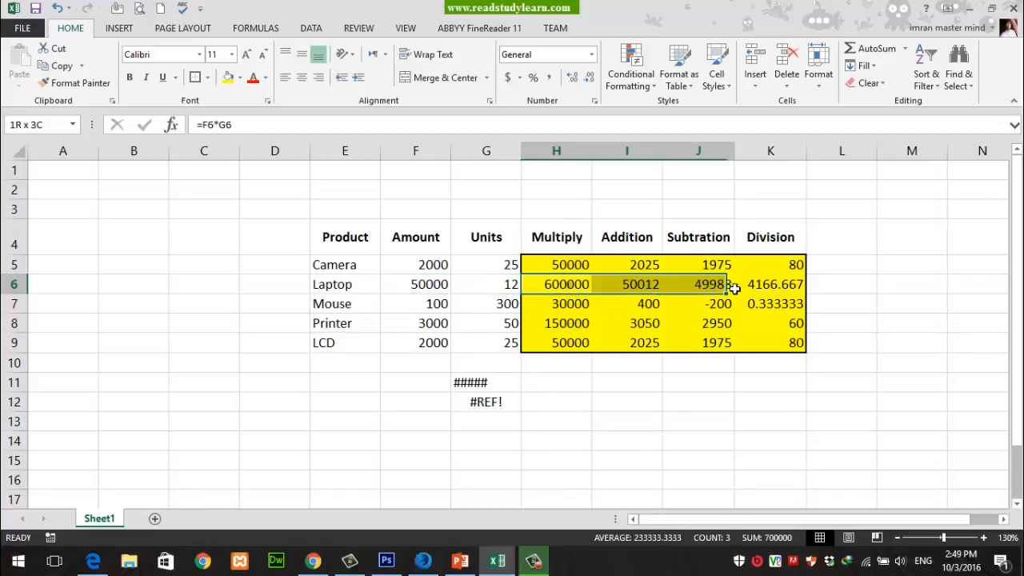
{"action": "left_click", "coordinate": [486, 403]}
{"action": "left_click", "coordinate": [531, 293]}
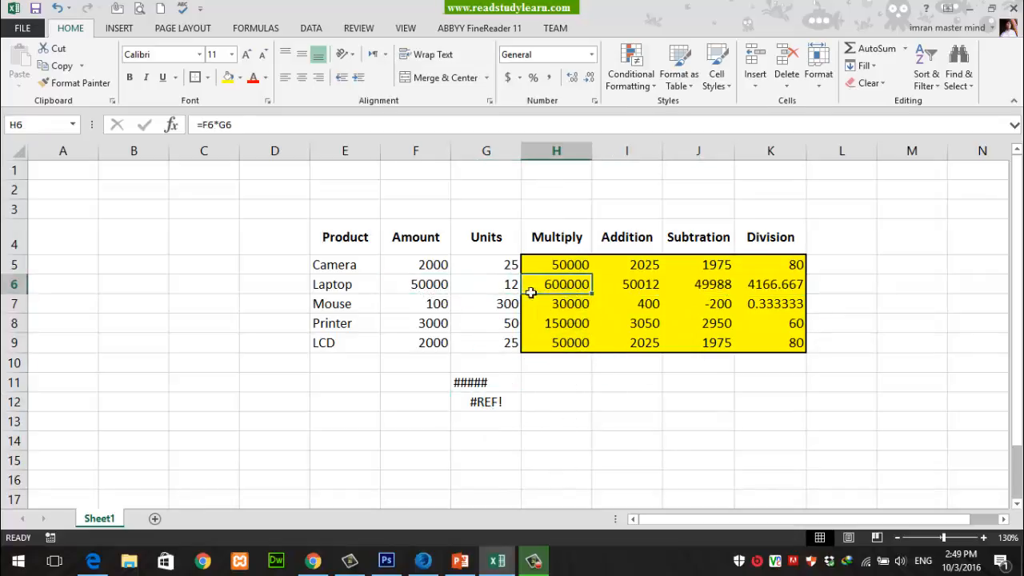
Delete the Units value for Laptop in cell G6, which the row's formulas reference.
{"action": "left_click", "coordinate": [434, 285]}
{"action": "left_click", "coordinate": [455, 291]}
{"action": "key", "text": "Left"}
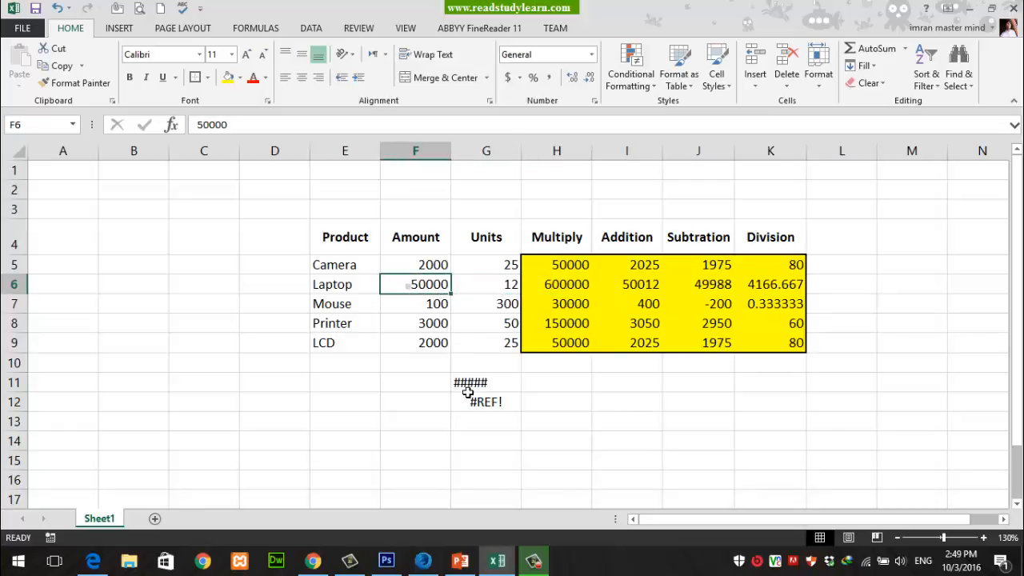
{"action": "left_click", "coordinate": [476, 292]}
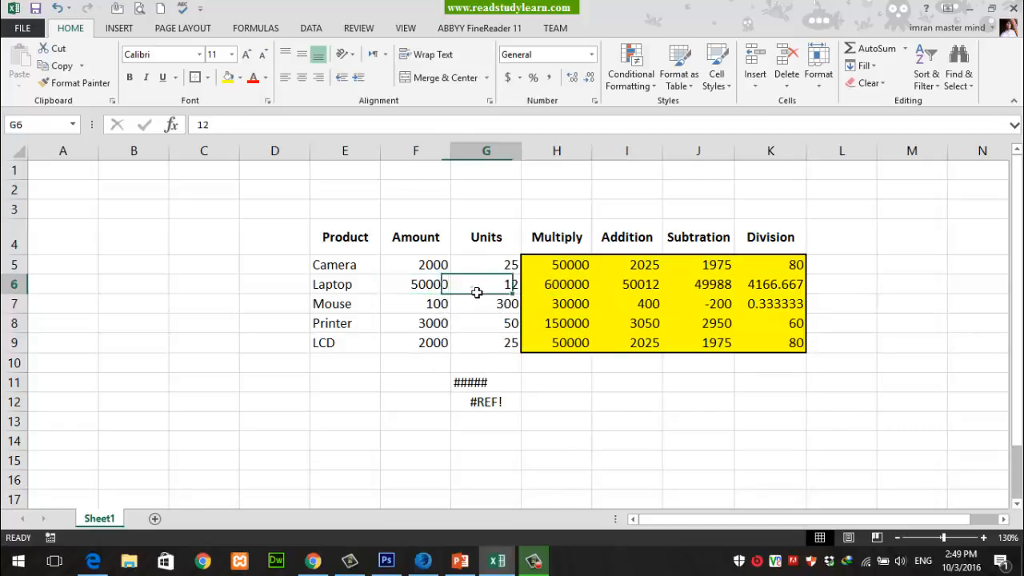
{"action": "key", "text": "Delete"}
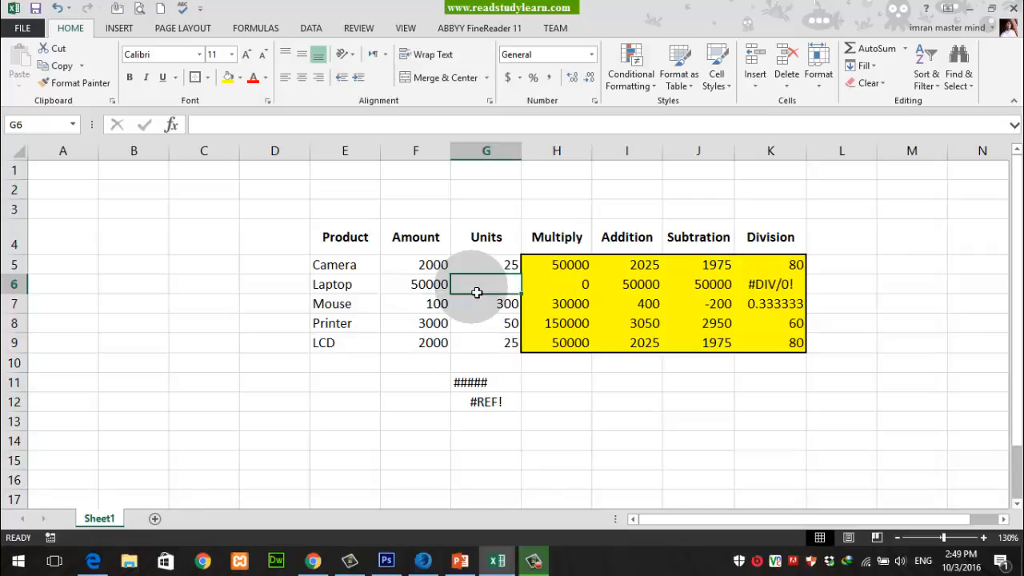
Check Laptop's Division formula in cell K6 and undo the deletion of its Units value in G6.
{"action": "left_click", "coordinate": [622, 404]}
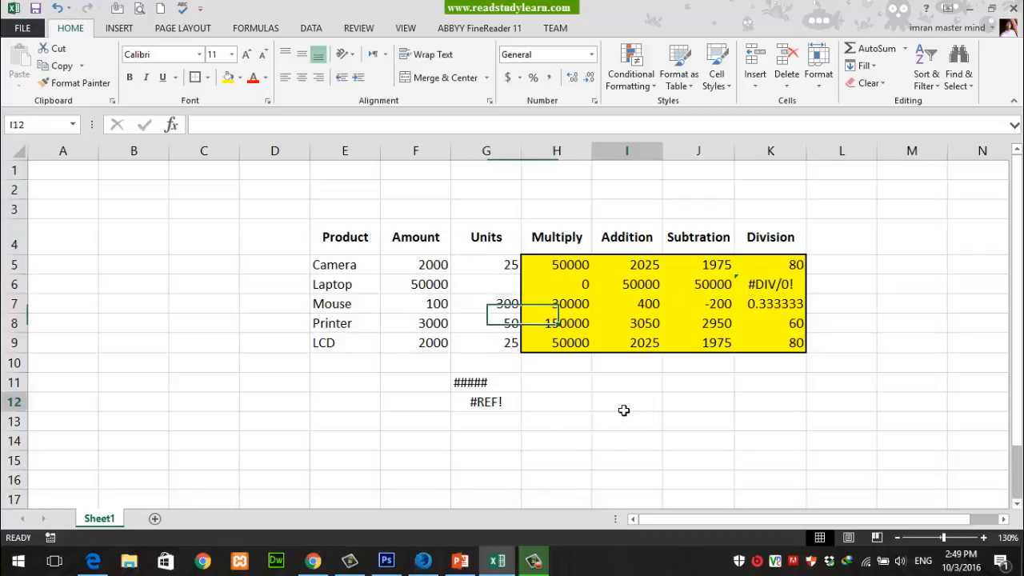
{"action": "left_click", "coordinate": [789, 291]}
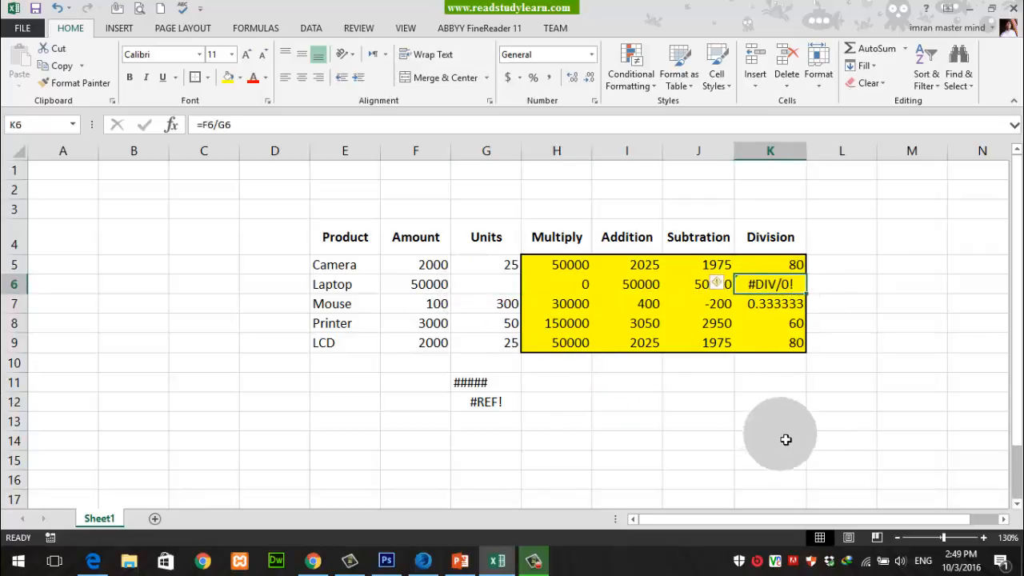
{"action": "key", "text": "ctrl+z"}
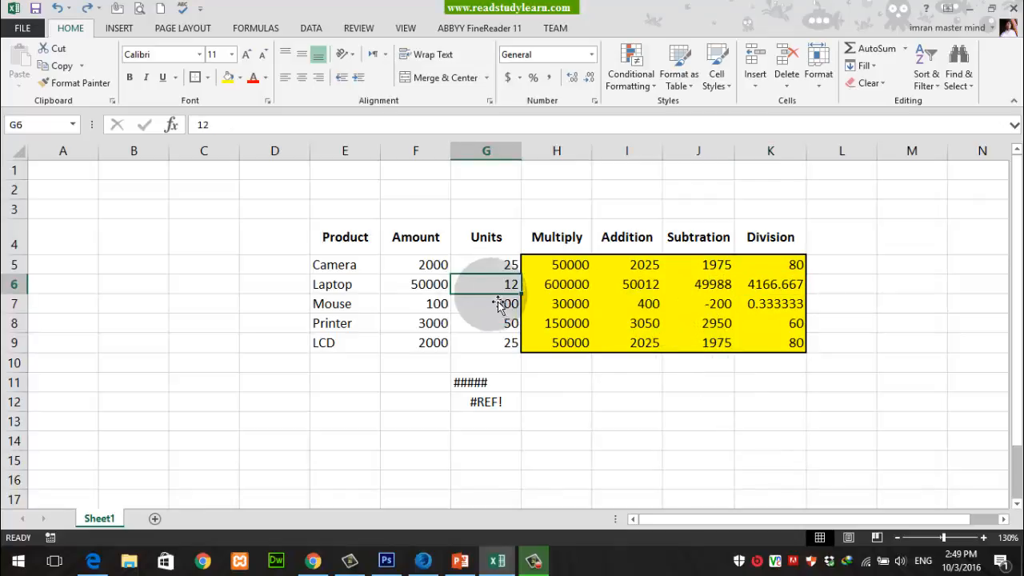
Delete the Amount value for Laptop in cell F6 and undo that deletion.
{"action": "key", "text": "Left"}
{"action": "key", "text": "Delete"}
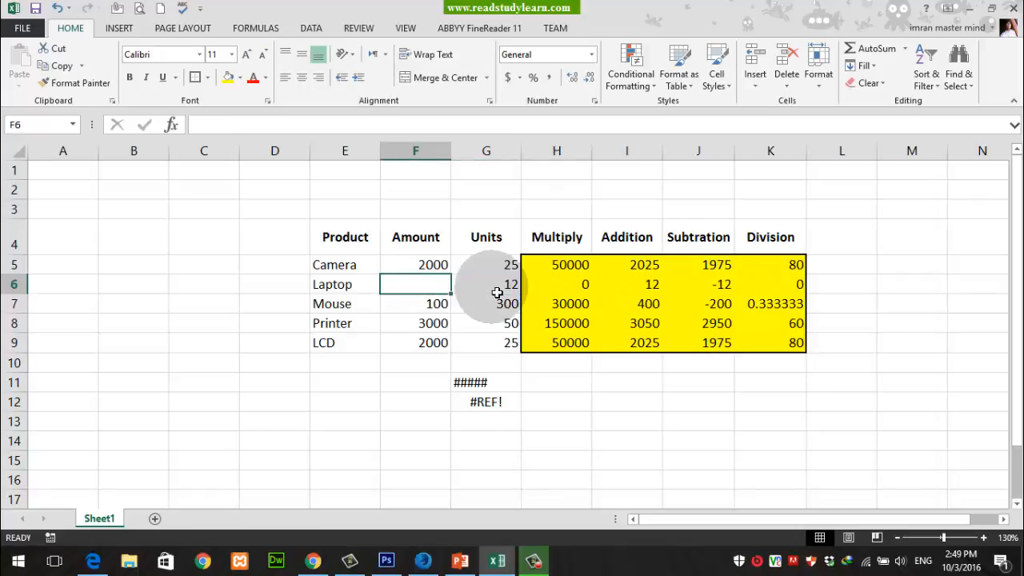
{"action": "key", "text": "ctrl+z"}
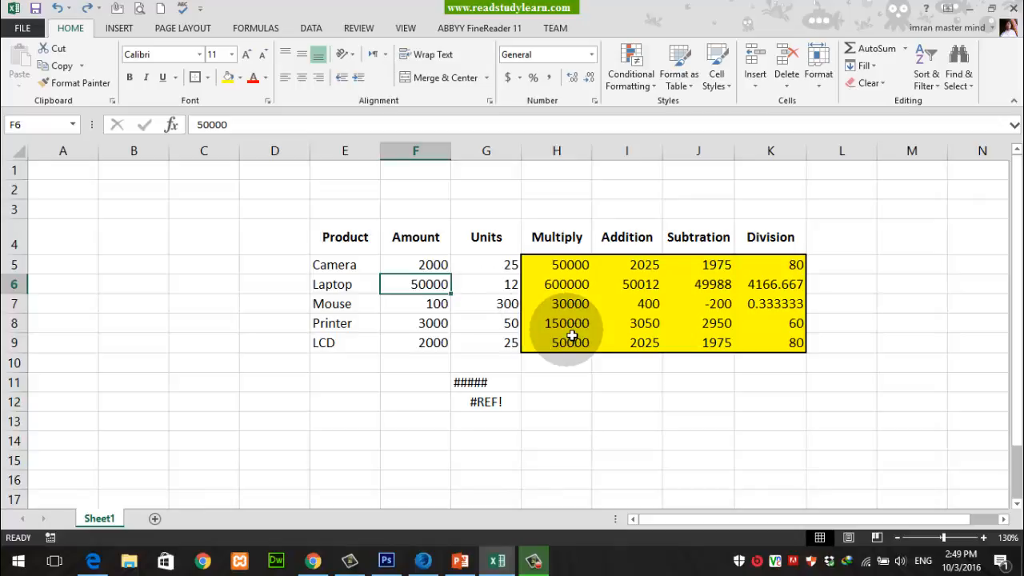
{"action": "left_click", "coordinate": [458, 290]}
{"action": "left_click", "coordinate": [443, 292]}
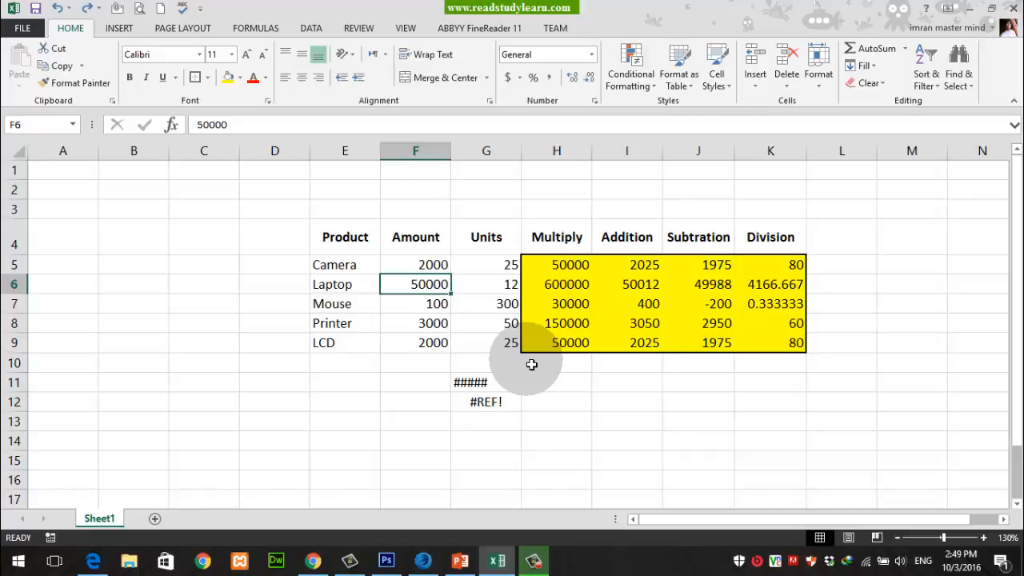
{"action": "left_click", "coordinate": [473, 291]}
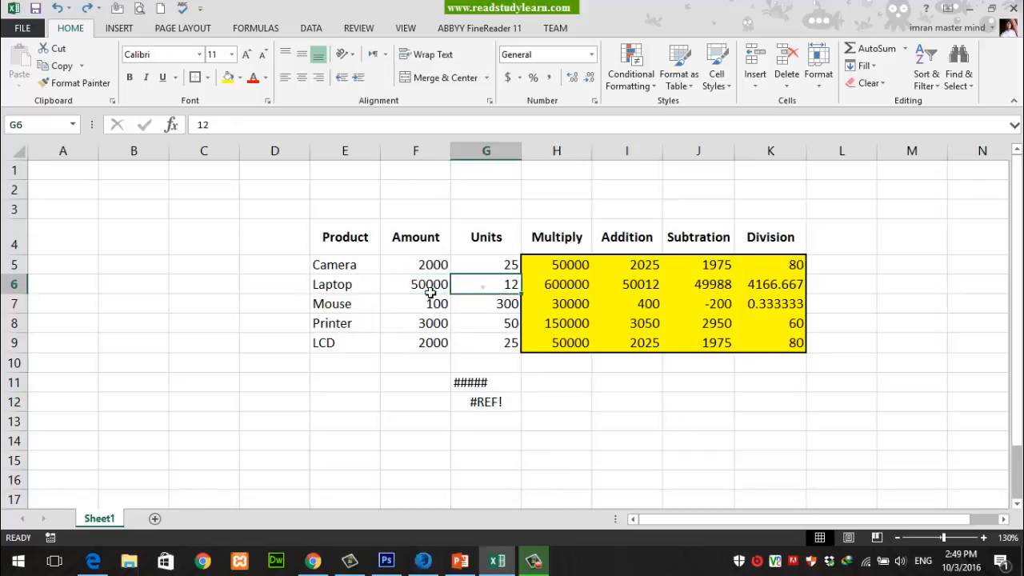
{"action": "key", "text": "Left"}
{"action": "key", "text": "ctrl+shift+d"}
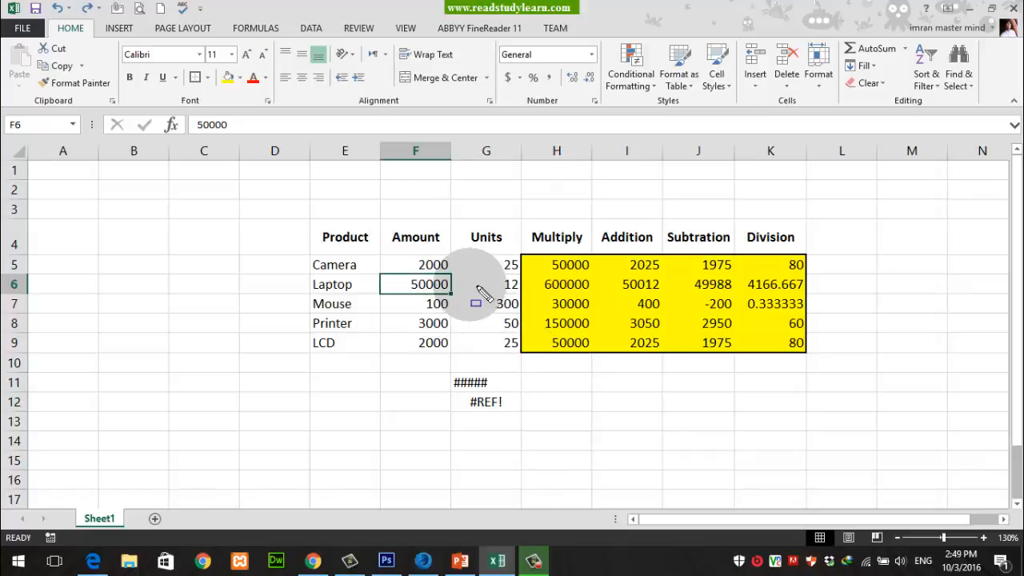
{"action": "mouse_move", "coordinate": [373, 250]}
{"action": "left_mouse_down"}
{"action": "mouse_move", "coordinate": [457, 304]}
{"action": "mouse_move", "coordinate": [531, 332]}
{"action": "mouse_move", "coordinate": [528, 303]}
{"action": "left_mouse_up"}
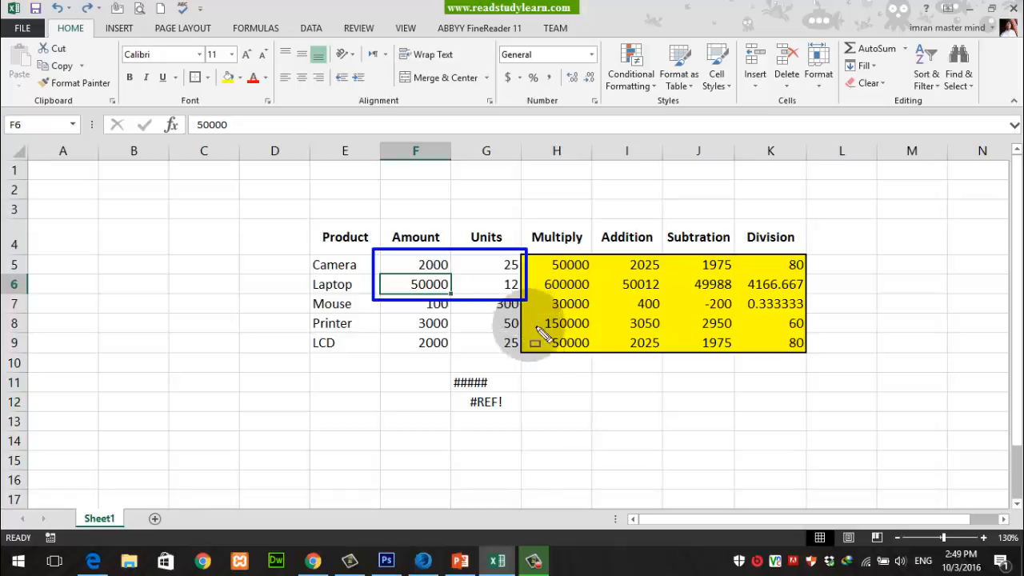
{"action": "left_click_drag", "start_coordinate": [438, 389], "coordinate": [531, 415]}
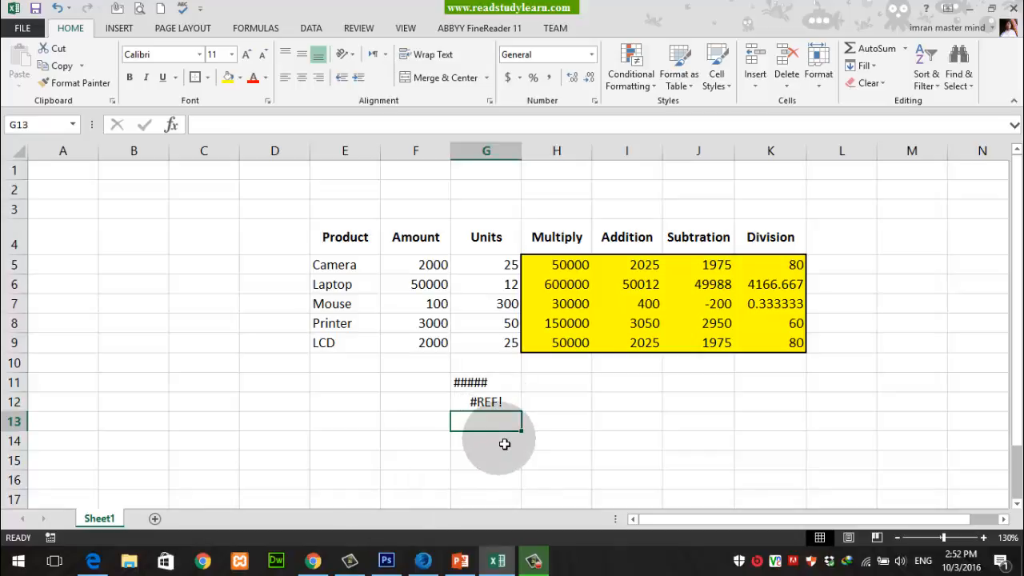
Enter the error #NAME? in cell G13, below #REF! in the error list.
{"action": "type", "text": "#"}
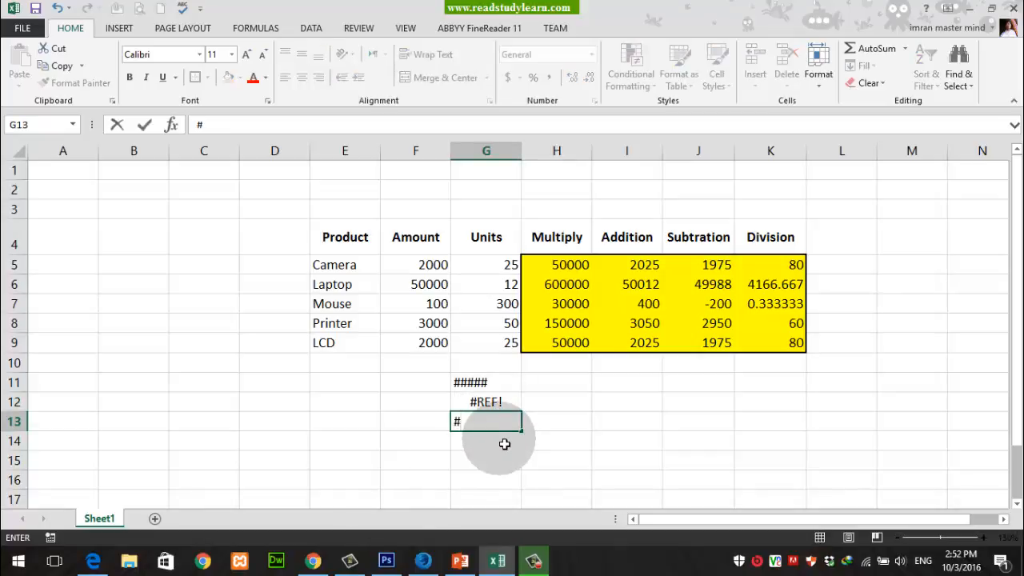
{"action": "type", "text": "NAME?"}
{"action": "key", "text": "Return"}
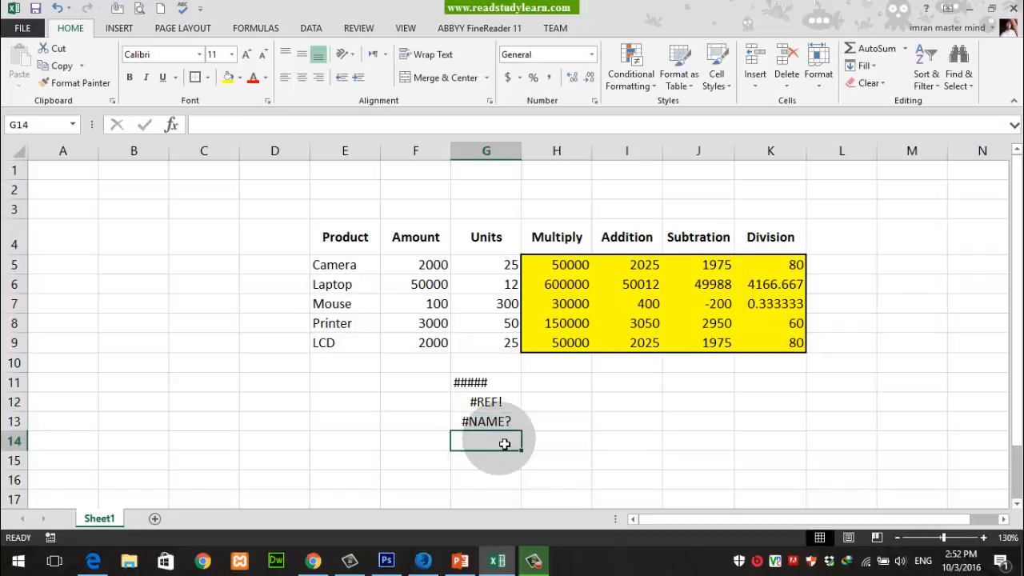
{"action": "left_click", "coordinate": [486, 421]}
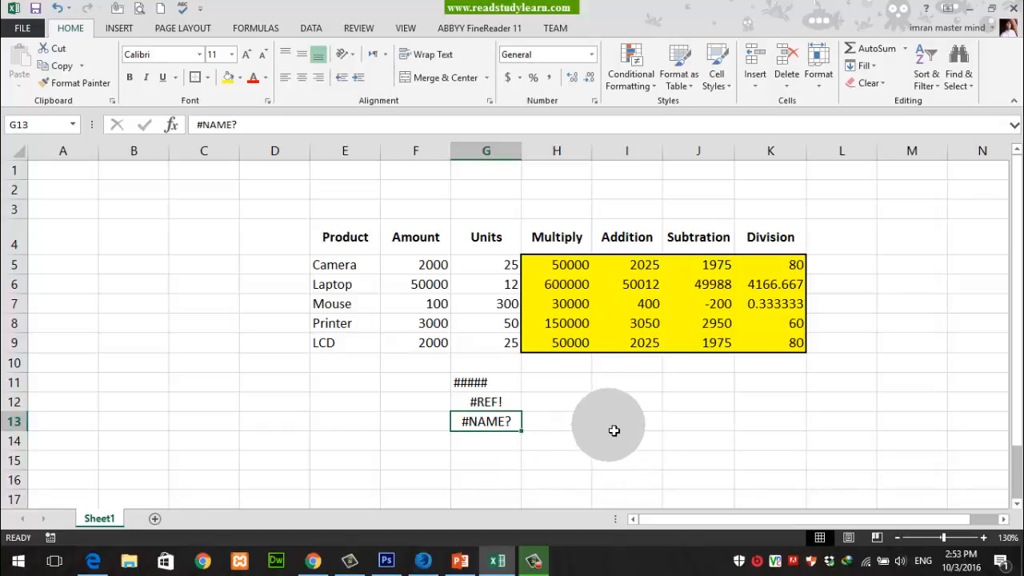
Change Laptop's Multiply formula in cell H6 to =F6*G6w and compare the result with the error listed in G13.
{"action": "left_click", "coordinate": [570, 287]}
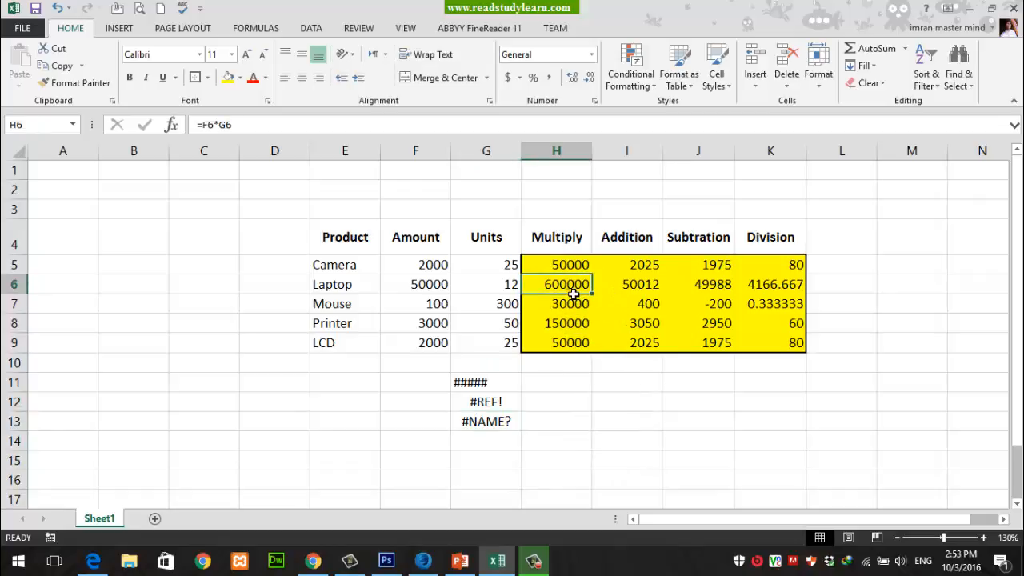
{"action": "left_click", "coordinate": [206, 128]}
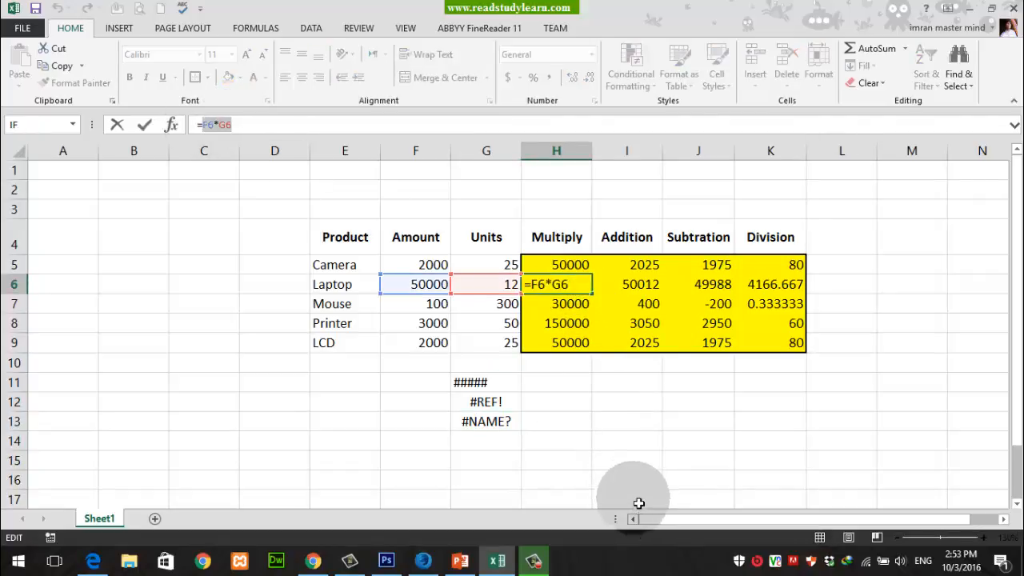
{"action": "double_click", "coordinate": [582, 293]}
{"action": "key", "text": "Escape"}
{"action": "double_click", "coordinate": [576, 291]}
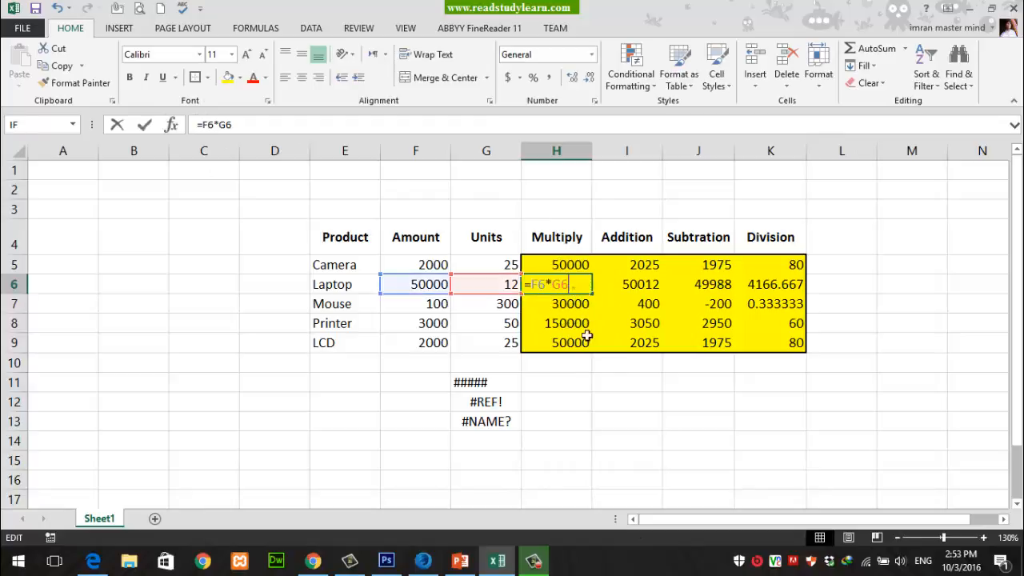
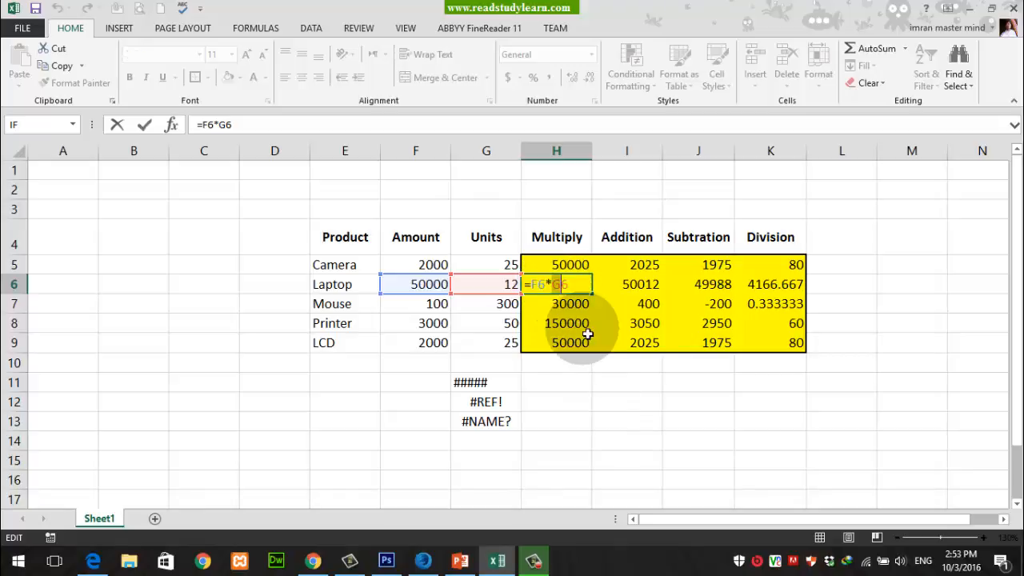
{"action": "left_click", "coordinate": [578, 290]}
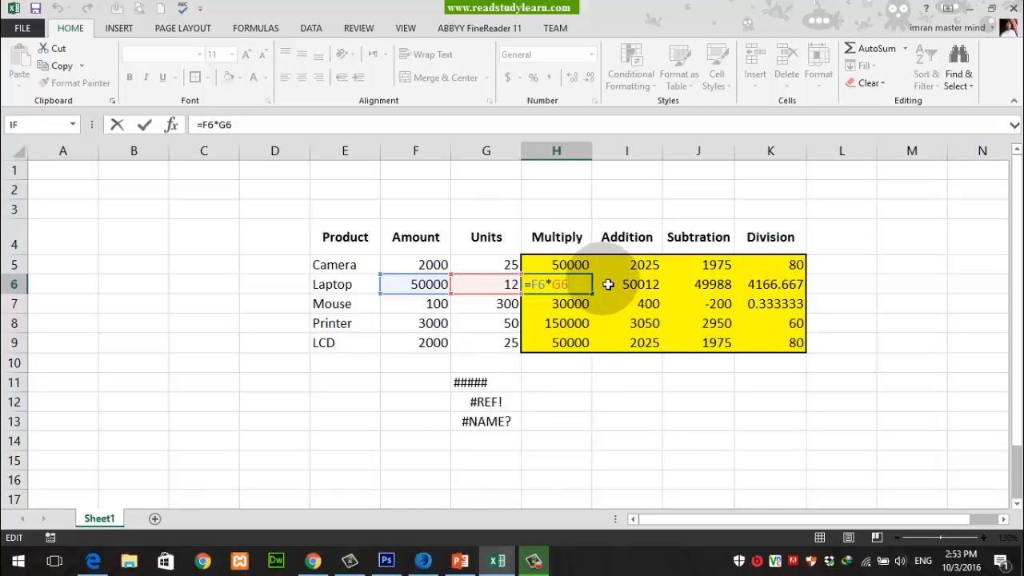
{"action": "type", "text": "w"}
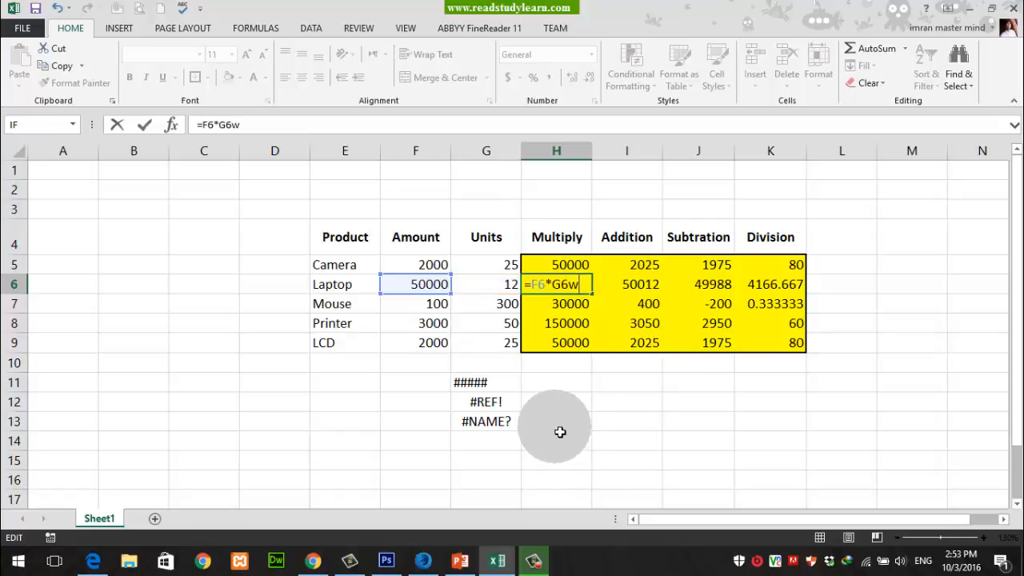
{"action": "key", "text": "Return"}
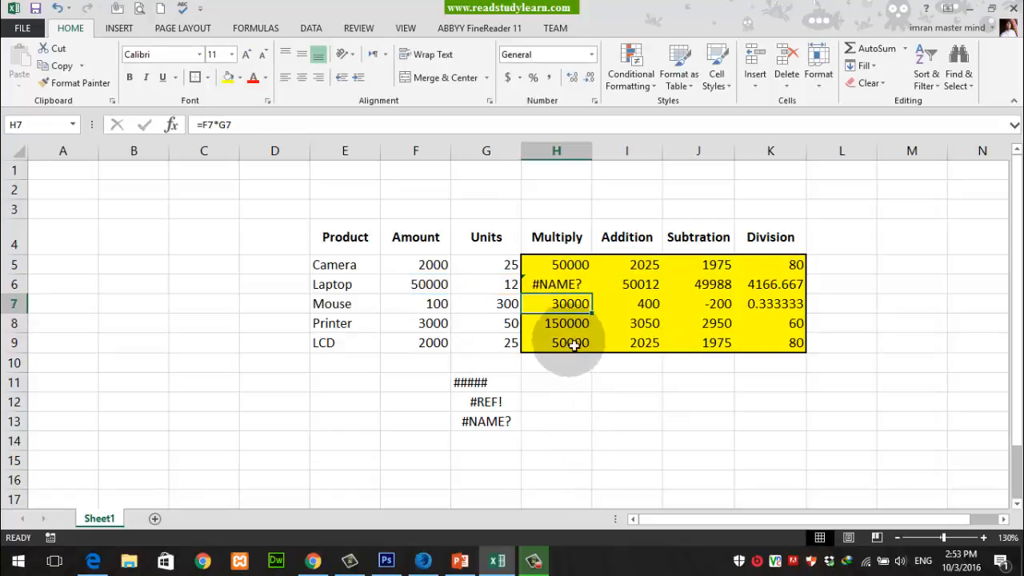
{"action": "left_click", "coordinate": [550, 285]}
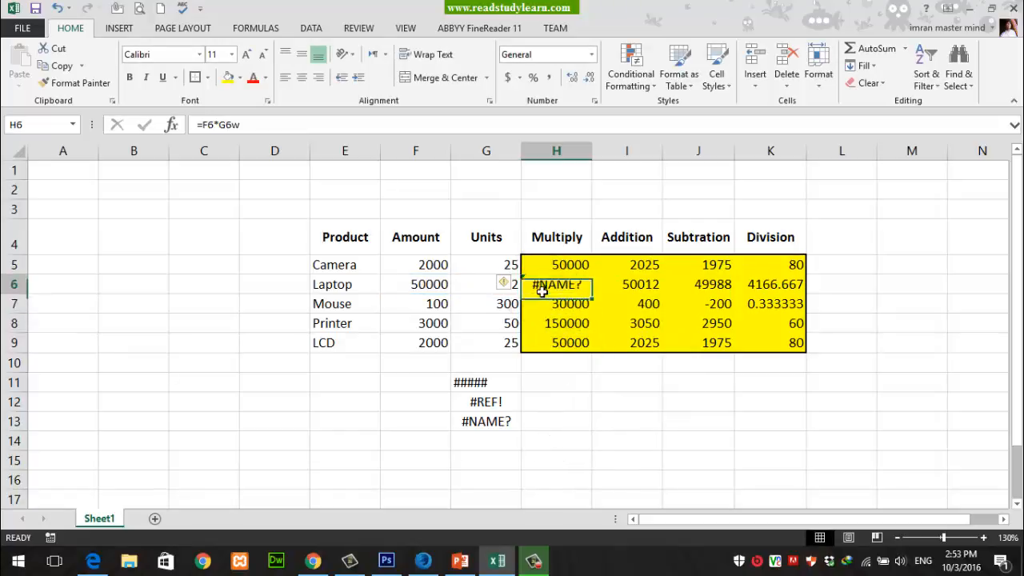
{"action": "left_click", "coordinate": [506, 420]}
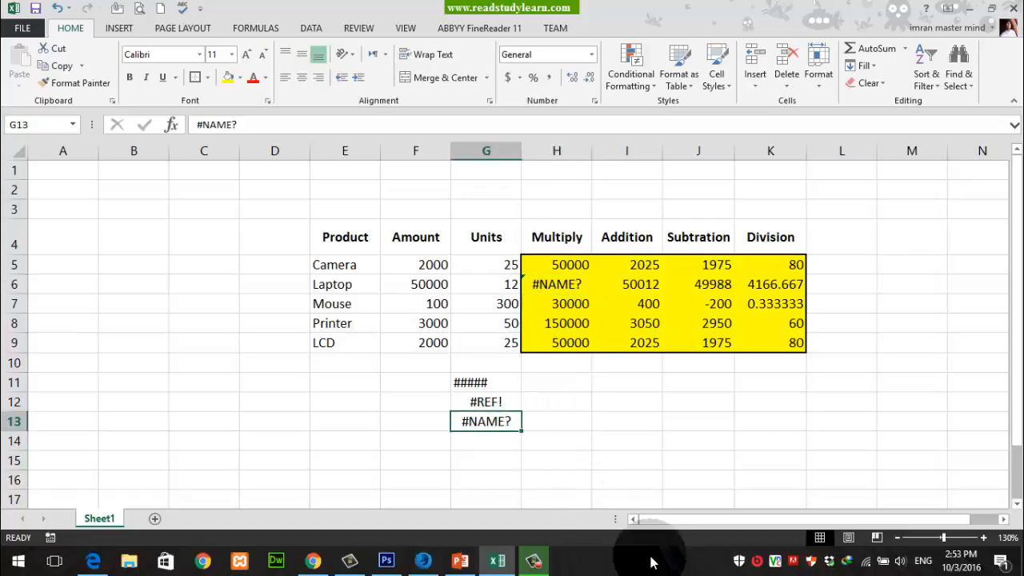
{"action": "left_click", "coordinate": [558, 284]}
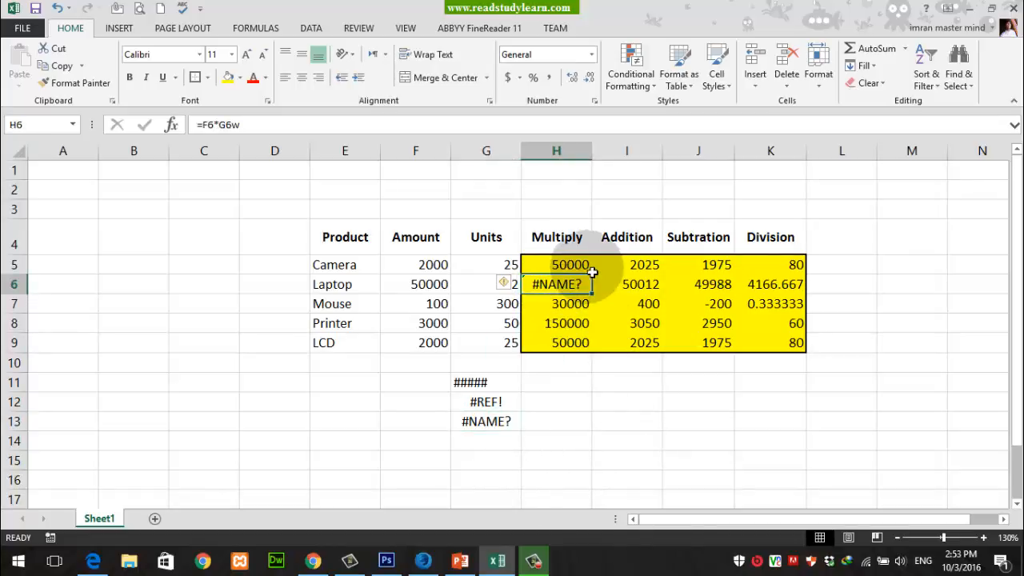
Correct Laptop's Multiply formula in cell H6 to =F6*G6.
{"action": "double_click", "coordinate": [586, 289]}
{"action": "key", "text": "BackSpace"}
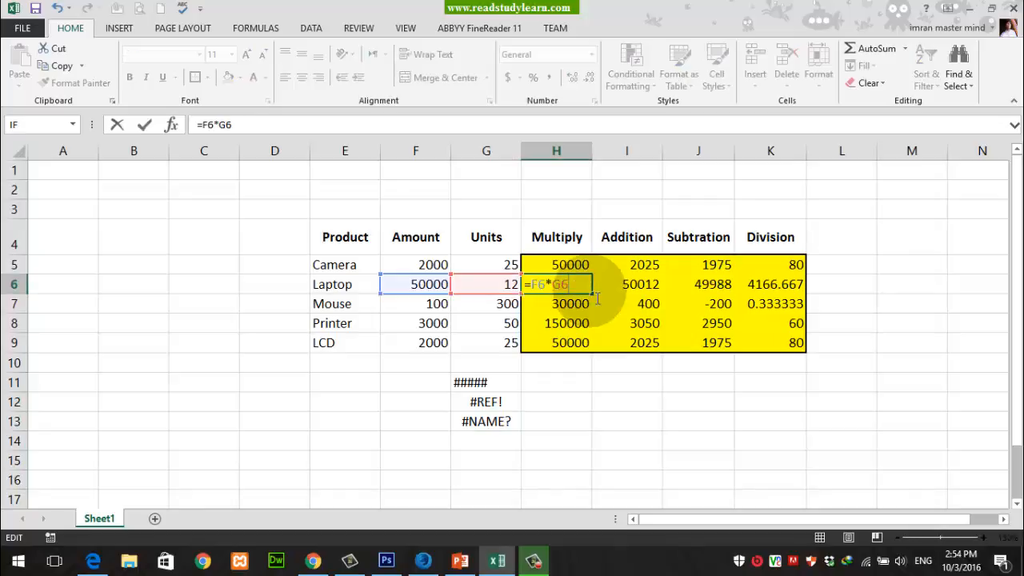
{"action": "key", "text": "Return"}
{"action": "left_click", "coordinate": [562, 280]}
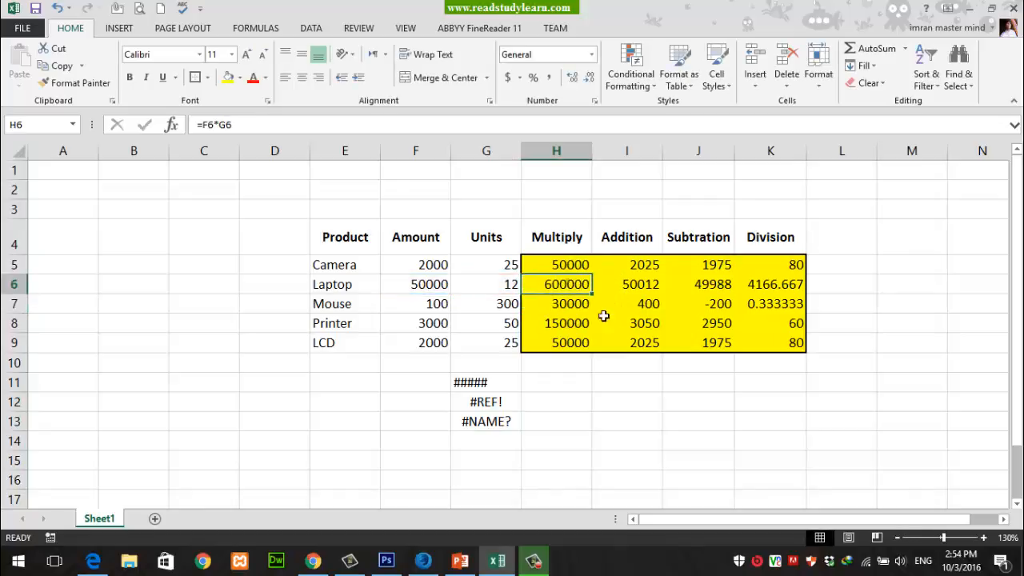
Review the errors listed in cells G11 to G13, view the Formulas slide in PowerPoint and return to Excel.
{"action": "left_click", "coordinate": [653, 357]}
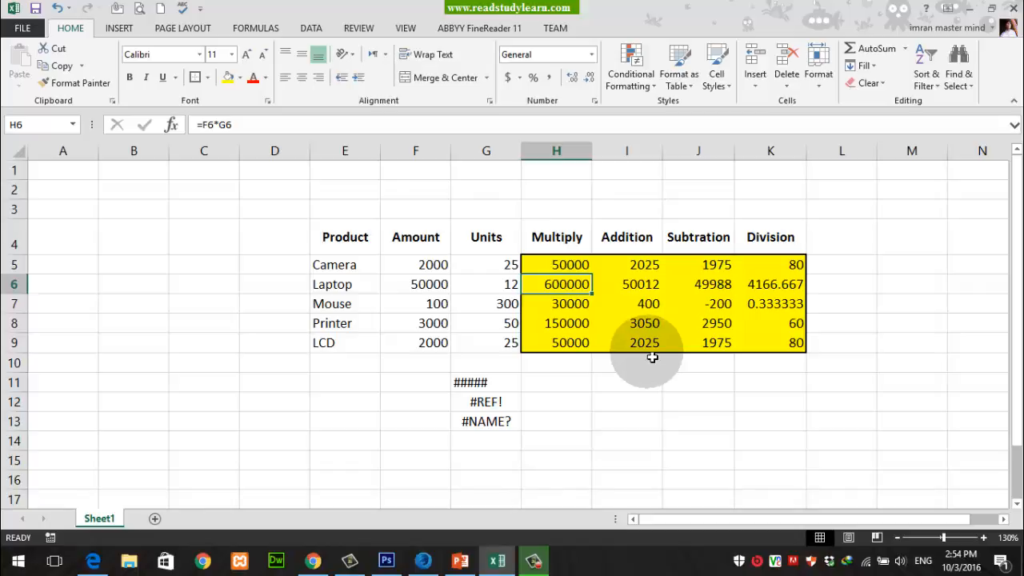
{"action": "left_click_drag", "start_coordinate": [472, 386], "coordinate": [500, 432]}
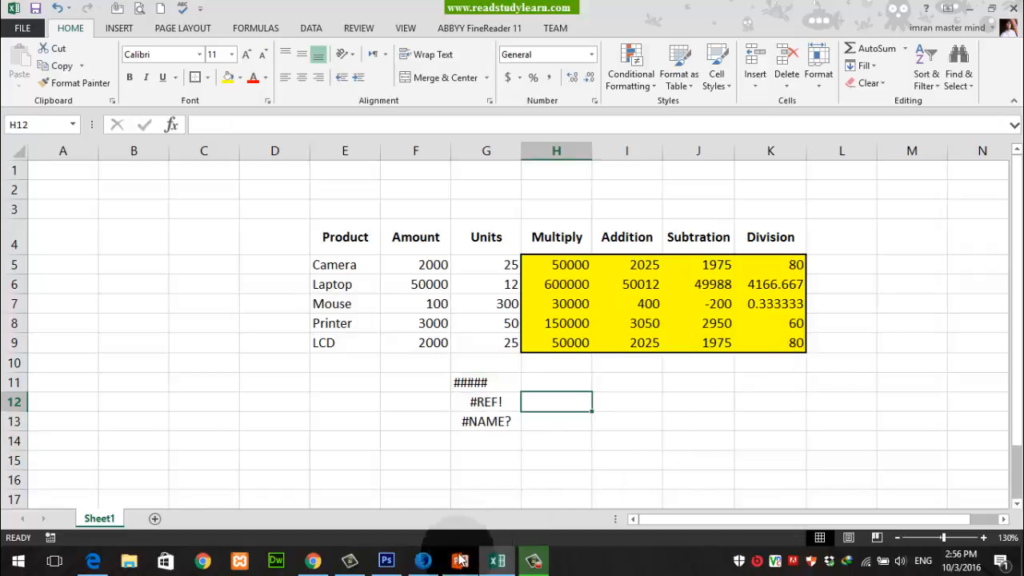
{"action": "left_click", "coordinate": [460, 560]}
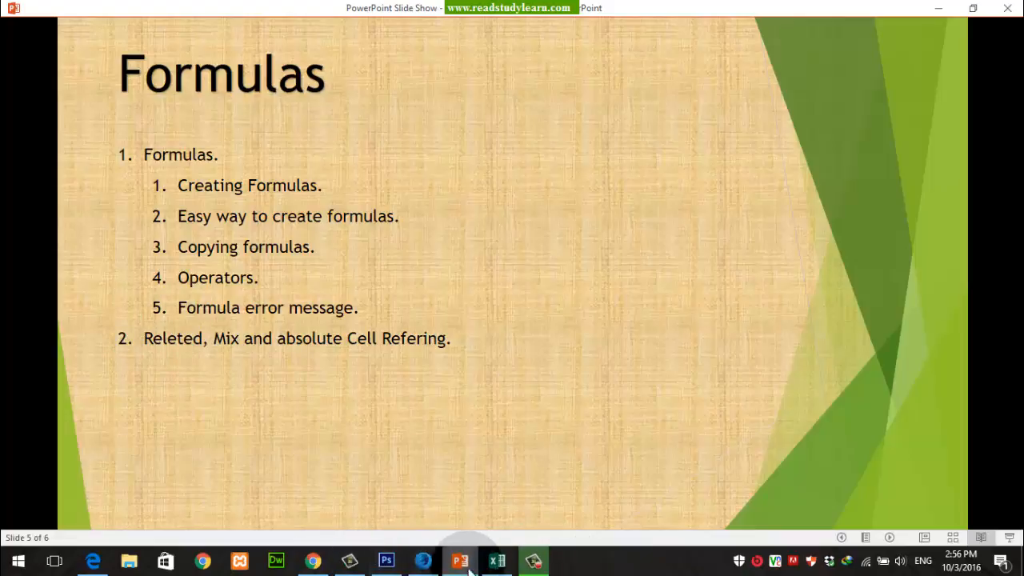
{"action": "left_click", "coordinate": [497, 564]}
Delete the Addition formulas for Laptop, Mouse, Printer and LCD in cells I6 to I9, keeping Camera's formula in I5.
{"action": "left_click", "coordinate": [785, 349]}
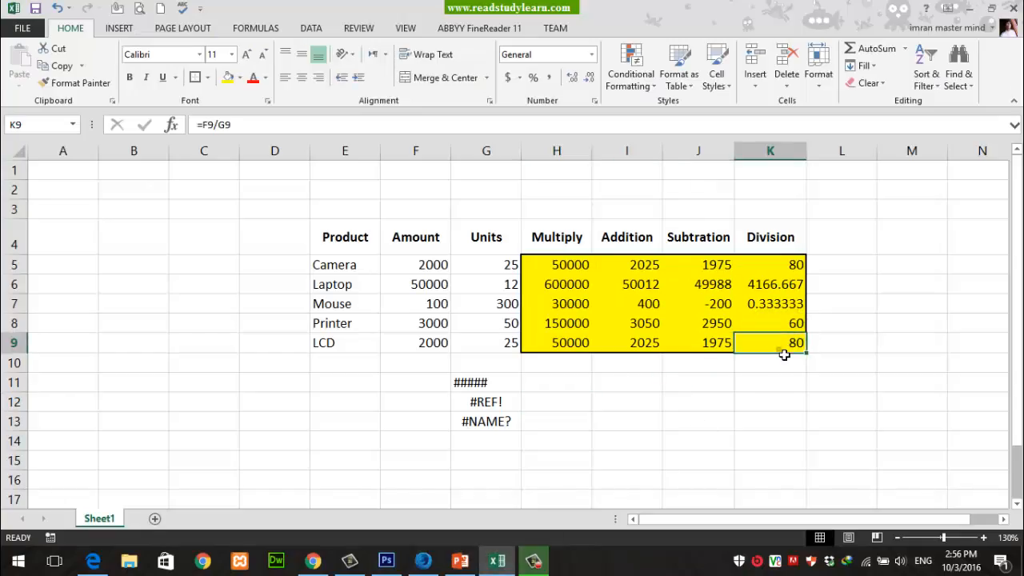
{"action": "left_click", "coordinate": [648, 288]}
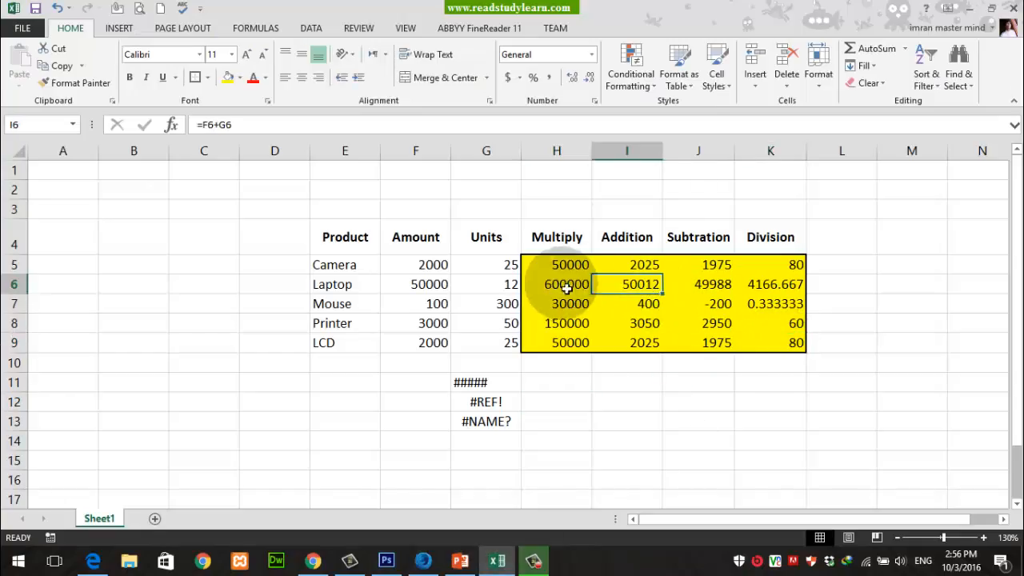
{"action": "left_click_drag", "start_coordinate": [631, 286], "coordinate": [634, 346]}
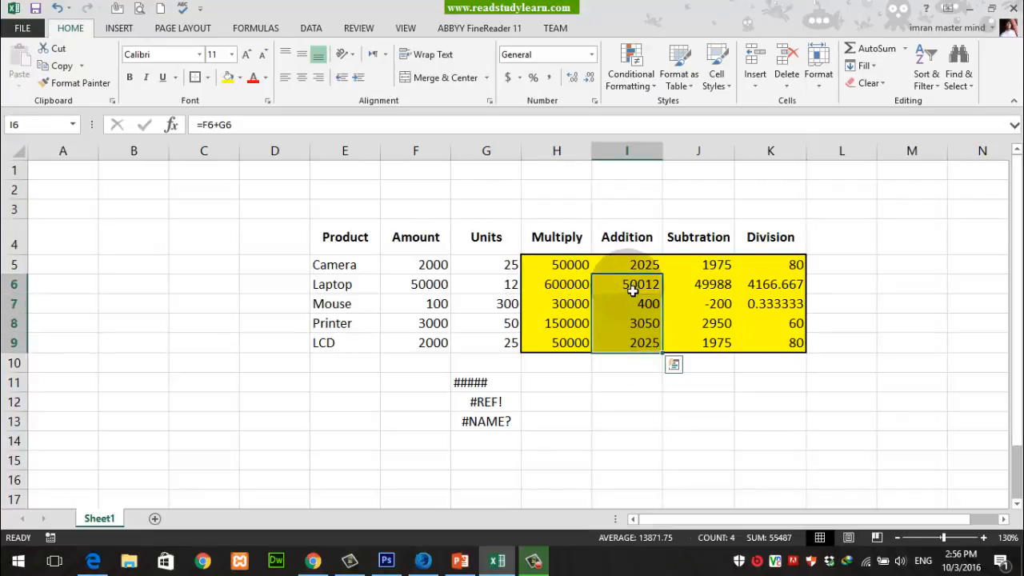
{"action": "left_click", "coordinate": [634, 269]}
{"action": "mouse_move", "coordinate": [634, 269]}
{"action": "left_mouse_down"}
{"action": "mouse_move", "coordinate": [637, 343]}
{"action": "mouse_move", "coordinate": [642, 261]}
{"action": "mouse_move", "coordinate": [640, 269]}
{"action": "left_mouse_up"}
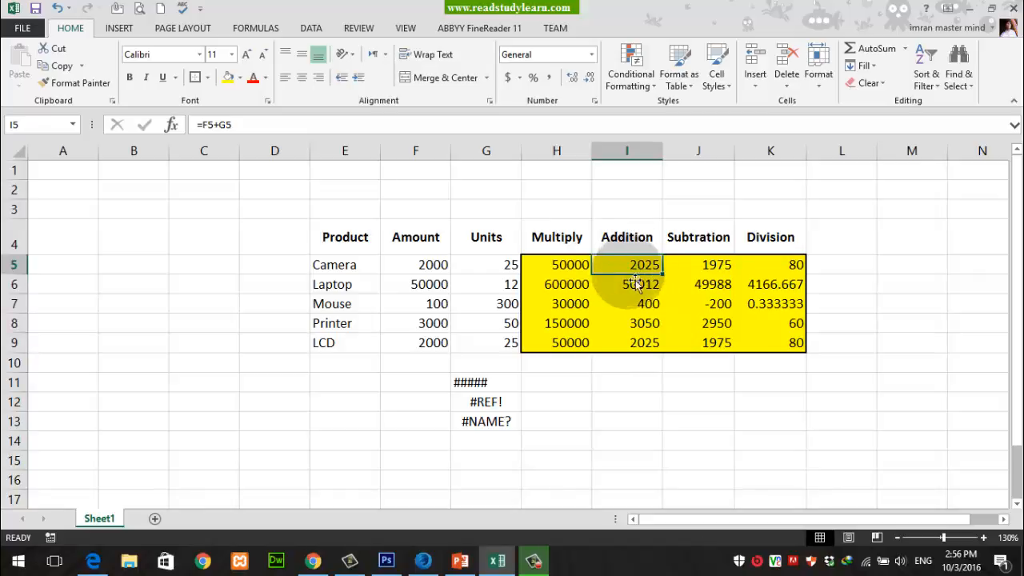
{"action": "left_click_drag", "start_coordinate": [631, 289], "coordinate": [631, 352]}
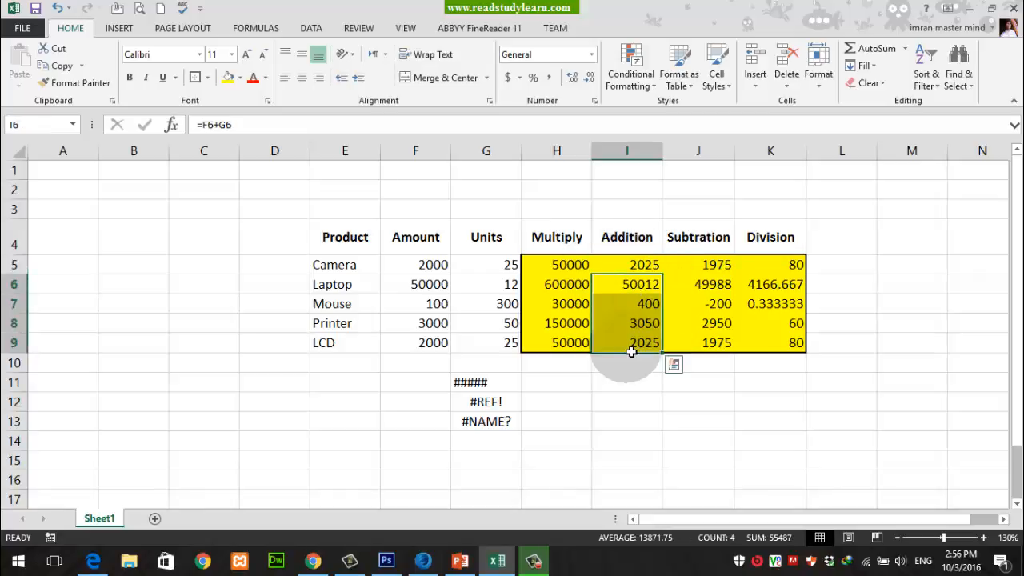
{"action": "key", "text": "Delete"}
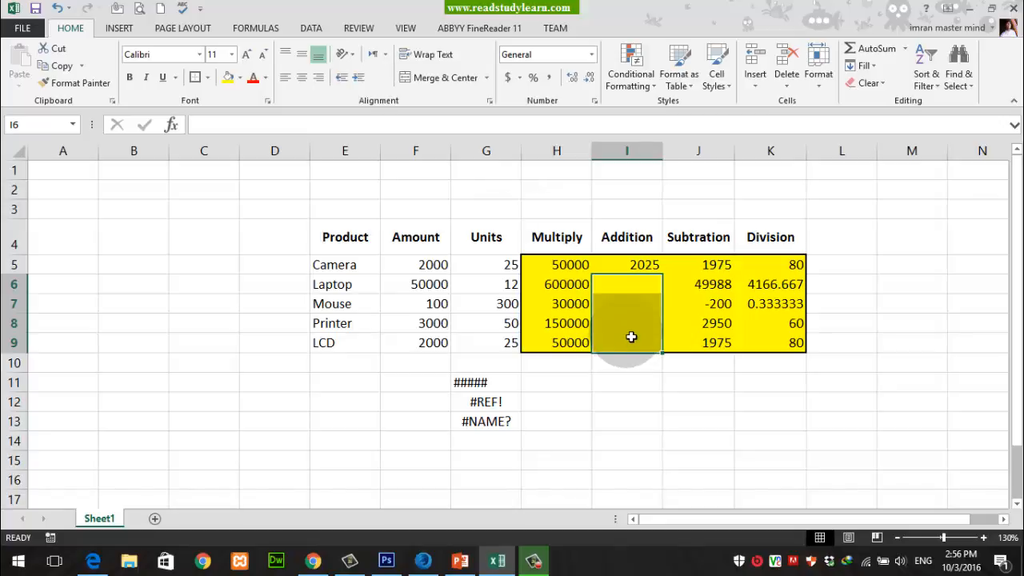
Switch to the PowerPoint slide show to check the Formulas topic list, and go back to the Excel workbook.
{"action": "left_click", "coordinate": [497, 561]}
{"action": "left_click", "coordinate": [498, 563]}
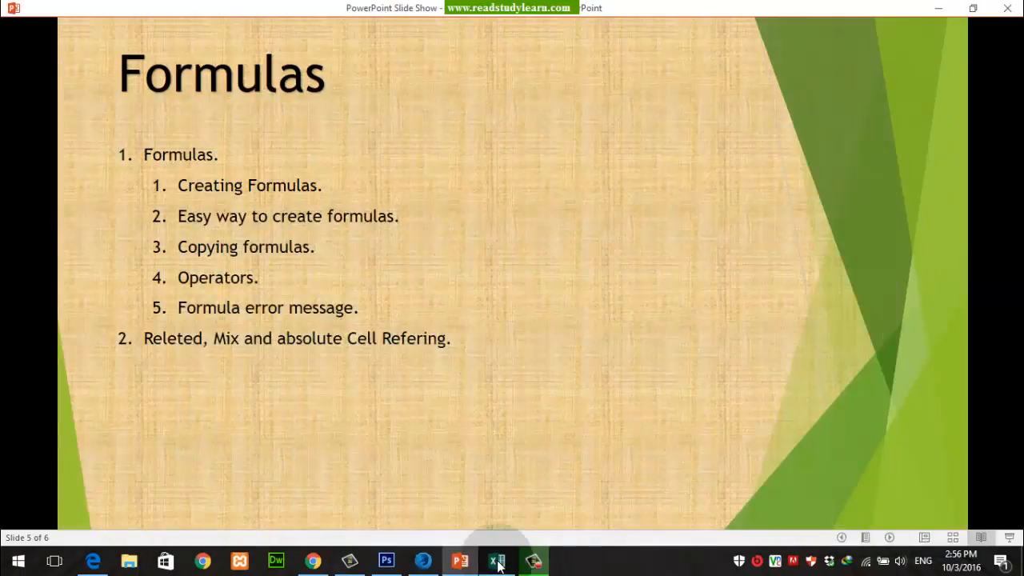
Return to the Excel workbook and examine Camera's Addition formula in cell I5 and the empty cells I6 to I9.
{"action": "left_click", "coordinate": [497, 563]}
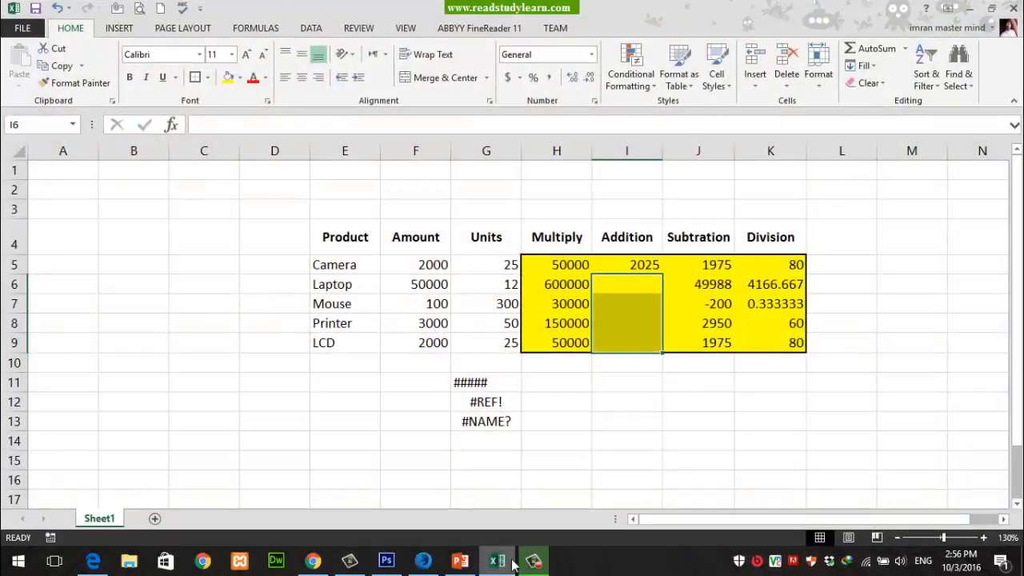
{"action": "left_click", "coordinate": [649, 270]}
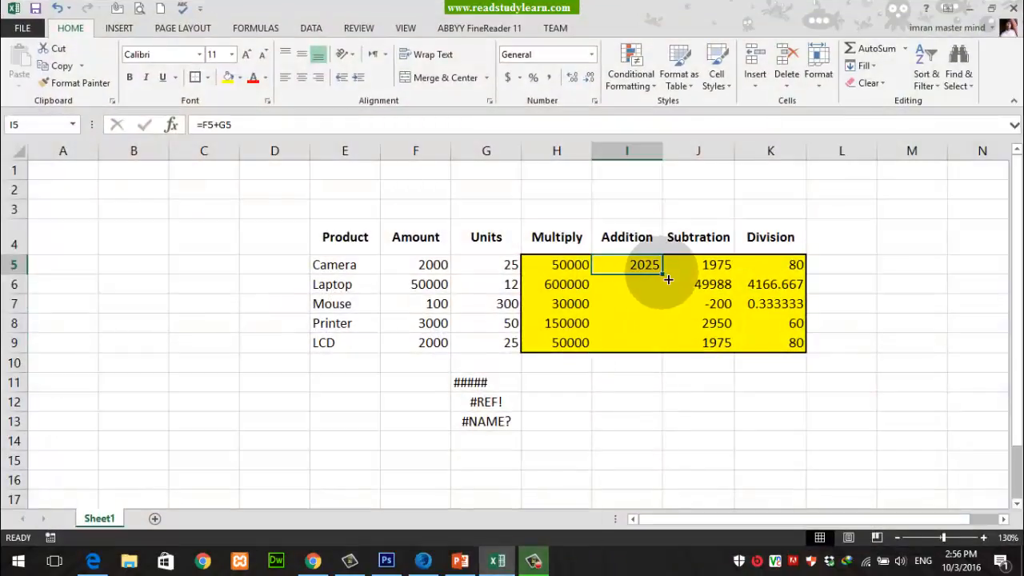
{"action": "left_click", "coordinate": [643, 283]}
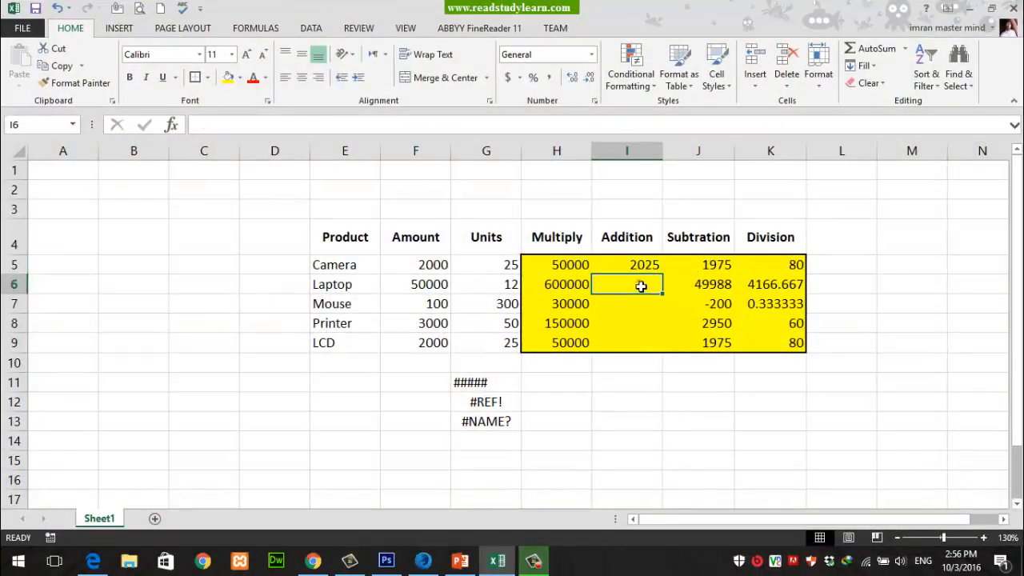
{"action": "left_click", "coordinate": [622, 270]}
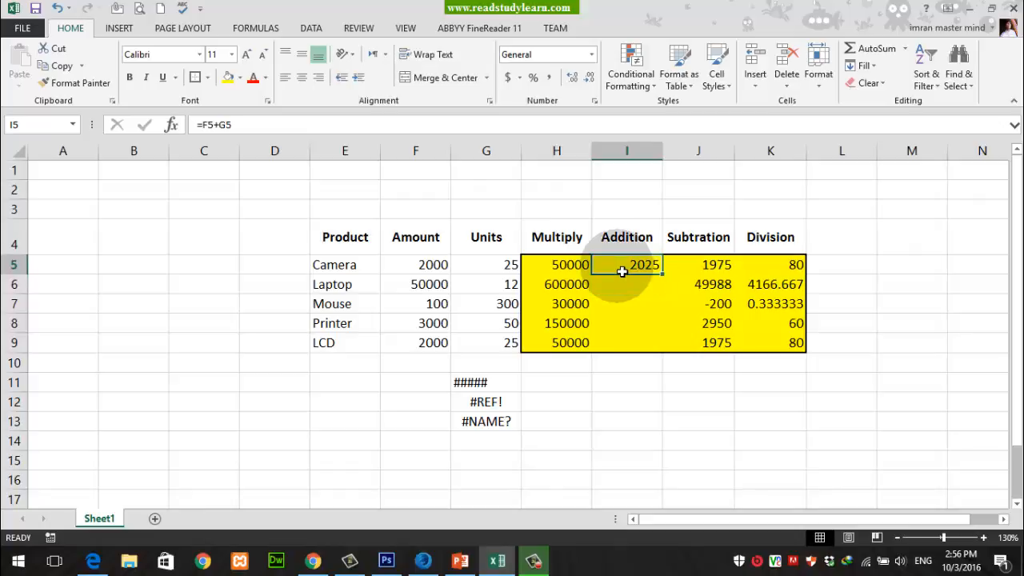
{"action": "left_click", "coordinate": [206, 126]}
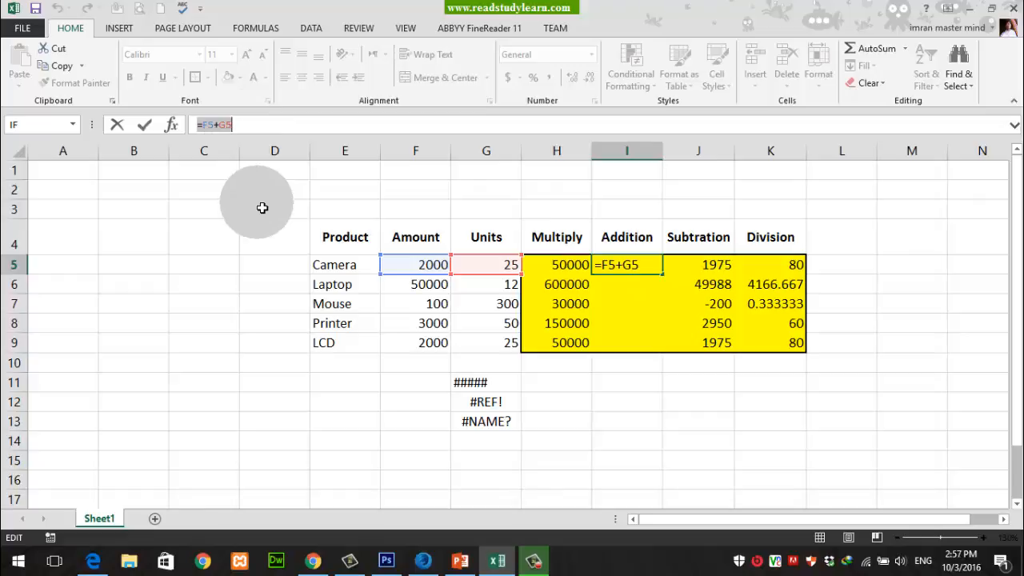
{"action": "left_click", "coordinate": [638, 289]}
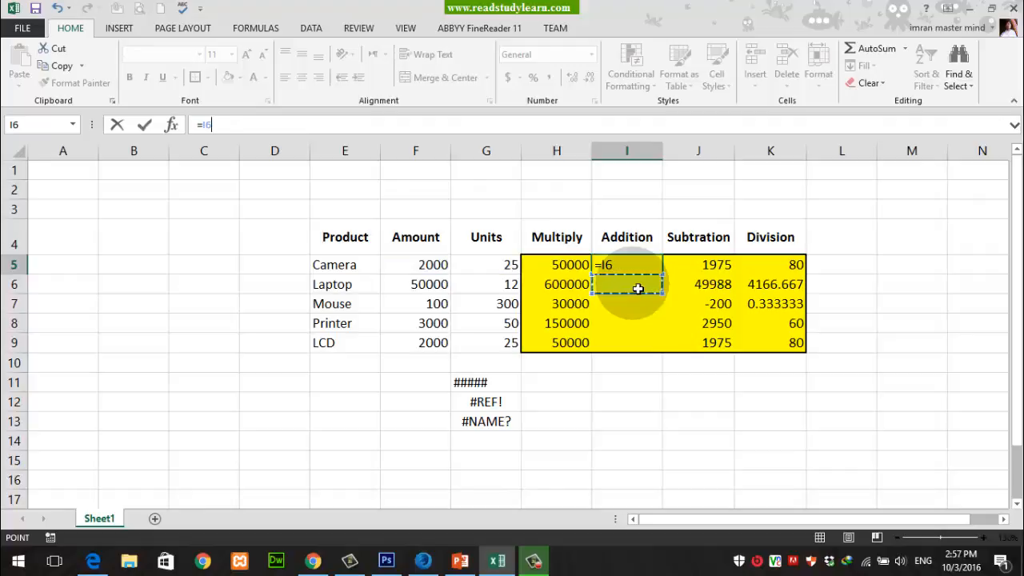
{"action": "key", "text": "Escape"}
{"action": "left_click_drag", "start_coordinate": [637, 284], "coordinate": [638, 348]}
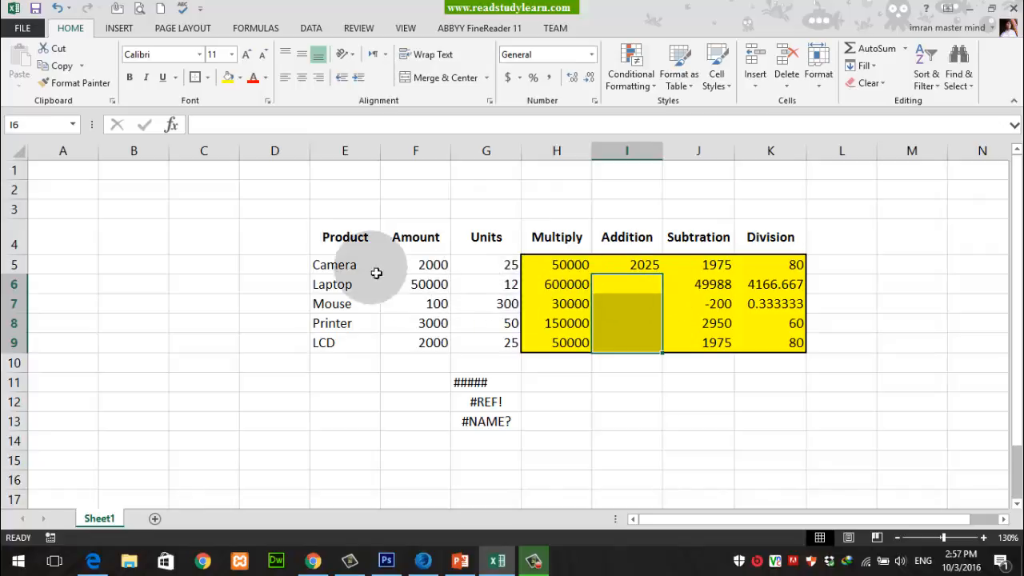
Inspect the cell references inside Camera's Addition formula, leave it unedited, and review the cells still needing the formula.
{"action": "left_click", "coordinate": [621, 272]}
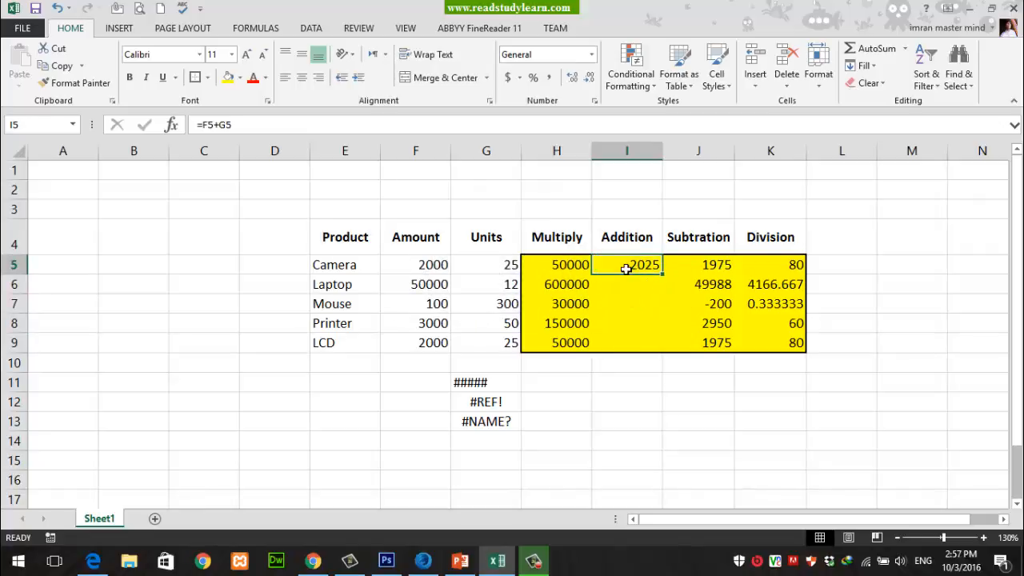
{"action": "double_click", "coordinate": [626, 270]}
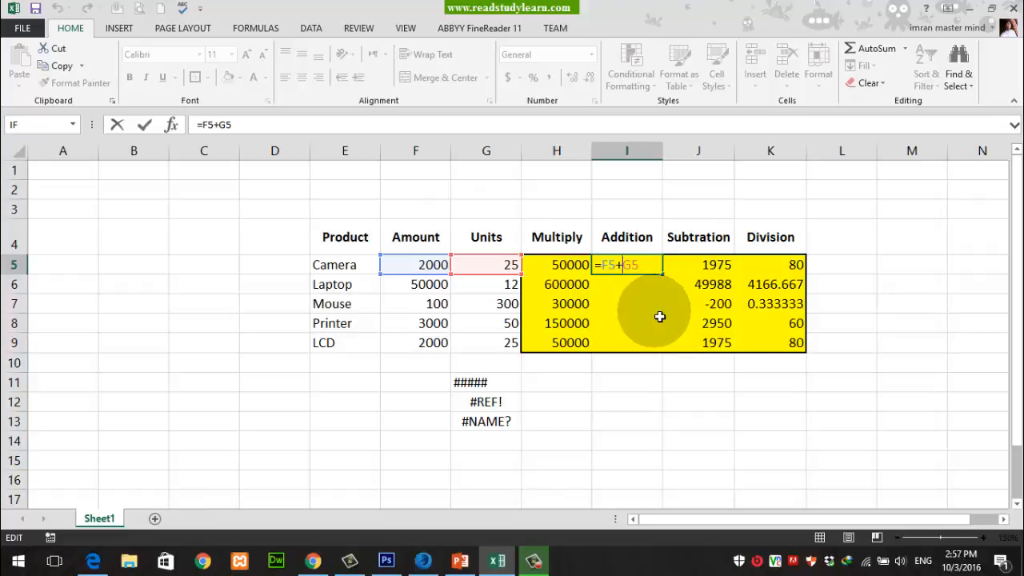
{"action": "left_click", "coordinate": [611, 306]}
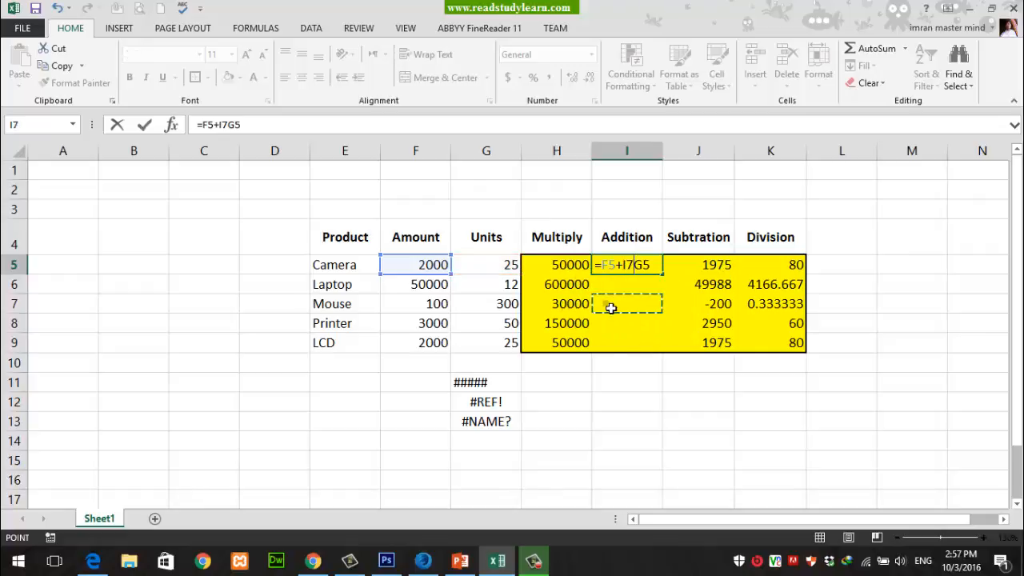
{"action": "key", "text": "Escape"}
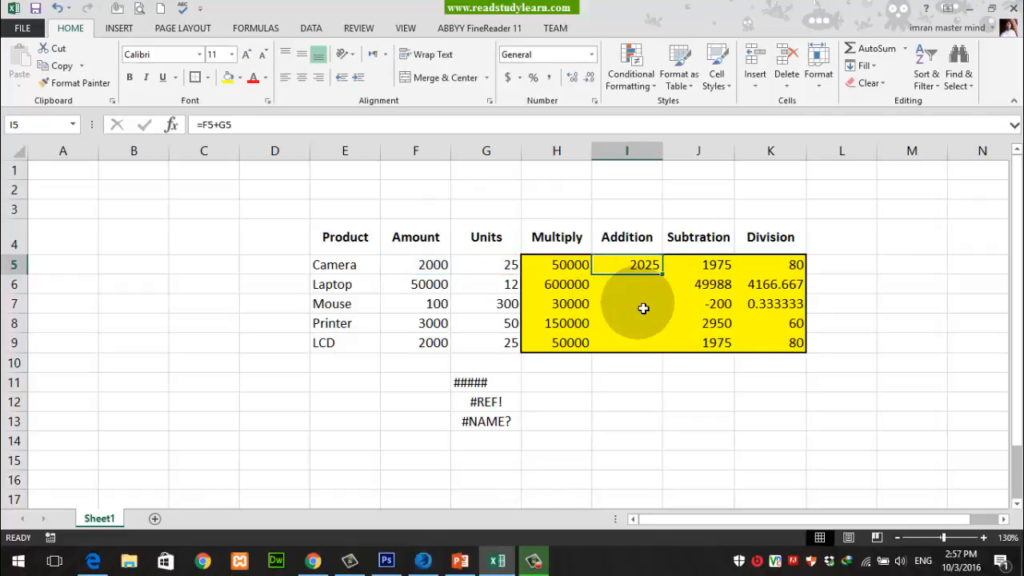
{"action": "key", "text": "Return"}
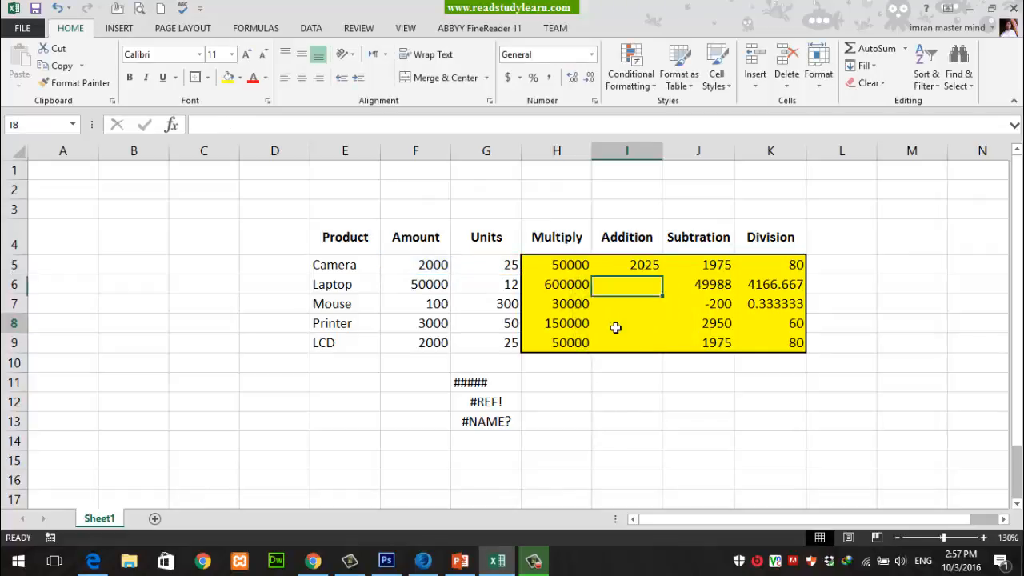
{"action": "left_click", "coordinate": [615, 328]}
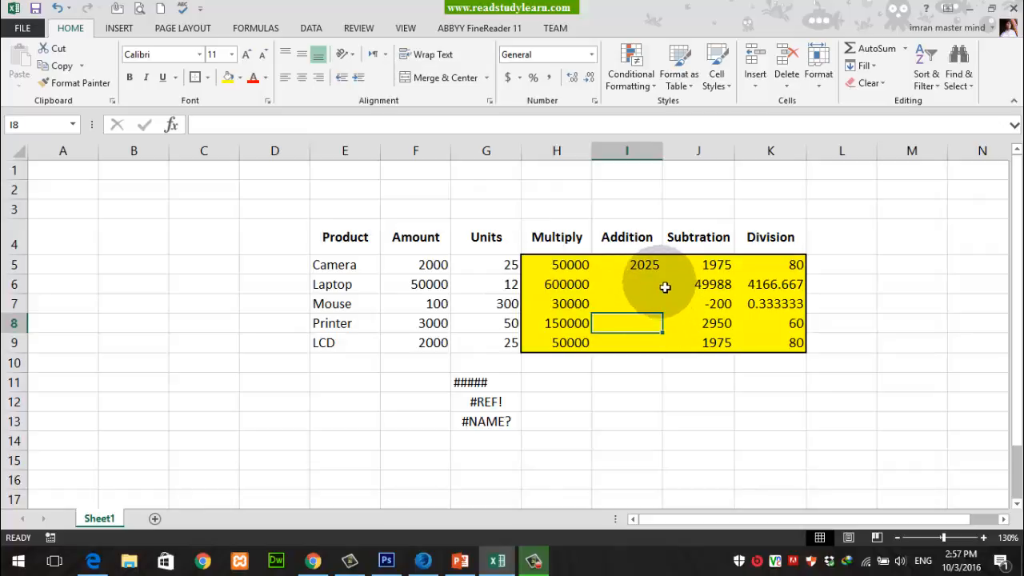
{"action": "mouse_move", "coordinate": [663, 285]}
{"action": "left_mouse_down"}
{"action": "mouse_move", "coordinate": [653, 340]}
{"action": "mouse_move", "coordinate": [652, 281]}
{"action": "left_mouse_up"}
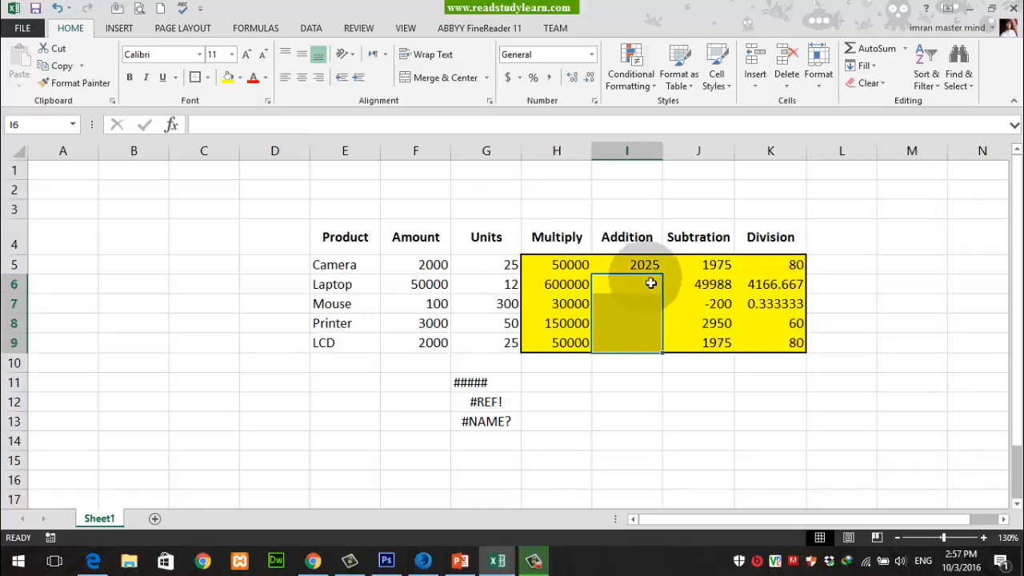
Fill Camera's Addition formula from cell I5 down to I9 for Laptop, Mouse, Printer and LCD.
{"action": "left_click", "coordinate": [652, 267]}
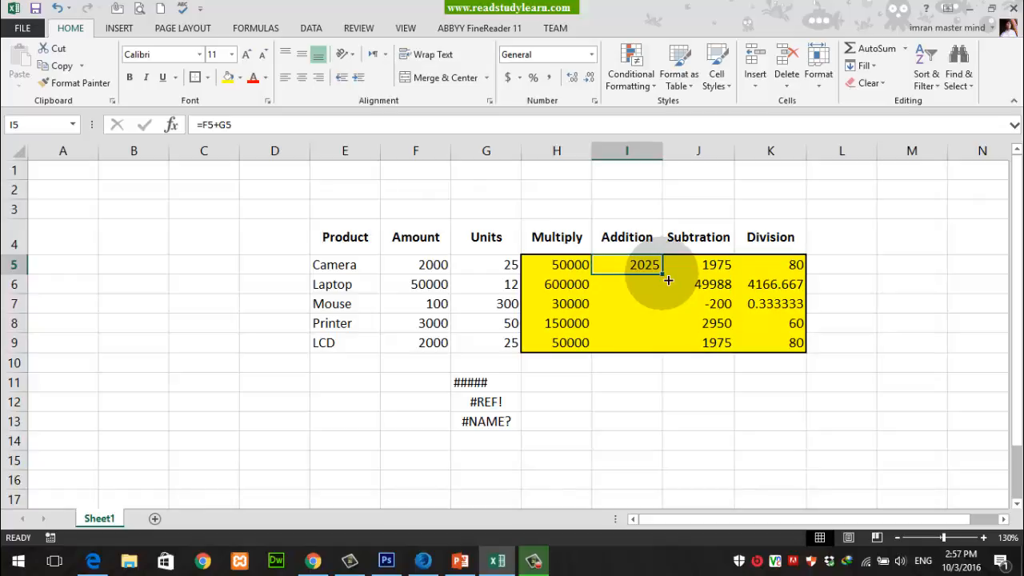
{"action": "left_click_drag", "start_coordinate": [668, 280], "coordinate": [668, 280]}
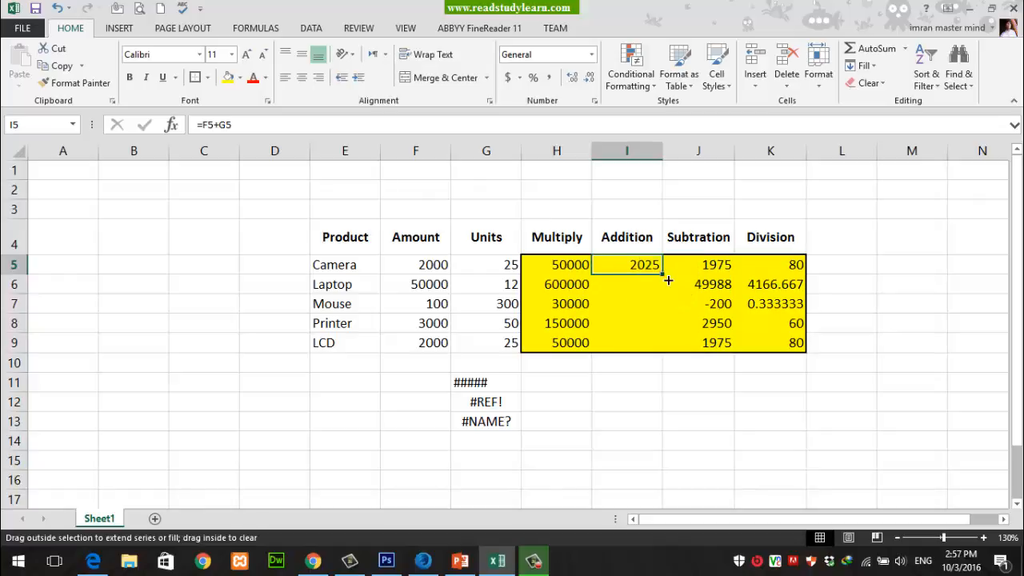
{"action": "left_click_drag", "start_coordinate": [669, 280], "coordinate": [671, 352]}
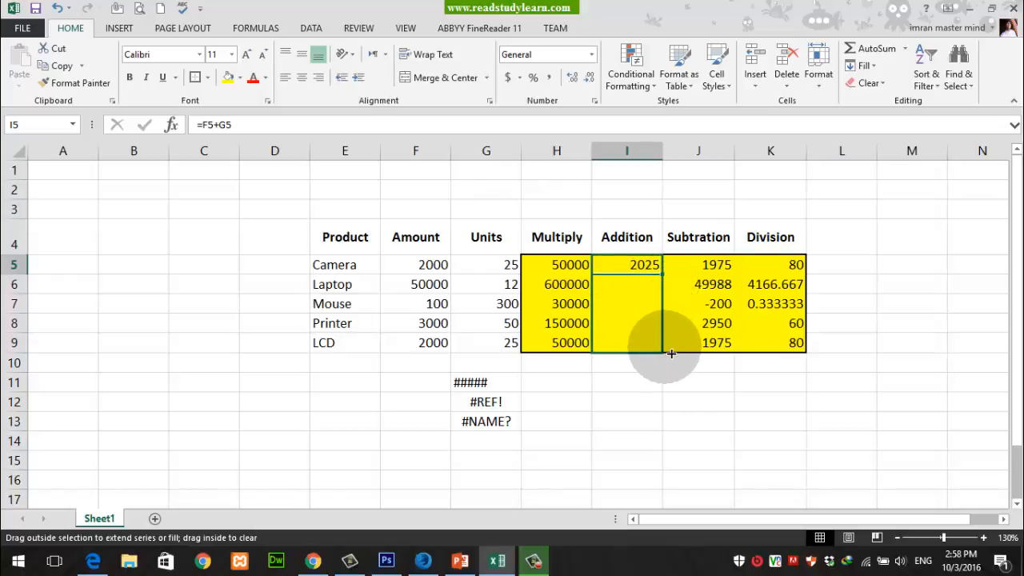
{"action": "left_click_drag", "start_coordinate": [672, 352], "coordinate": [669, 354]}
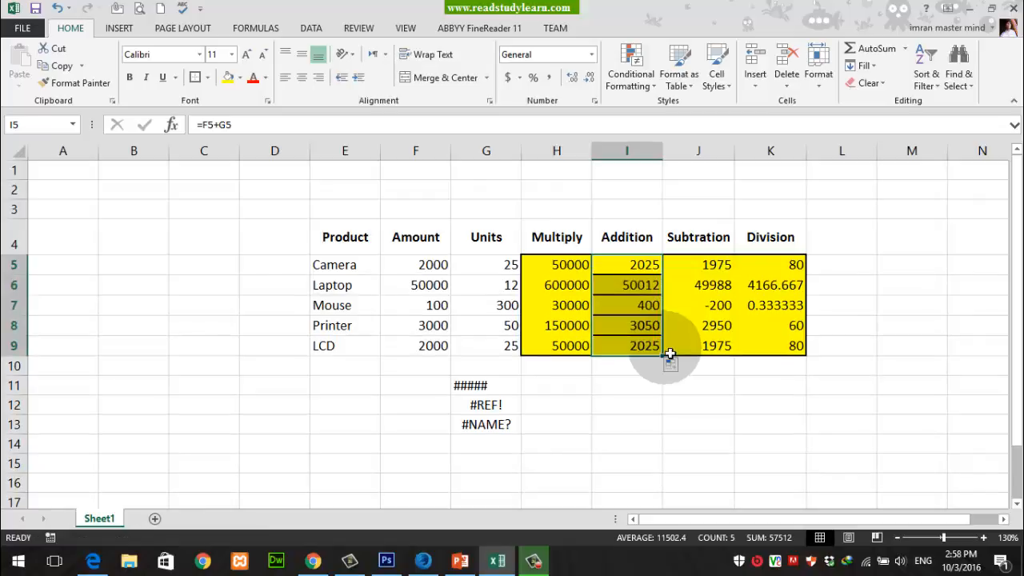
{"action": "left_click", "coordinate": [723, 408]}
Compare the Addition formulas in cells I5 to I9, checking how the row references shift for each product.
{"action": "left_click", "coordinate": [637, 286]}
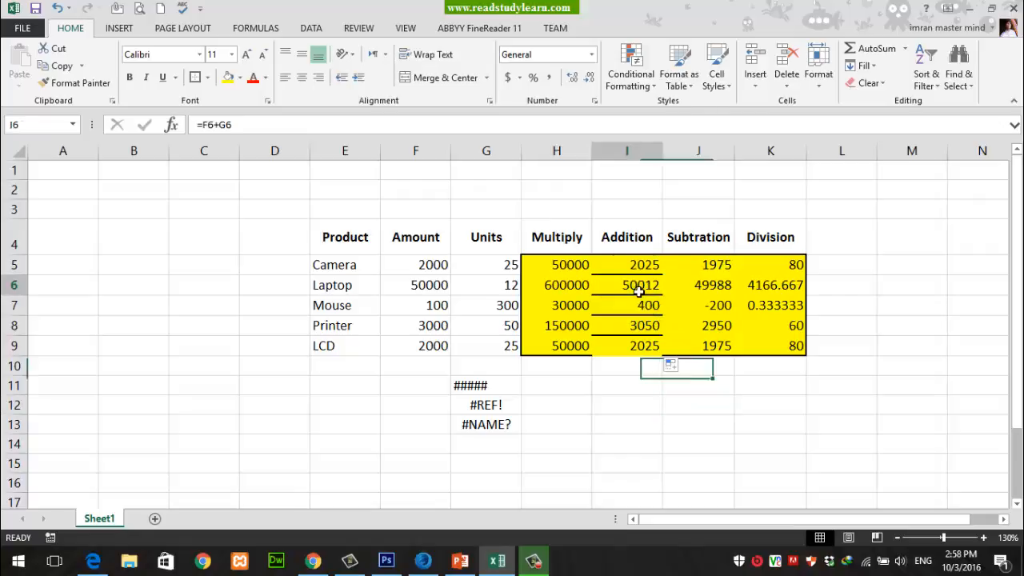
{"action": "left_click", "coordinate": [644, 269]}
{"action": "left_click", "coordinate": [640, 291]}
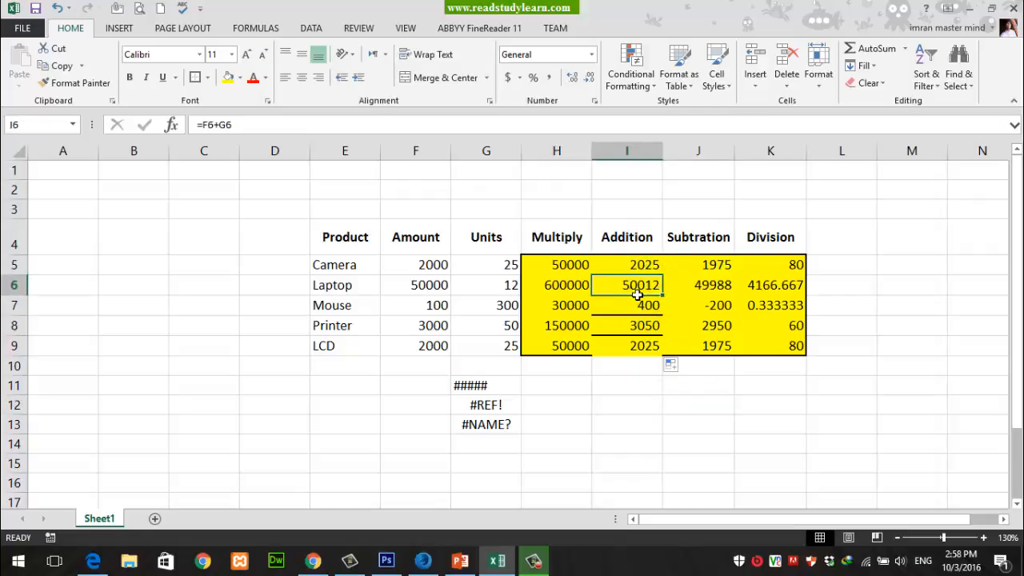
{"action": "left_click", "coordinate": [645, 311]}
{"action": "left_click", "coordinate": [646, 325]}
{"action": "left_click", "coordinate": [647, 345]}
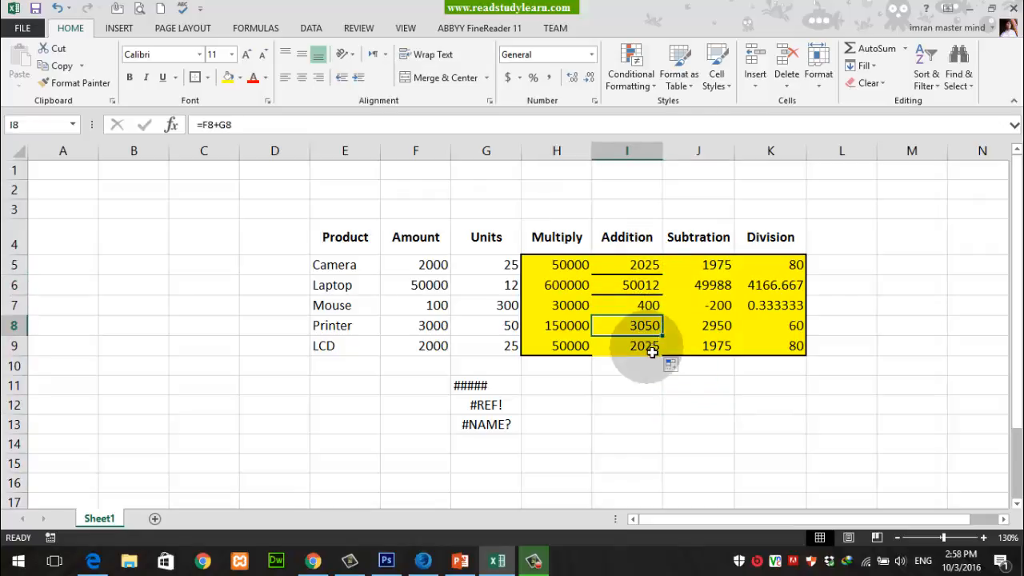
{"action": "left_click_drag", "start_coordinate": [640, 265], "coordinate": [644, 346]}
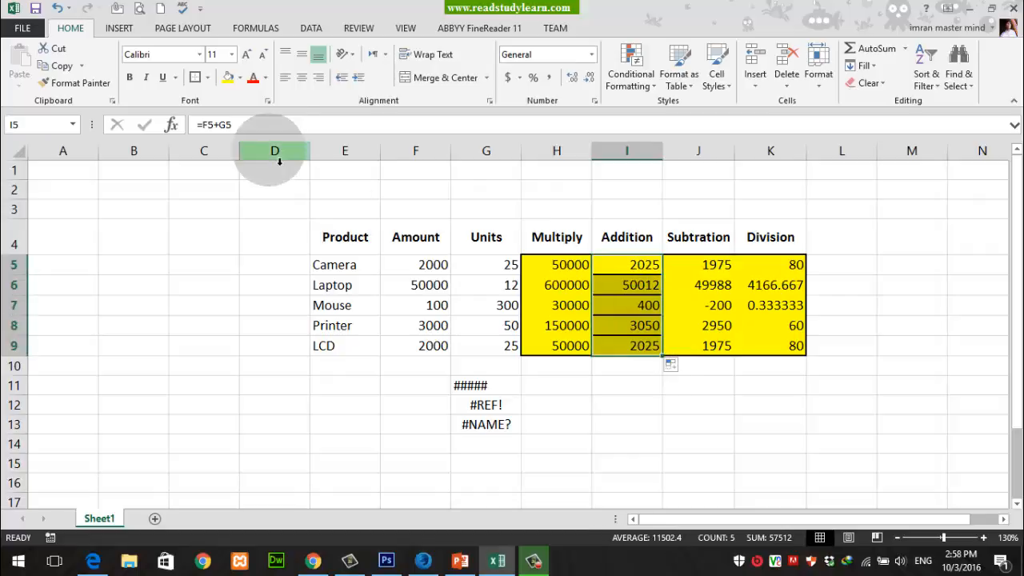
Inspect the cells referenced by the Laptop, Mouse, Printer and LCD Addition formulas, leaving each formula unedited.
{"action": "left_click", "coordinate": [617, 287]}
{"action": "double_click", "coordinate": [617, 287]}
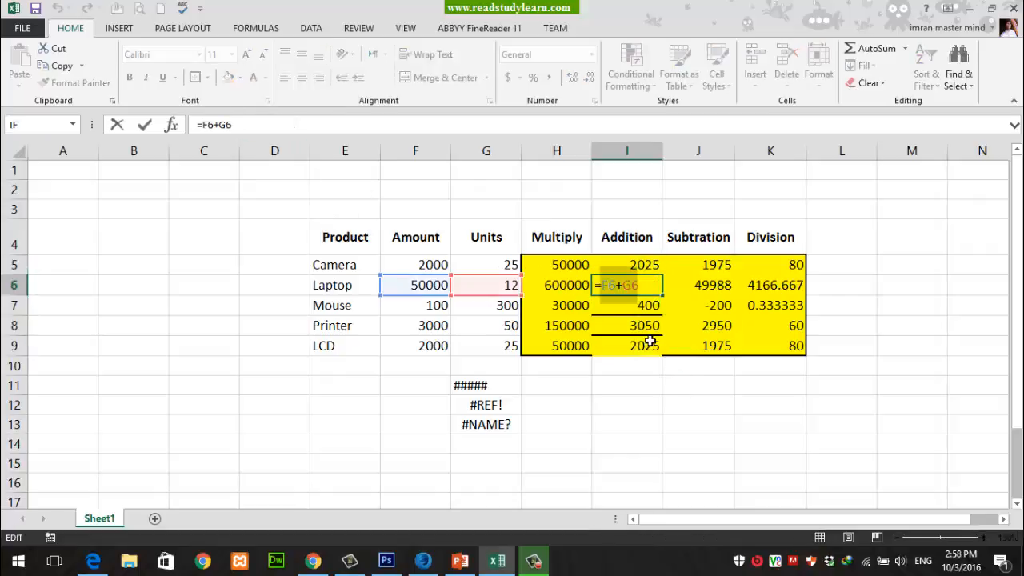
{"action": "key", "text": "Escape"}
{"action": "double_click", "coordinate": [638, 309]}
{"action": "key", "text": "Escape"}
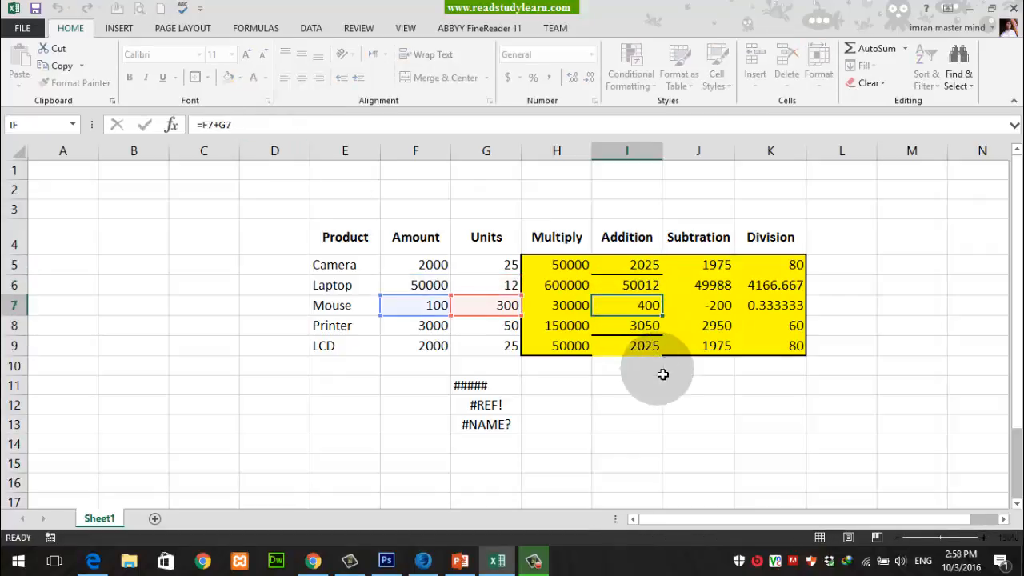
{"action": "double_click", "coordinate": [638, 327]}
{"action": "key", "text": "Escape"}
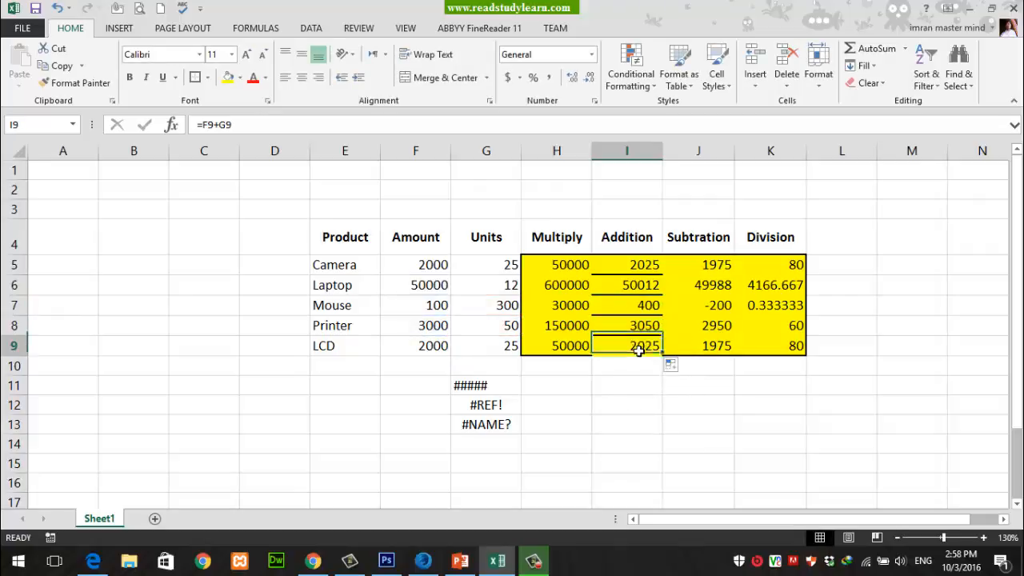
{"action": "double_click", "coordinate": [644, 346]}
{"action": "key", "text": "Escape"}
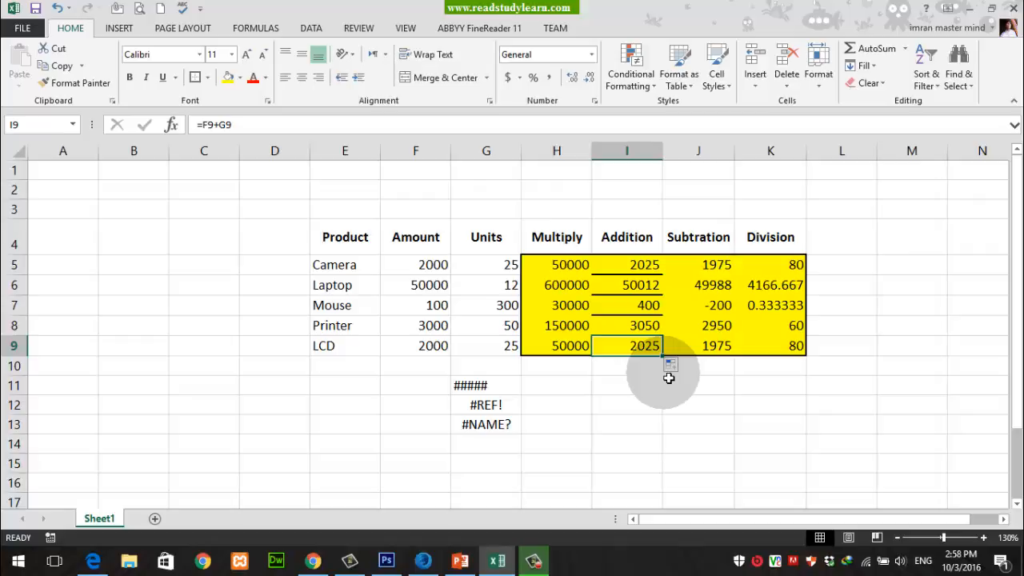
Review the cell referencing topic on the Formulas slide in PowerPoint and return to the Excel workbook.
{"action": "mouse_move", "coordinate": [494, 560]}
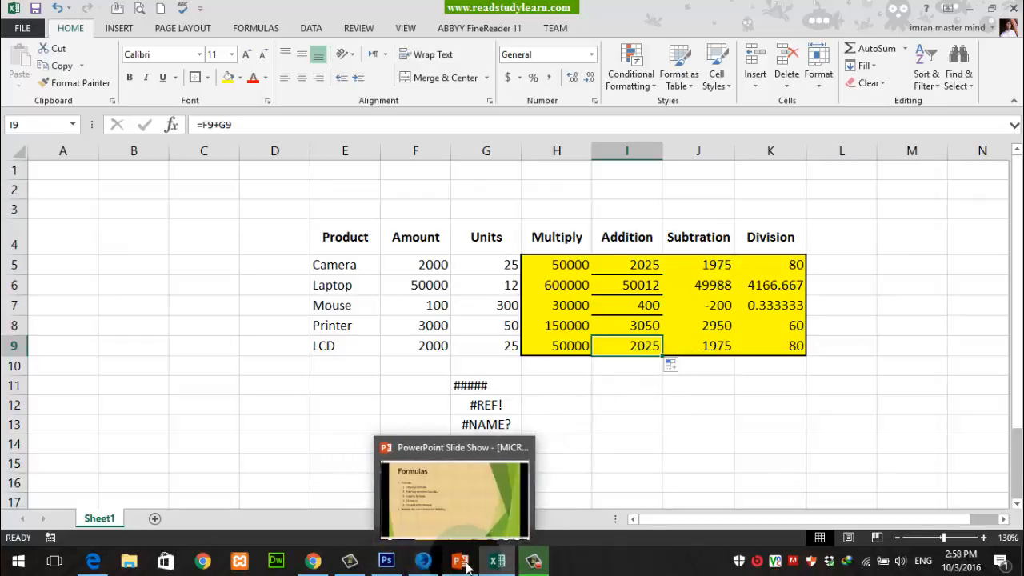
{"action": "left_click", "coordinate": [468, 565]}
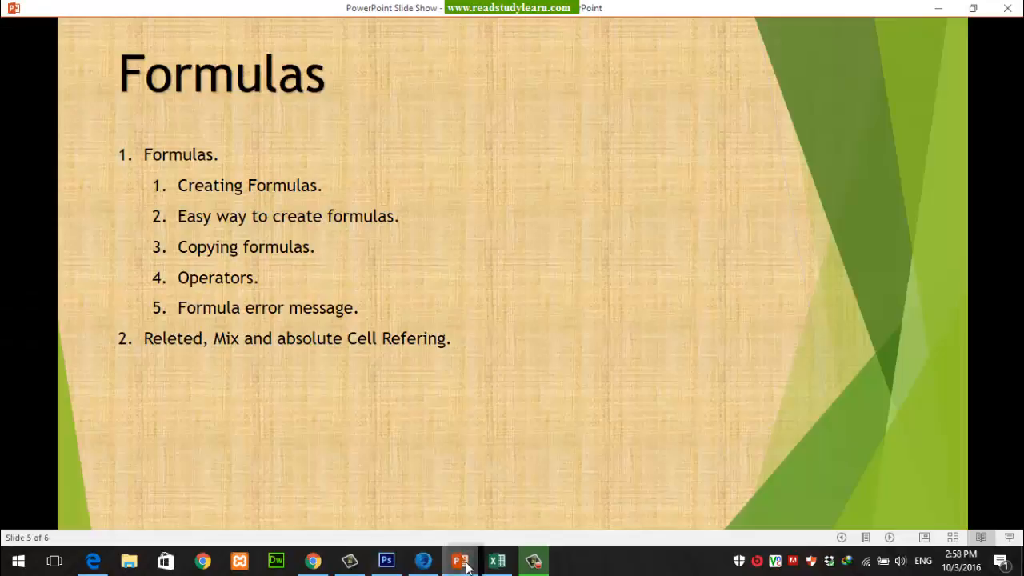
{"action": "left_click", "coordinate": [466, 563]}
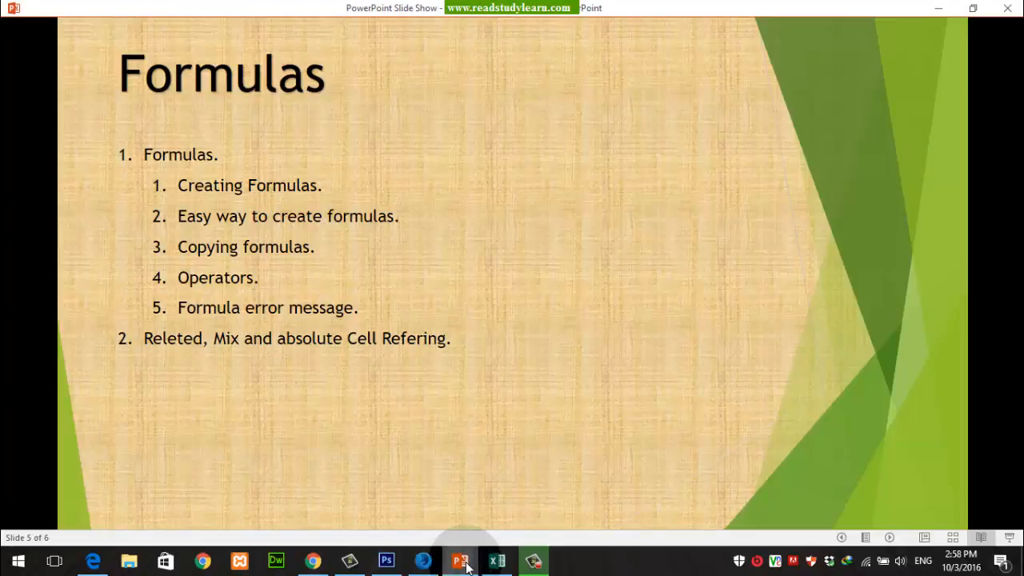
{"action": "left_click", "coordinate": [467, 564]}
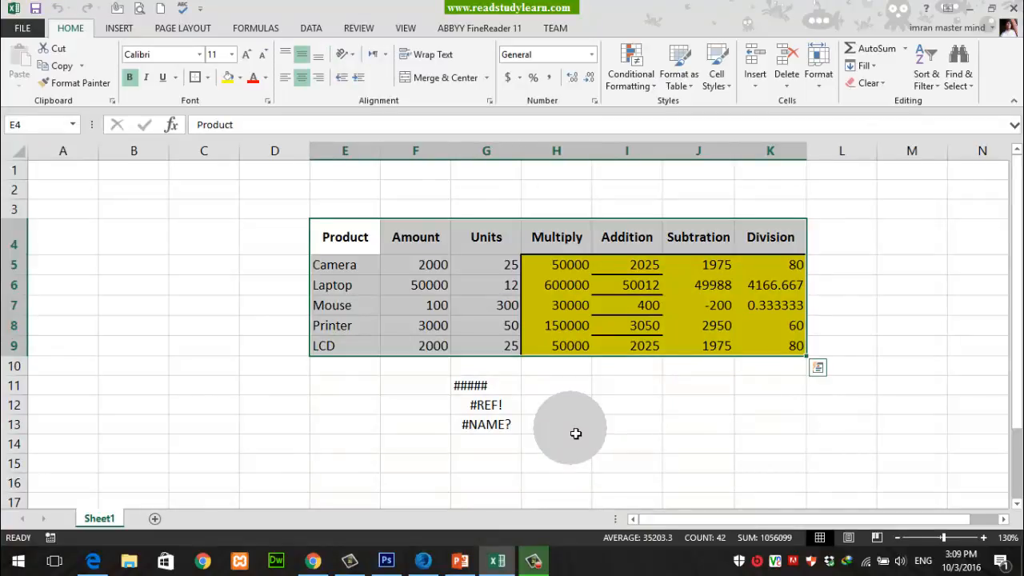
{"action": "left_click", "coordinate": [461, 562]}
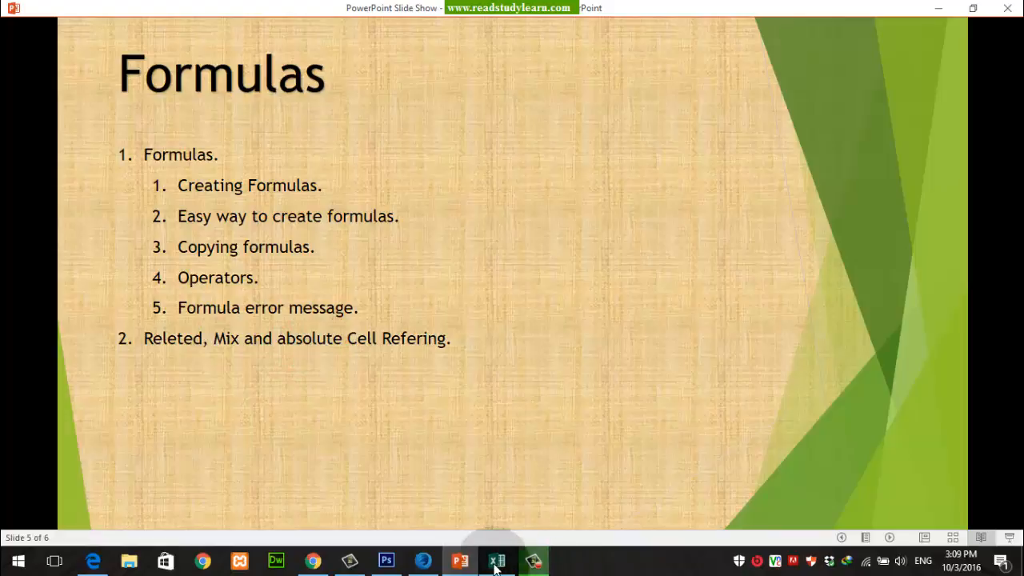
{"action": "left_click", "coordinate": [461, 562]}
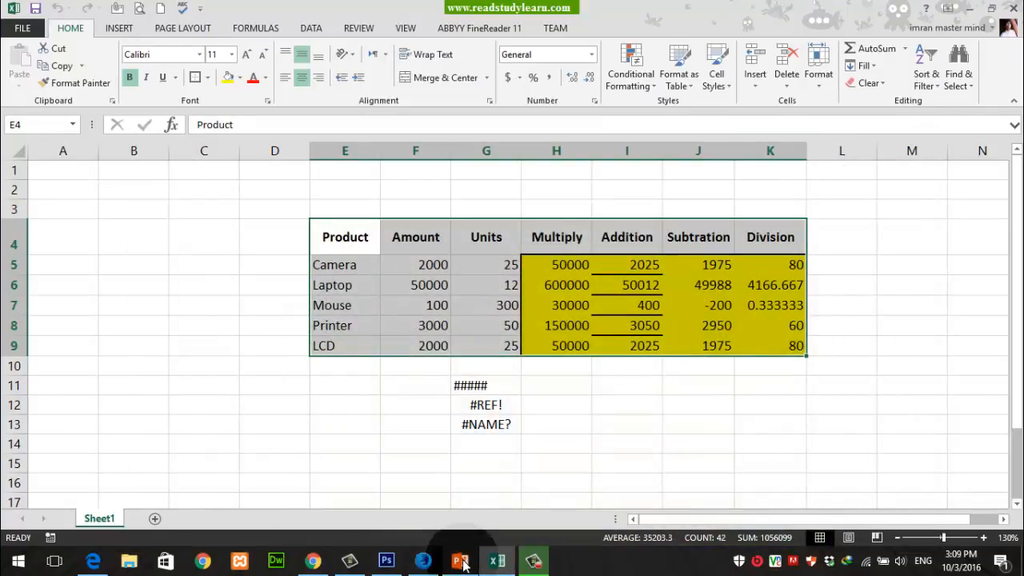
{"action": "left_click", "coordinate": [632, 448]}
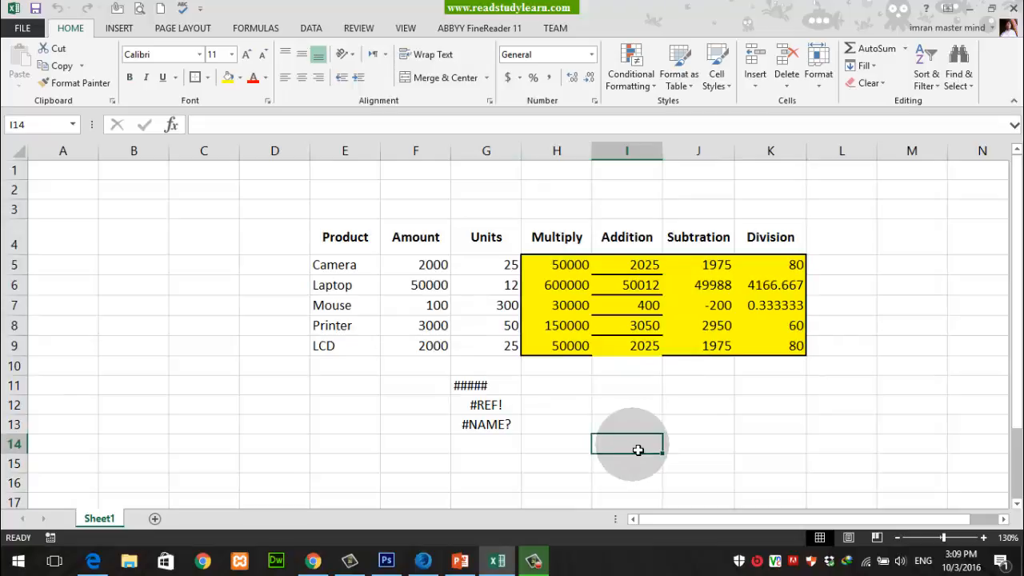
Copy the product table in E4:K9, add a new worksheet, and paste the table there starting at cell E5.
{"action": "left_click_drag", "start_coordinate": [364, 243], "coordinate": [773, 345]}
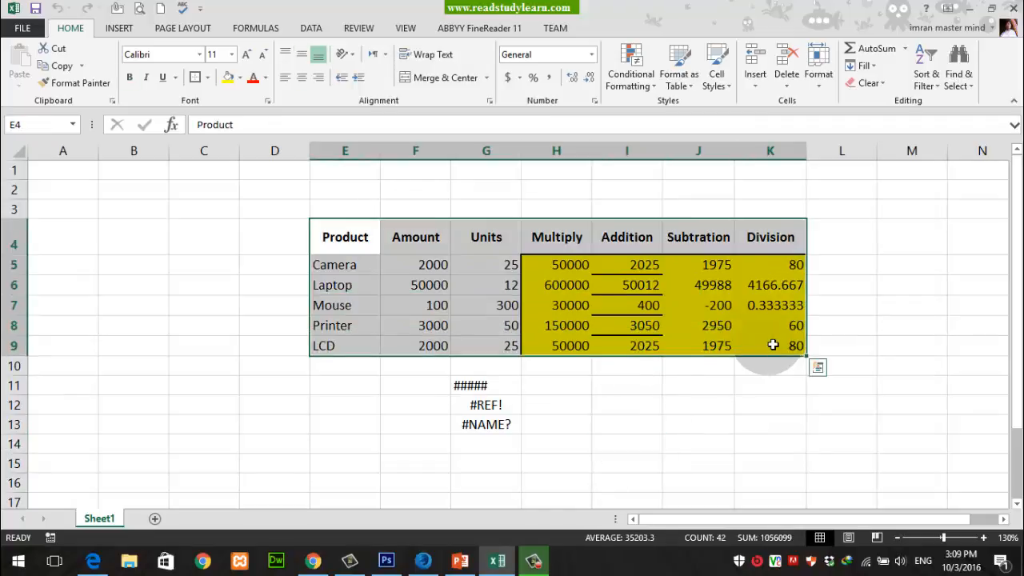
{"action": "right_click", "coordinate": [452, 248]}
{"action": "left_click", "coordinate": [480, 270]}
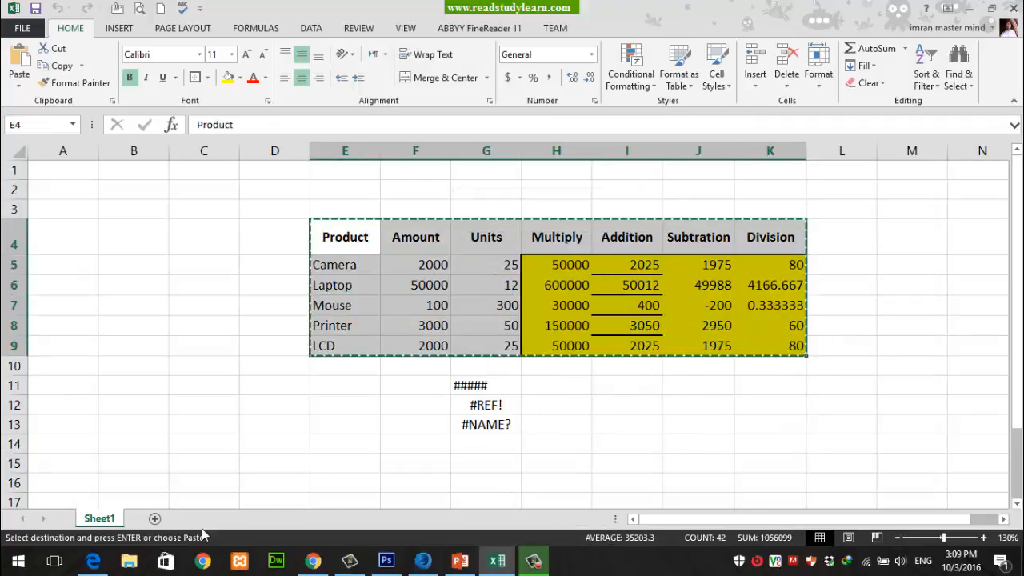
{"action": "left_click", "coordinate": [155, 518]}
{"action": "right_click", "coordinate": [260, 225]}
{"action": "left_click", "coordinate": [301, 294]}
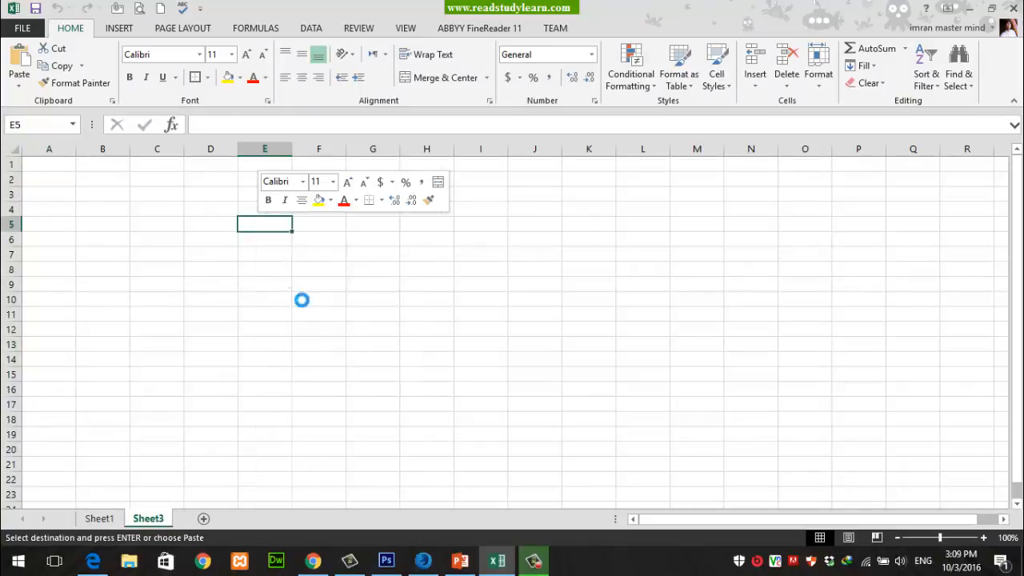
{"action": "scroll", "coordinate": [328, 271], "scroll_direction": "up", "scroll_amount": 1, "text": "ctrl"}
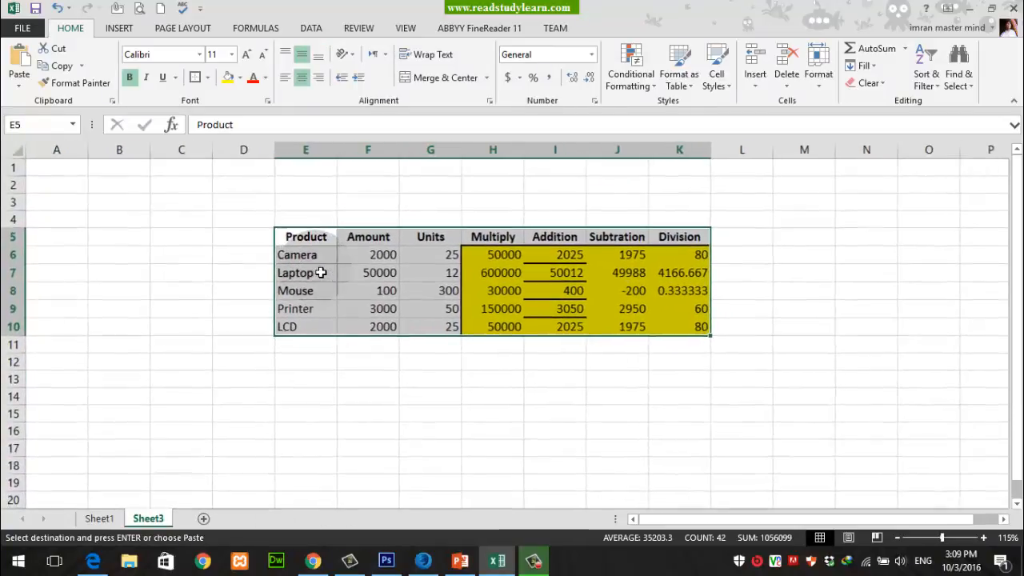
{"action": "left_click", "coordinate": [404, 381]}
Delete the Multiply, Subtration and Division columns from the copied table on the new sheet.
{"action": "left_click", "coordinate": [511, 156]}
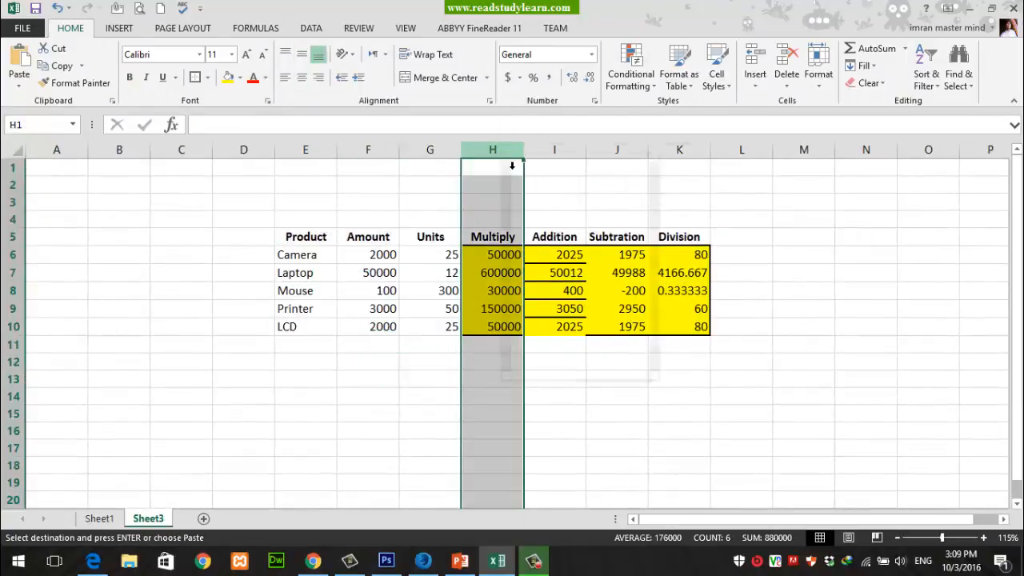
{"action": "right_click", "coordinate": [512, 166]}
{"action": "left_click", "coordinate": [552, 275]}
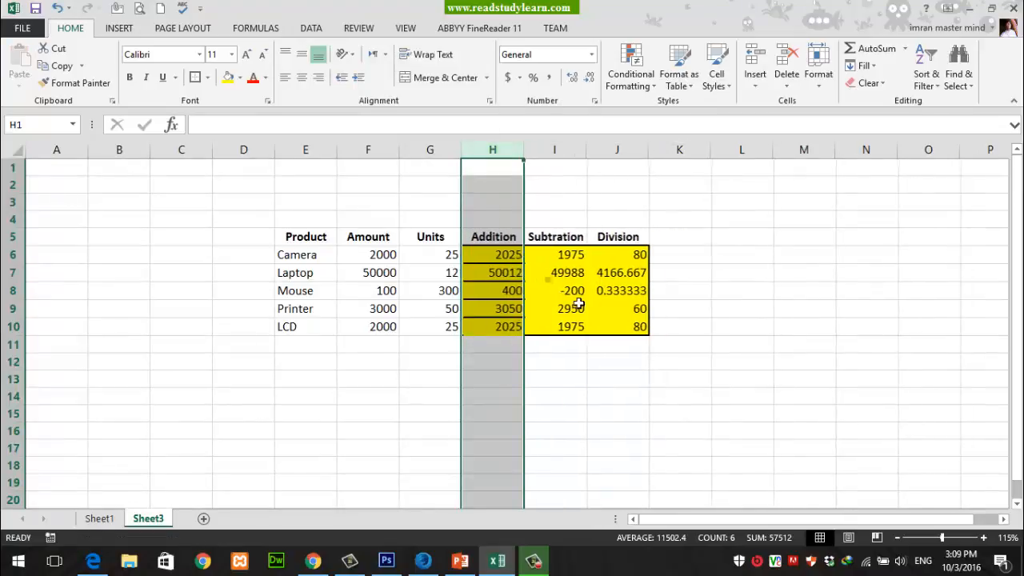
{"action": "left_click_drag", "start_coordinate": [574, 160], "coordinate": [647, 155]}
{"action": "right_click", "coordinate": [615, 152]}
{"action": "left_click", "coordinate": [657, 263]}
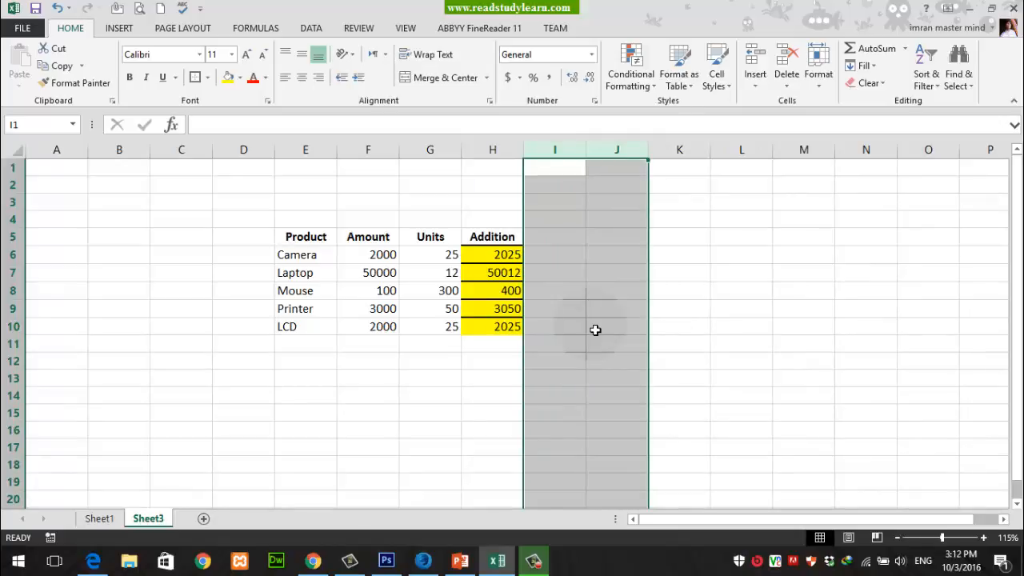
Remove the fill colour and borders from the Addition column, cells H5 to H10.
{"action": "left_click", "coordinate": [519, 255]}
{"action": "left_click_drag", "start_coordinate": [514, 239], "coordinate": [526, 336]}
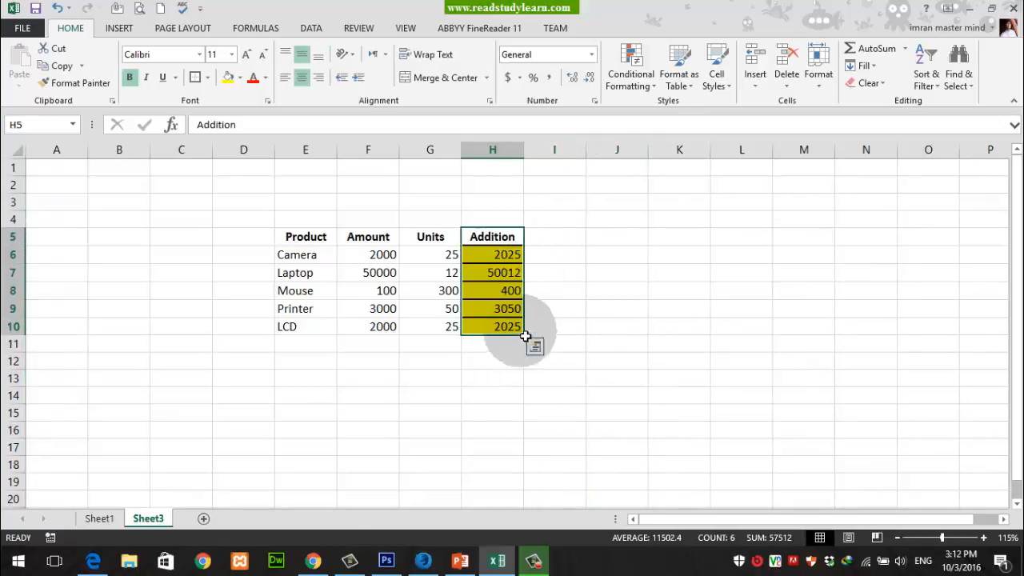
{"action": "left_click", "coordinate": [239, 78]}
{"action": "left_click", "coordinate": [264, 212]}
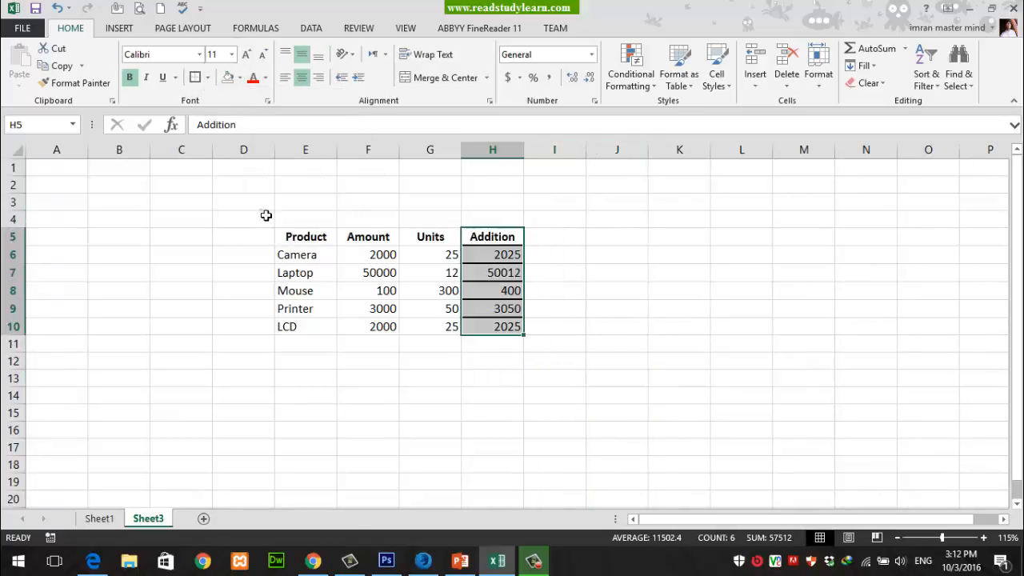
{"action": "left_click", "coordinate": [207, 77]}
{"action": "left_click", "coordinate": [200, 187]}
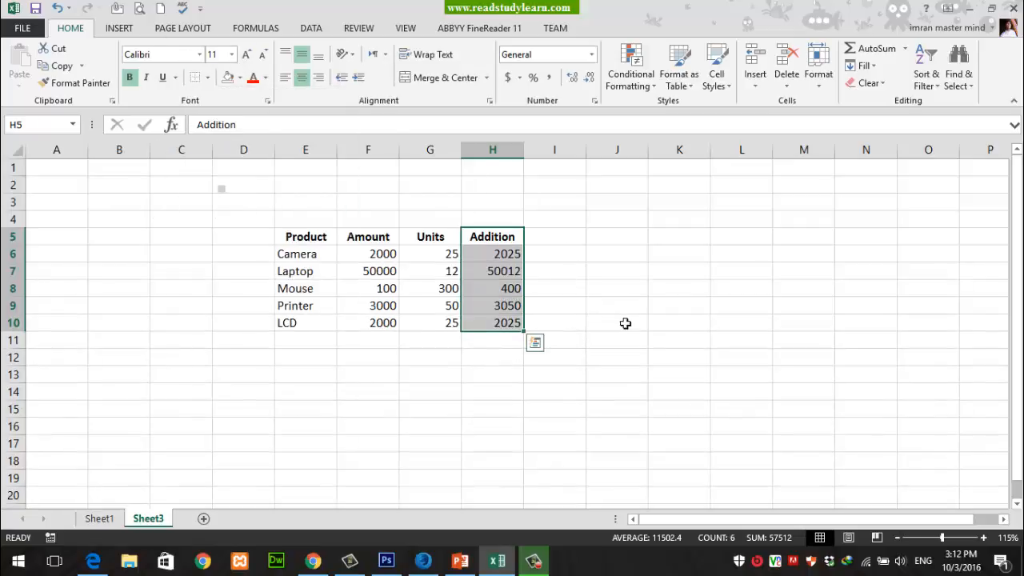
{"action": "left_click", "coordinate": [595, 310]}
Replace the Addition header in cell H5 with "Total Price".
{"action": "left_click", "coordinate": [509, 240]}
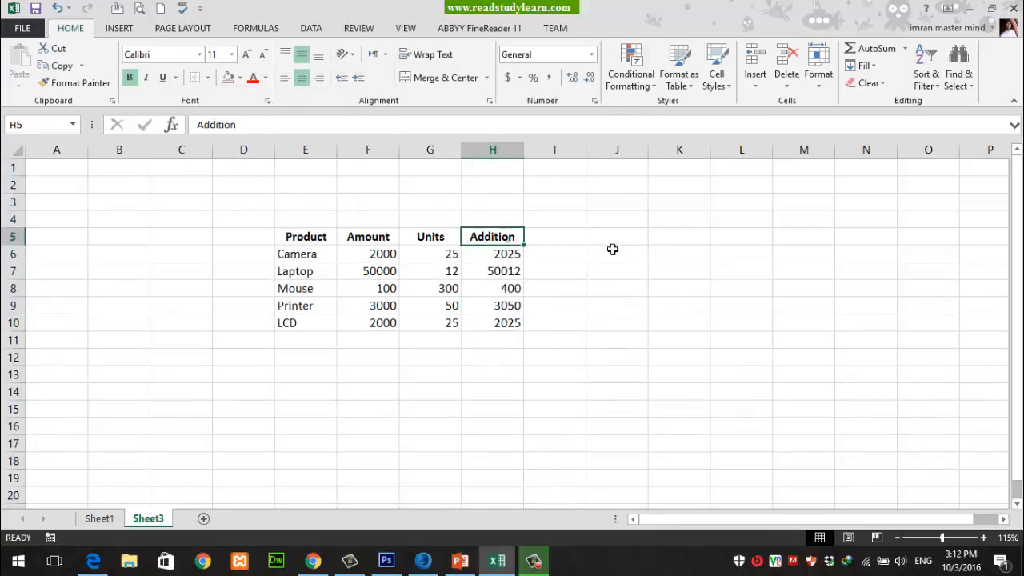
{"action": "type", "text": "Total"}
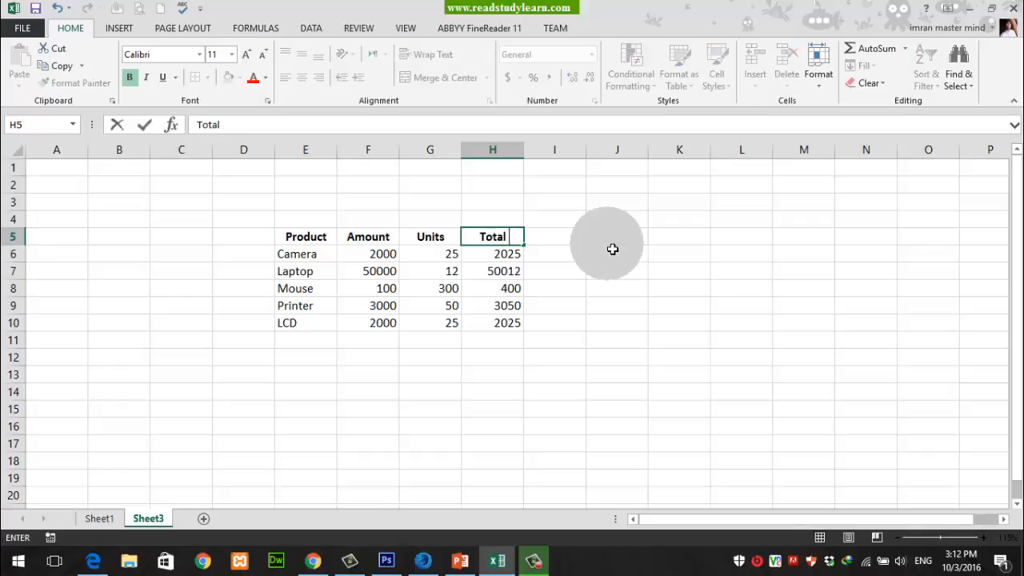
{"action": "type", "text": " Price"}
{"action": "key", "text": "Tab"}
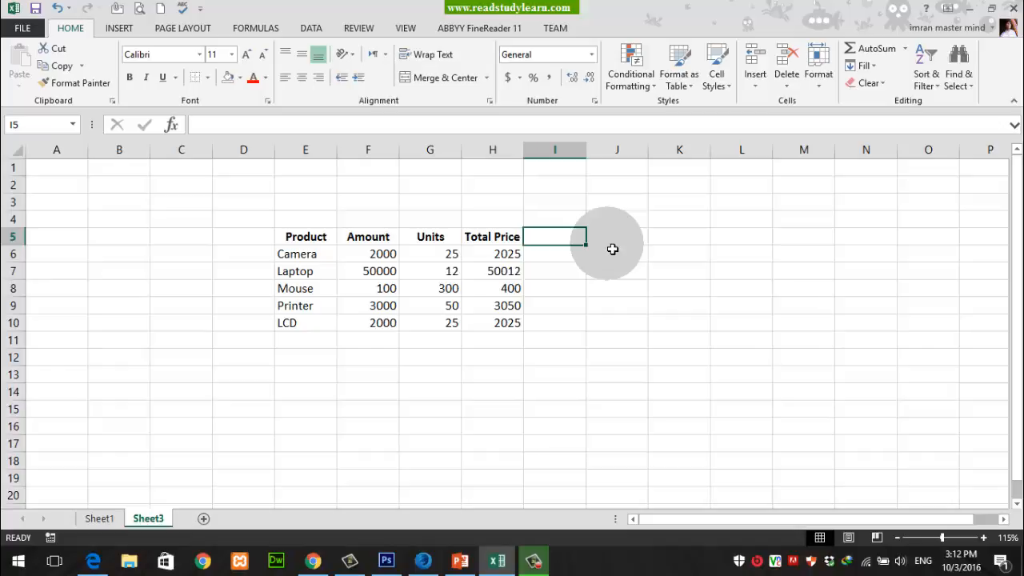
Add a "Delivery Cost" header in cell I5 and fit column I's width to the text.
{"action": "type", "text": "Del"}
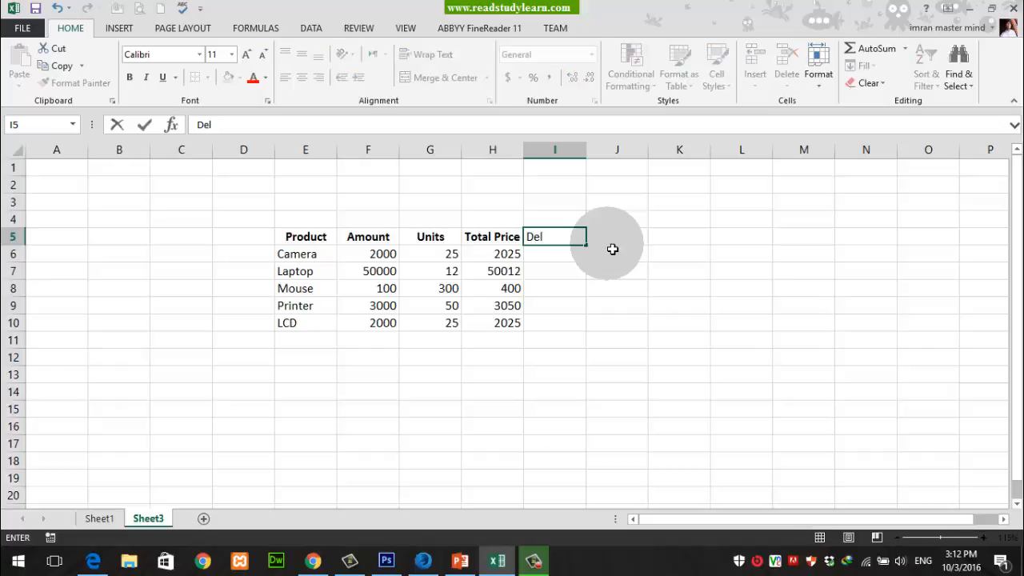
{"action": "type", "text": "ivery Cost"}
{"action": "key", "text": "Return"}
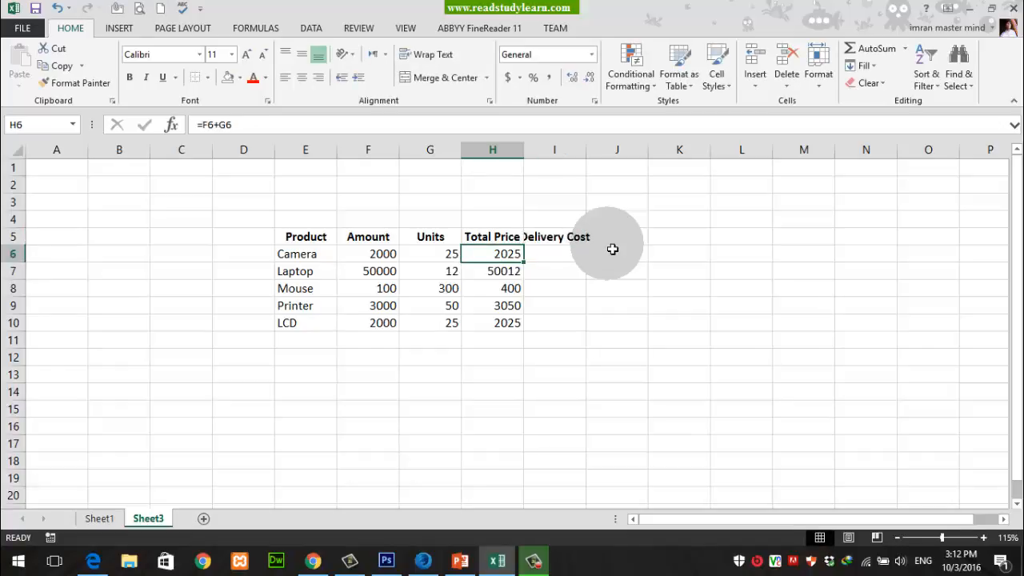
{"action": "double_click", "coordinate": [587, 151]}
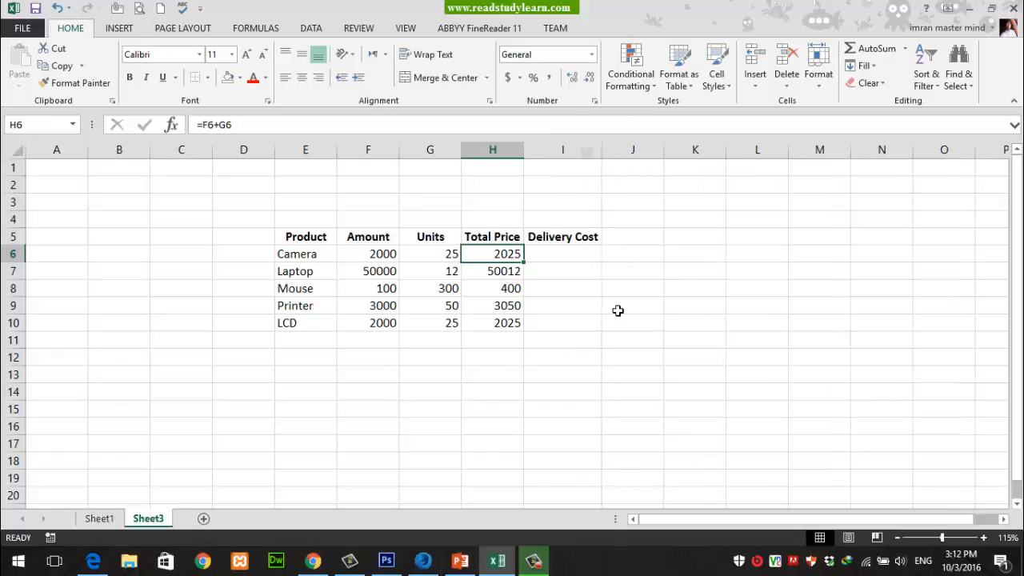
Label cell G11, below the Units column, "Total" and right-align it.
{"action": "left_click", "coordinate": [487, 256]}
{"action": "left_click", "coordinate": [508, 311]}
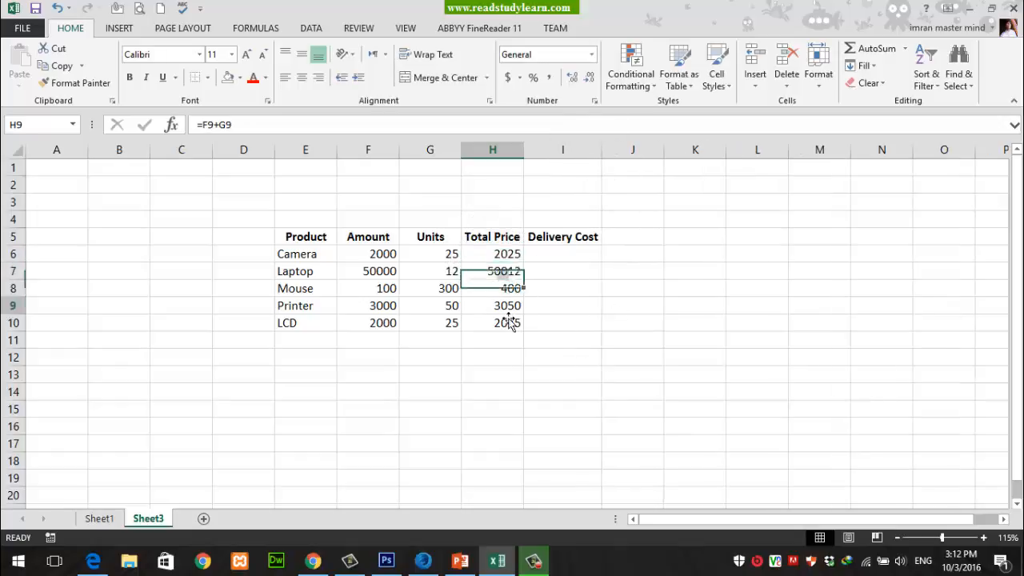
{"action": "key", "text": "Down"}
{"action": "key", "text": "Down"}
{"action": "key", "text": "Left"}
{"action": "left_click", "coordinate": [524, 354]}
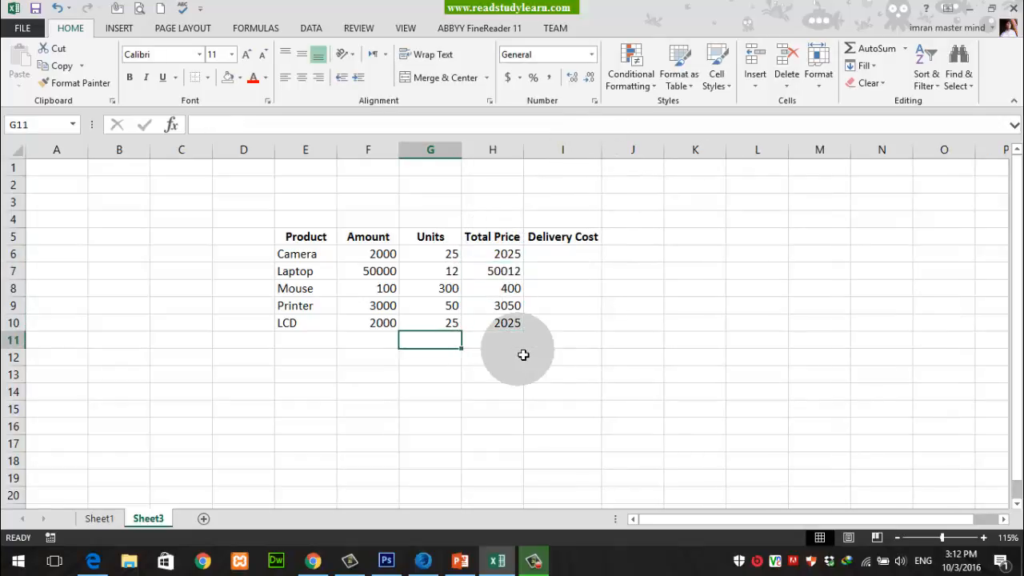
{"action": "type", "text": "="}
{"action": "key", "text": "BackSpace"}
{"action": "type", "text": "Tota"}
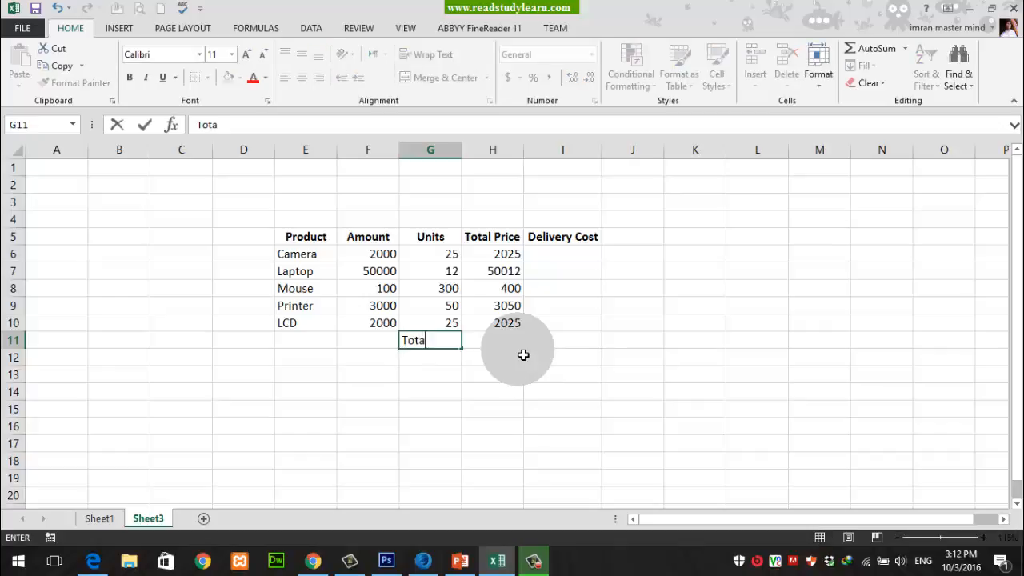
{"action": "type", "text": "l"}
{"action": "key", "text": "Right"}
{"action": "key", "text": "Left"}
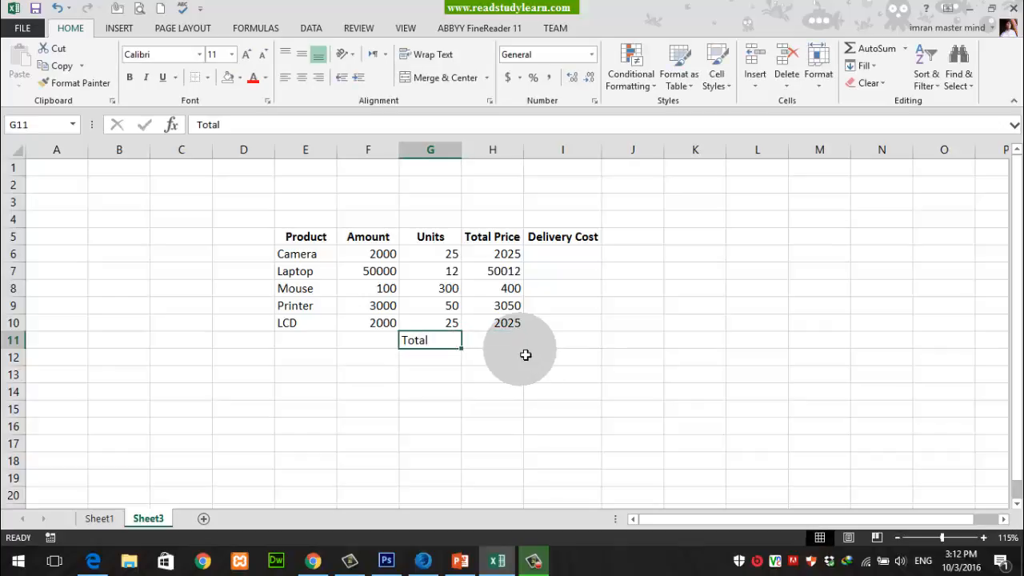
{"action": "left_click", "coordinate": [324, 80]}
{"action": "left_click", "coordinate": [486, 358]}
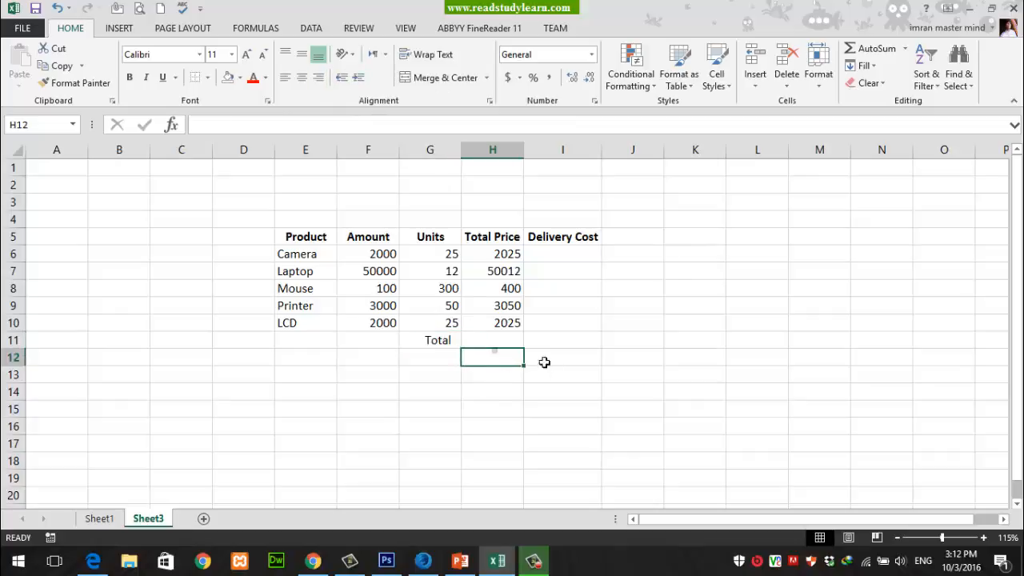
Sum the Total Price values H6:H10 in cell H11 with AutoSum.
{"action": "left_click", "coordinate": [513, 343]}
{"action": "key", "text": "alt+equal"}
{"action": "key", "text": "Return"}
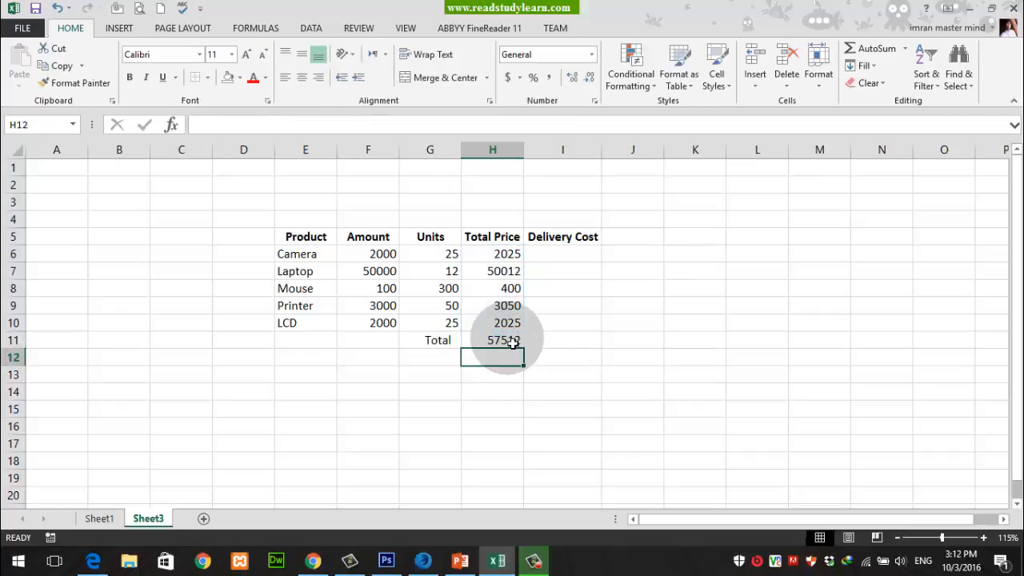
Make the total in cell H11 bold and set its font size to 15.
{"action": "left_click", "coordinate": [513, 343]}
{"action": "left_click", "coordinate": [129, 77]}
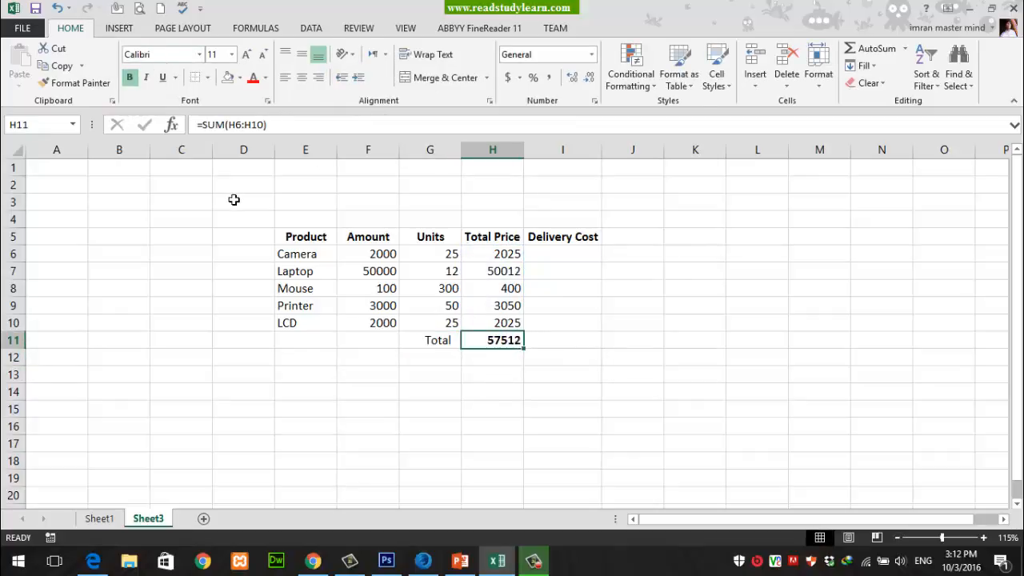
{"action": "left_click", "coordinate": [228, 57]}
{"action": "key", "text": "Return"}
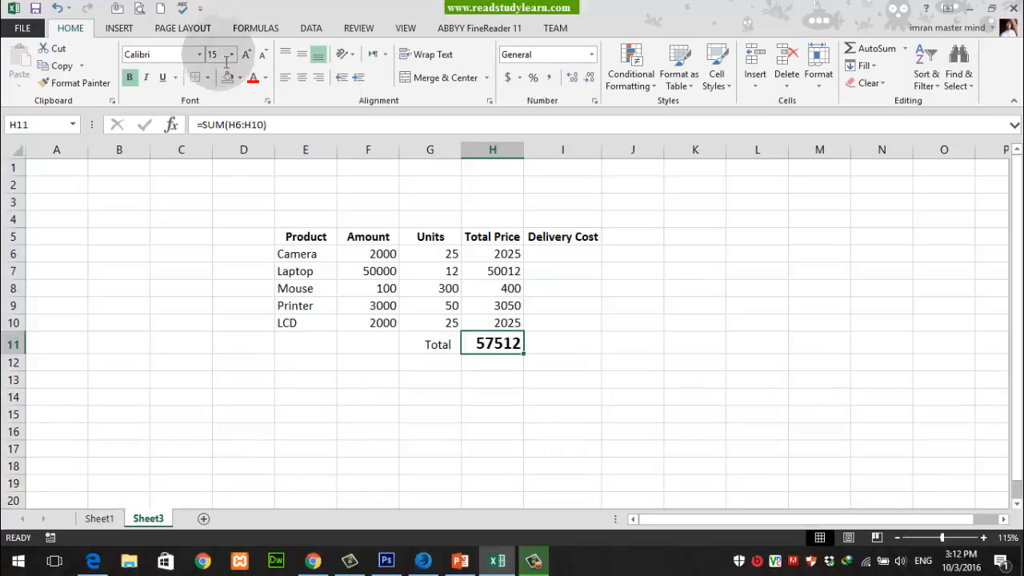
{"action": "left_click", "coordinate": [589, 384]}
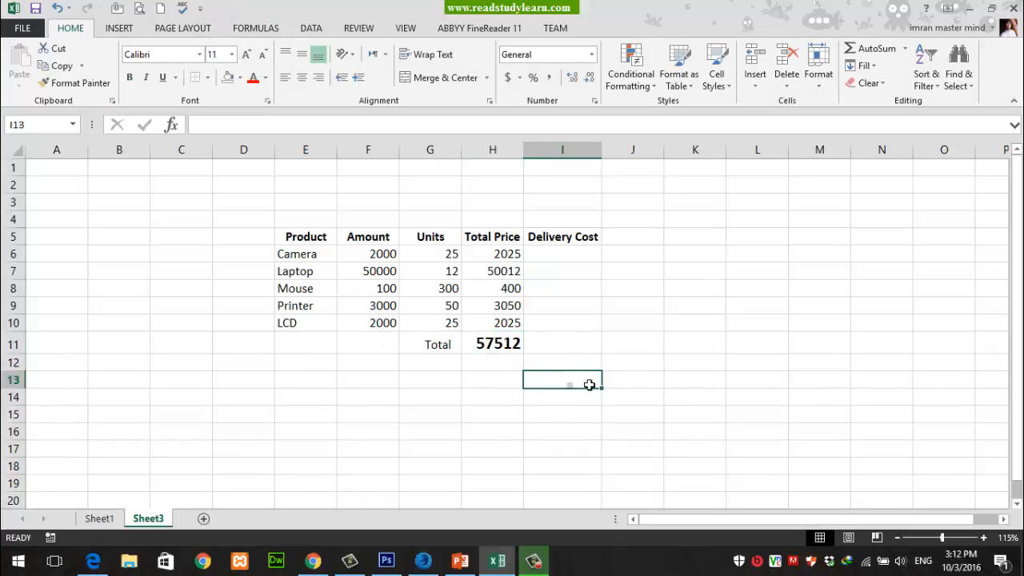
Examine the formulas in H6 and H11 and the Total Price range as the basis for the delivery cost.
{"action": "left_click", "coordinate": [502, 346]}
{"action": "left_click", "coordinate": [549, 256]}
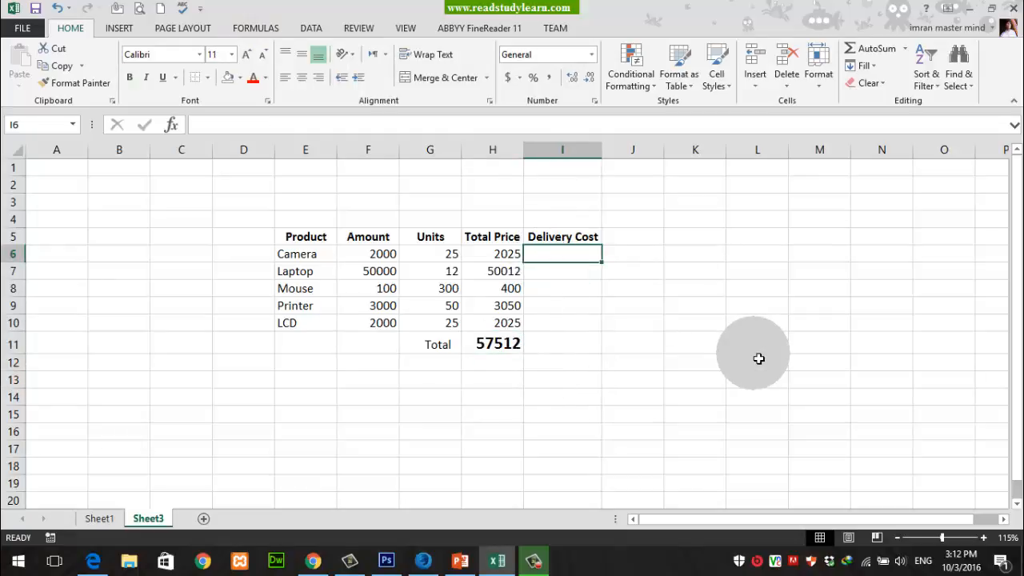
{"action": "left_click", "coordinate": [508, 254]}
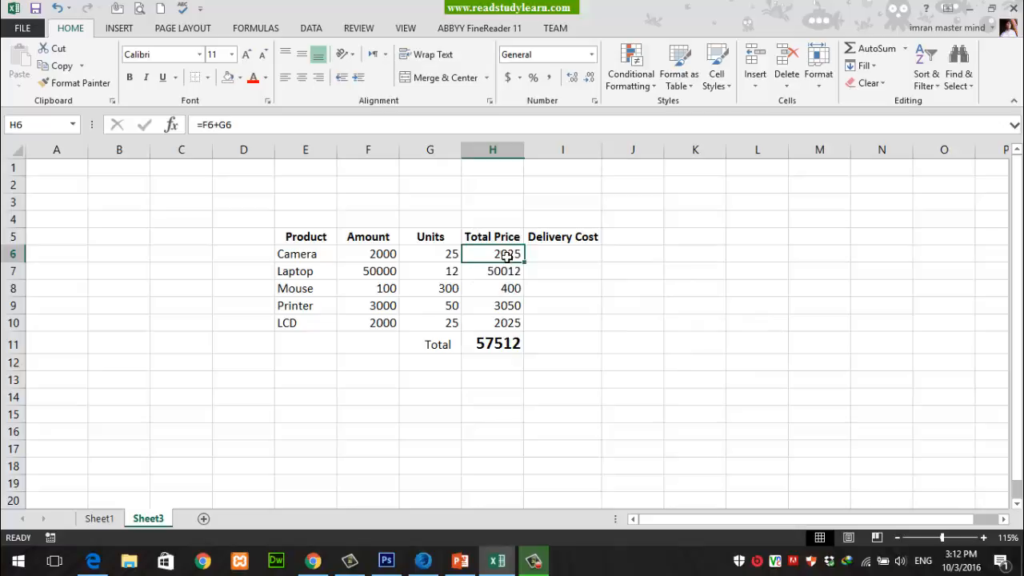
{"action": "left_click", "coordinate": [562, 277]}
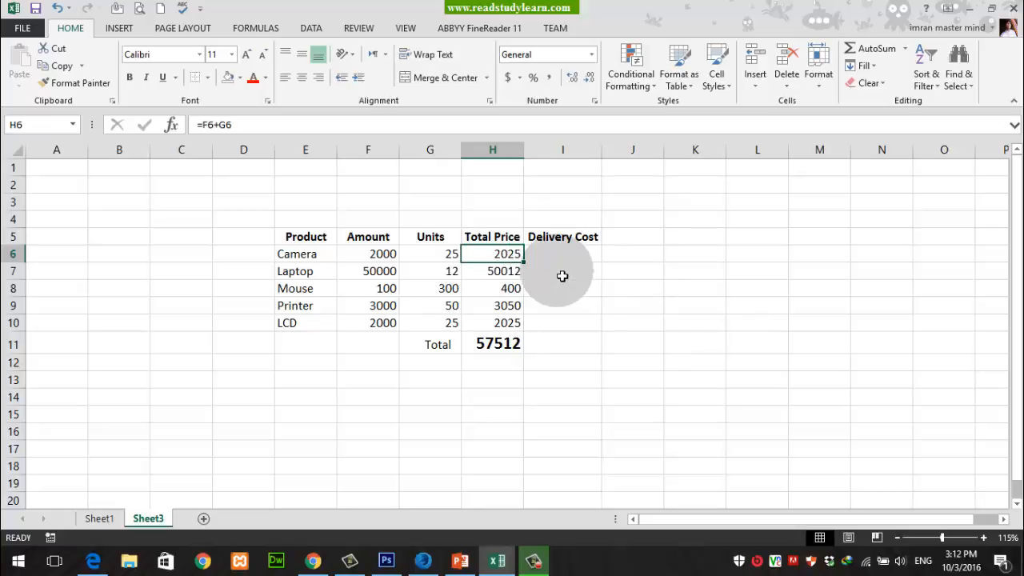
{"action": "left_click", "coordinate": [515, 348]}
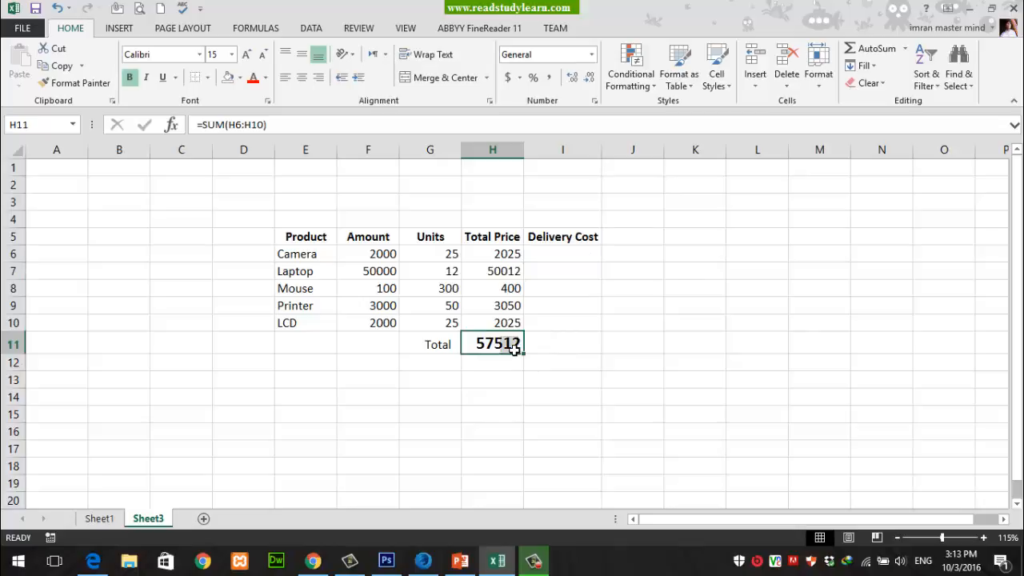
{"action": "left_click", "coordinate": [561, 350]}
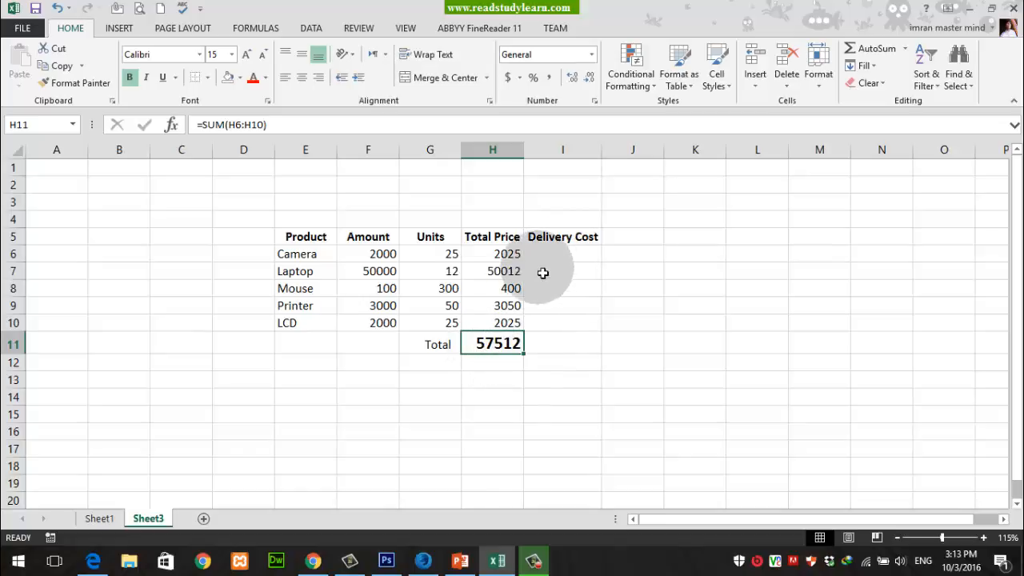
{"action": "left_click_drag", "start_coordinate": [480, 248], "coordinate": [508, 325]}
Enter Camera's delivery cost formula =H6/H11 in cell I6, dividing its total price by the overall total.
{"action": "left_click", "coordinate": [594, 353]}
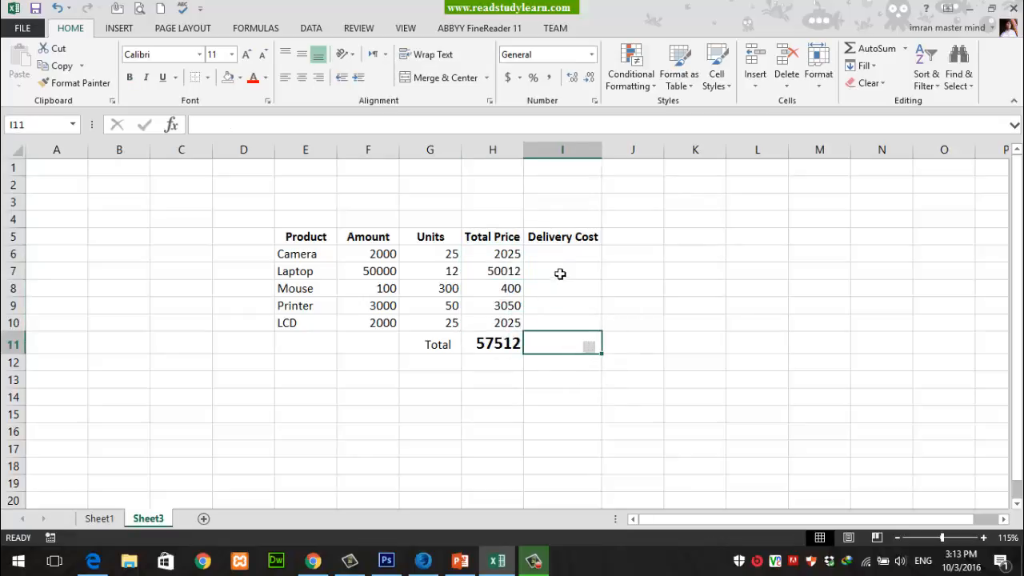
{"action": "key", "text": "Up"}
{"action": "key", "text": "Up"}
{"action": "key", "text": "Up"}
{"action": "key", "text": "Up"}
{"action": "key", "text": "Up"}
{"action": "type", "text": "="}
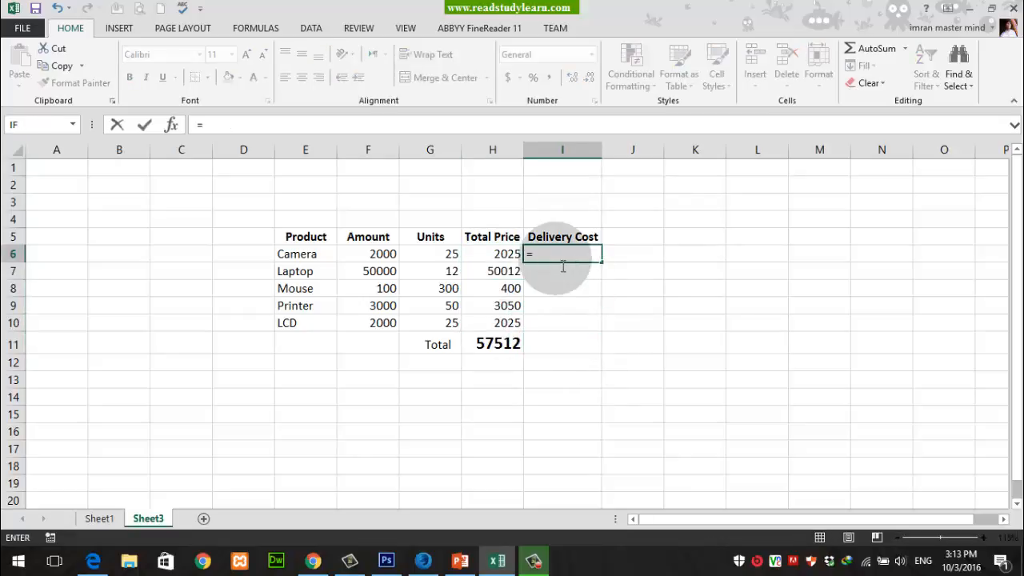
{"action": "left_click", "coordinate": [487, 259]}
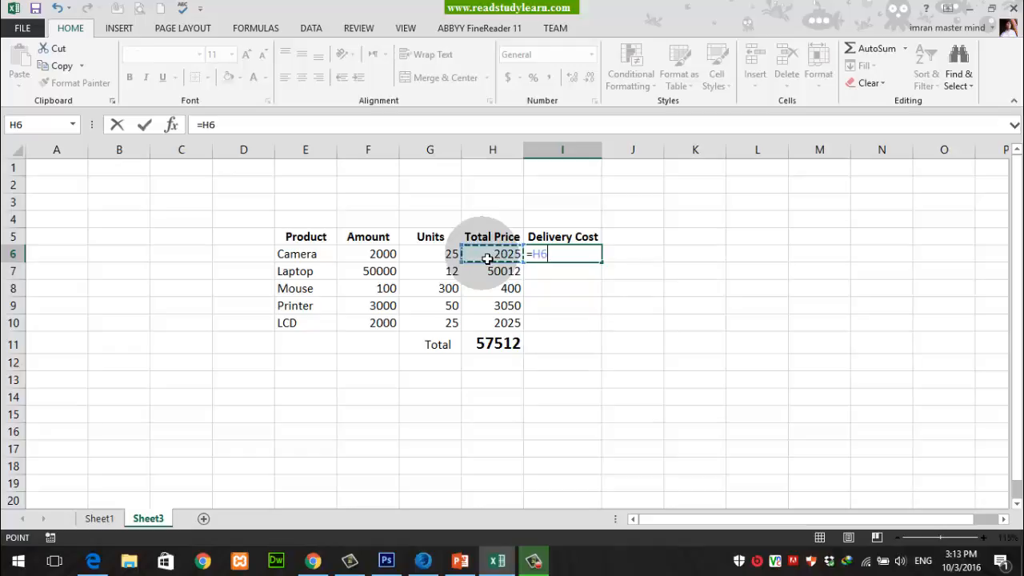
{"action": "type", "text": "/"}
{"action": "left_click", "coordinate": [491, 344]}
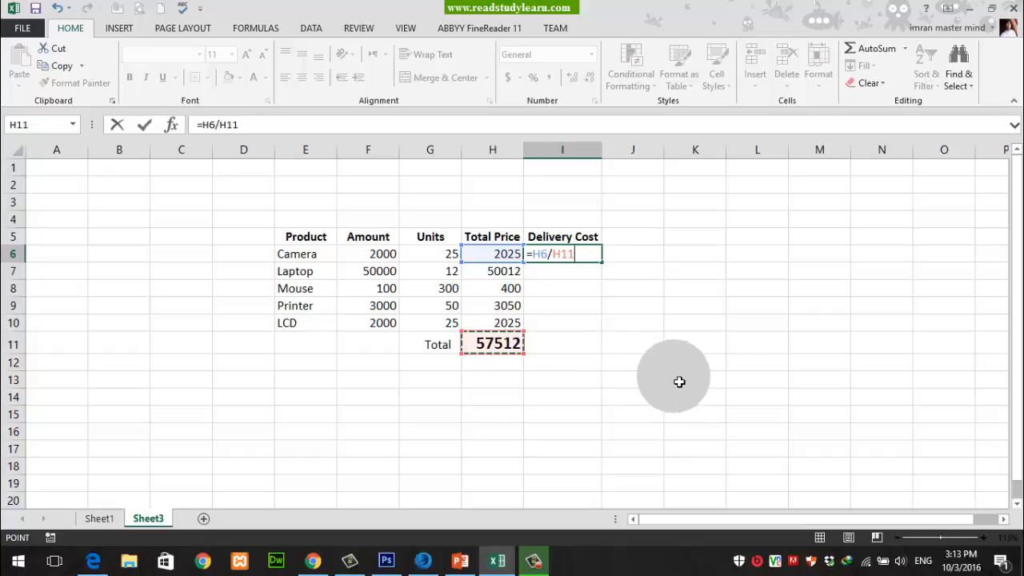
{"action": "key", "text": "Return"}
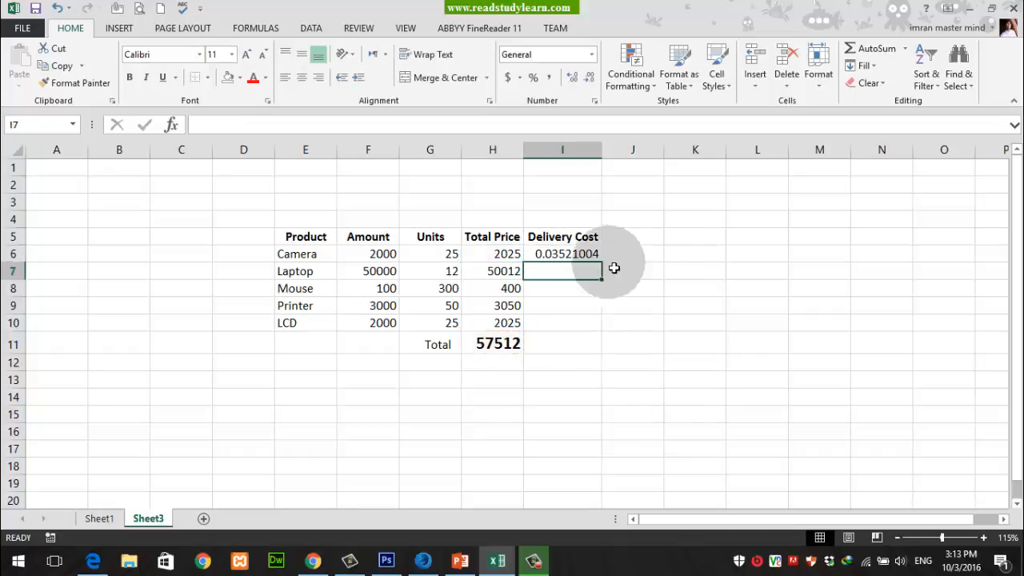
Format Camera's delivery cost in cell I6 as a percentage.
{"action": "left_click", "coordinate": [565, 253]}
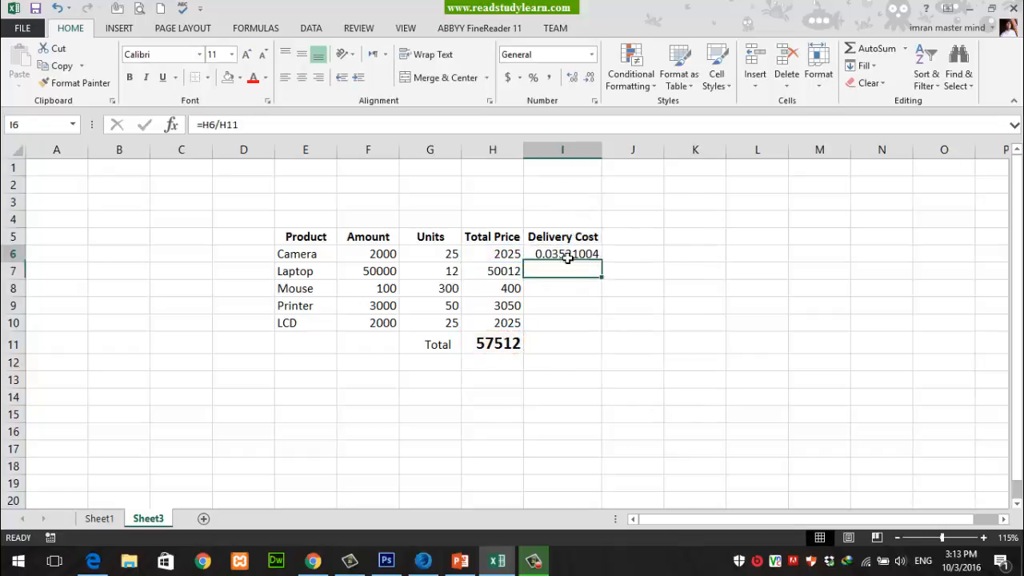
{"action": "left_click", "coordinate": [533, 80]}
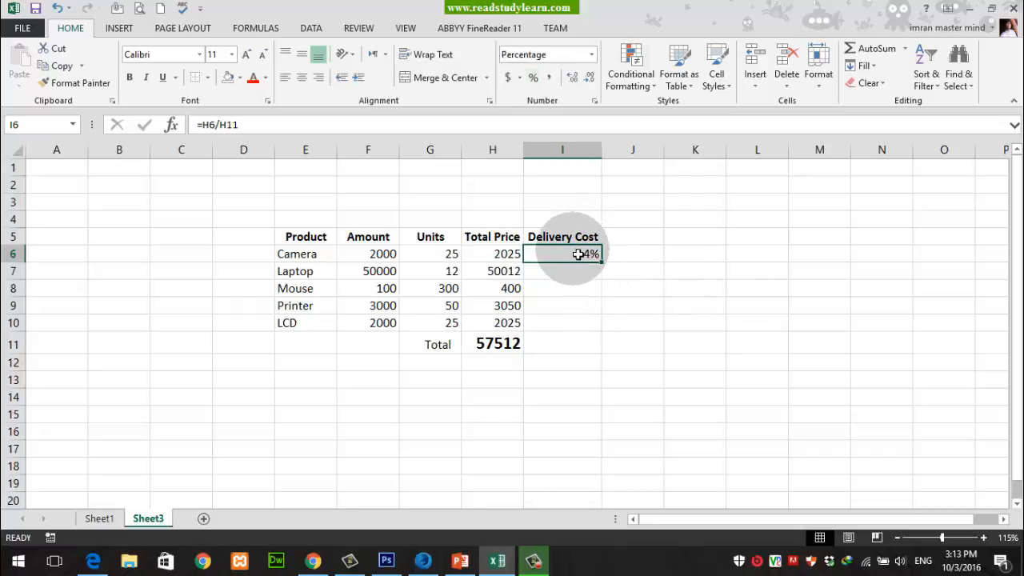
{"action": "left_click", "coordinate": [637, 303]}
{"action": "left_click", "coordinate": [510, 259]}
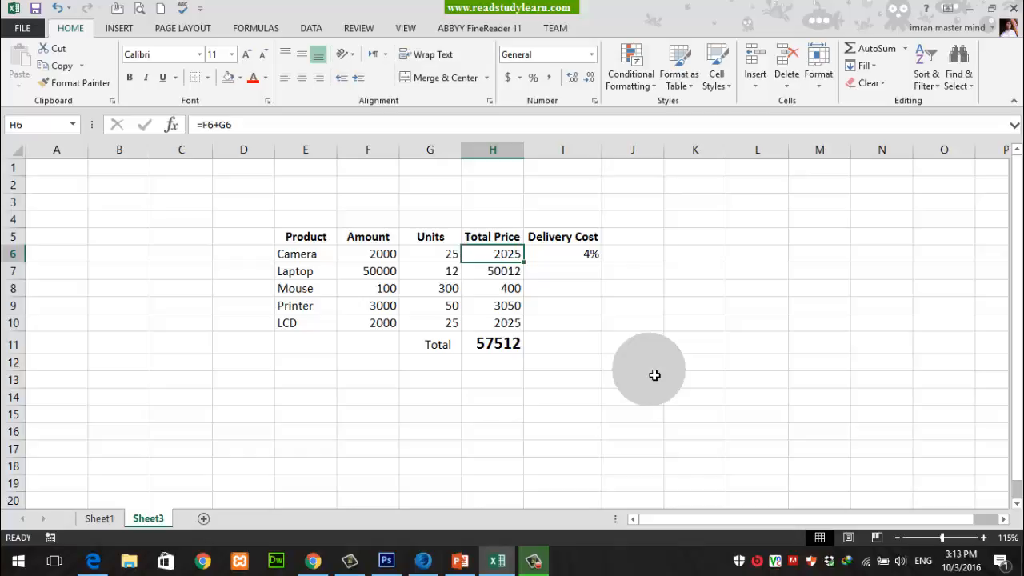
{"action": "left_click", "coordinate": [568, 261]}
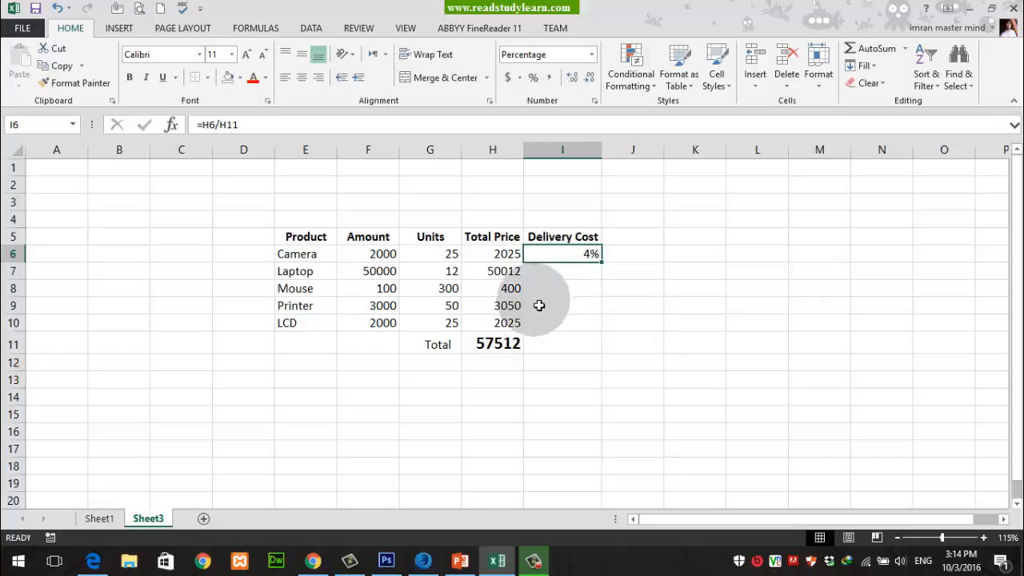
Review the Addition column formulas on Sheet1 and the cell referencing topic in the PowerPoint slide show.
{"action": "left_click", "coordinate": [99, 518]}
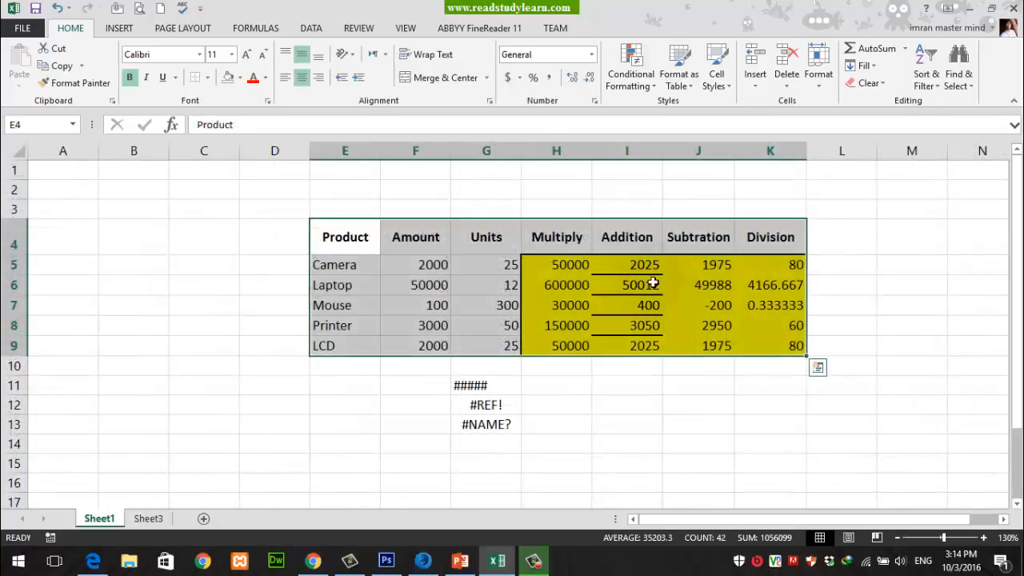
{"action": "left_click", "coordinate": [647, 264]}
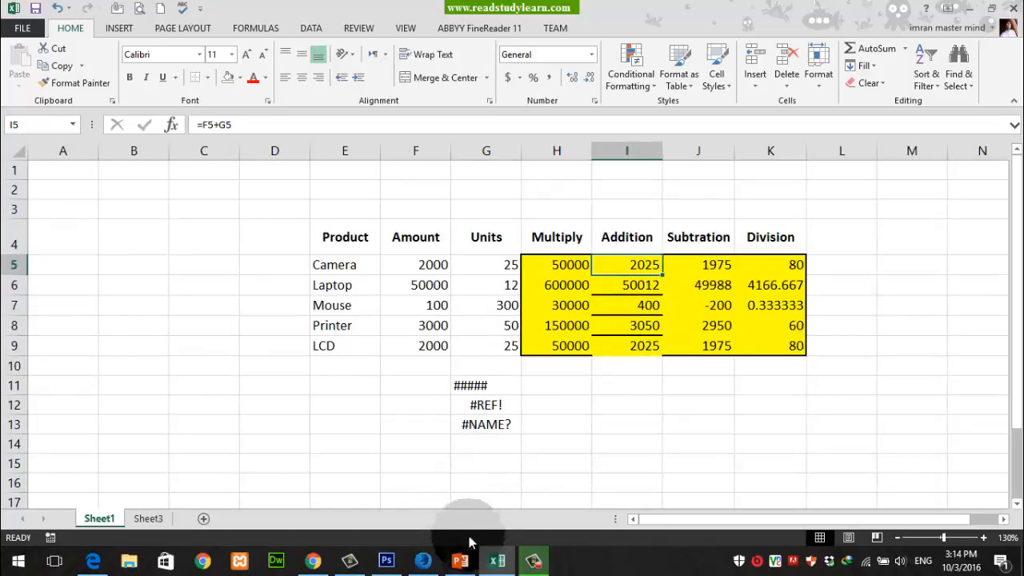
{"action": "left_click", "coordinate": [461, 561]}
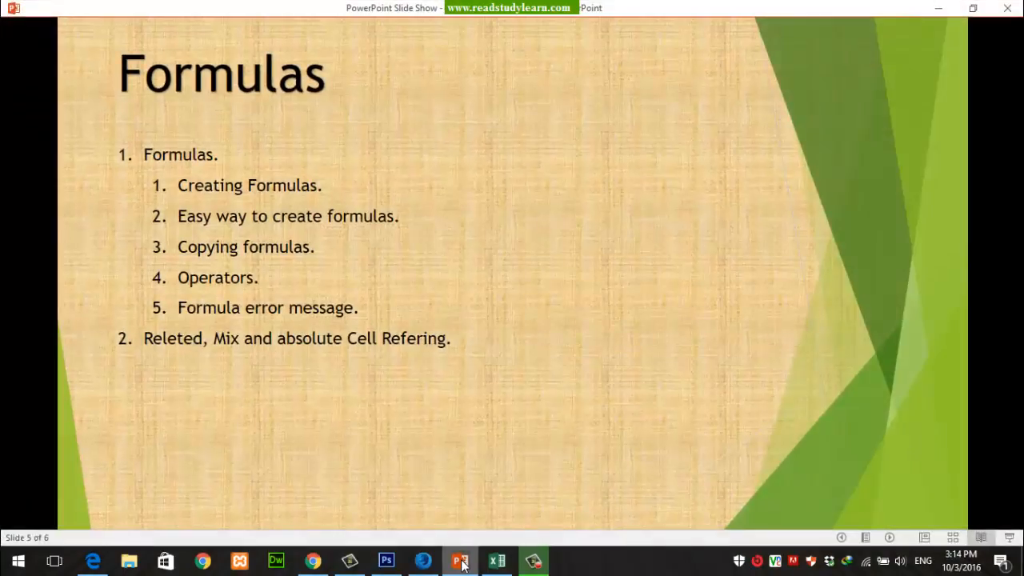
{"action": "left_click", "coordinate": [460, 561]}
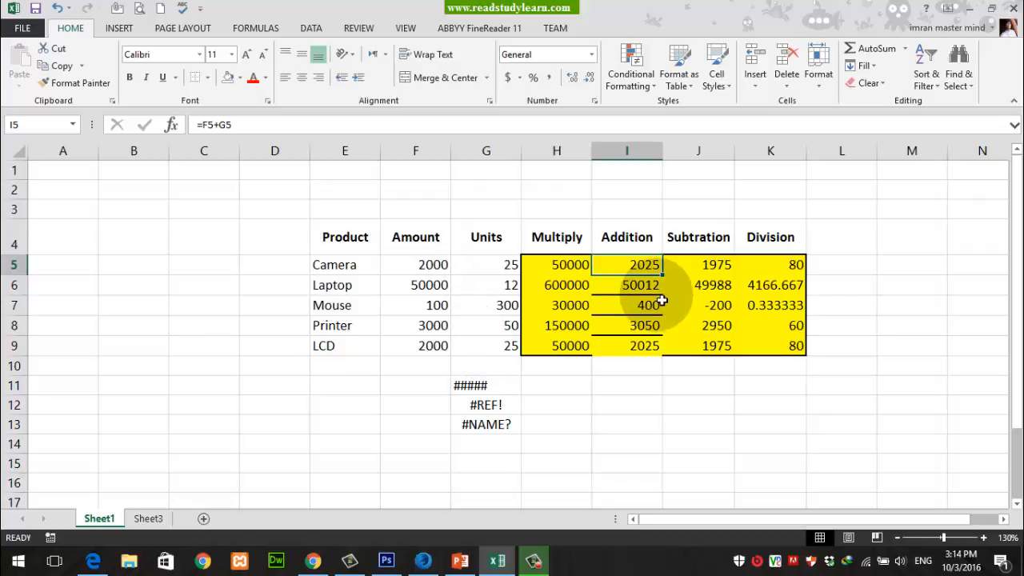
{"action": "left_click_drag", "start_coordinate": [641, 284], "coordinate": [650, 368]}
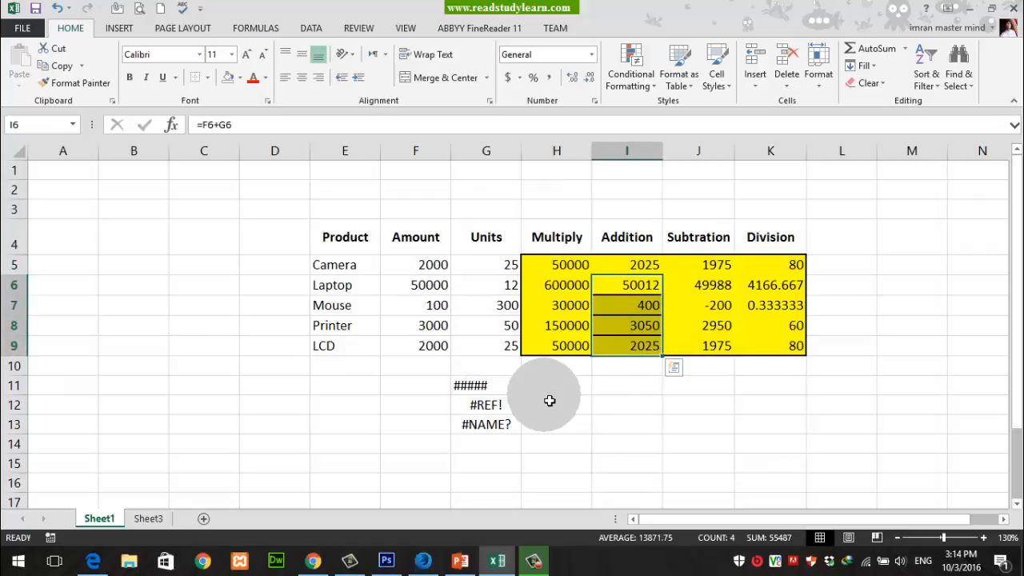
{"action": "left_click", "coordinate": [551, 388]}
Check the references behind the delivery cost in I6 on Sheet3, and fill its formula down through I10.
{"action": "left_click", "coordinate": [148, 519]}
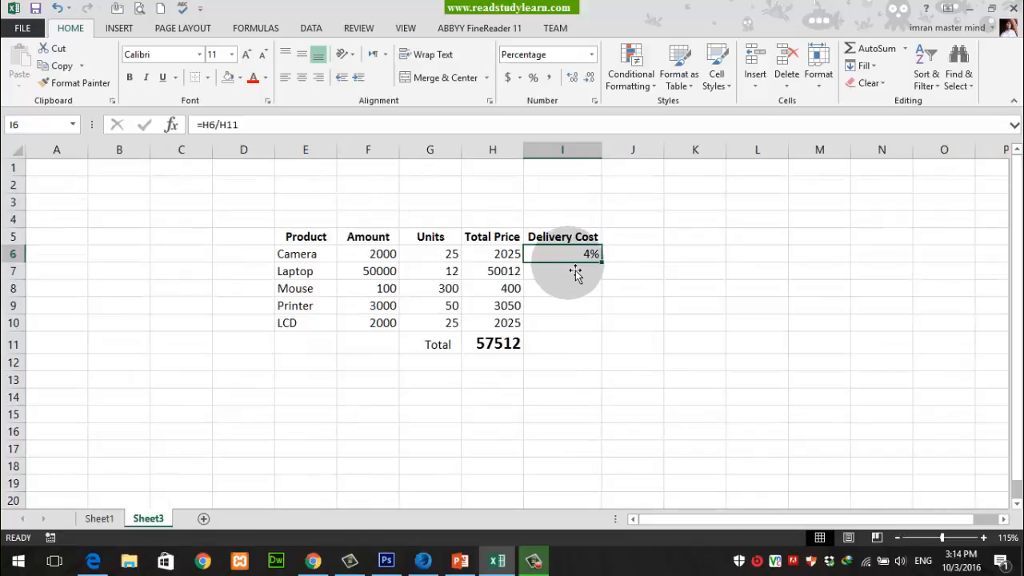
{"action": "left_click", "coordinate": [492, 344]}
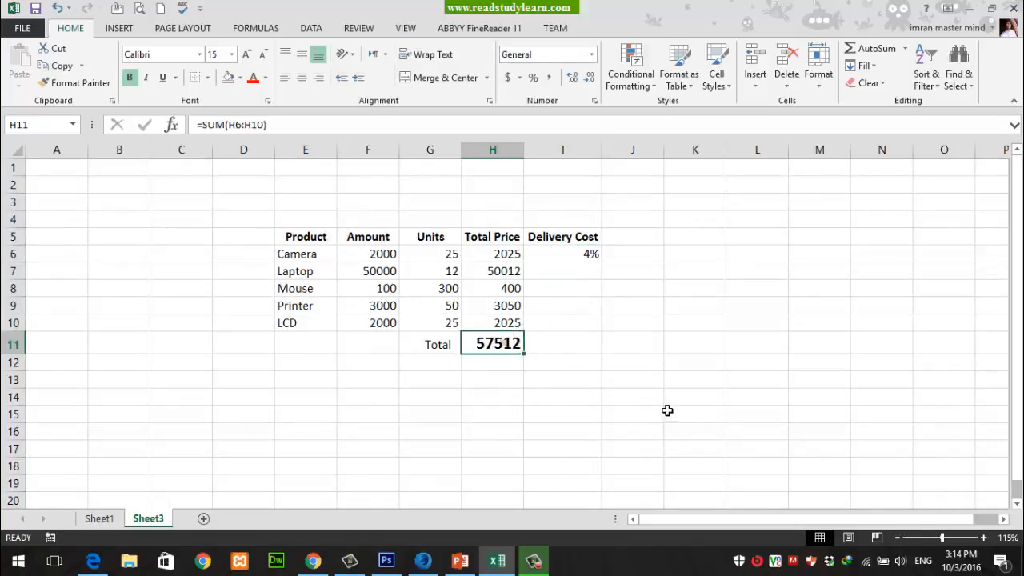
{"action": "left_click", "coordinate": [581, 257]}
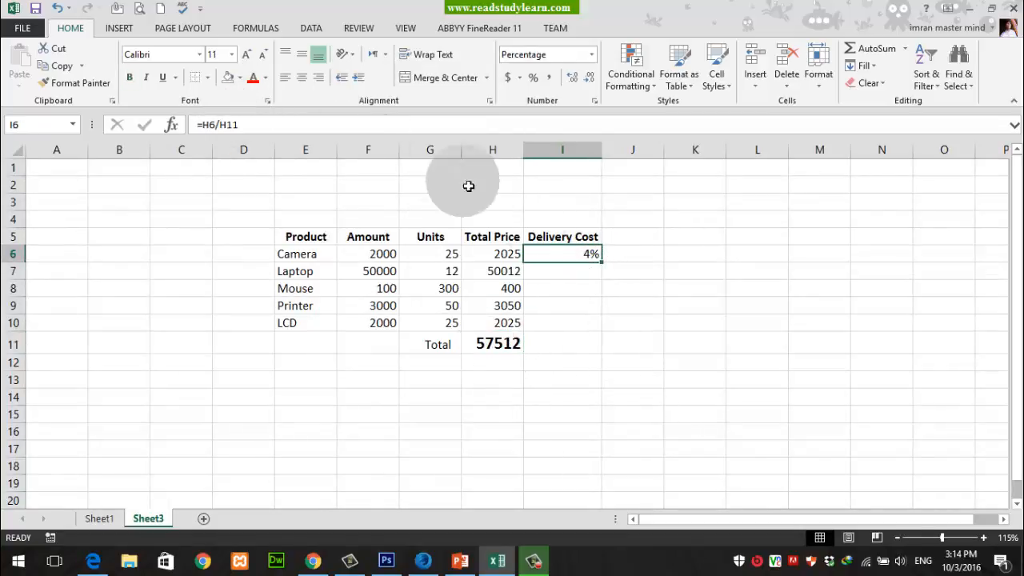
{"action": "double_click", "coordinate": [569, 256]}
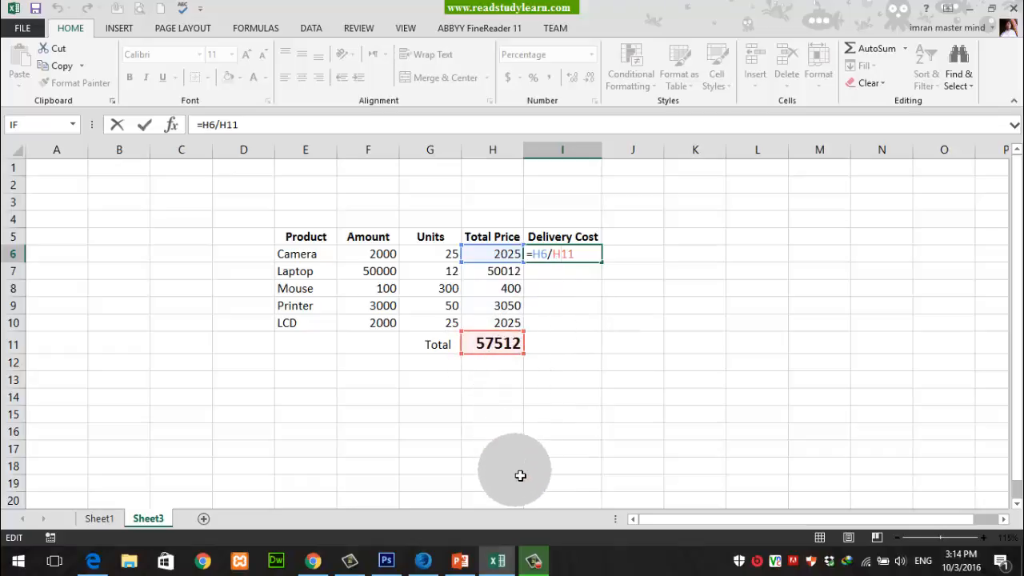
{"action": "left_click", "coordinate": [587, 273]}
{"action": "left_click", "coordinate": [593, 253]}
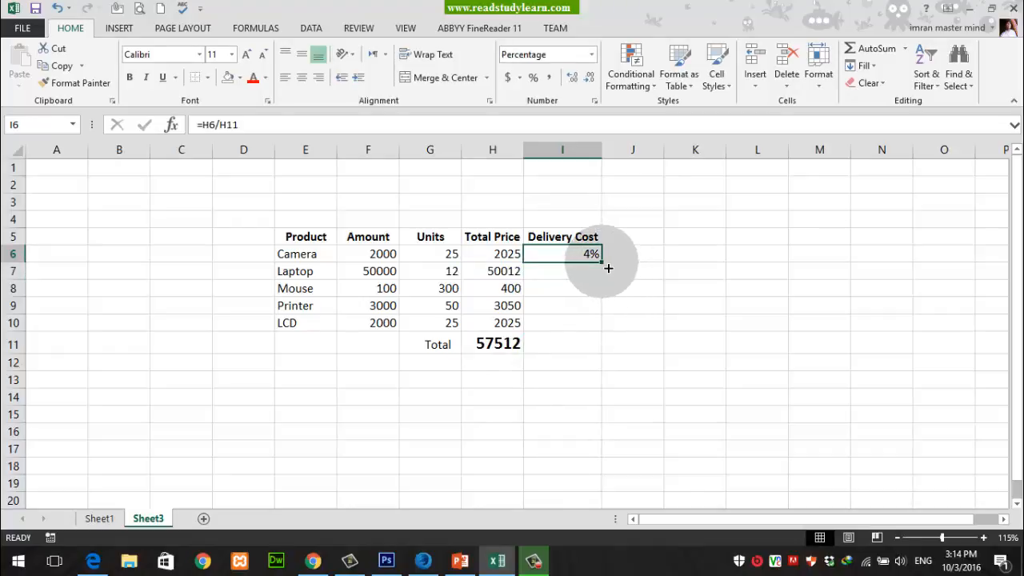
{"action": "left_click_drag", "start_coordinate": [608, 269], "coordinate": [606, 339]}
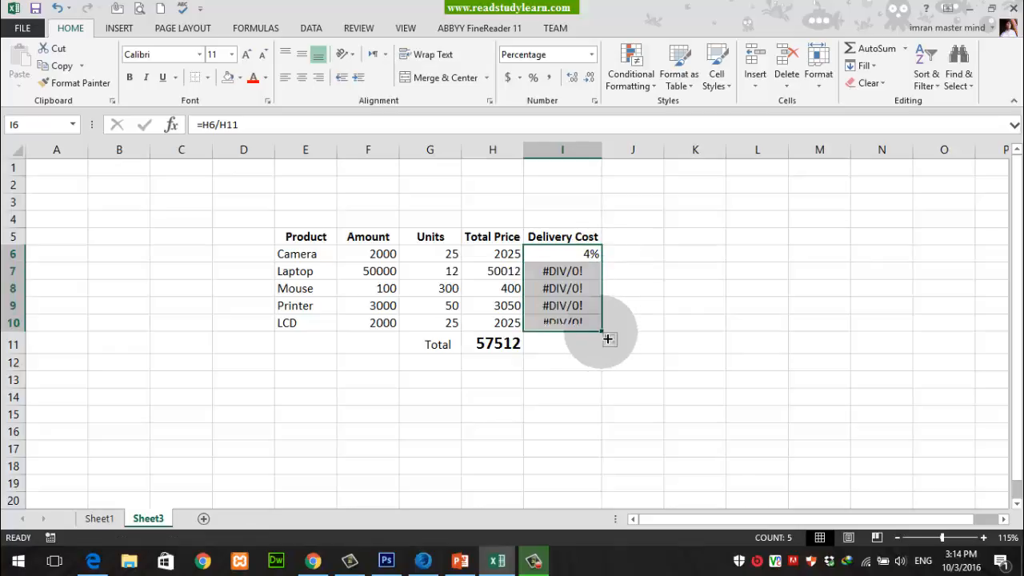
Examine which cells the copied delivery cost formulas in I7 to I10 refer to, leaving them unedited.
{"action": "left_click", "coordinate": [589, 272]}
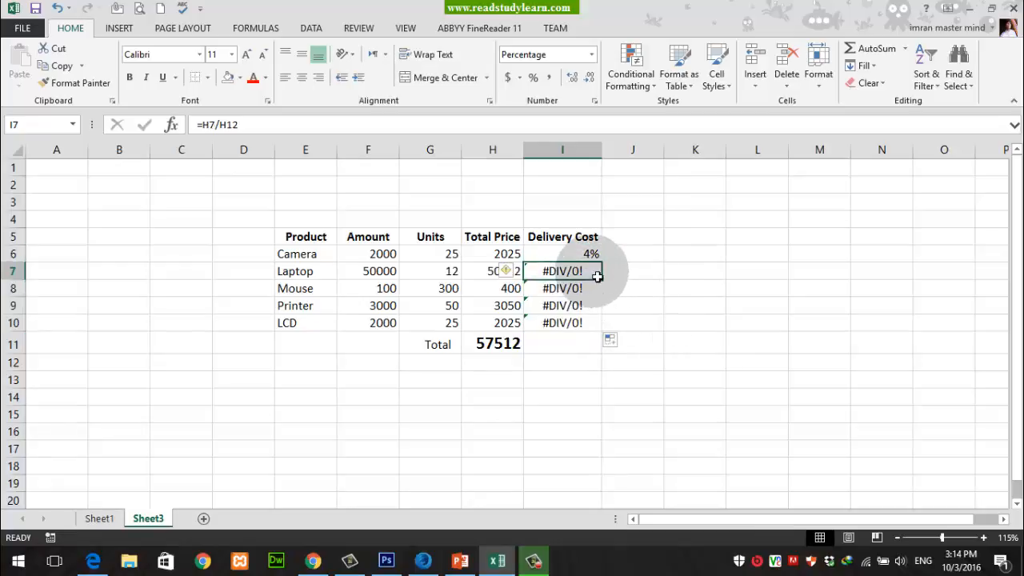
{"action": "double_click", "coordinate": [598, 275]}
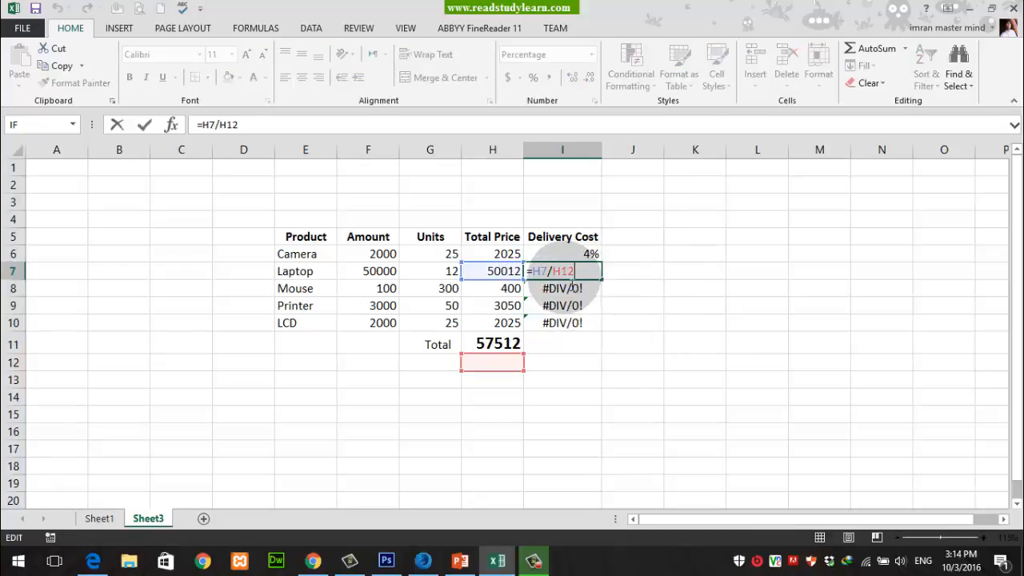
{"action": "double_click", "coordinate": [562, 275]}
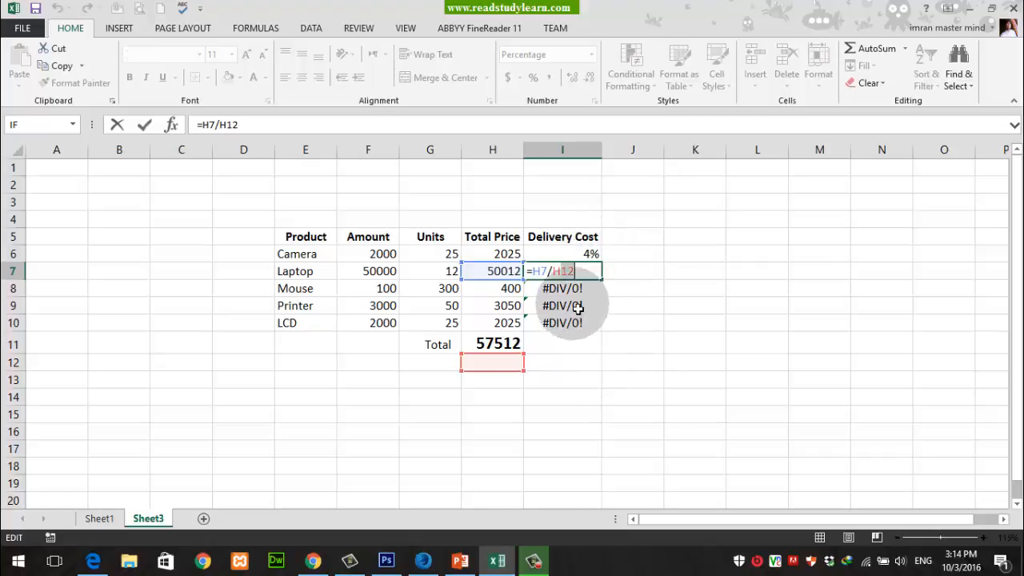
{"action": "left_click", "coordinate": [587, 291]}
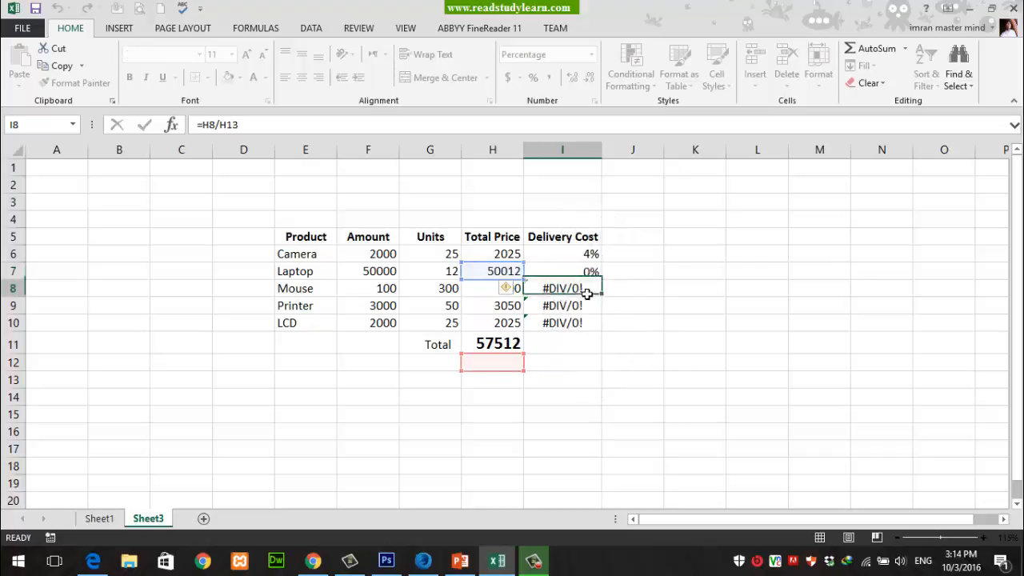
{"action": "double_click", "coordinate": [586, 289]}
{"action": "left_click", "coordinate": [587, 309]}
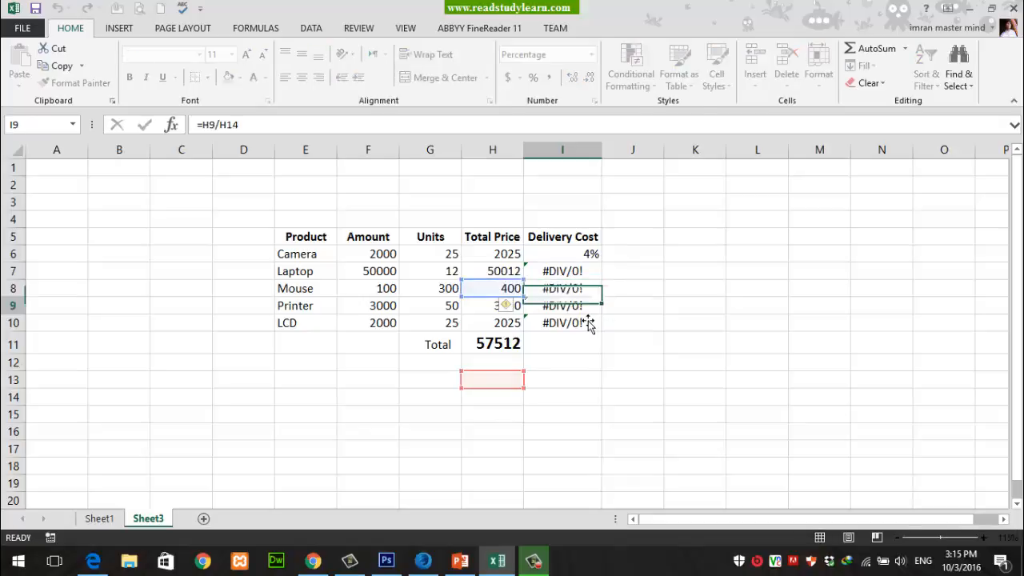
{"action": "double_click", "coordinate": [585, 307]}
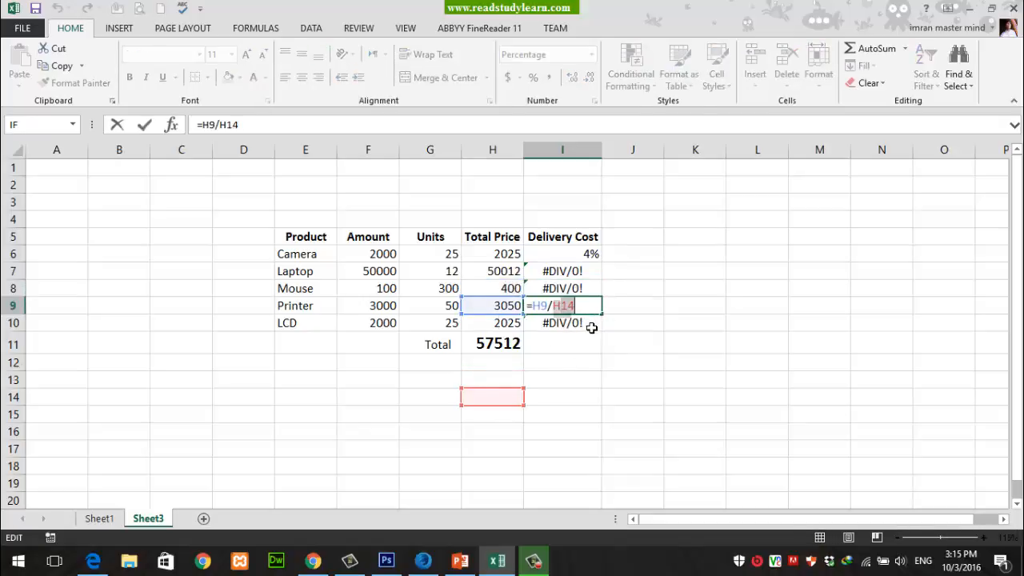
{"action": "left_click", "coordinate": [589, 325]}
{"action": "double_click", "coordinate": [584, 327]}
{"action": "left_click", "coordinate": [595, 330]}
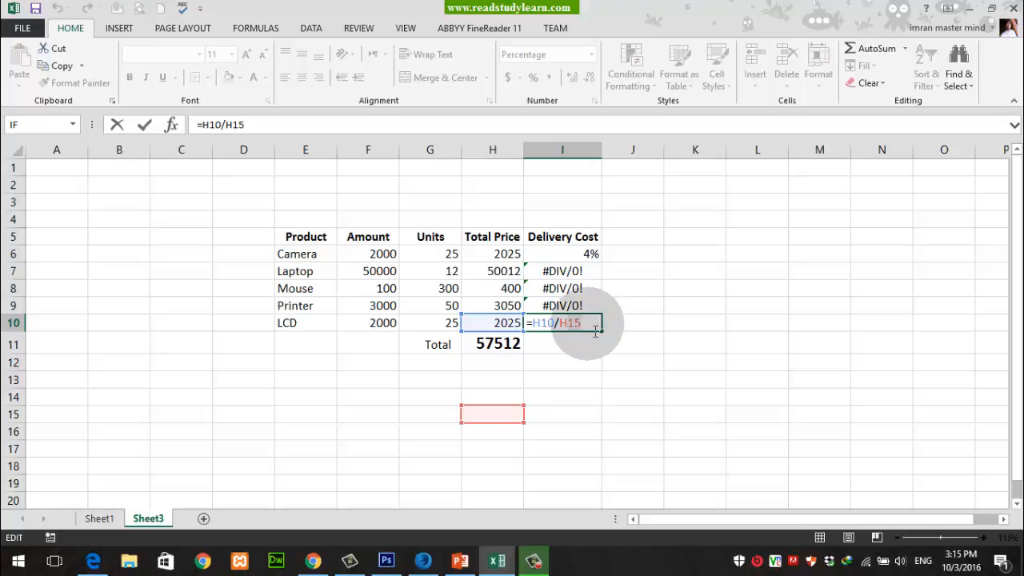
{"action": "key", "text": "Escape"}
Copy the delivery cost formula from I6, paste it into I7:I10, and inspect the pasted formula in I9.
{"action": "left_click", "coordinate": [595, 273]}
{"action": "left_click", "coordinate": [589, 255]}
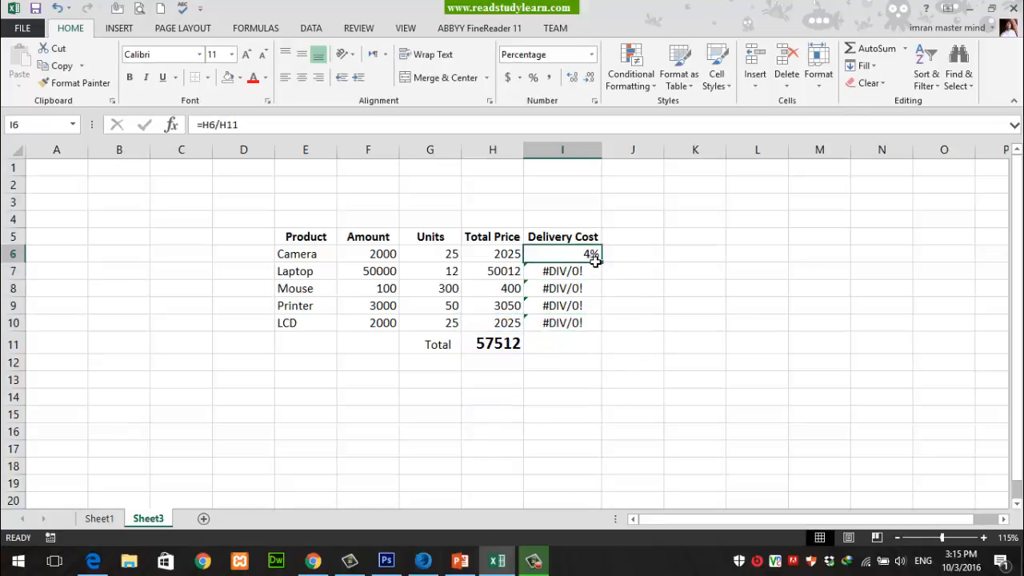
{"action": "key", "text": "ctrl+c"}
{"action": "left_click", "coordinate": [583, 271]}
{"action": "left_click_drag", "start_coordinate": [583, 271], "coordinate": [580, 320]}
{"action": "key", "text": "ctrl+v"}
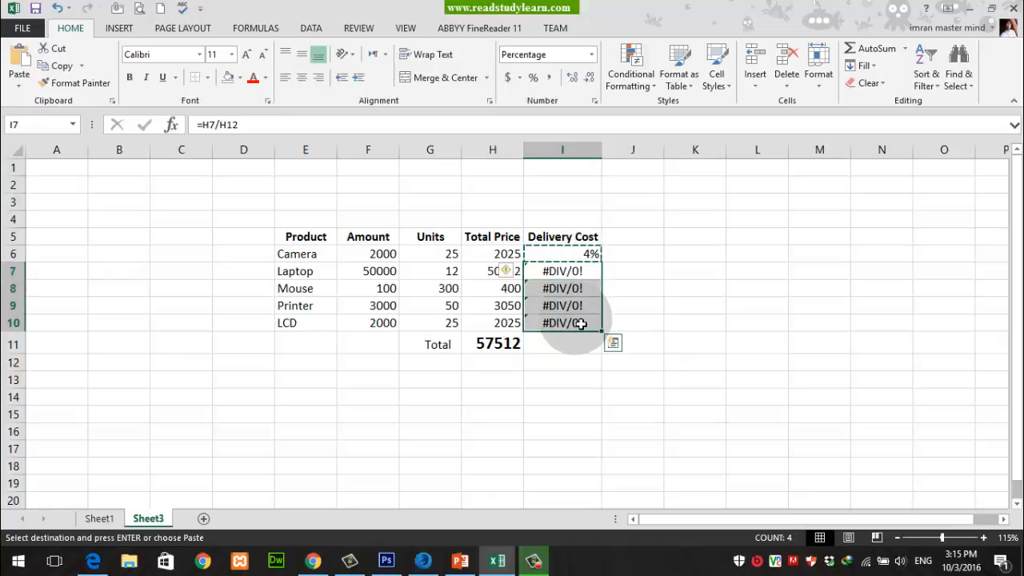
{"action": "left_click", "coordinate": [598, 311]}
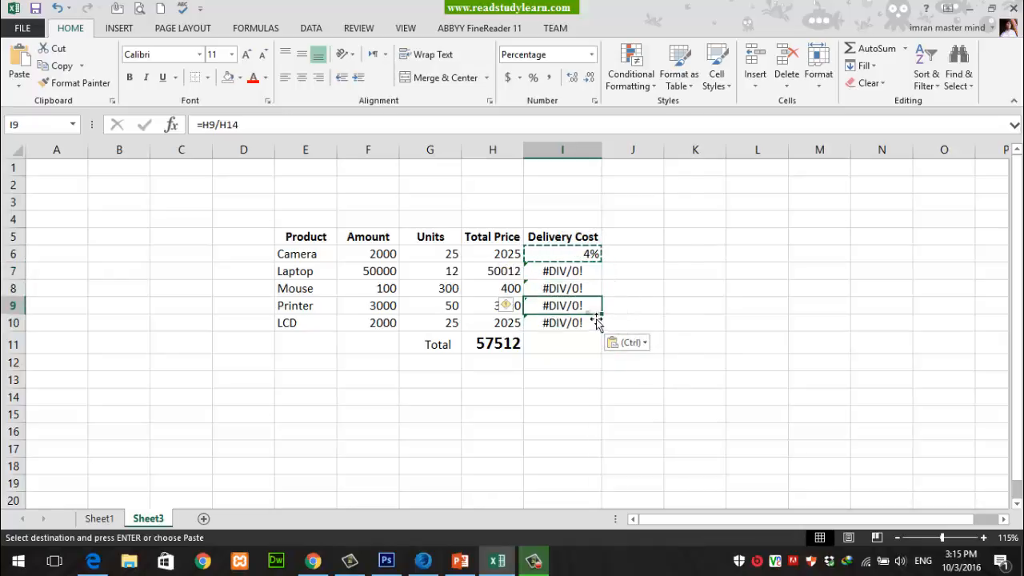
{"action": "double_click", "coordinate": [596, 311]}
{"action": "key", "text": "Escape"}
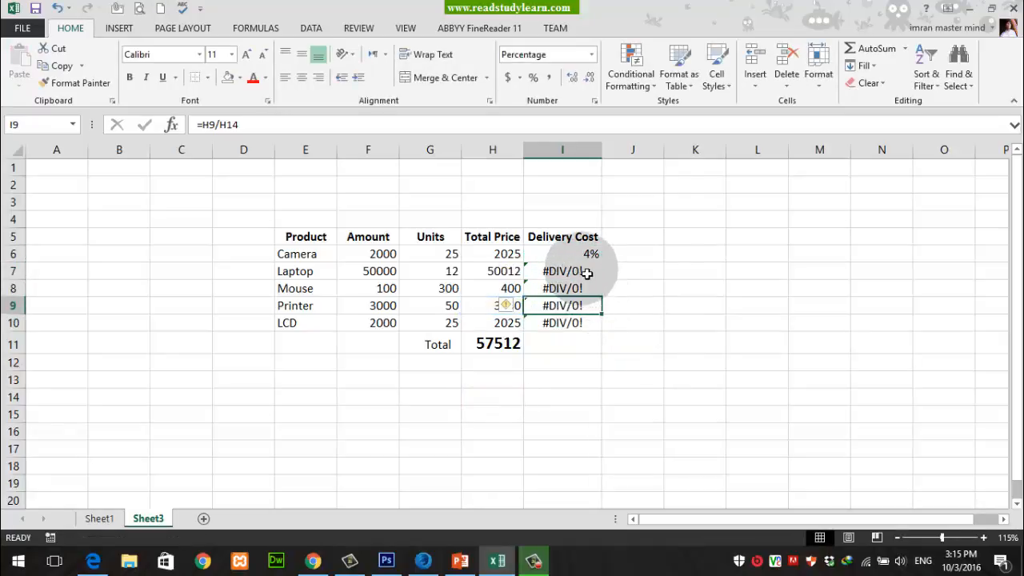
Enter Laptop's delivery cost formula =H7/H11 in cell I7, dividing its total price by the overall total.
{"action": "left_click", "coordinate": [596, 275]}
{"action": "left_click", "coordinate": [590, 255]}
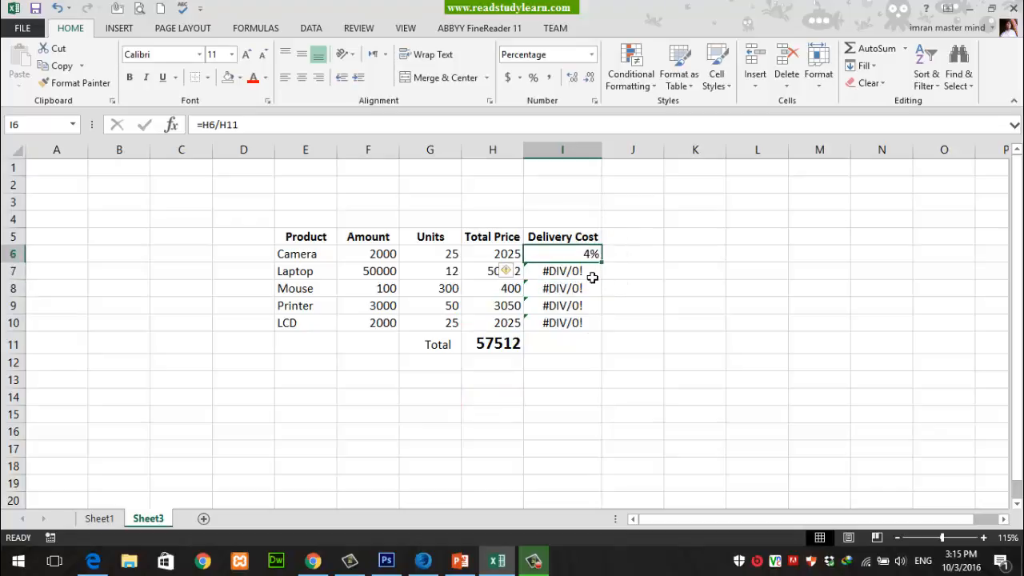
{"action": "left_click", "coordinate": [590, 273]}
{"action": "type", "text": "="}
{"action": "left_click", "coordinate": [492, 272]}
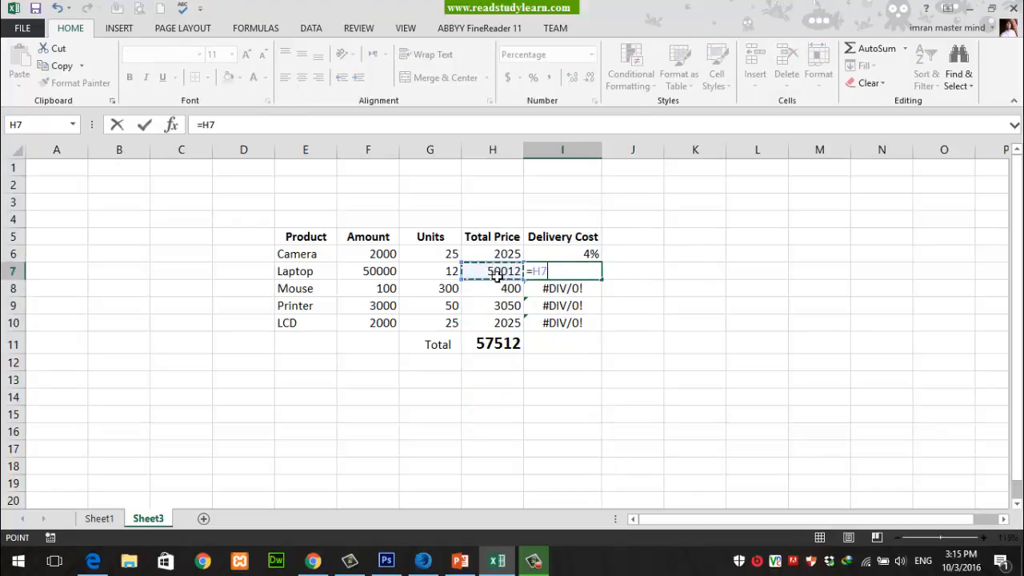
{"action": "type", "text": "/"}
{"action": "left_click", "coordinate": [501, 342]}
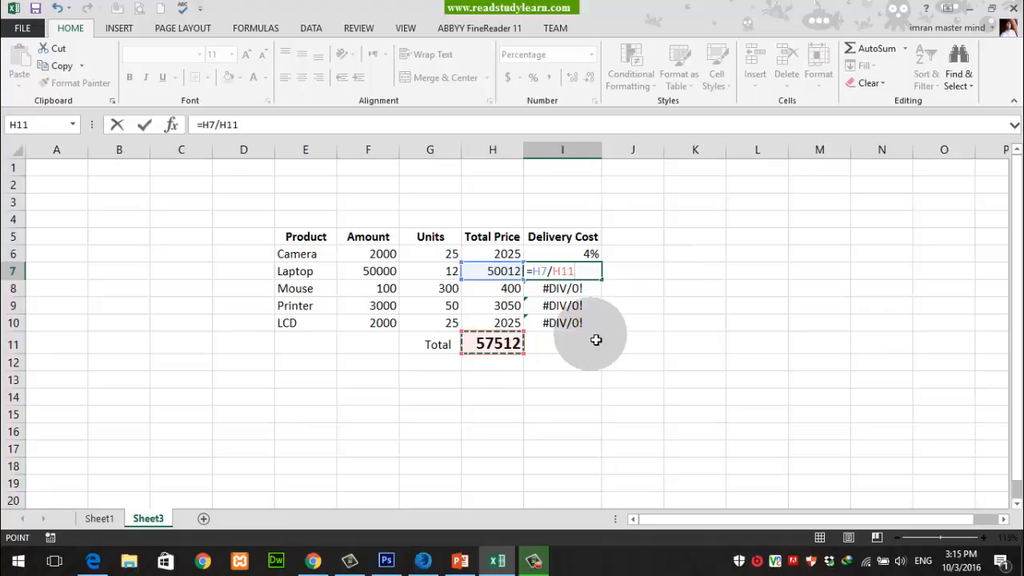
{"action": "key", "text": "Return"}
{"action": "left_click", "coordinate": [590, 270]}
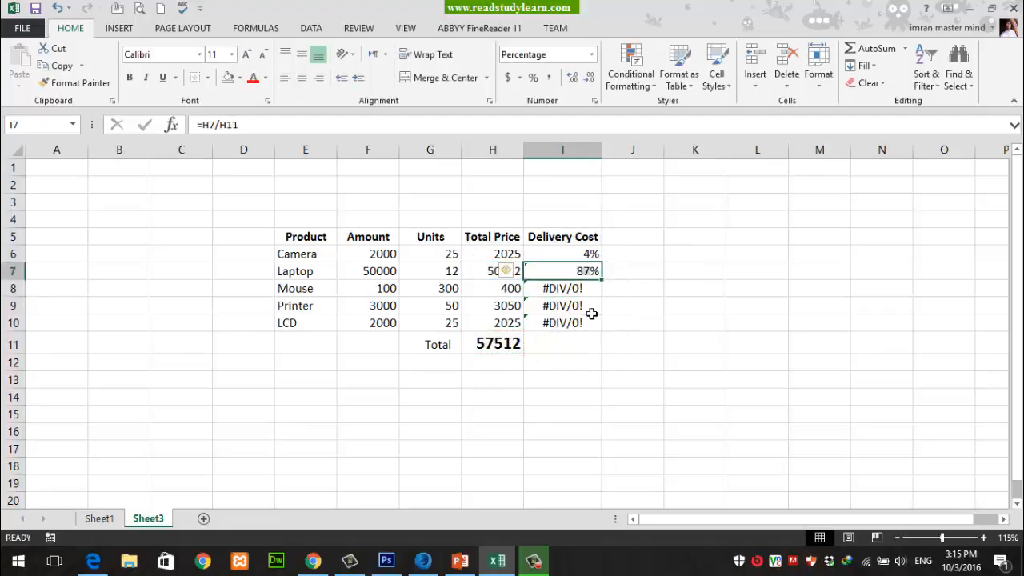
Switch to the PowerPoint slide show and review the topic on relative, mixed and absolute cell referencing.
{"action": "left_click", "coordinate": [592, 289]}
{"action": "left_click", "coordinate": [594, 365]}
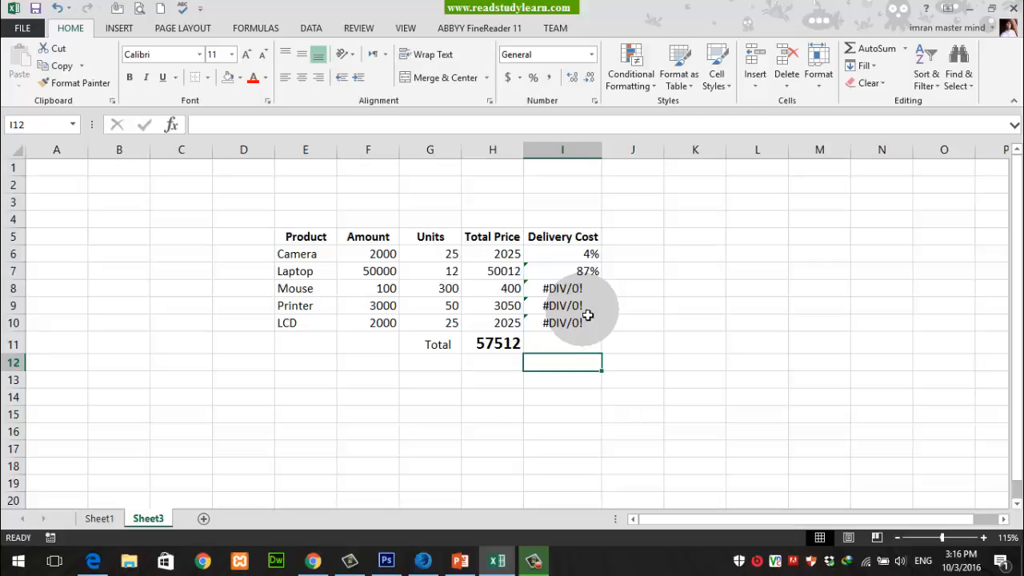
{"action": "left_click", "coordinate": [460, 560]}
{"action": "left_click", "coordinate": [391, 344]}
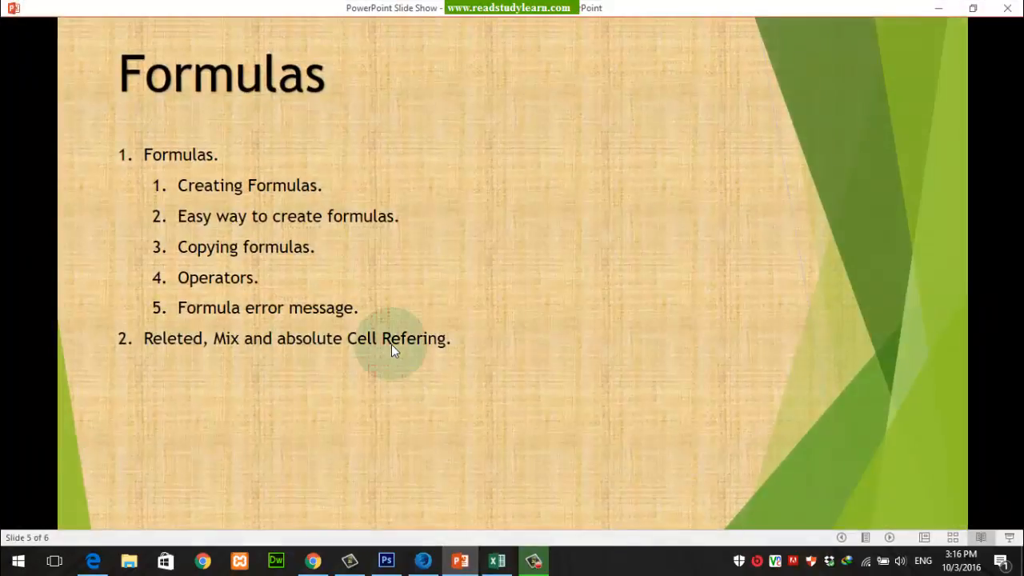